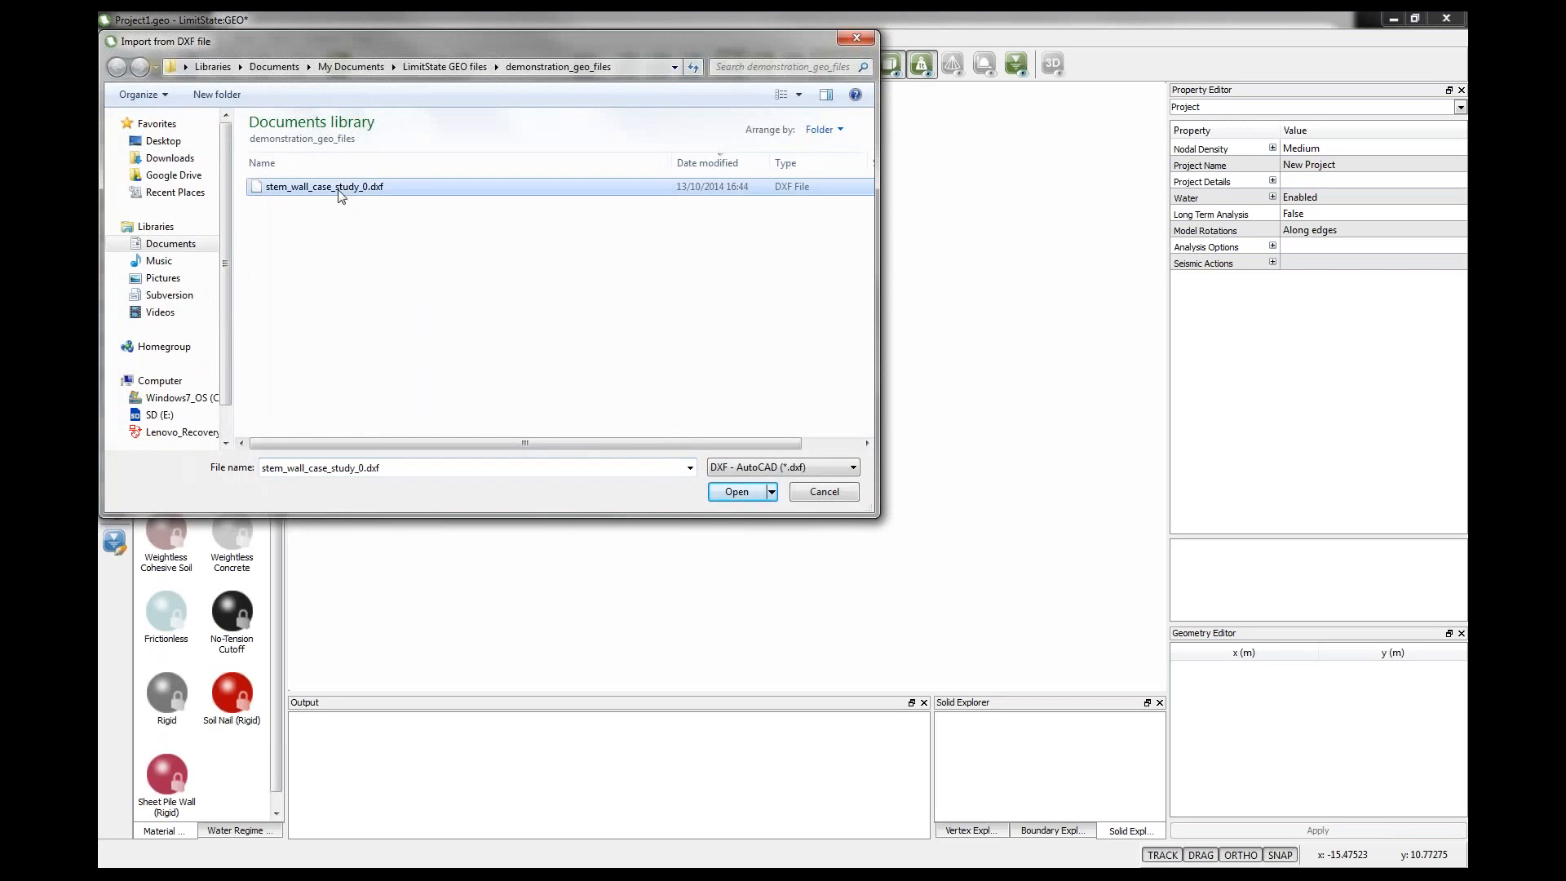
Import stem_wall_case_study_0.dxf with closed loops as solid geometry objects, then clear all construction lines.
click(719, 493)
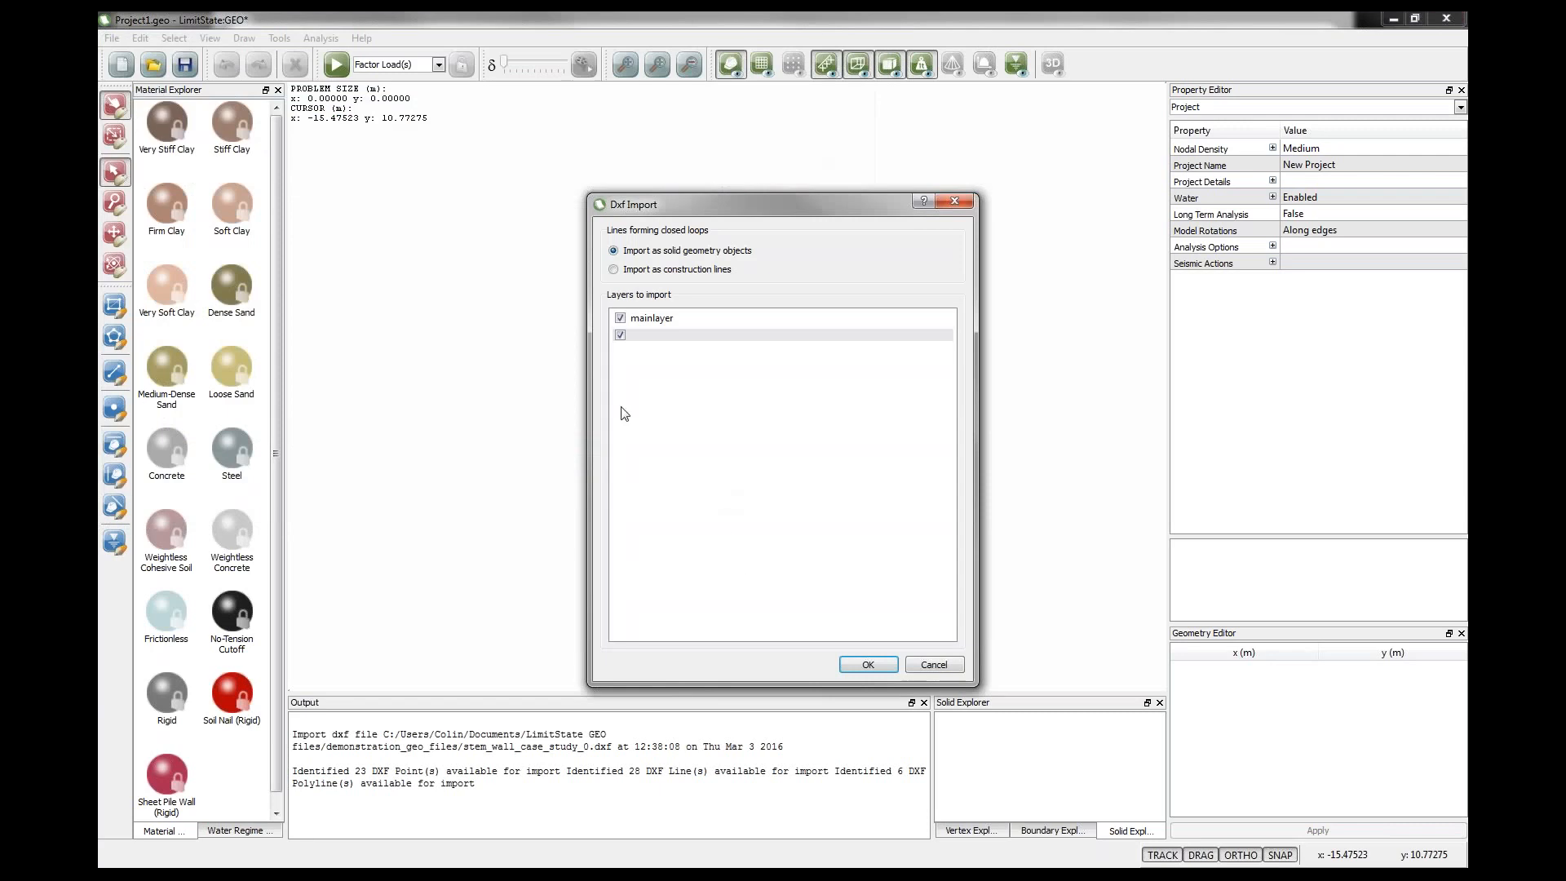
click(870, 664)
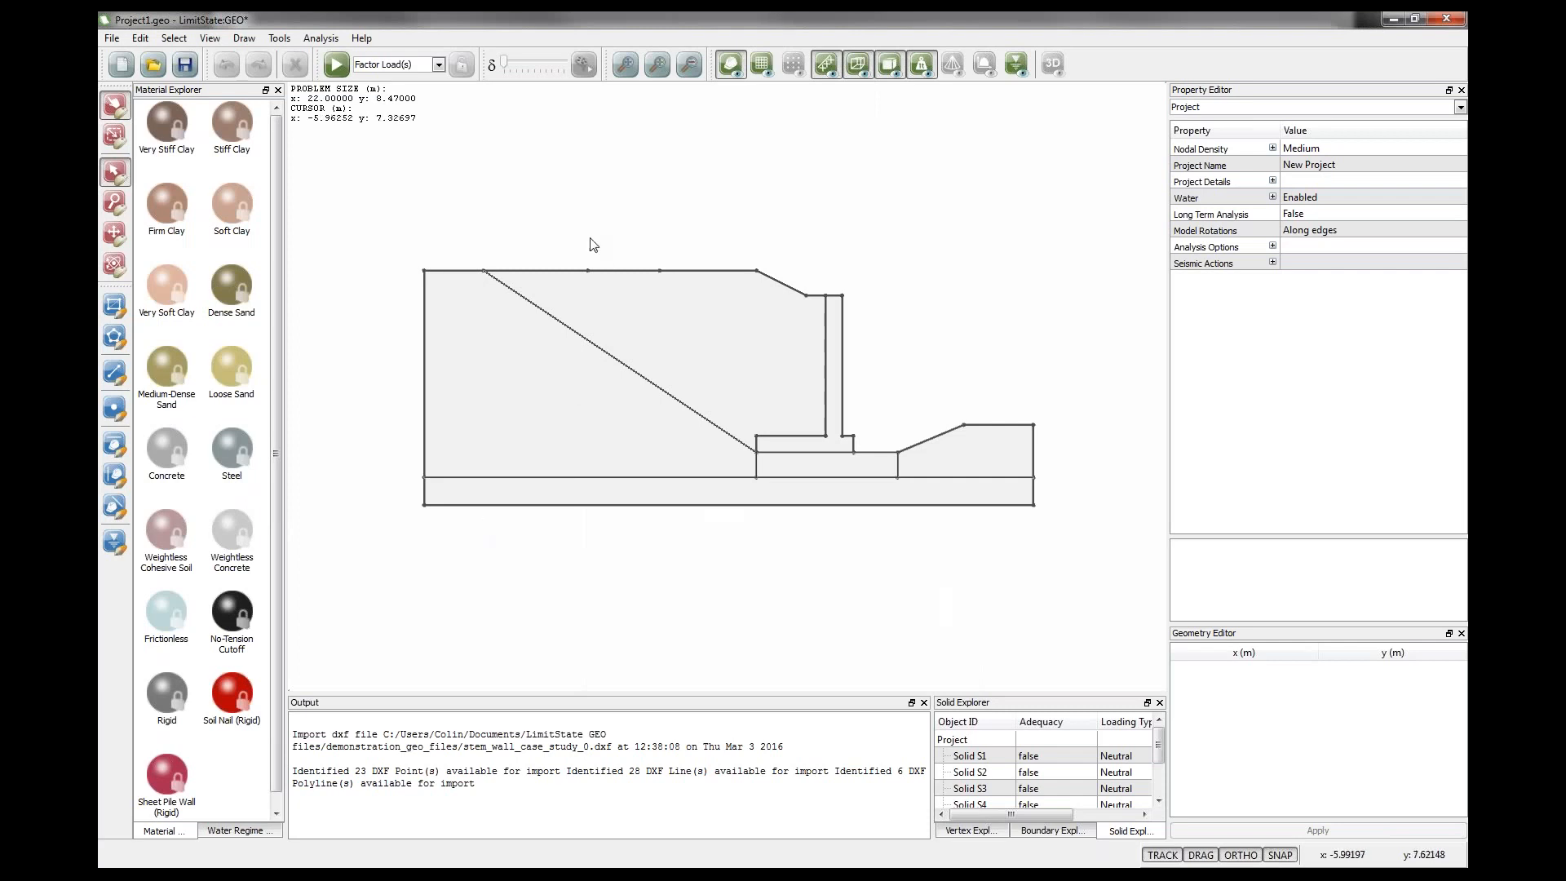
right_click(608, 189)
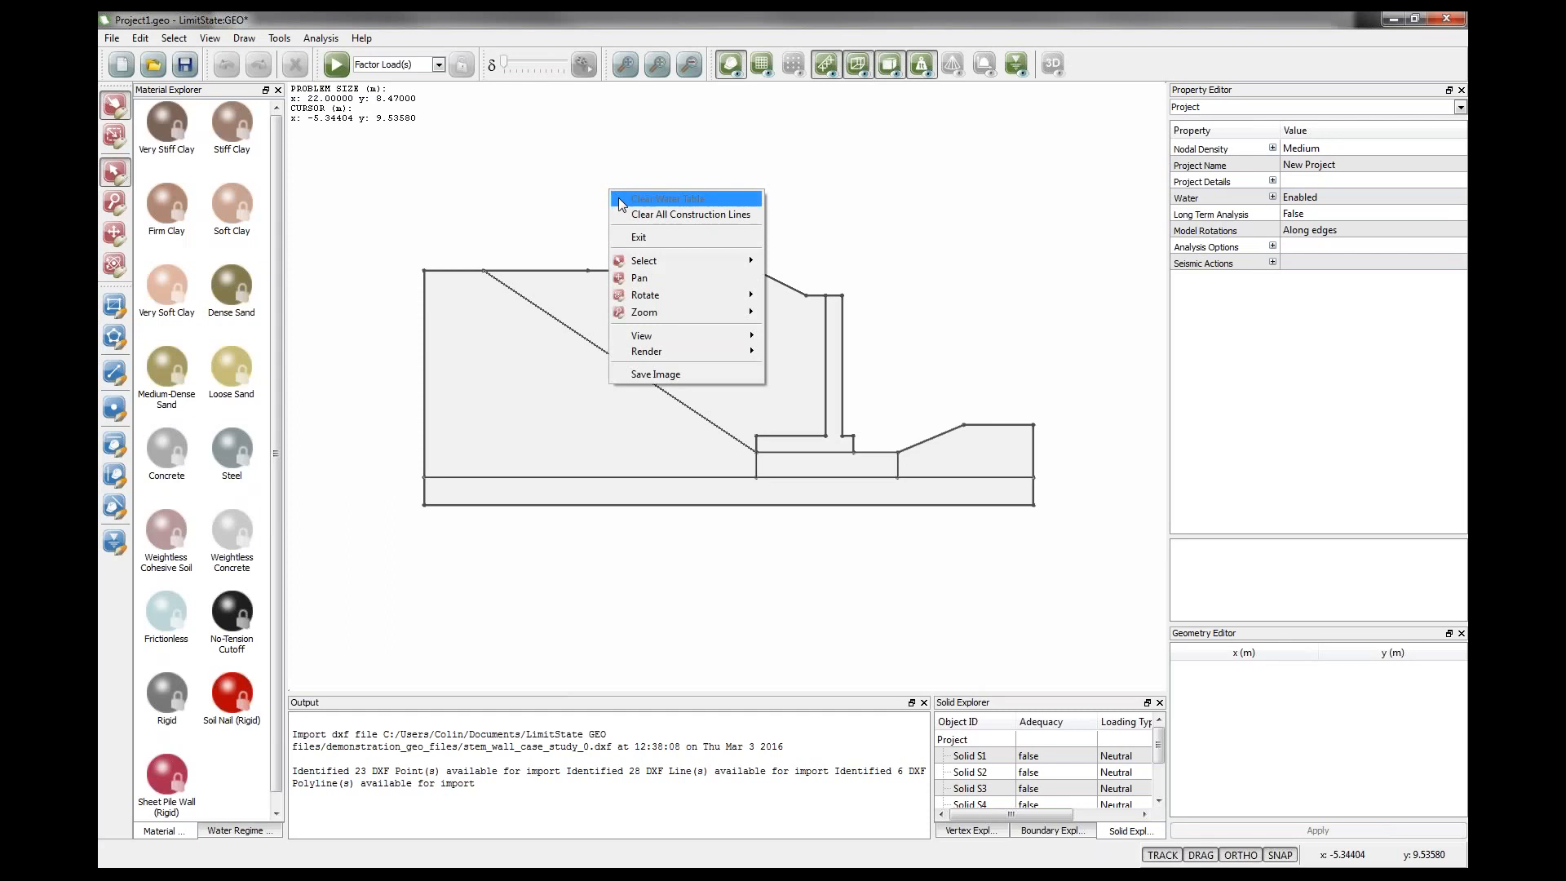
click(639, 215)
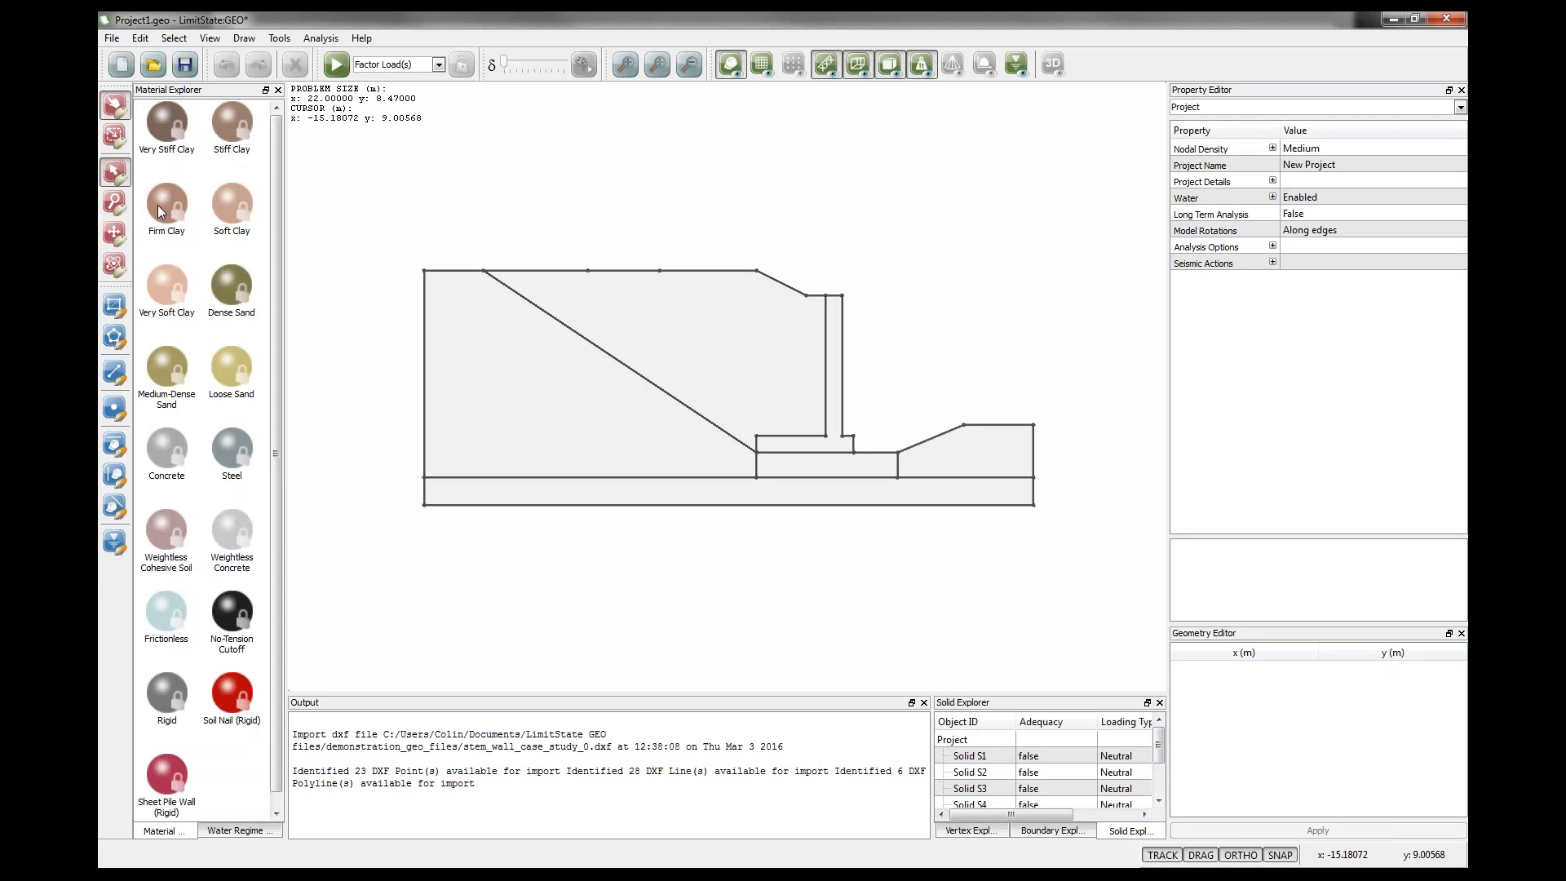
Assign Very Stiff Clay to the bottom layer, Firm Clay to the three soil regions, and Concrete to the wall.
drag(168, 124, 597, 486)
drag(167, 204, 473, 390)
drag(172, 209, 801, 467)
drag(169, 214, 963, 454)
drag(171, 453, 792, 447)
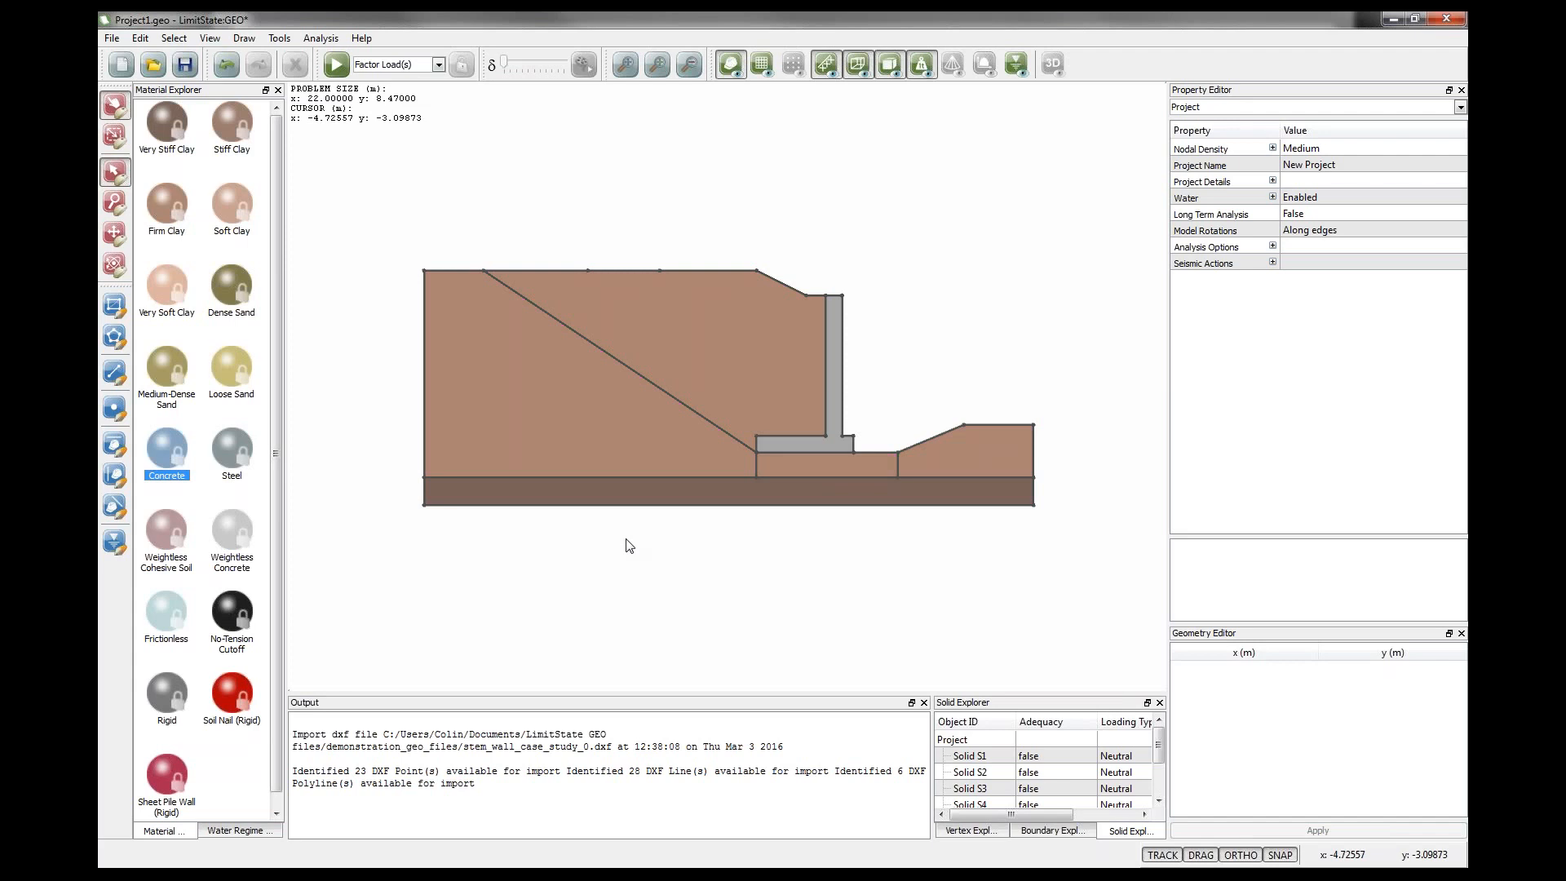
Apply a variable normal load of 10 kN/m² to the ground surface segment behind the wall crest.
click(698, 270)
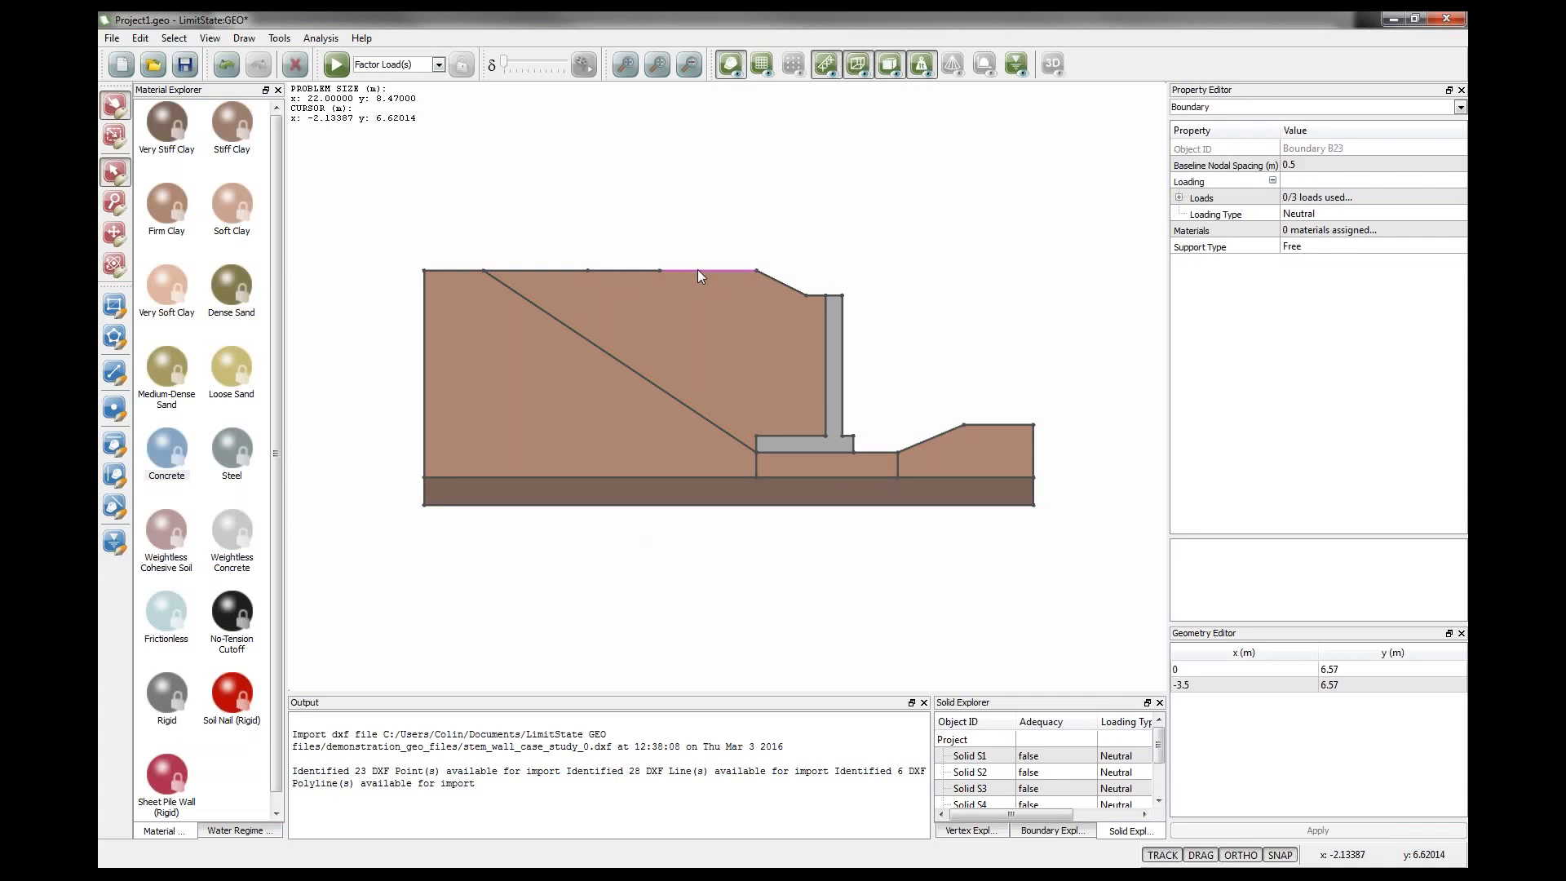
click(1180, 198)
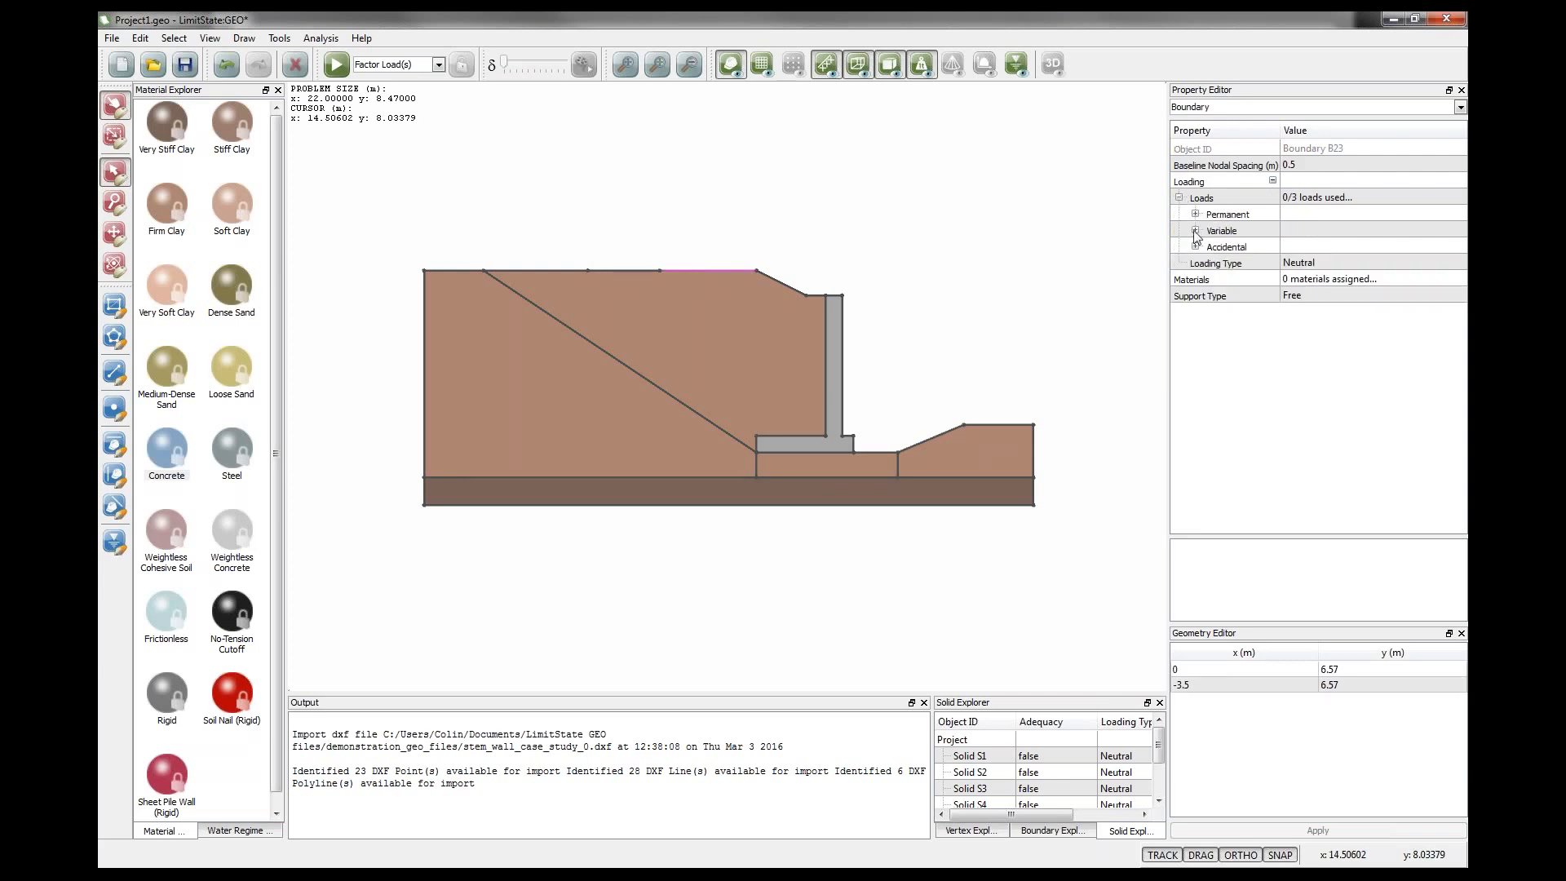
click(1195, 231)
click(1288, 263)
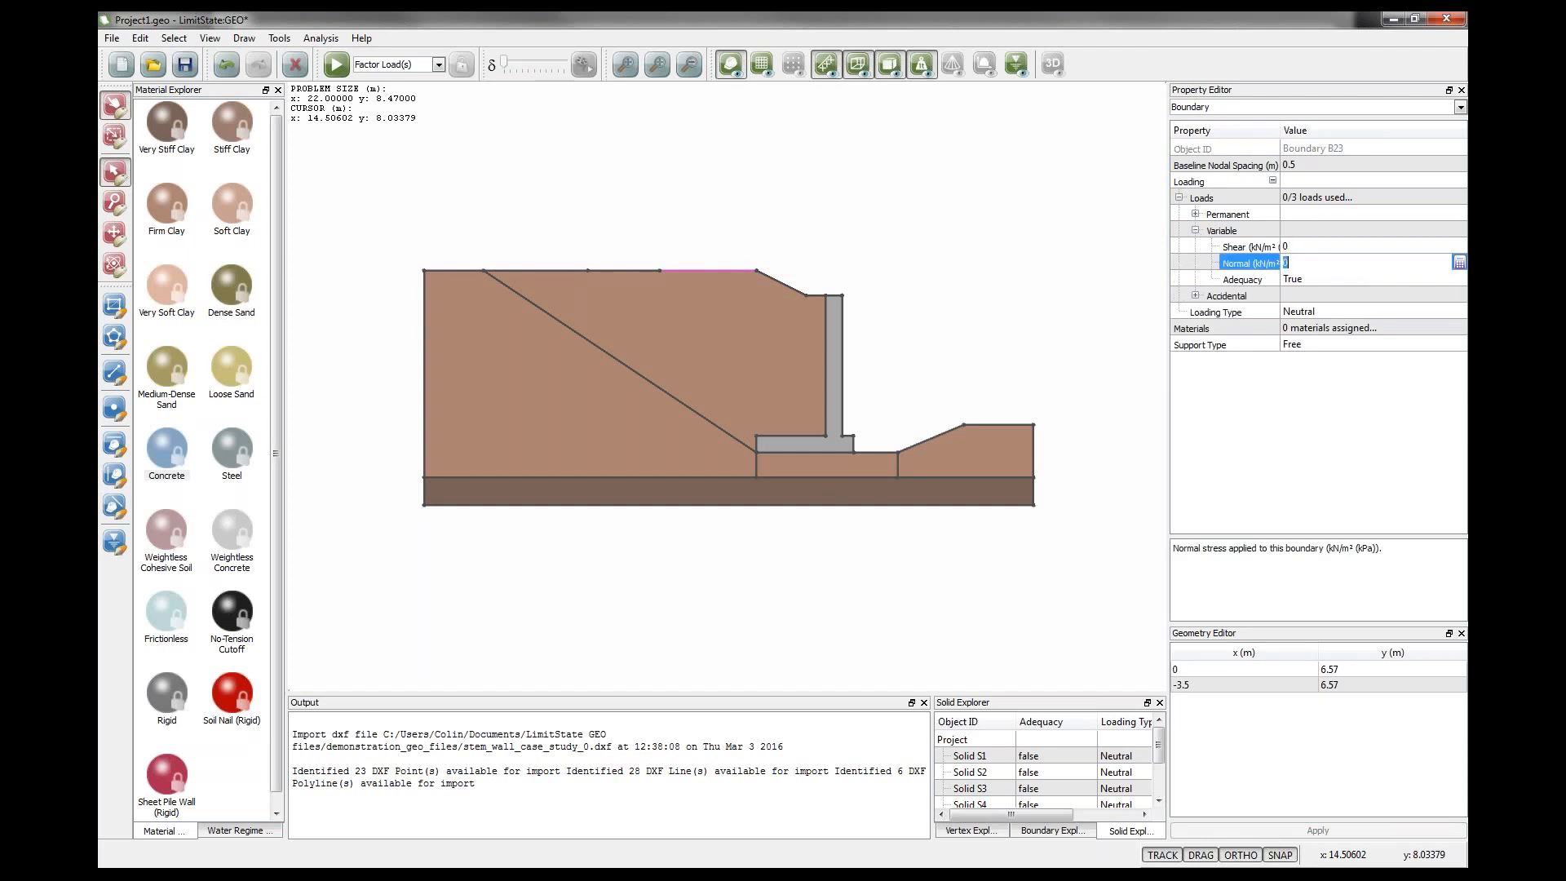
text(10)
key(Return)
click(1030, 281)
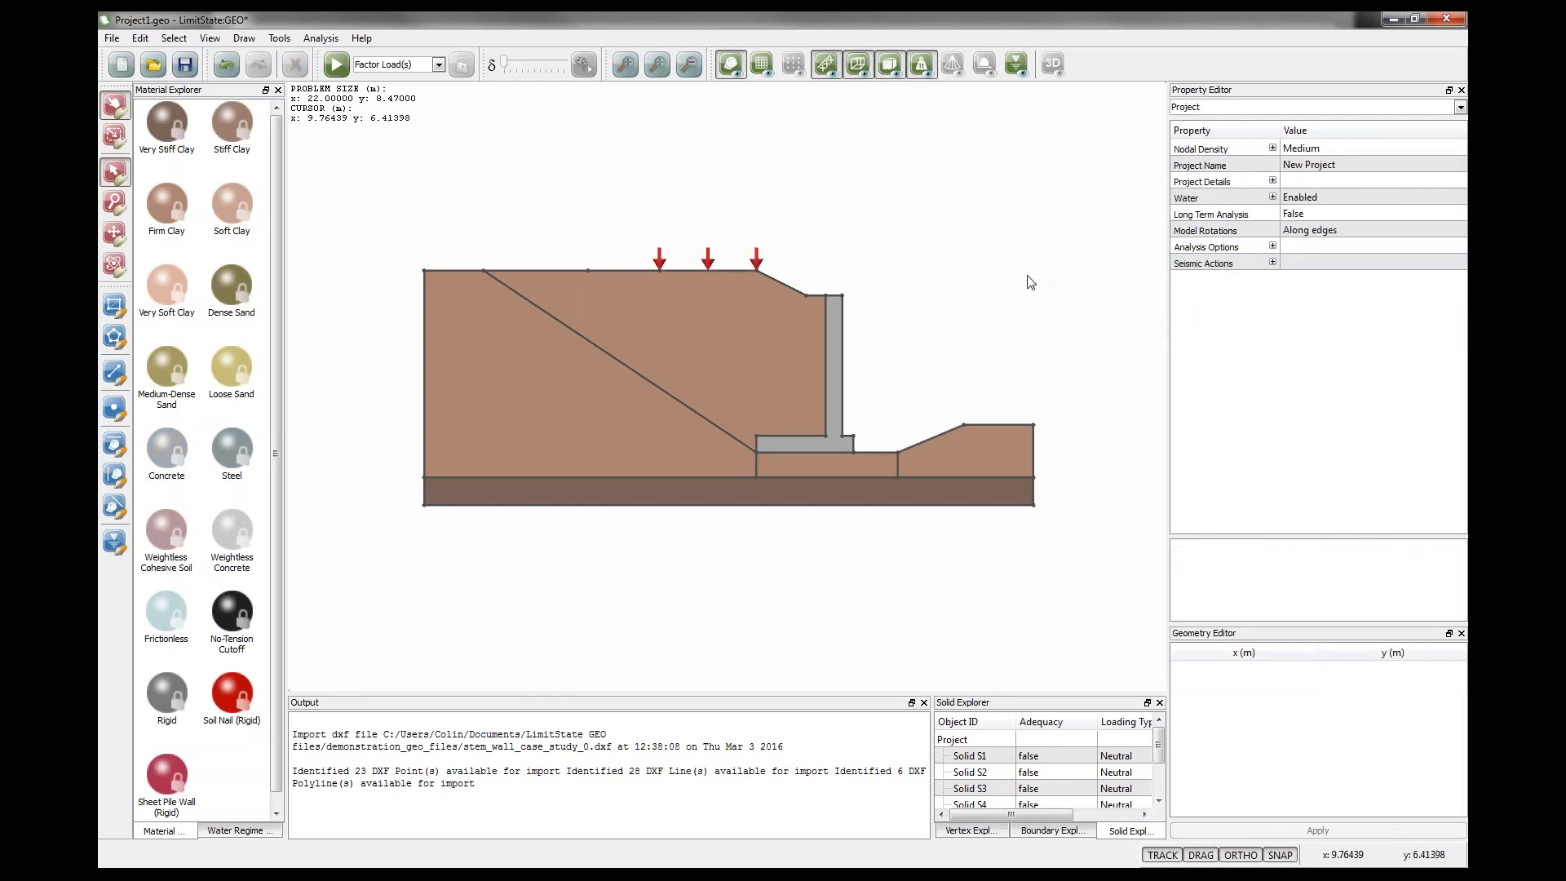
Try to solve the model and review the information and error entries in the diagnostics dialog.
click(337, 66)
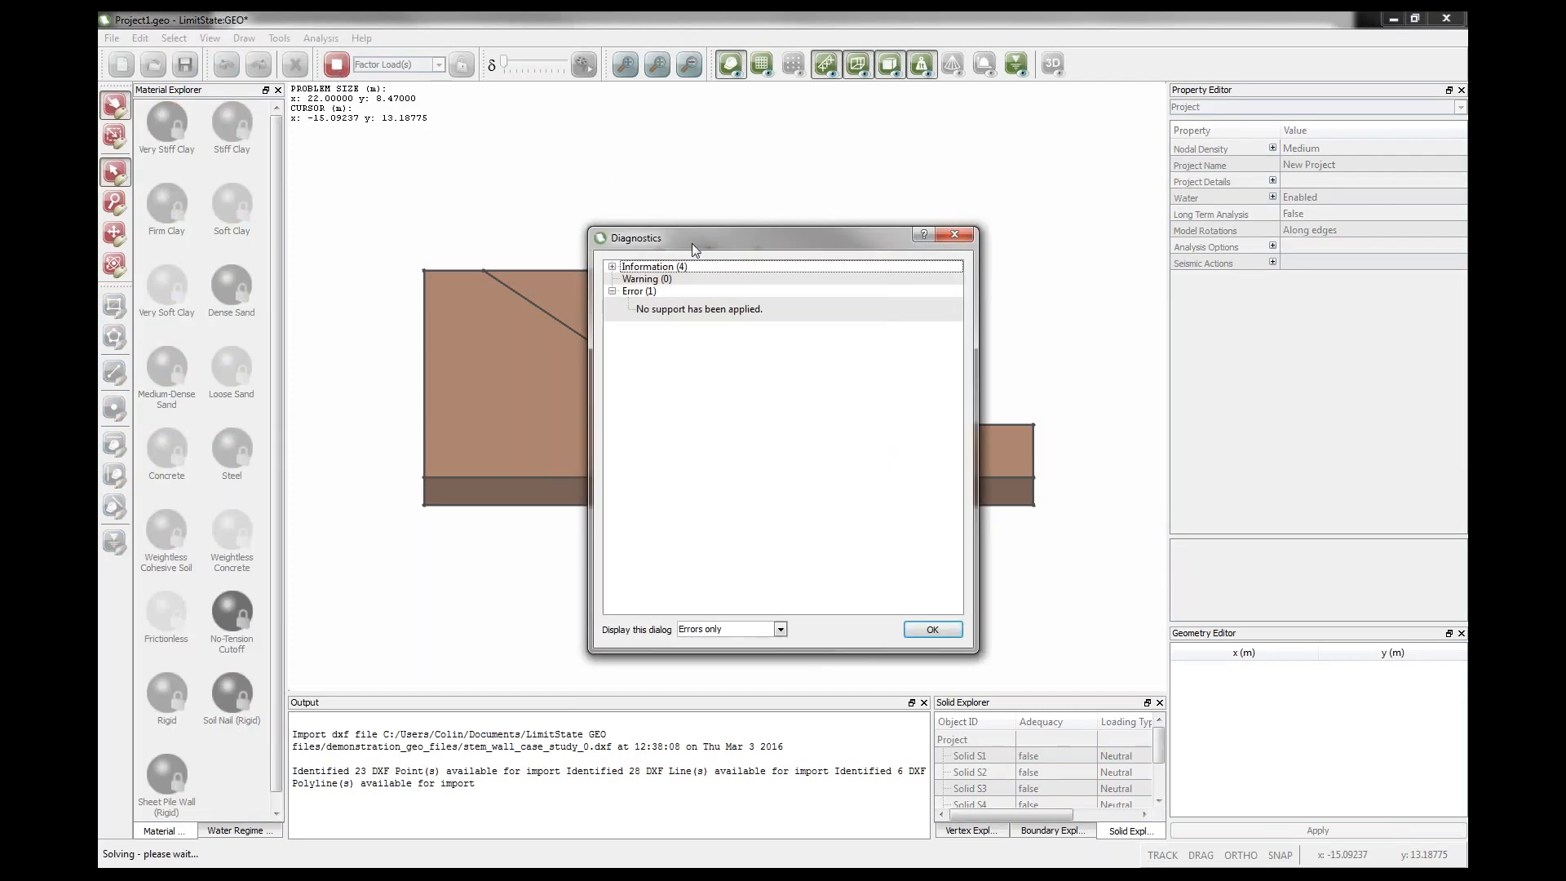
drag(637, 235, 522, 180)
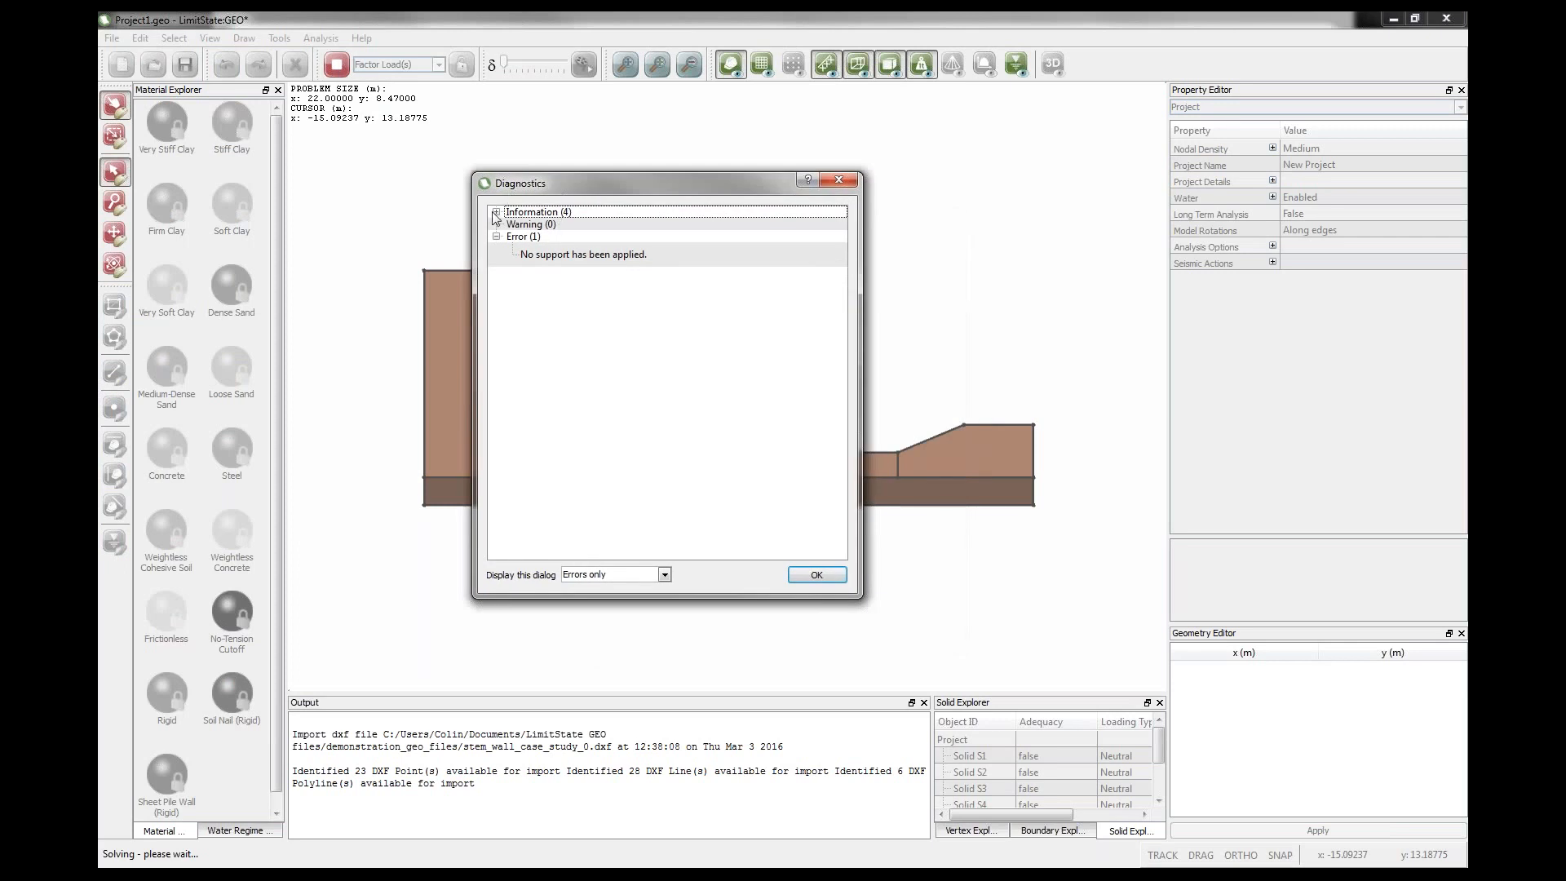
click(495, 212)
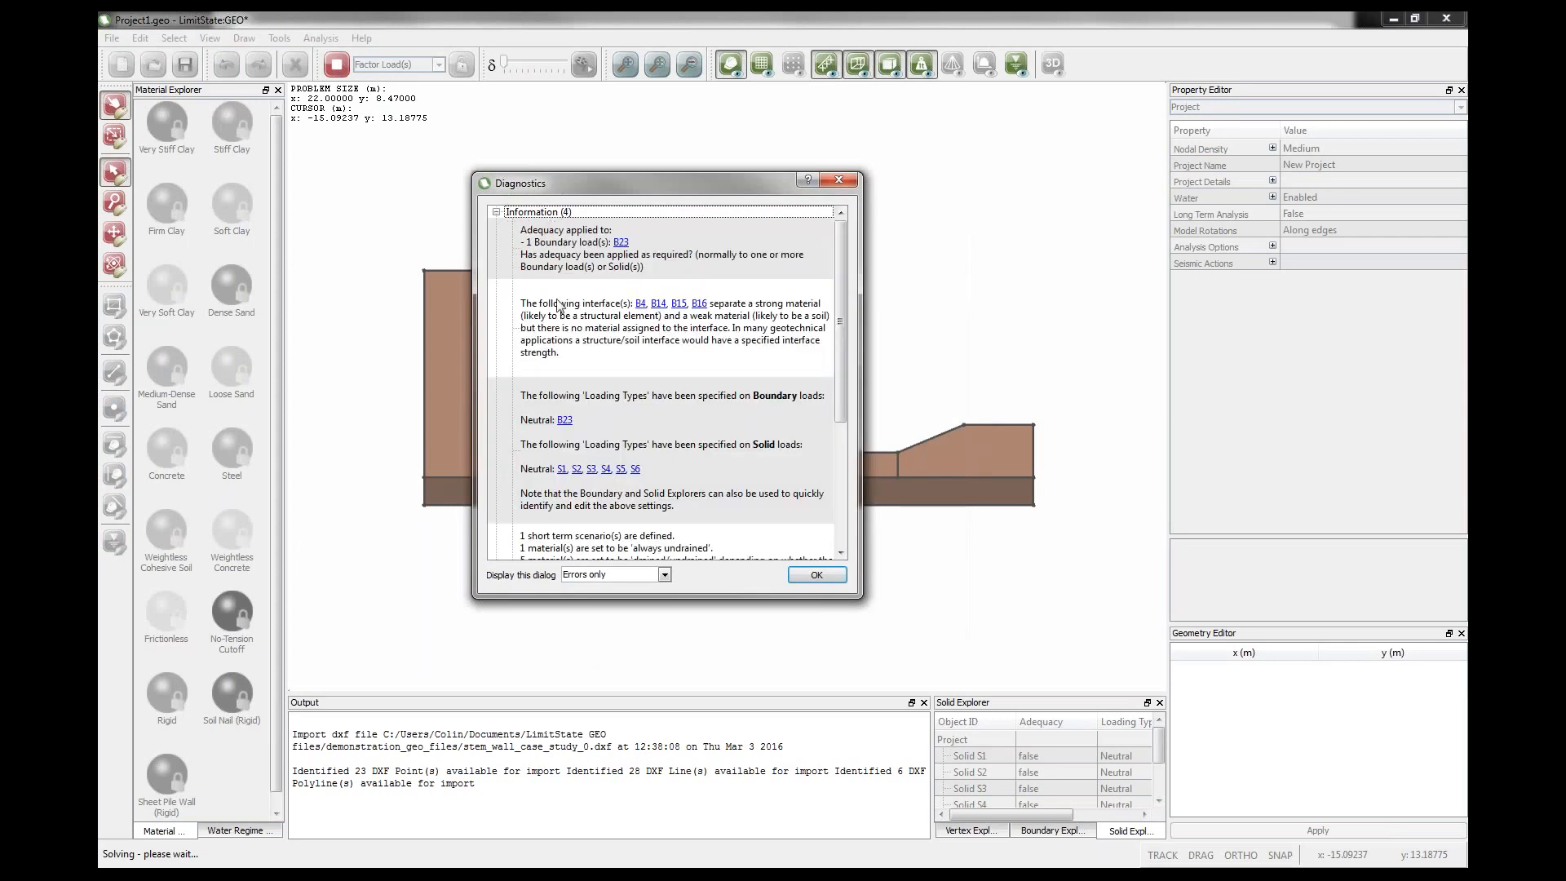
drag(840, 352, 844, 499)
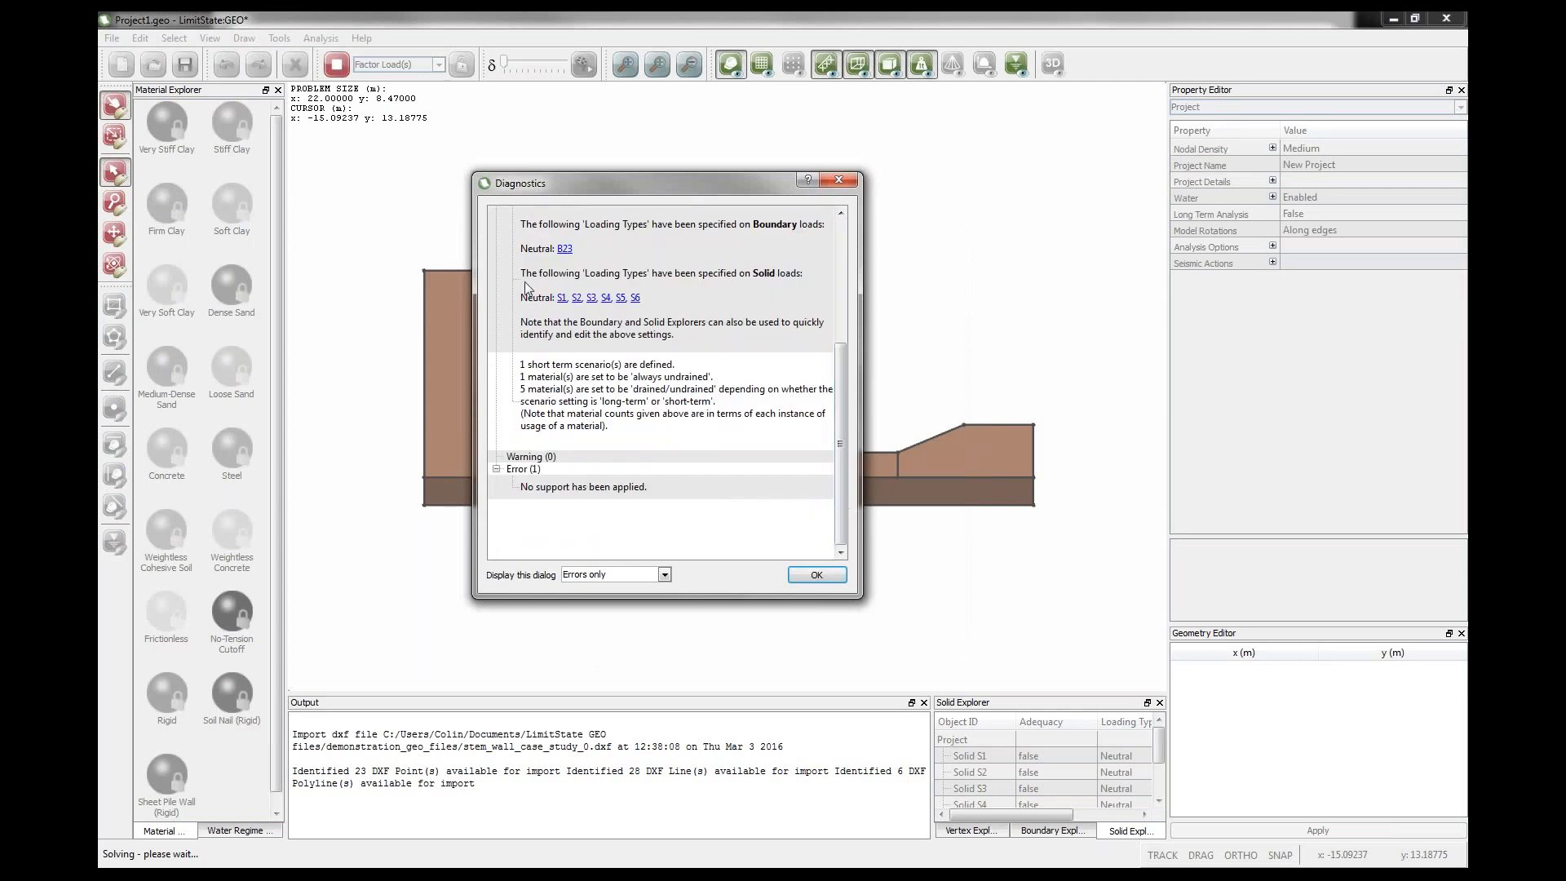
drag(621, 185, 696, 175)
click(602, 478)
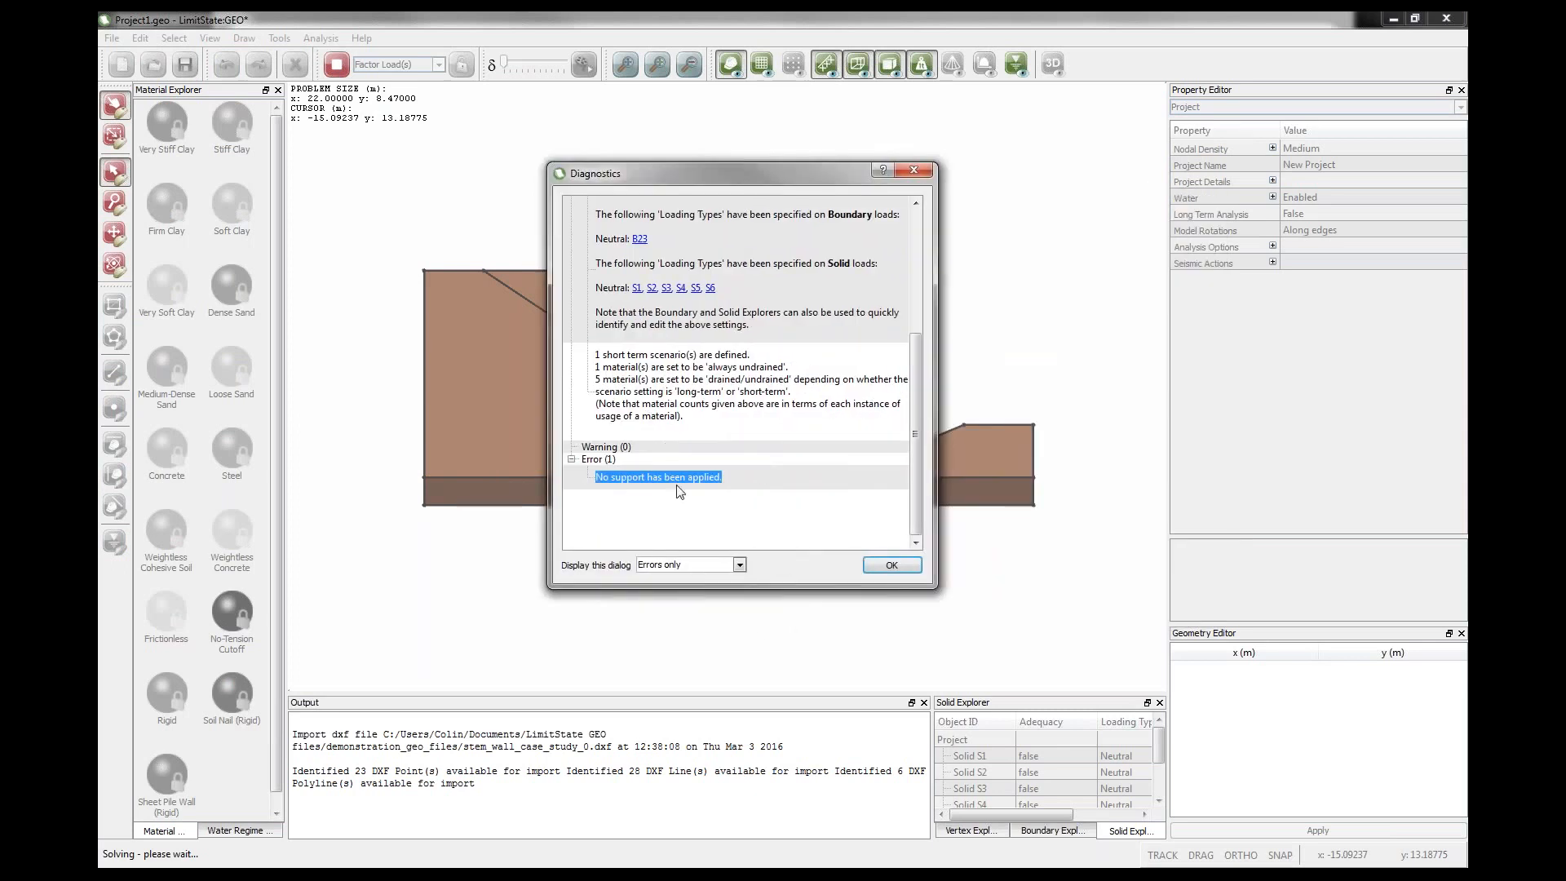
click(891, 565)
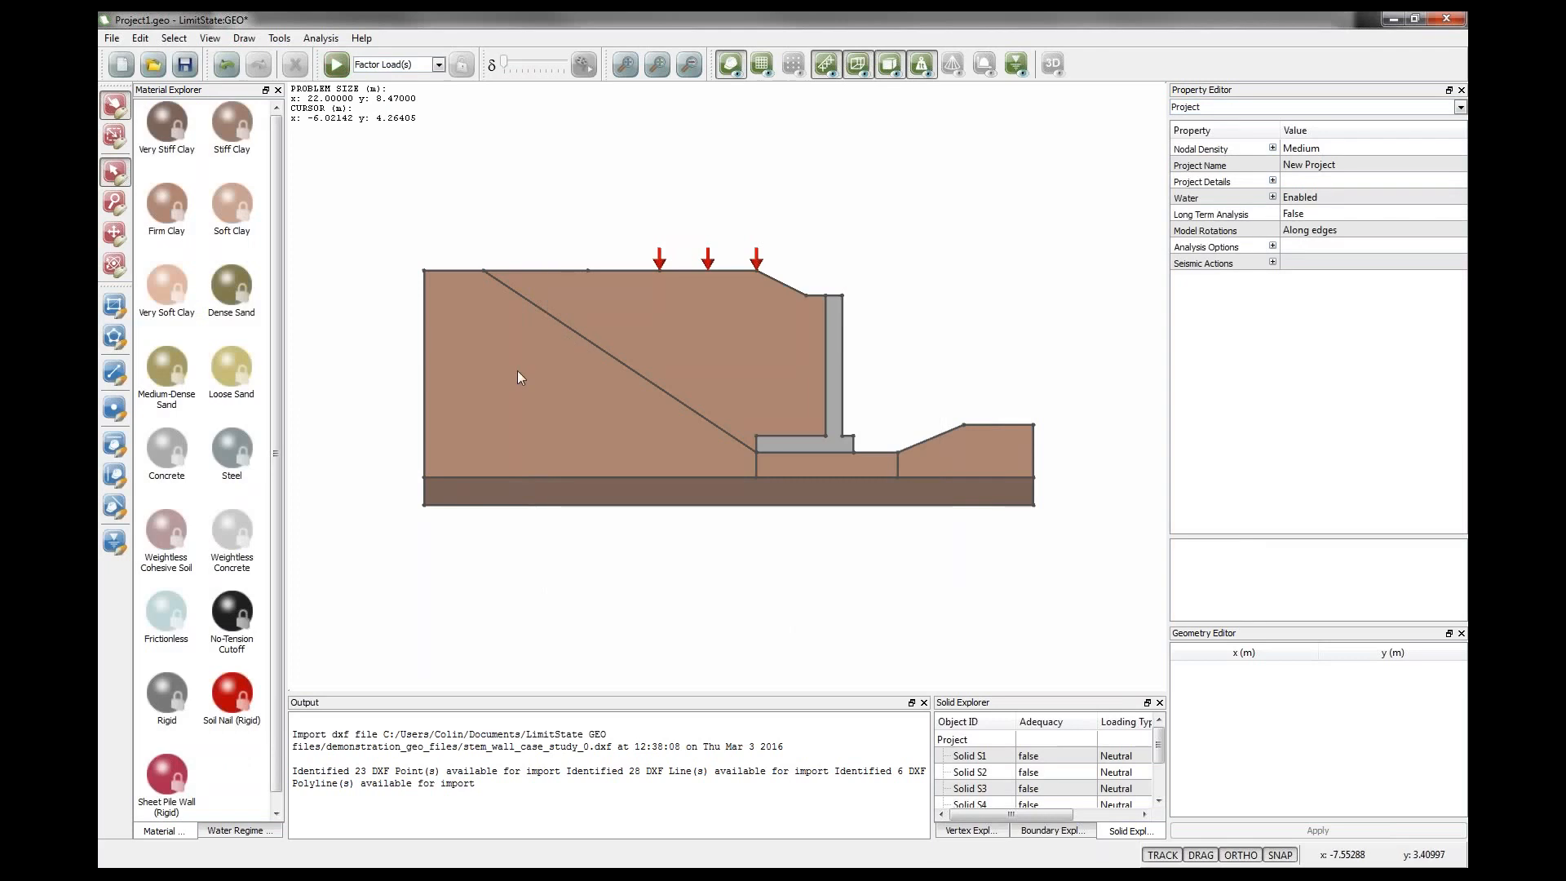
Set the support type of both left boundary edges to Fixed.
click(424, 398)
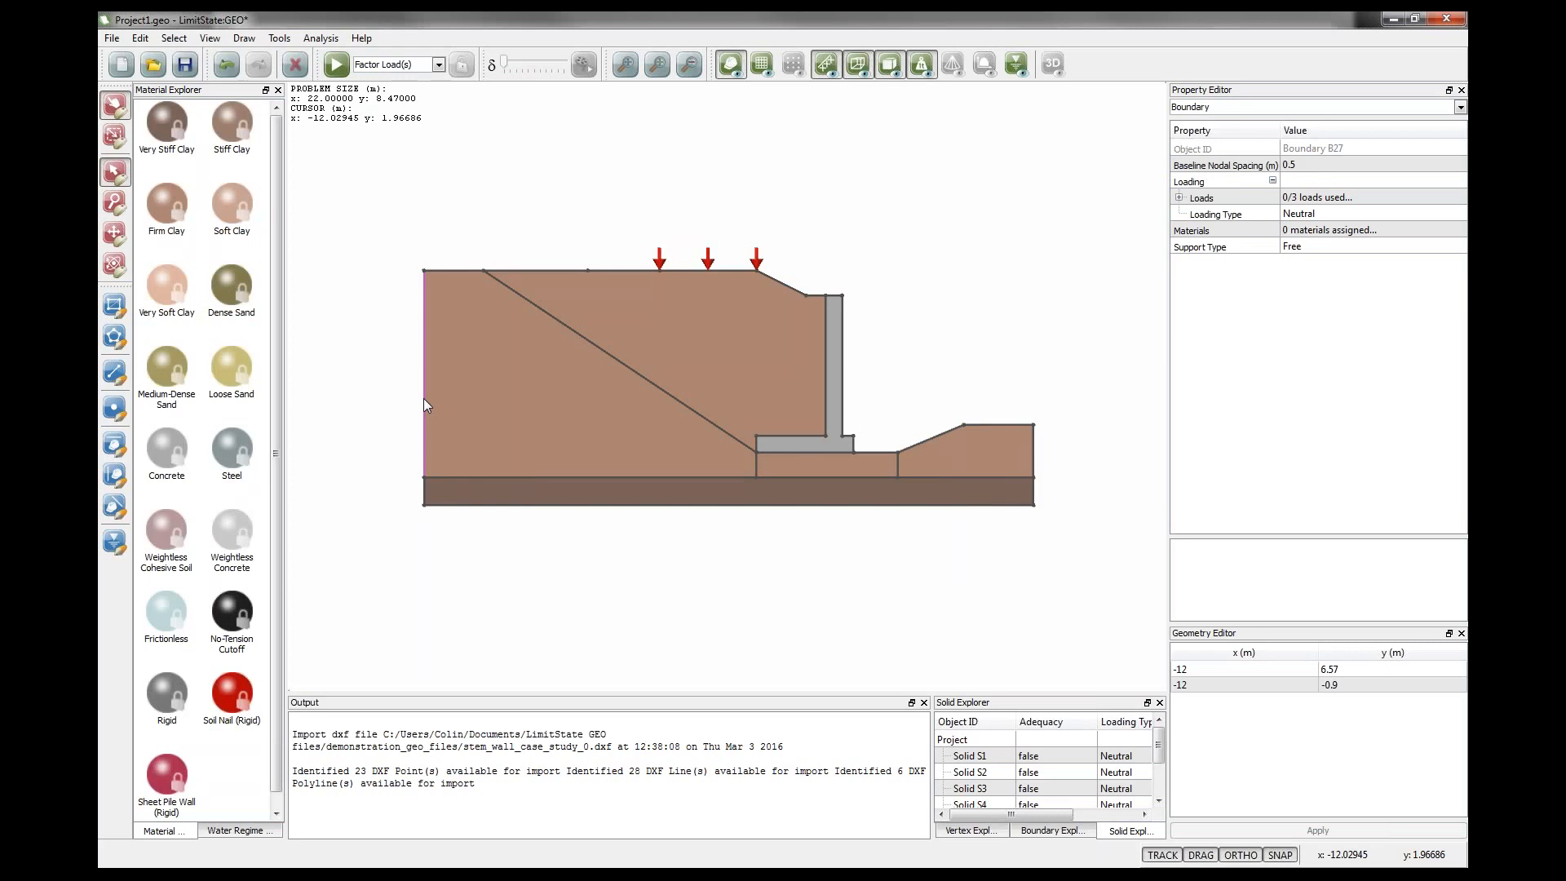
ctrl+click(424, 493)
click(1292, 249)
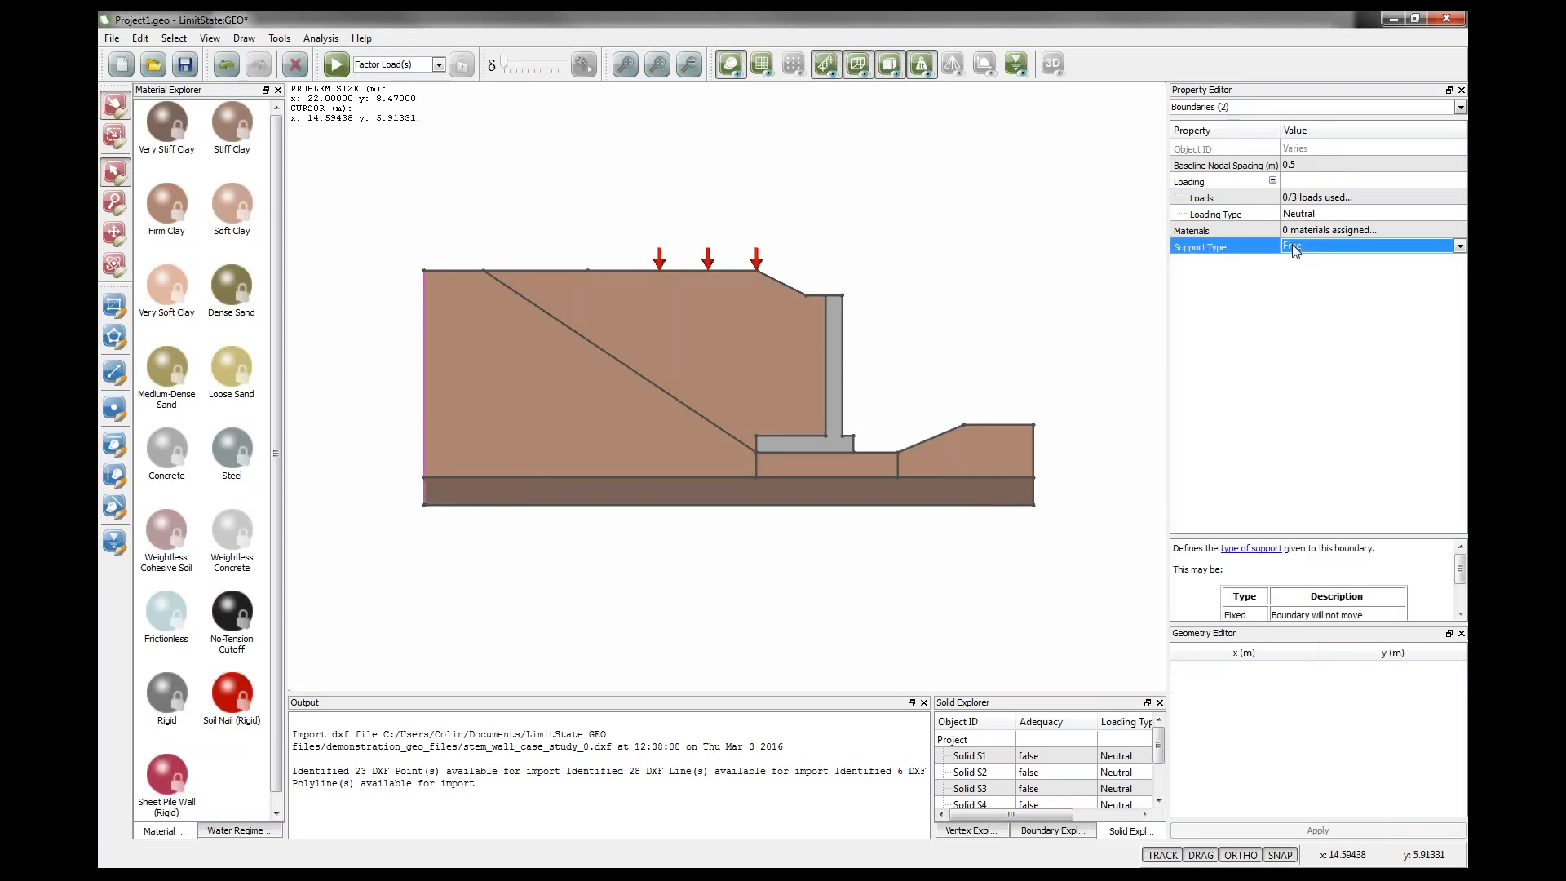
click(1297, 247)
click(1297, 285)
click(1085, 291)
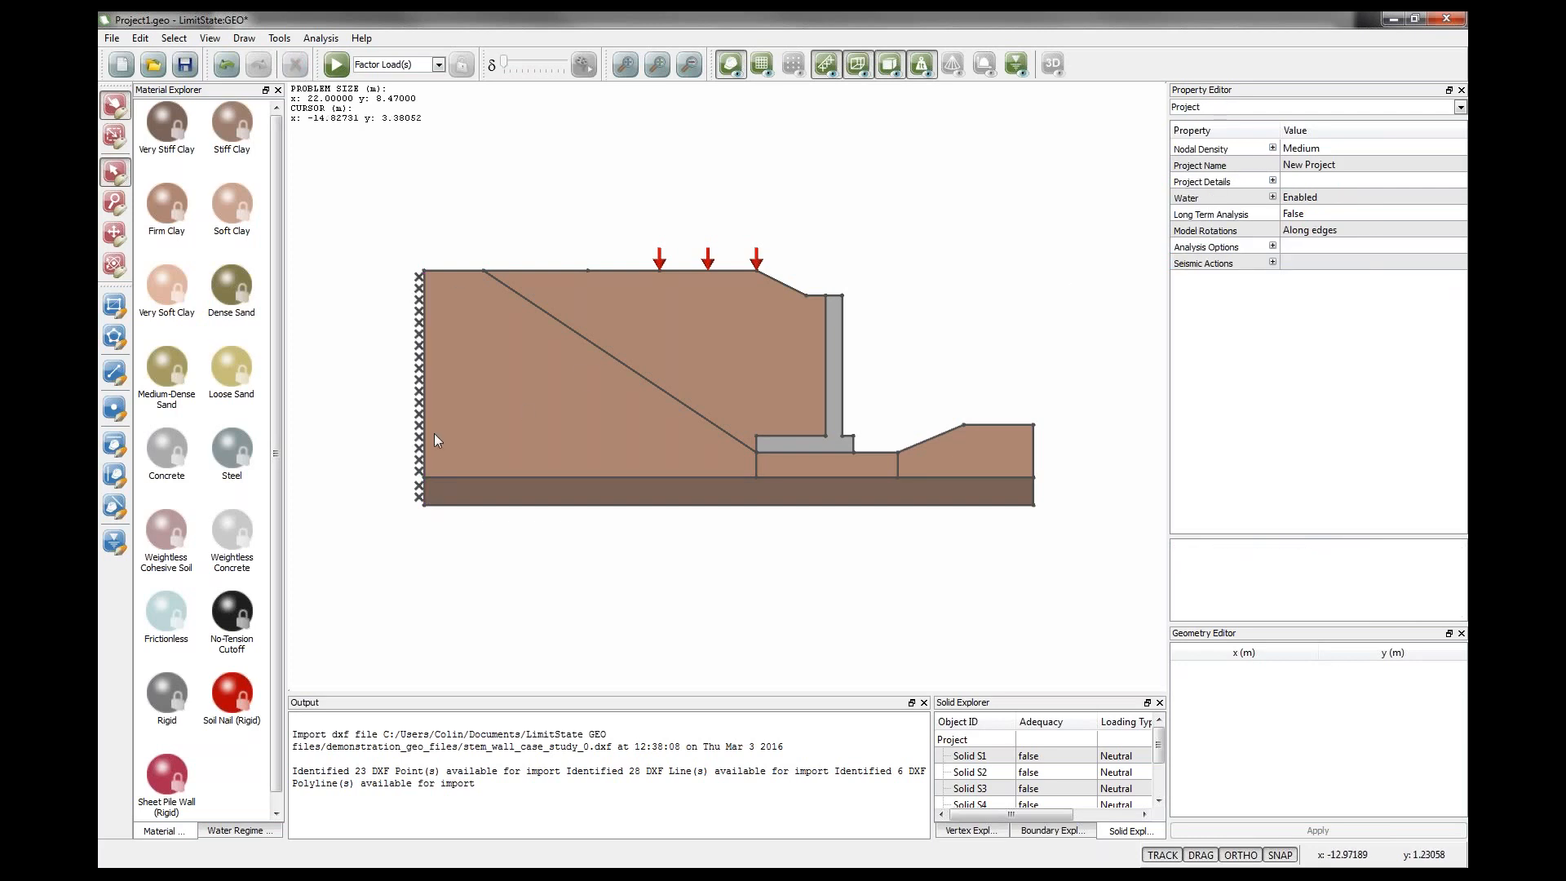
Set the support type of the bottom boundary to Fixed.
click(509, 506)
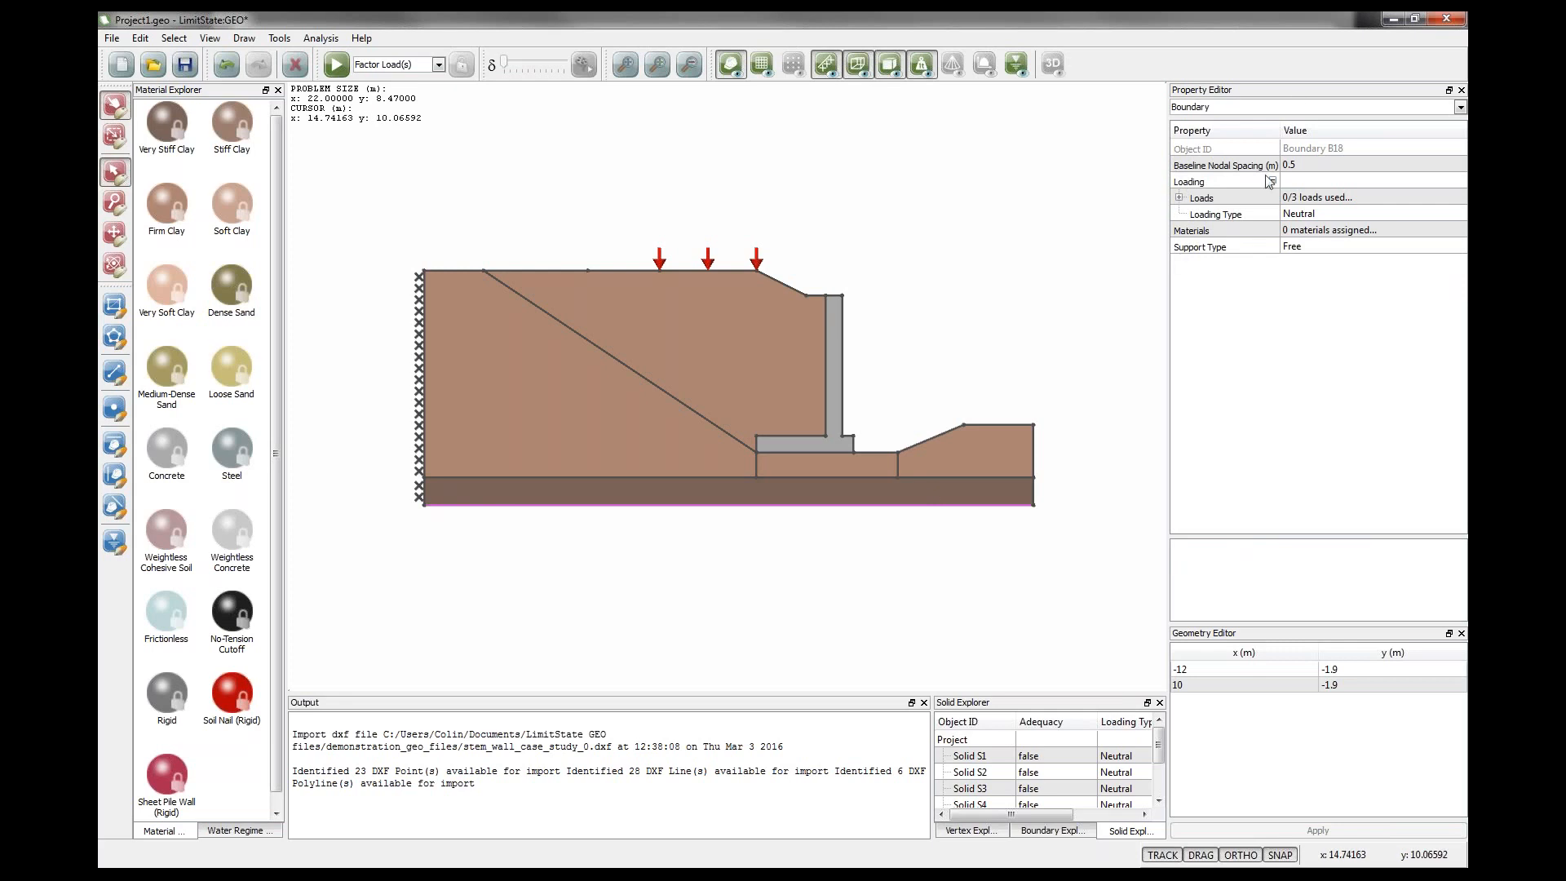
click(1313, 249)
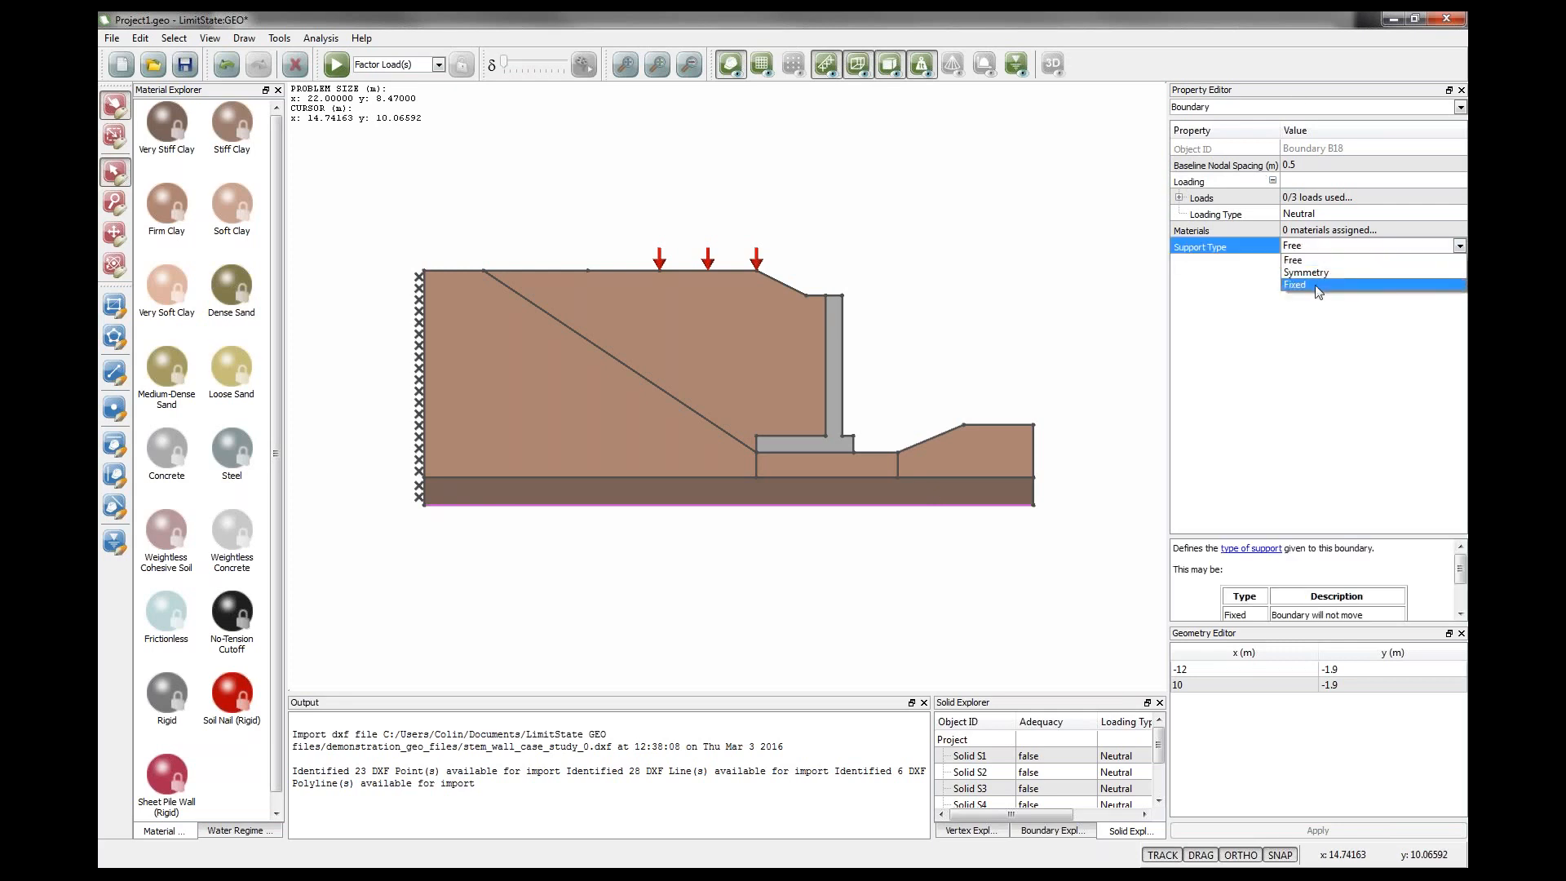
click(1297, 284)
click(997, 415)
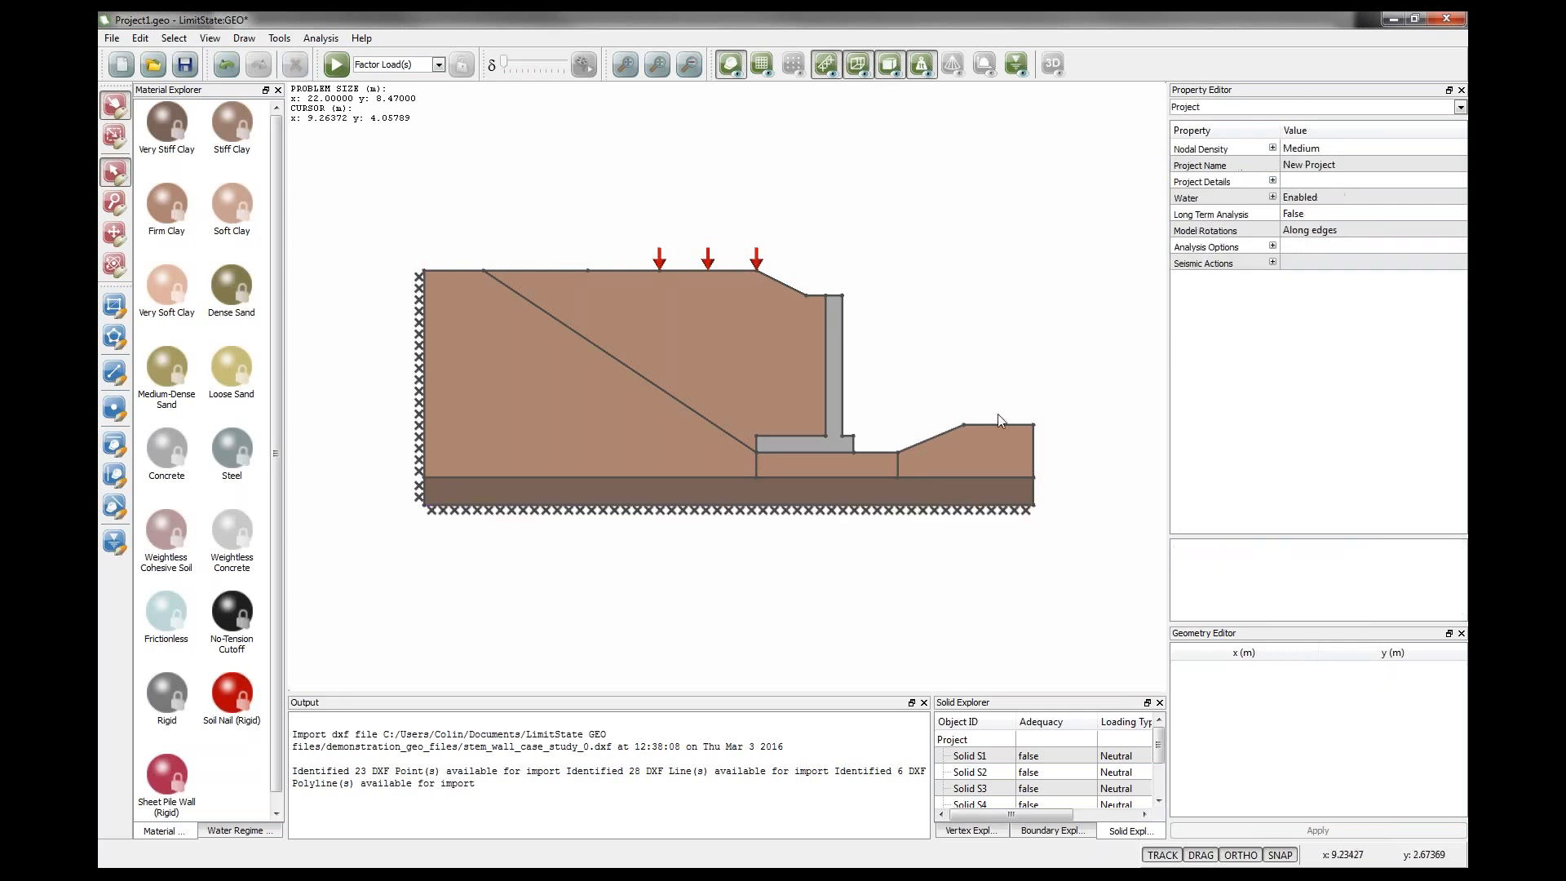
Set the support type of both right boundary edges to Fixed.
click(1034, 492)
shift+click(1034, 470)
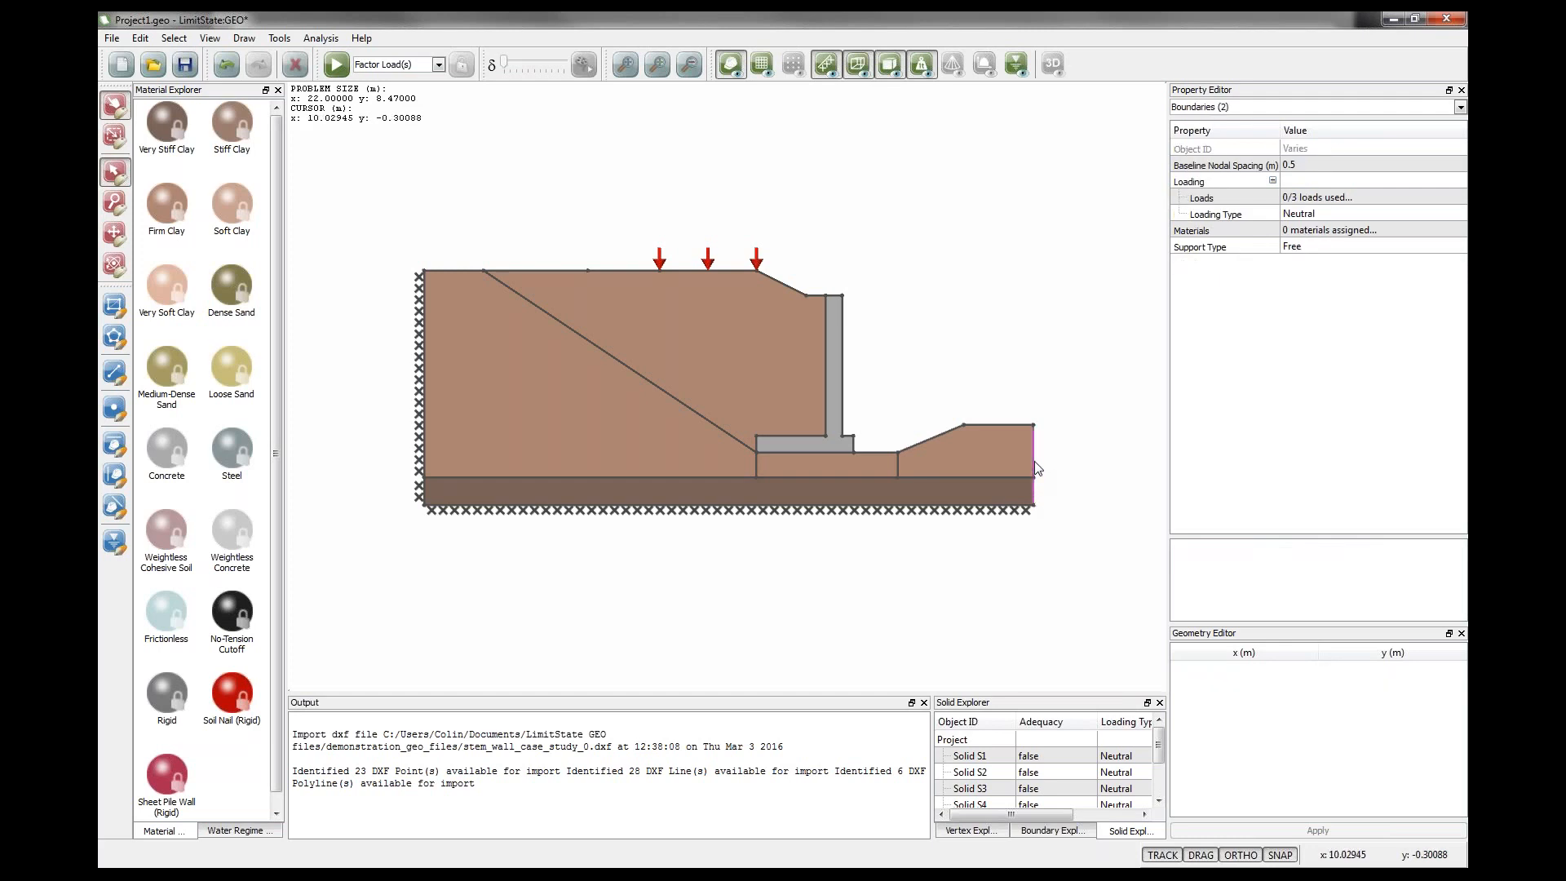
click(1325, 247)
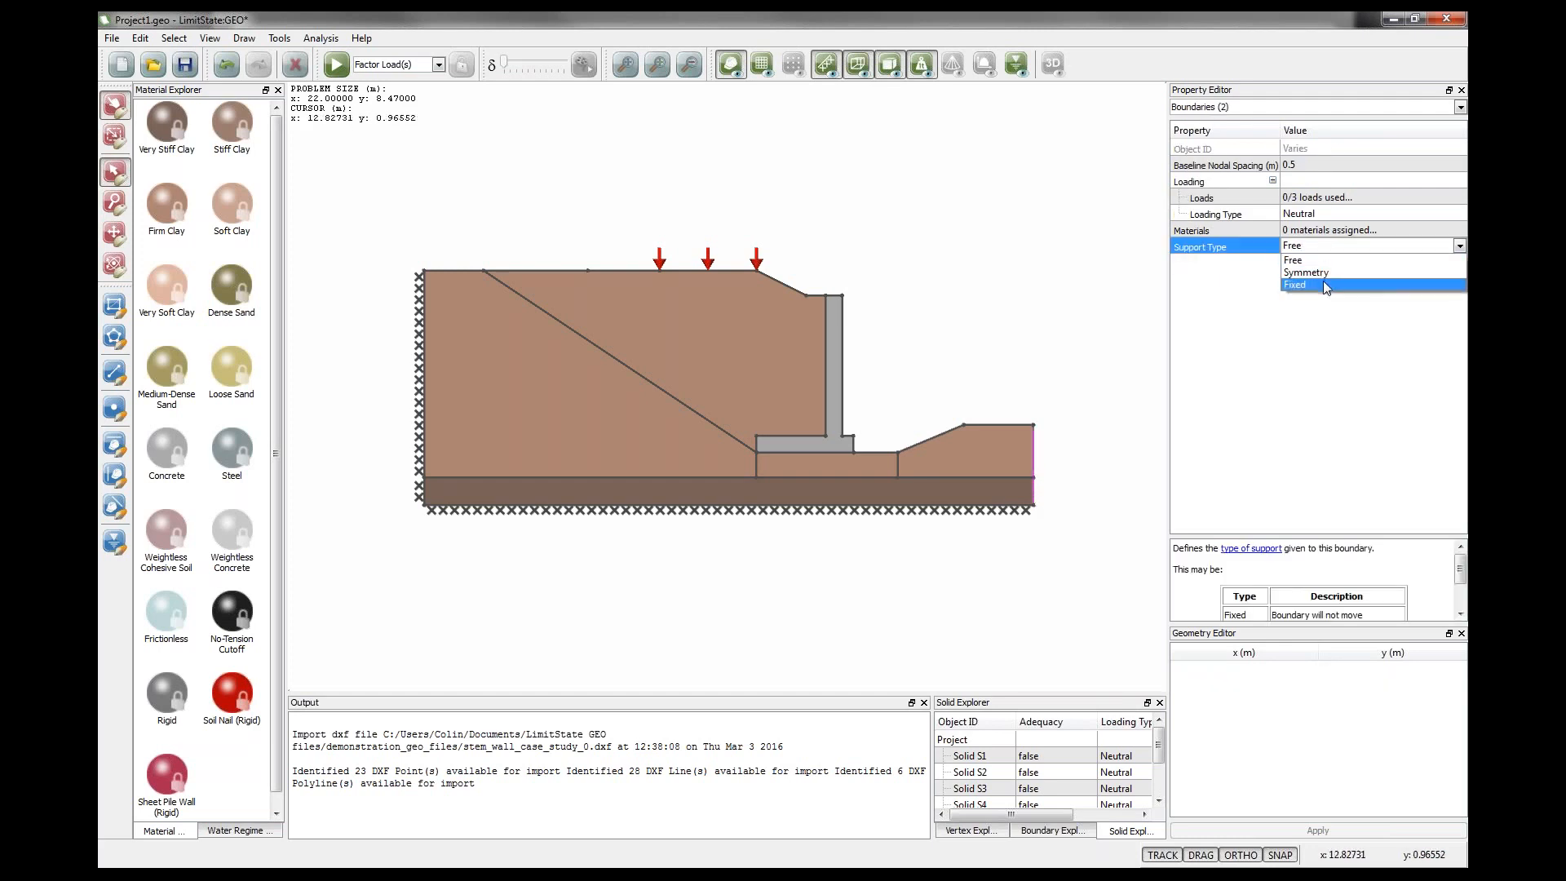
click(1323, 284)
click(804, 269)
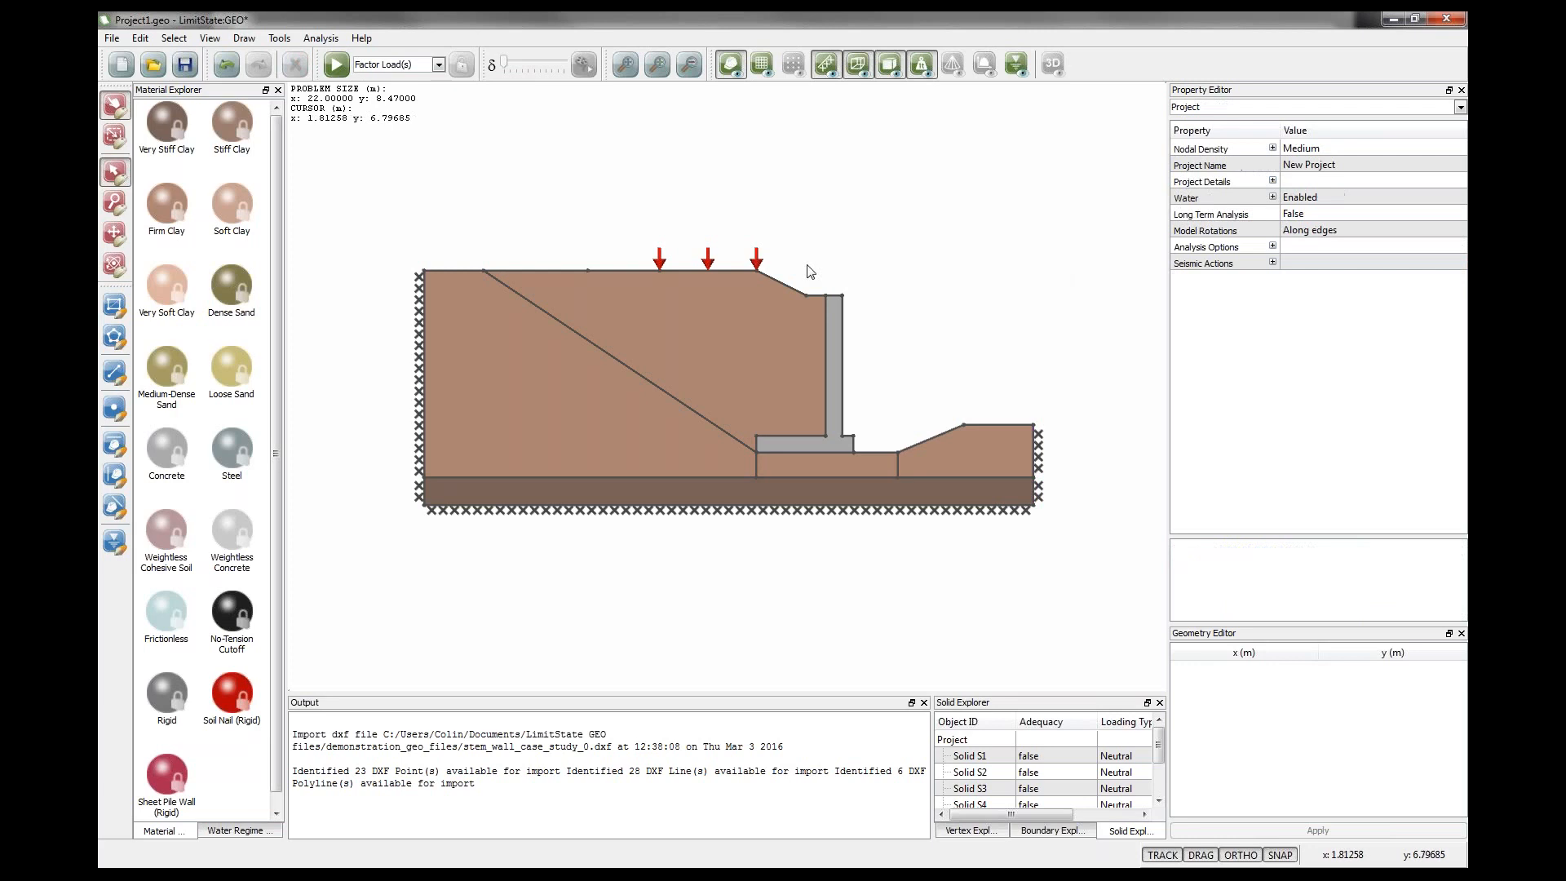
Solve the model, highlight the adequacy factor in the output, and unlock the model.
click(335, 63)
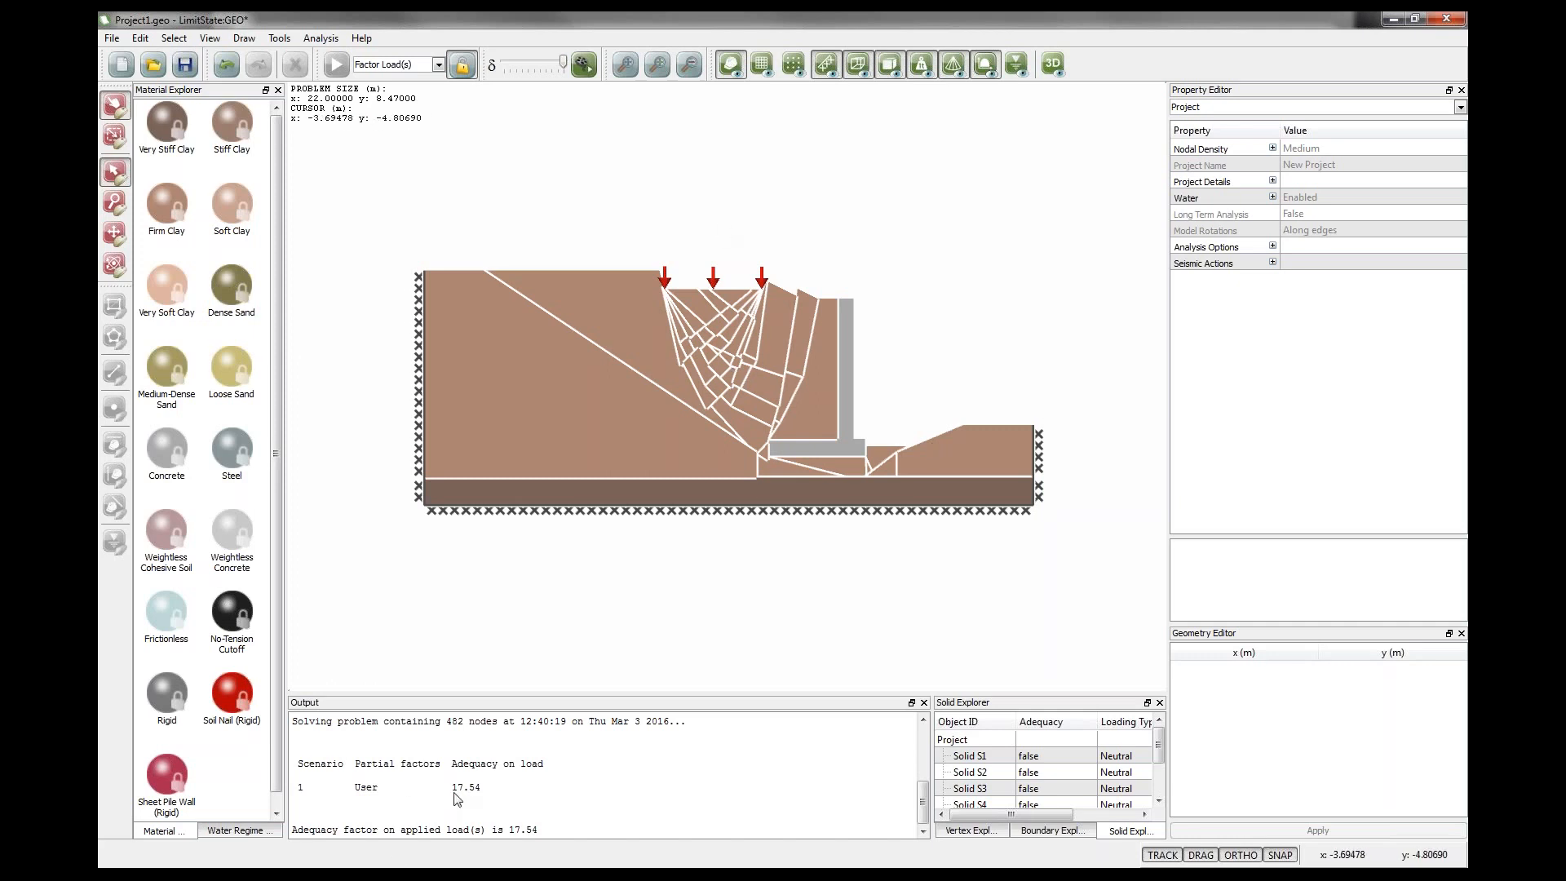
drag(453, 790, 481, 794)
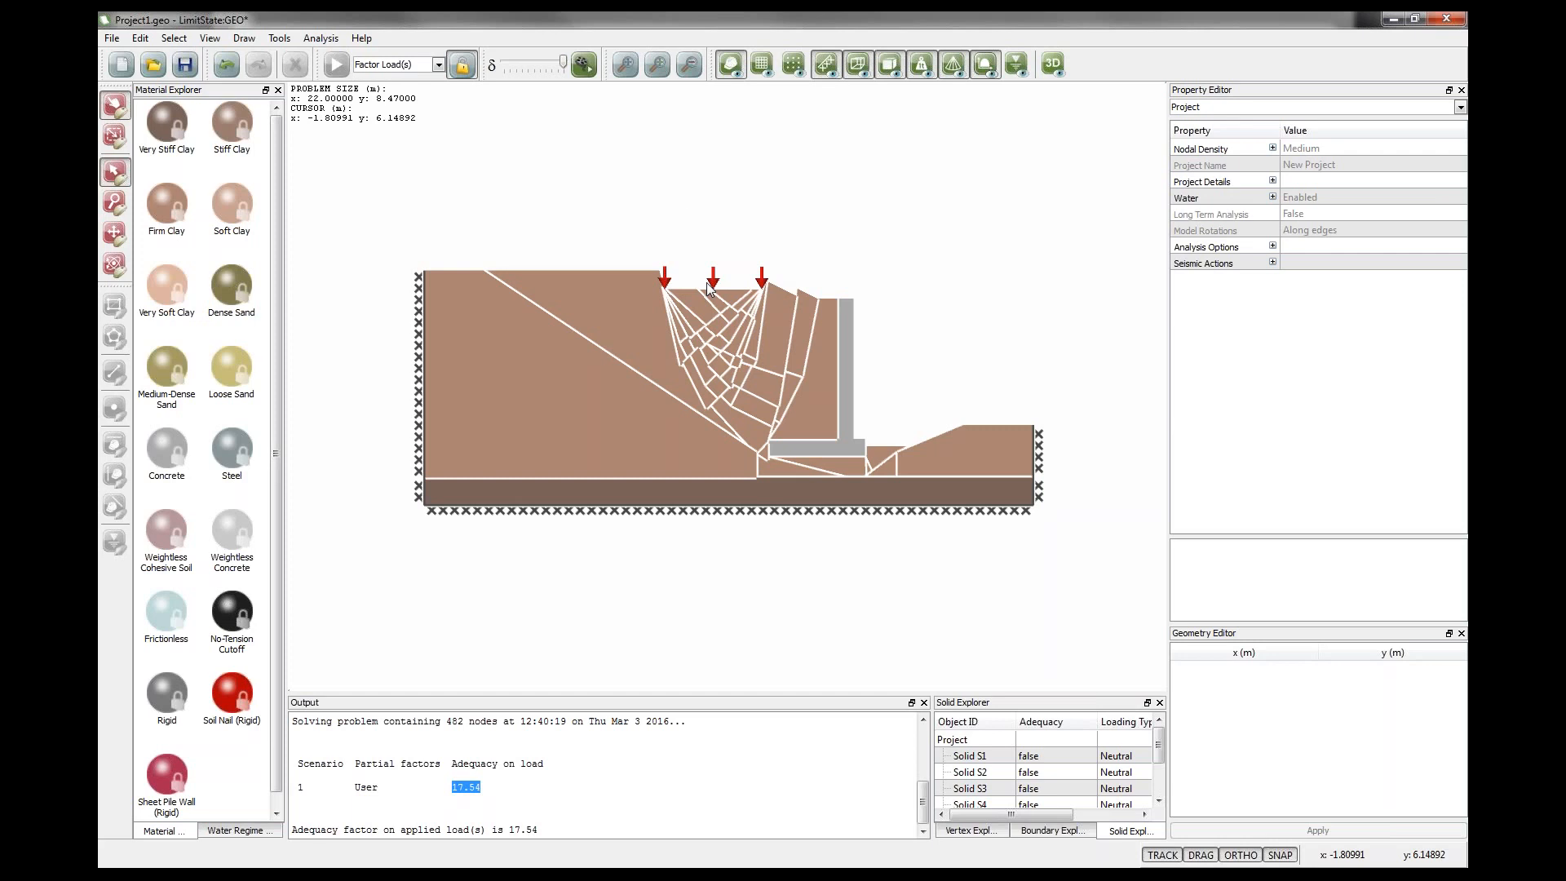
click(461, 65)
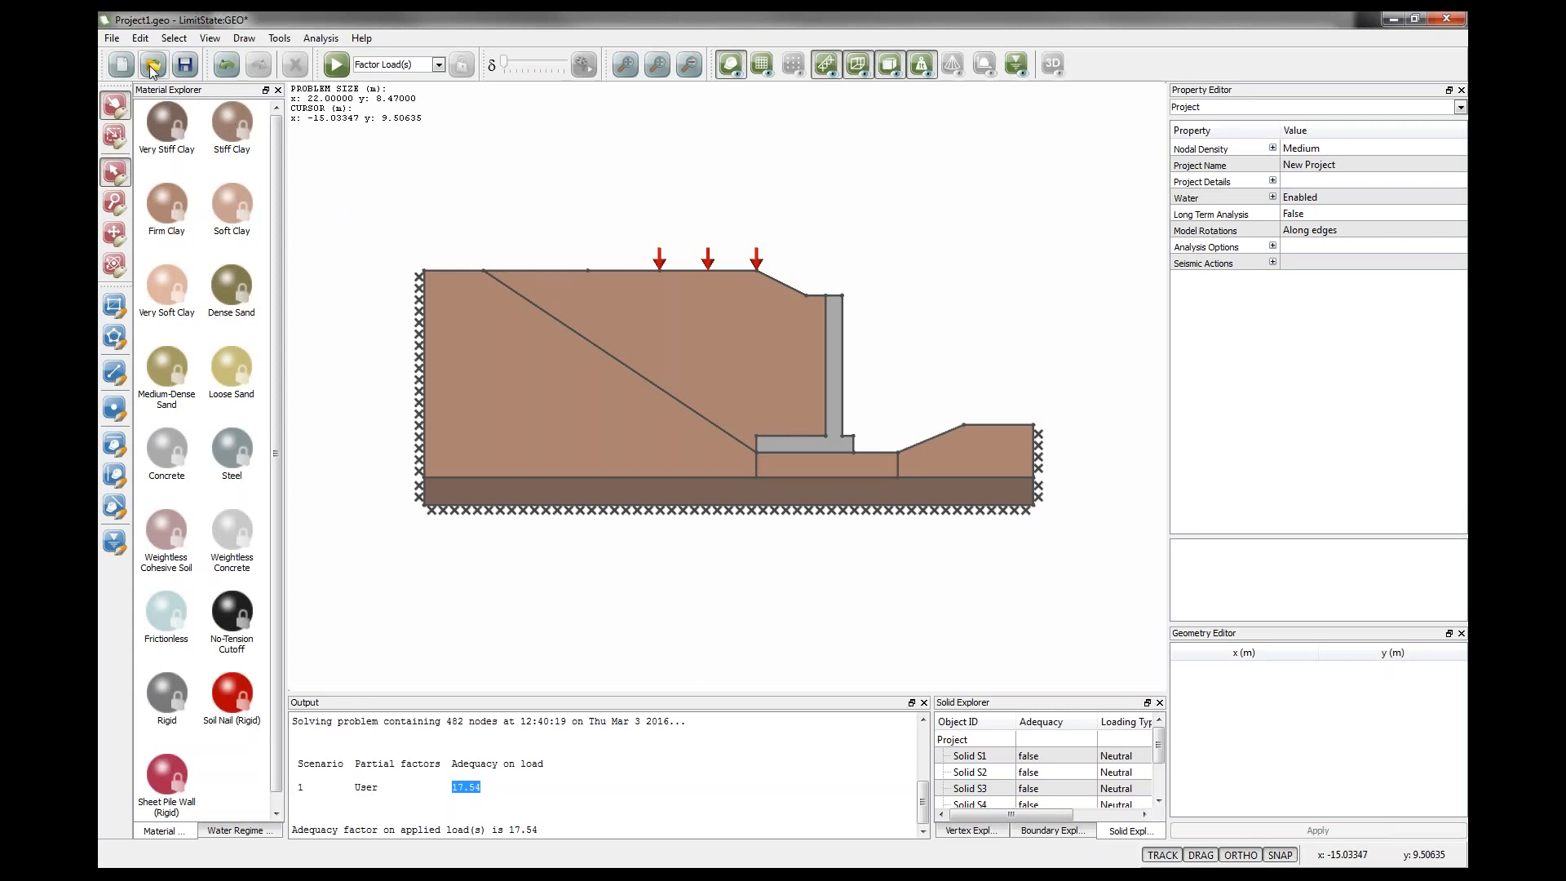
Open the project file stem_wall_case_study_1.geo.
click(120, 70)
click(779, 460)
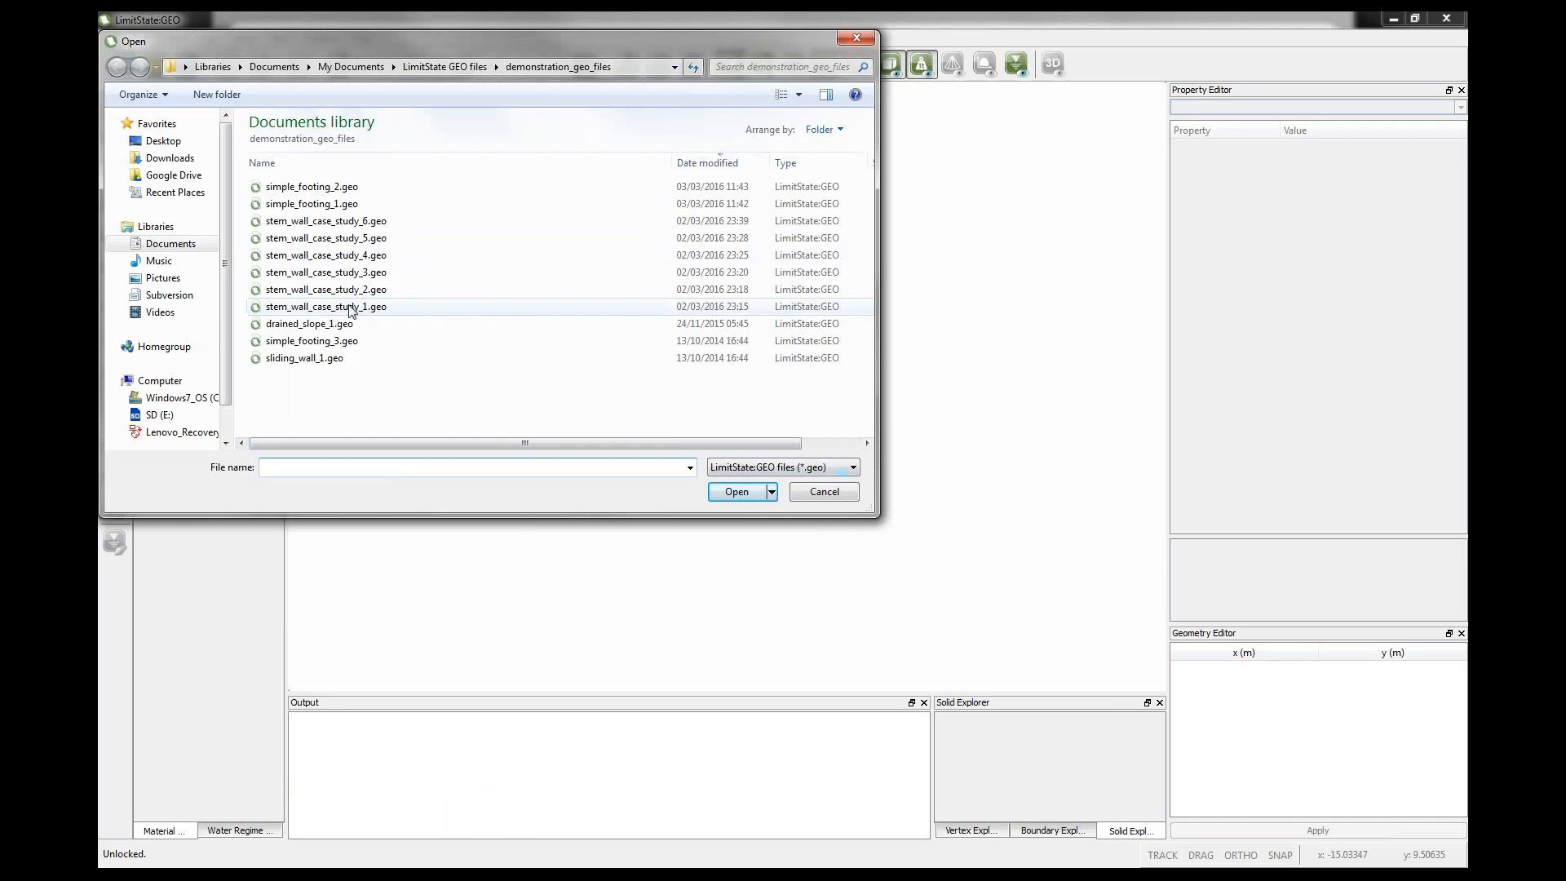
click(376, 310)
click(730, 492)
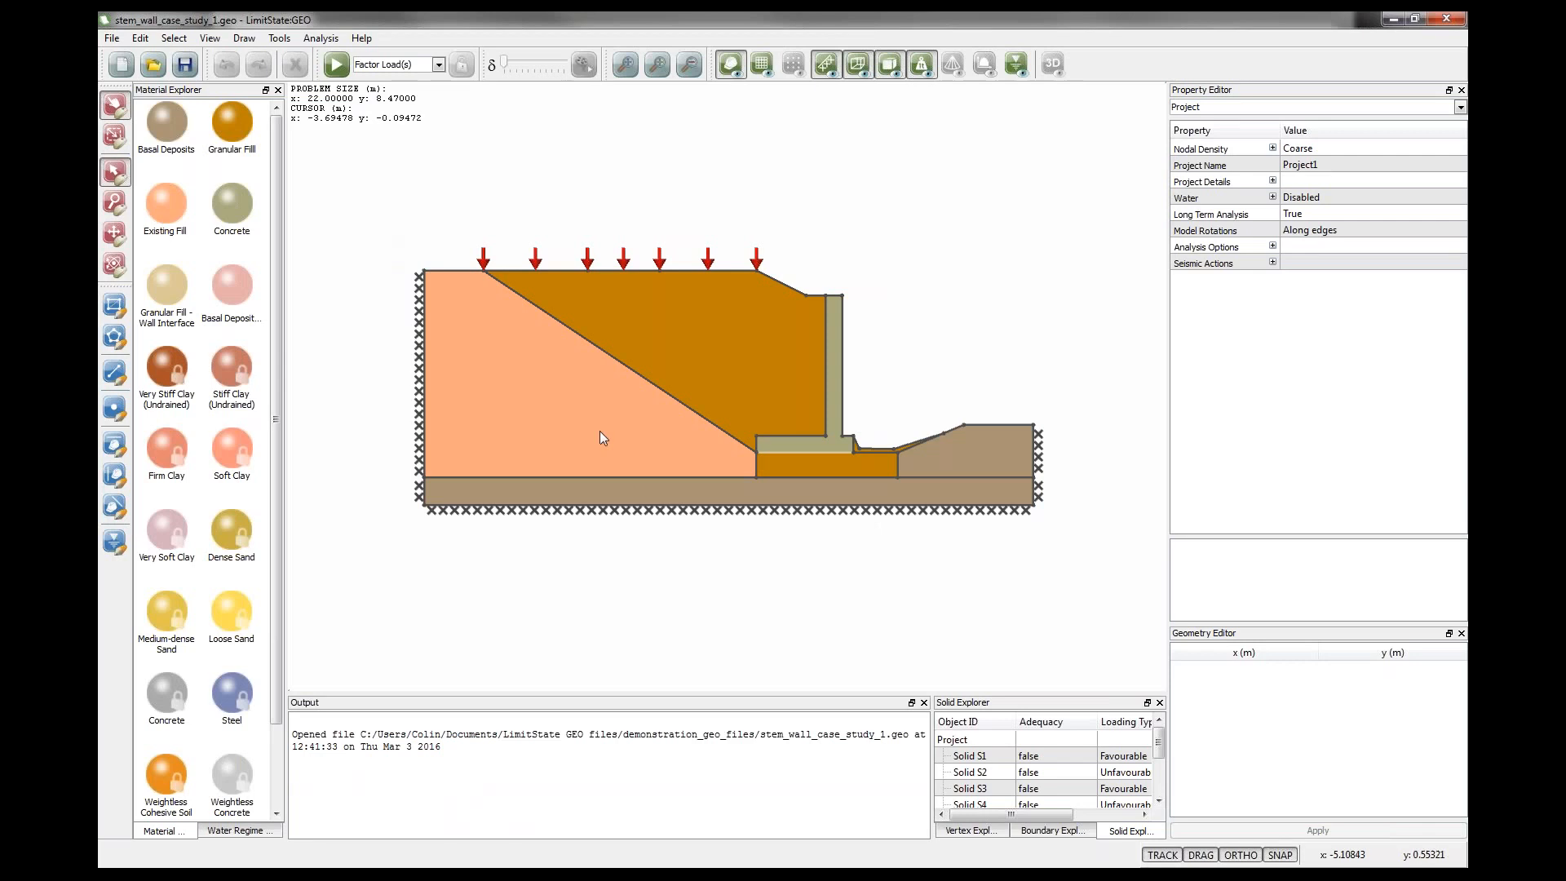
Examine the Existing Fill material properties of the lower-left soil solid.
click(536, 420)
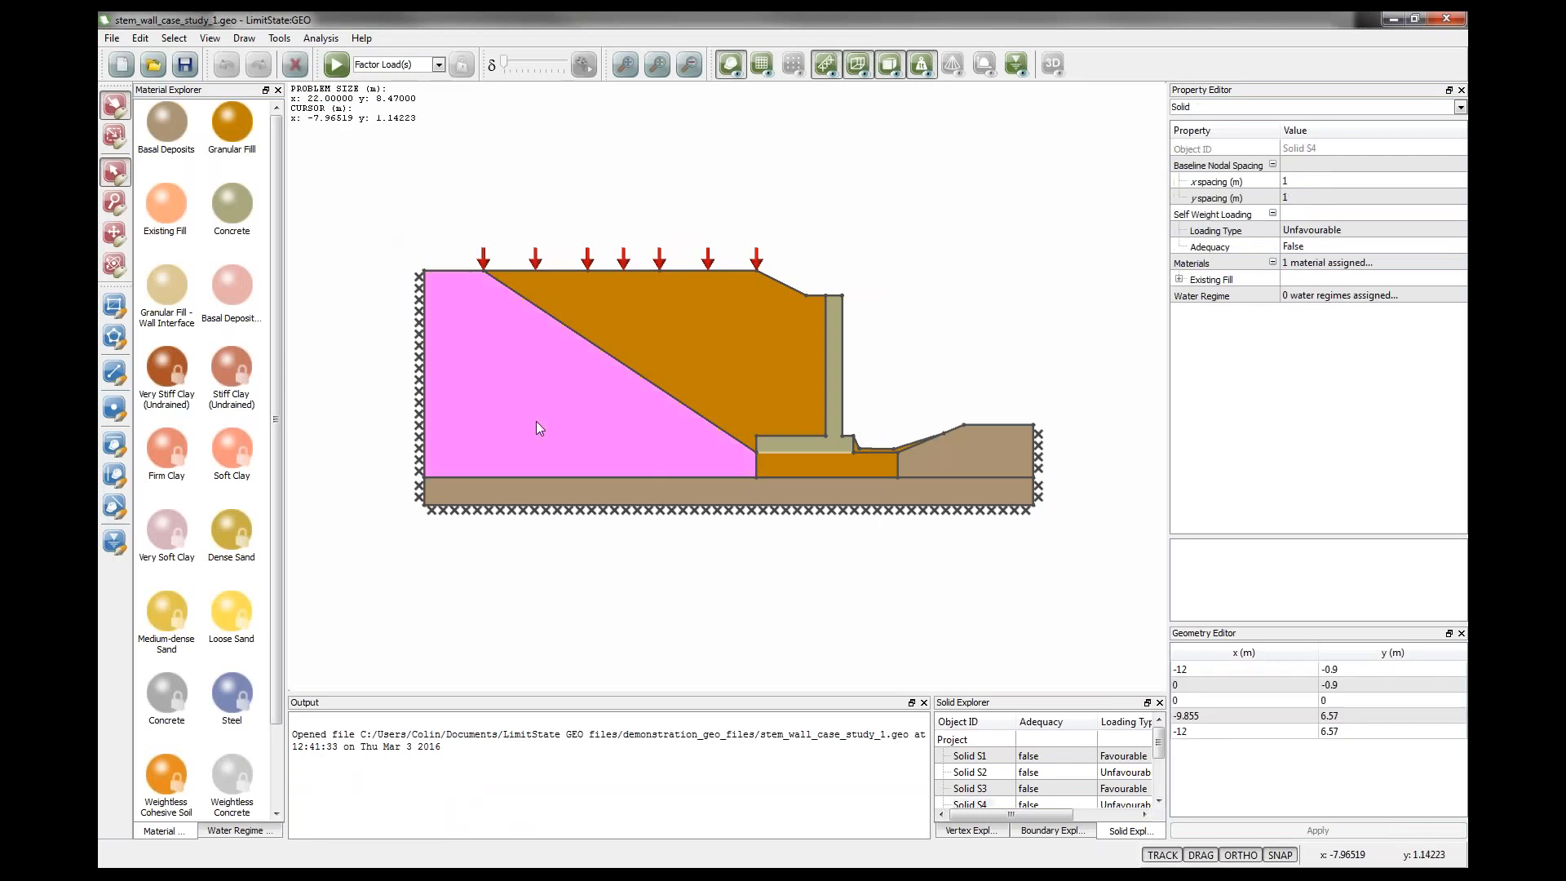
click(1179, 279)
click(1284, 376)
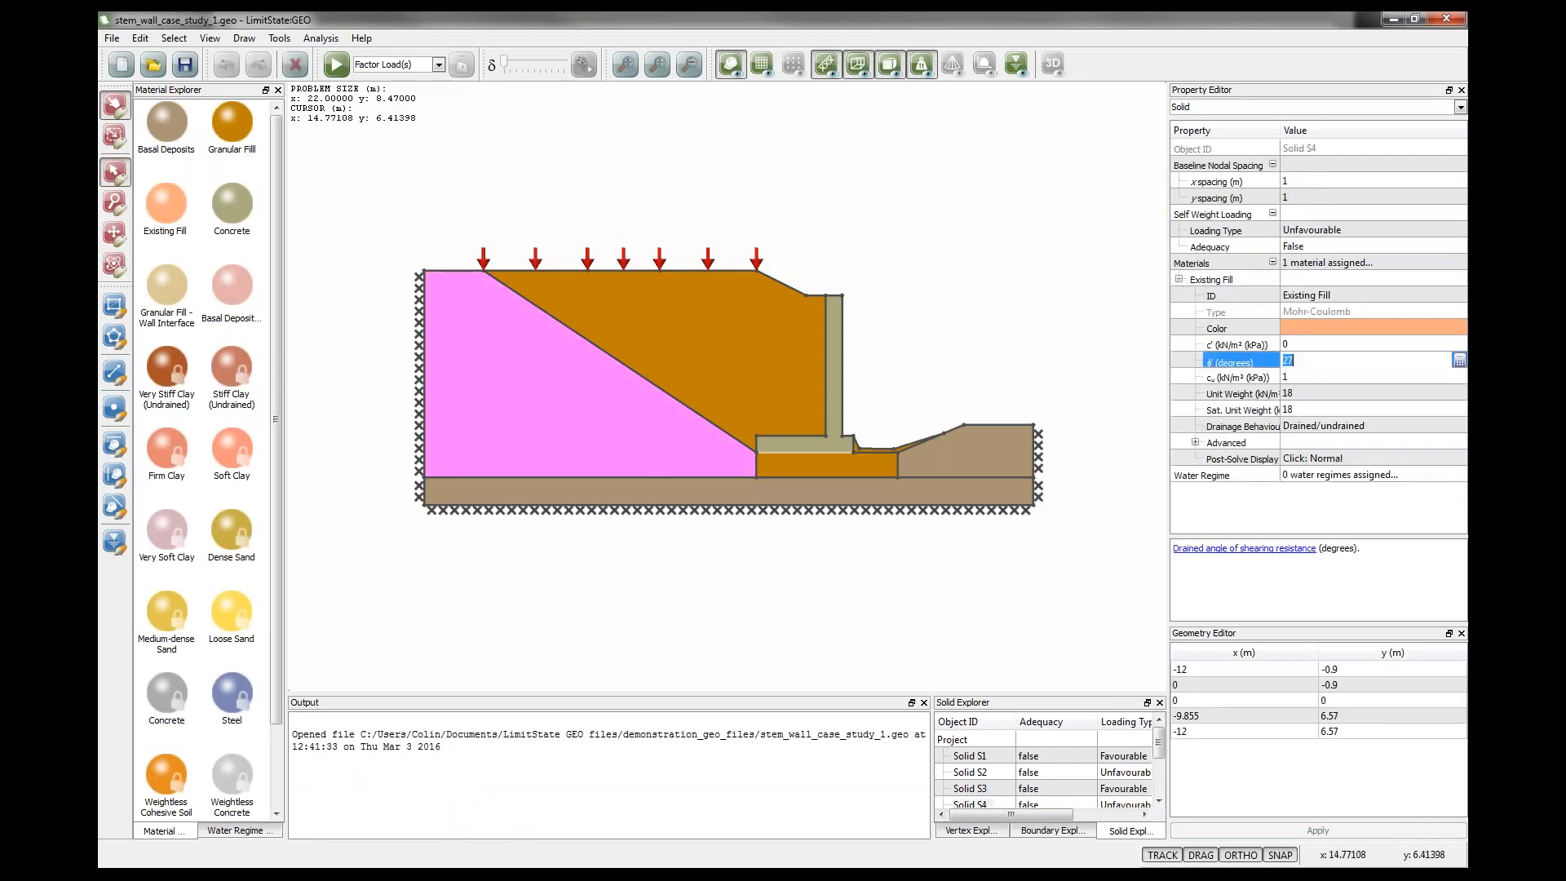
text(1)
key(Tab)
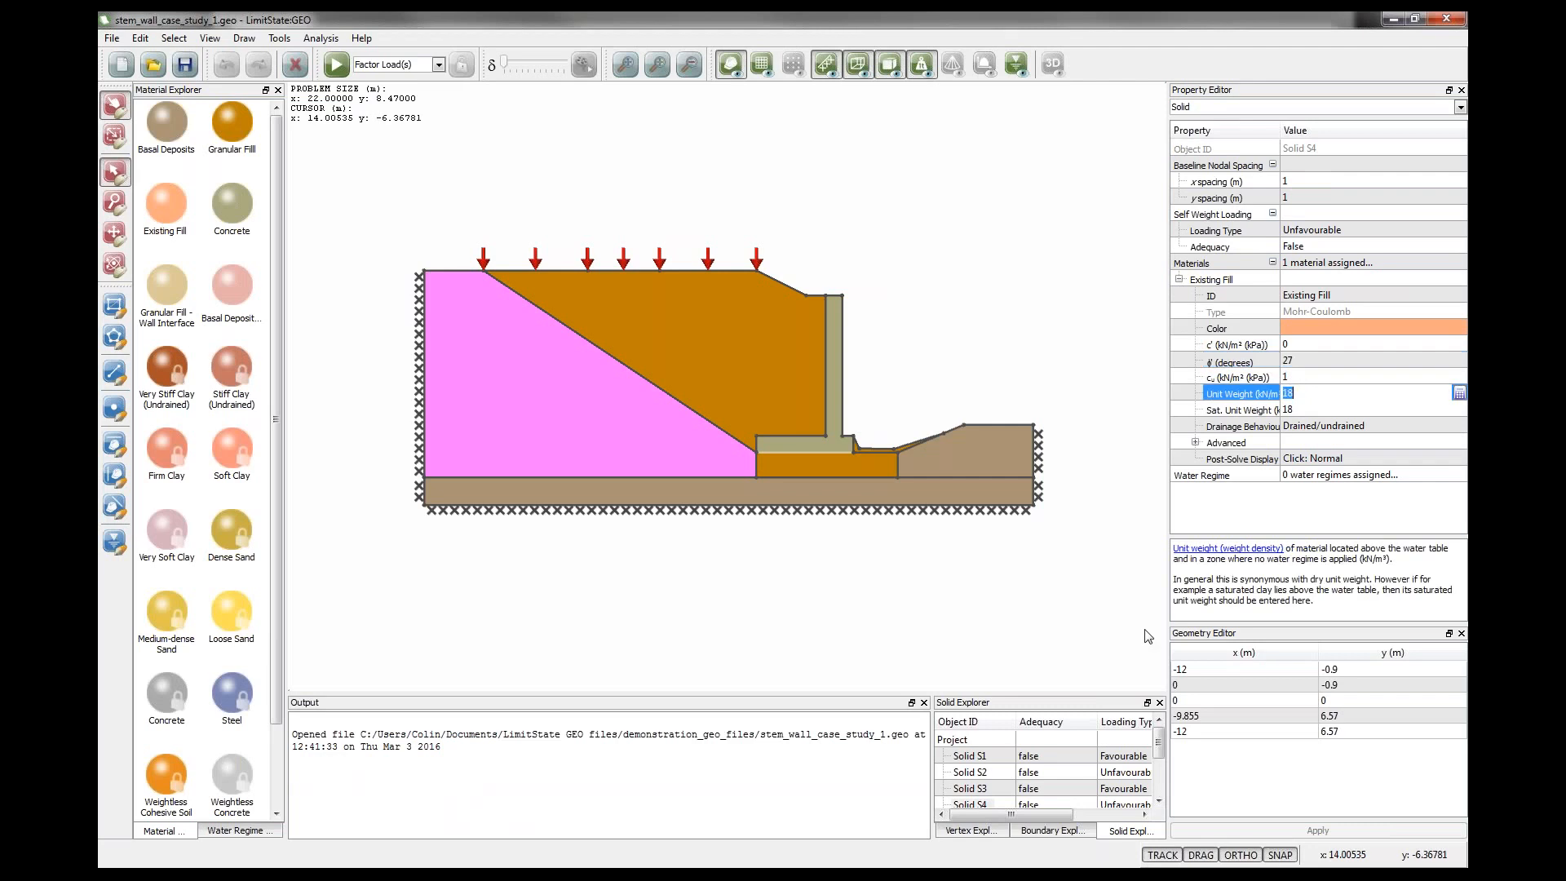
Examine the Granular Filll material properties of the backfill solid behind the wall.
click(767, 378)
click(1179, 279)
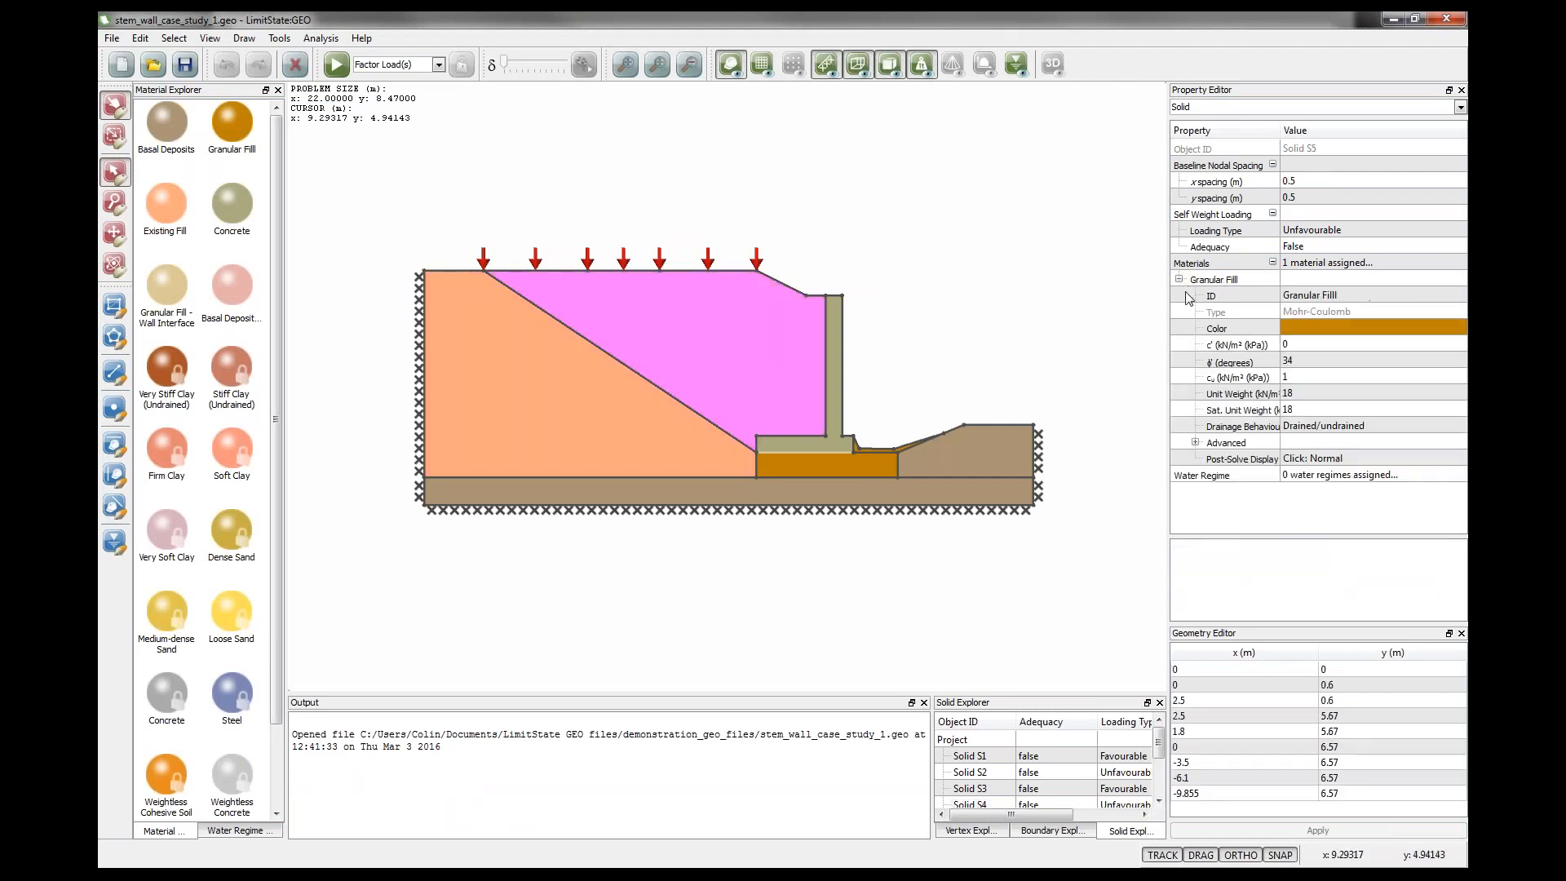
click(1296, 361)
click(1303, 394)
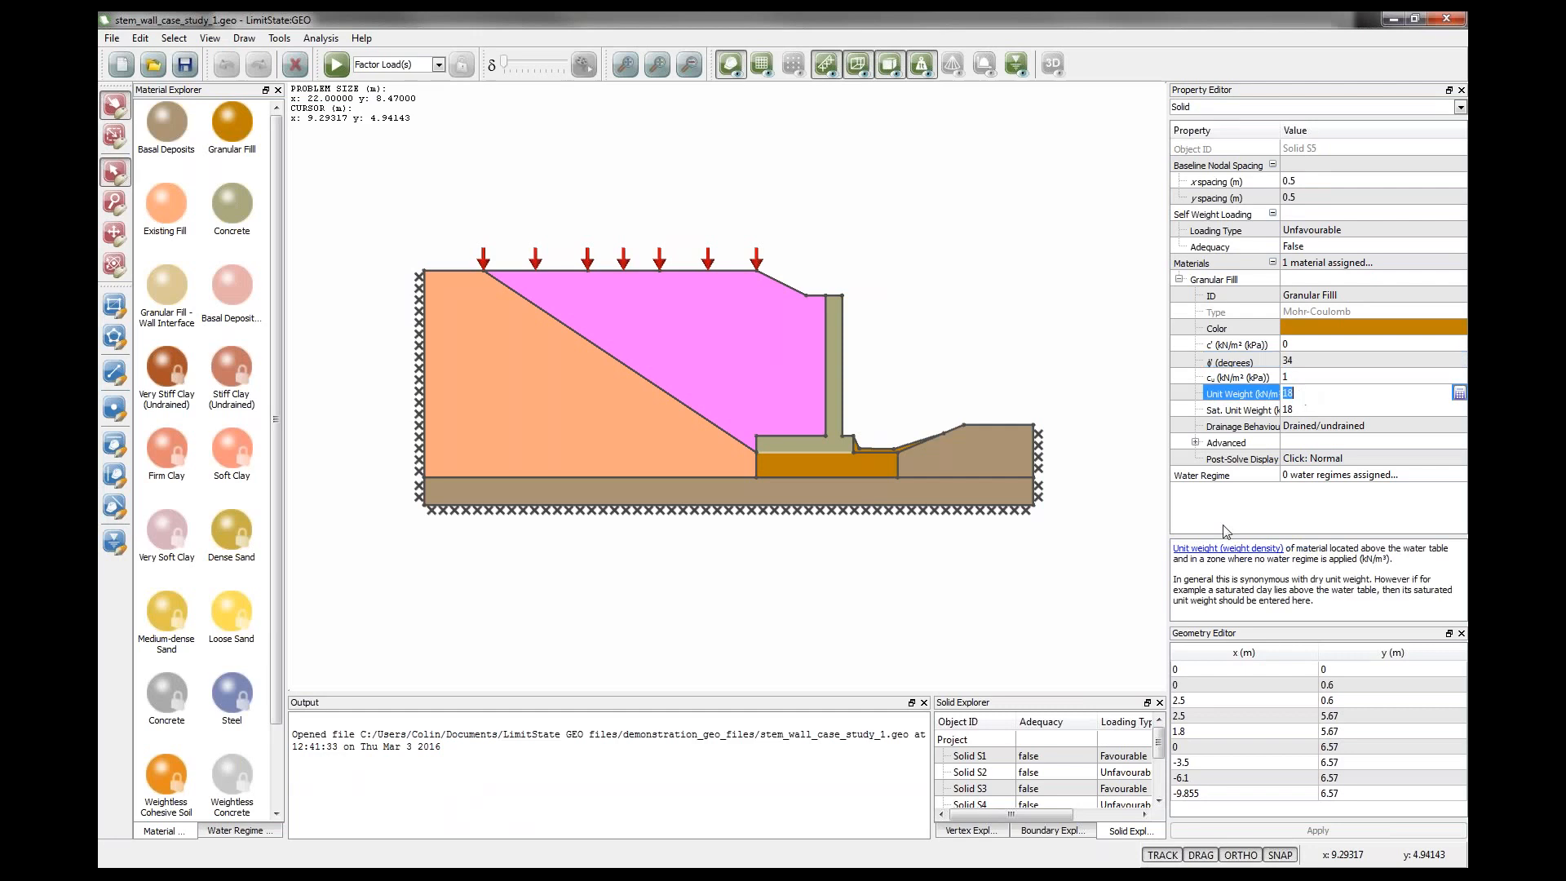
click(979, 332)
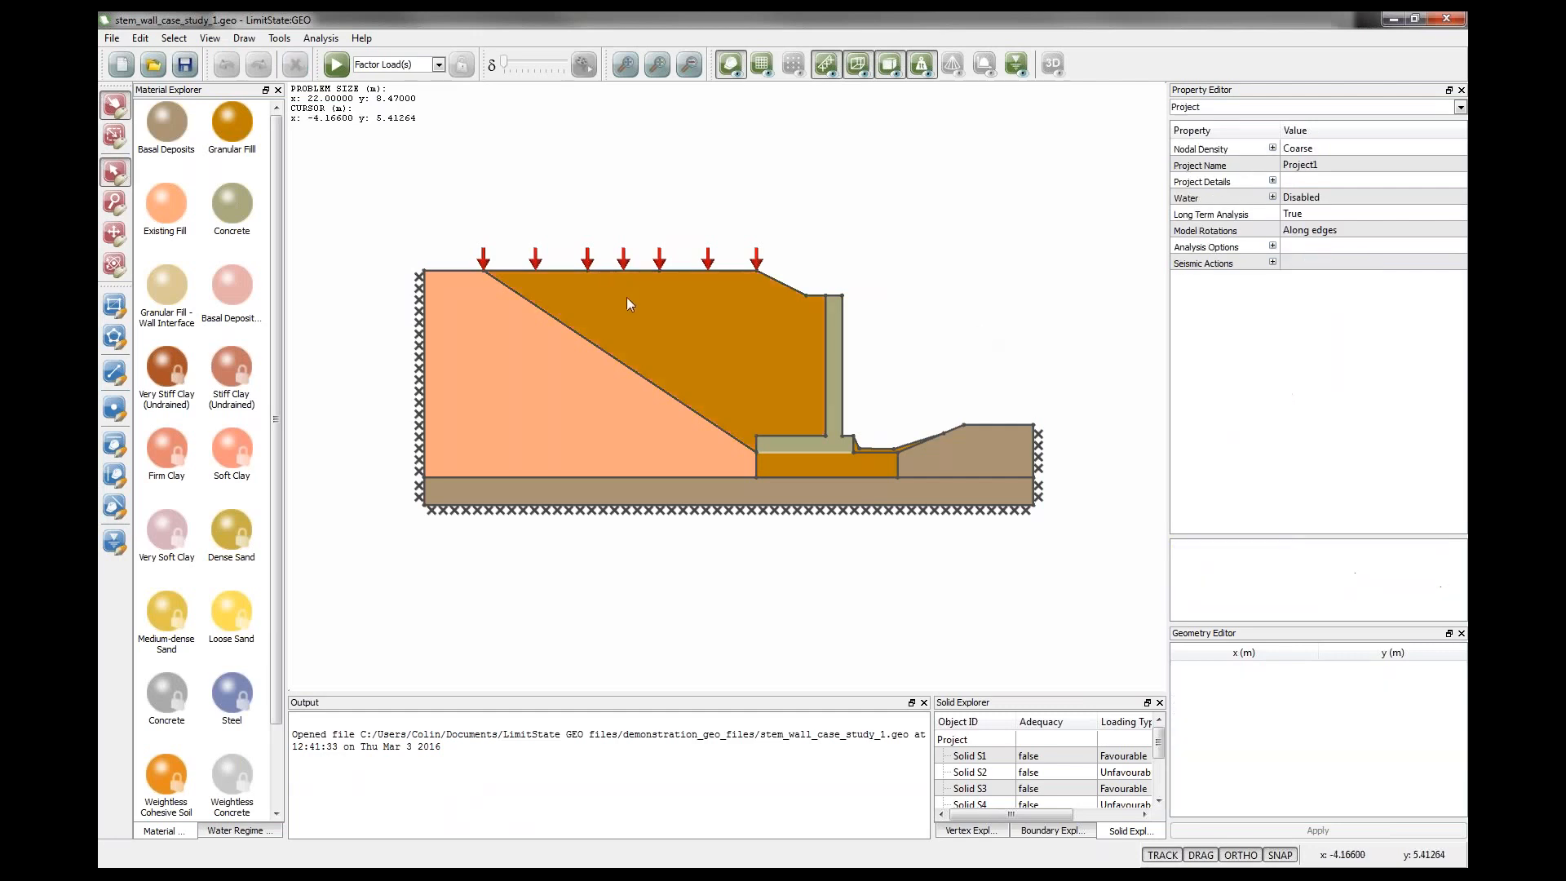
Examine the variable normal surcharge loads on two segments of the backfill's top boundary.
click(627, 269)
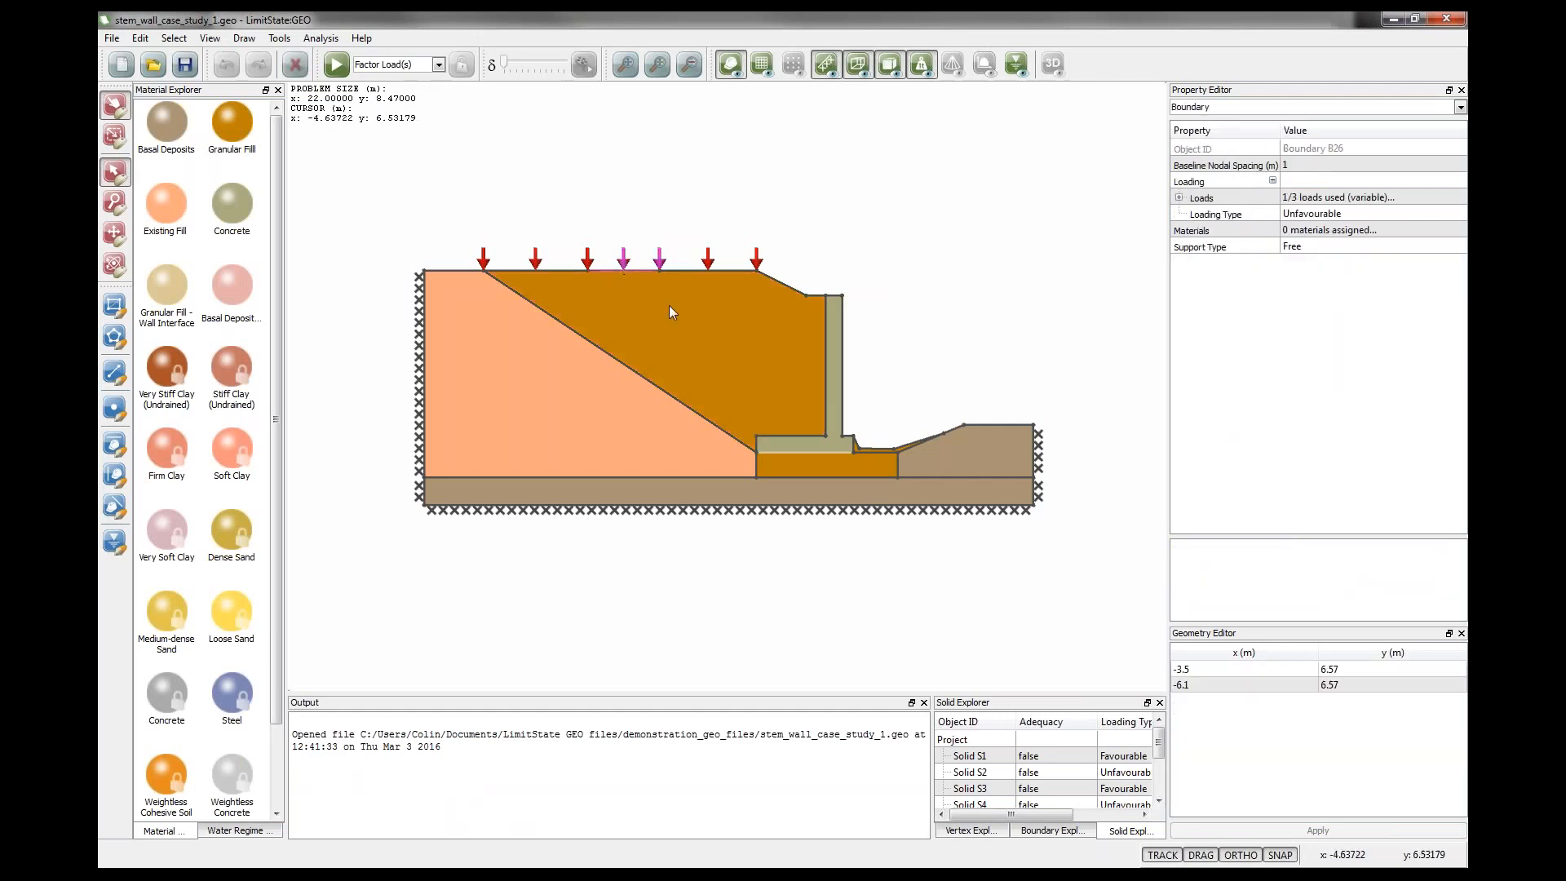
click(1179, 198)
click(1195, 245)
click(1285, 279)
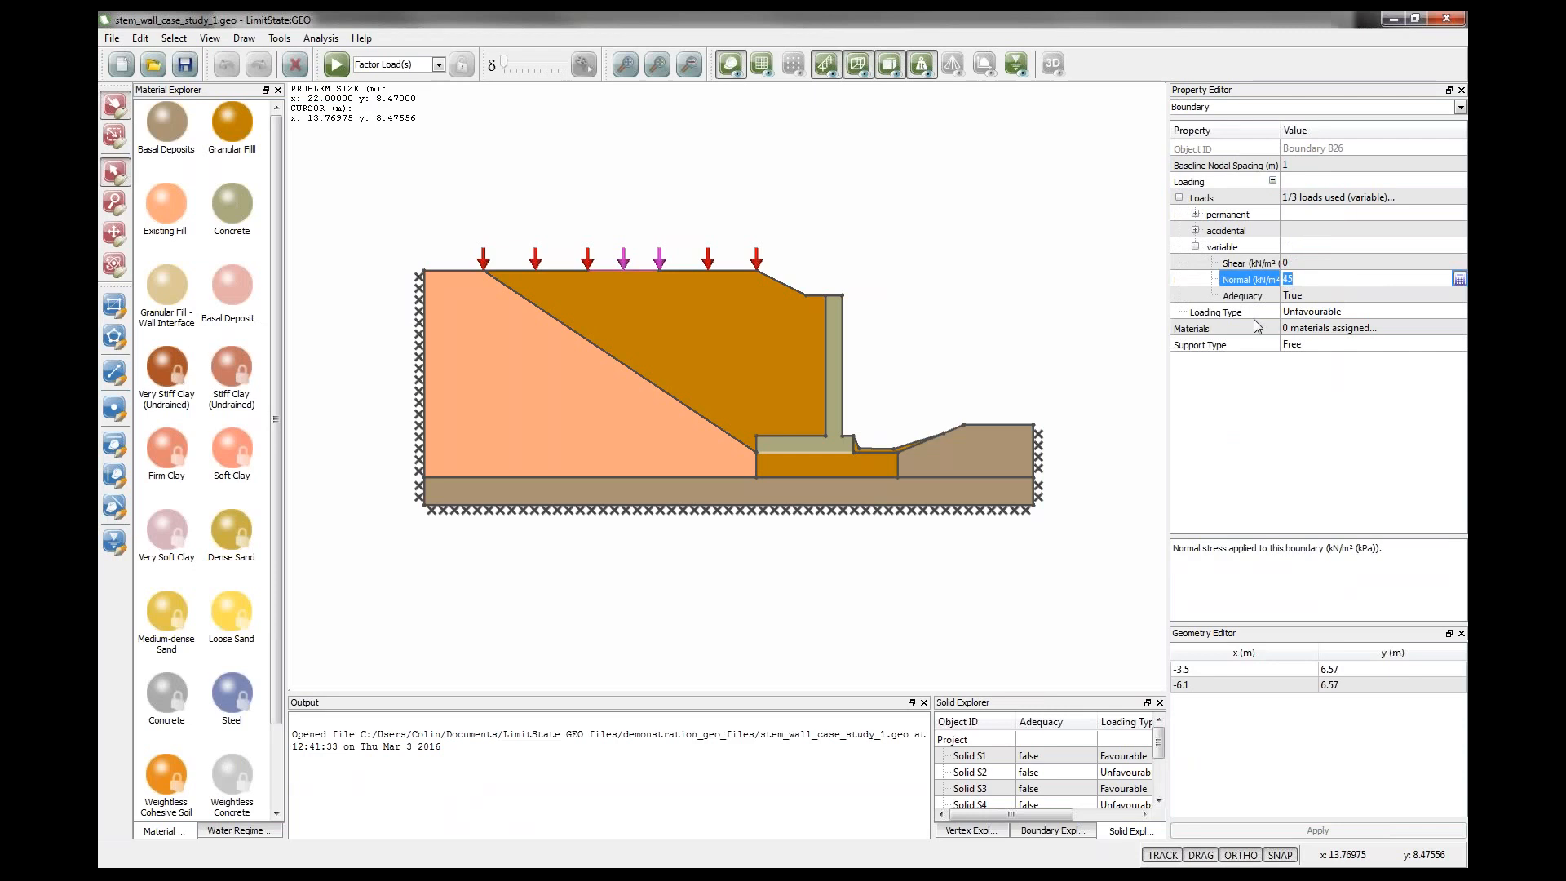
click(1019, 296)
click(723, 271)
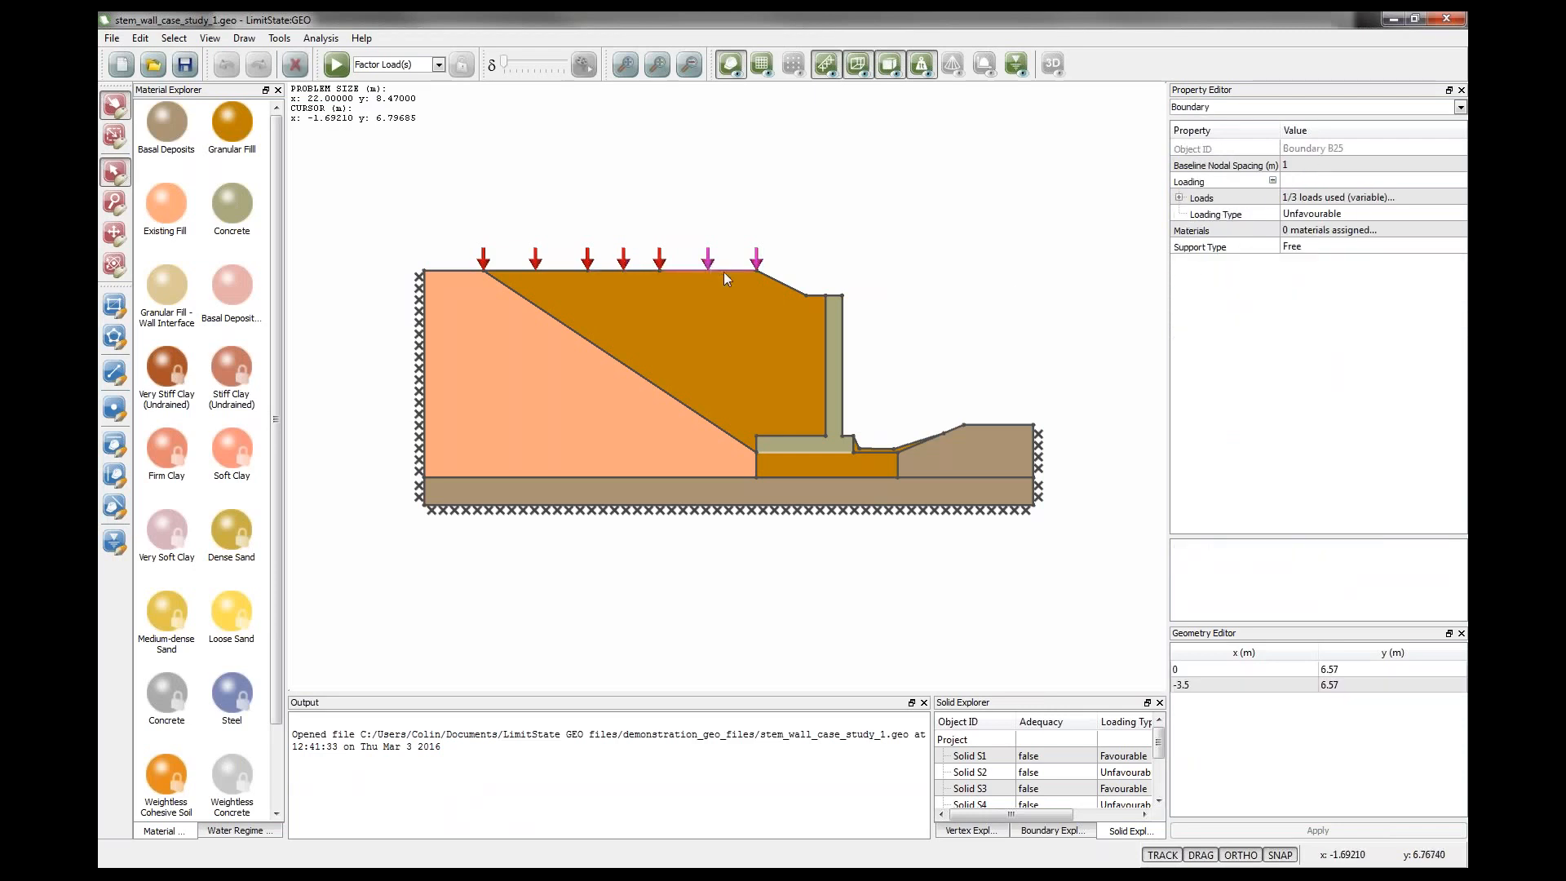
click(1179, 198)
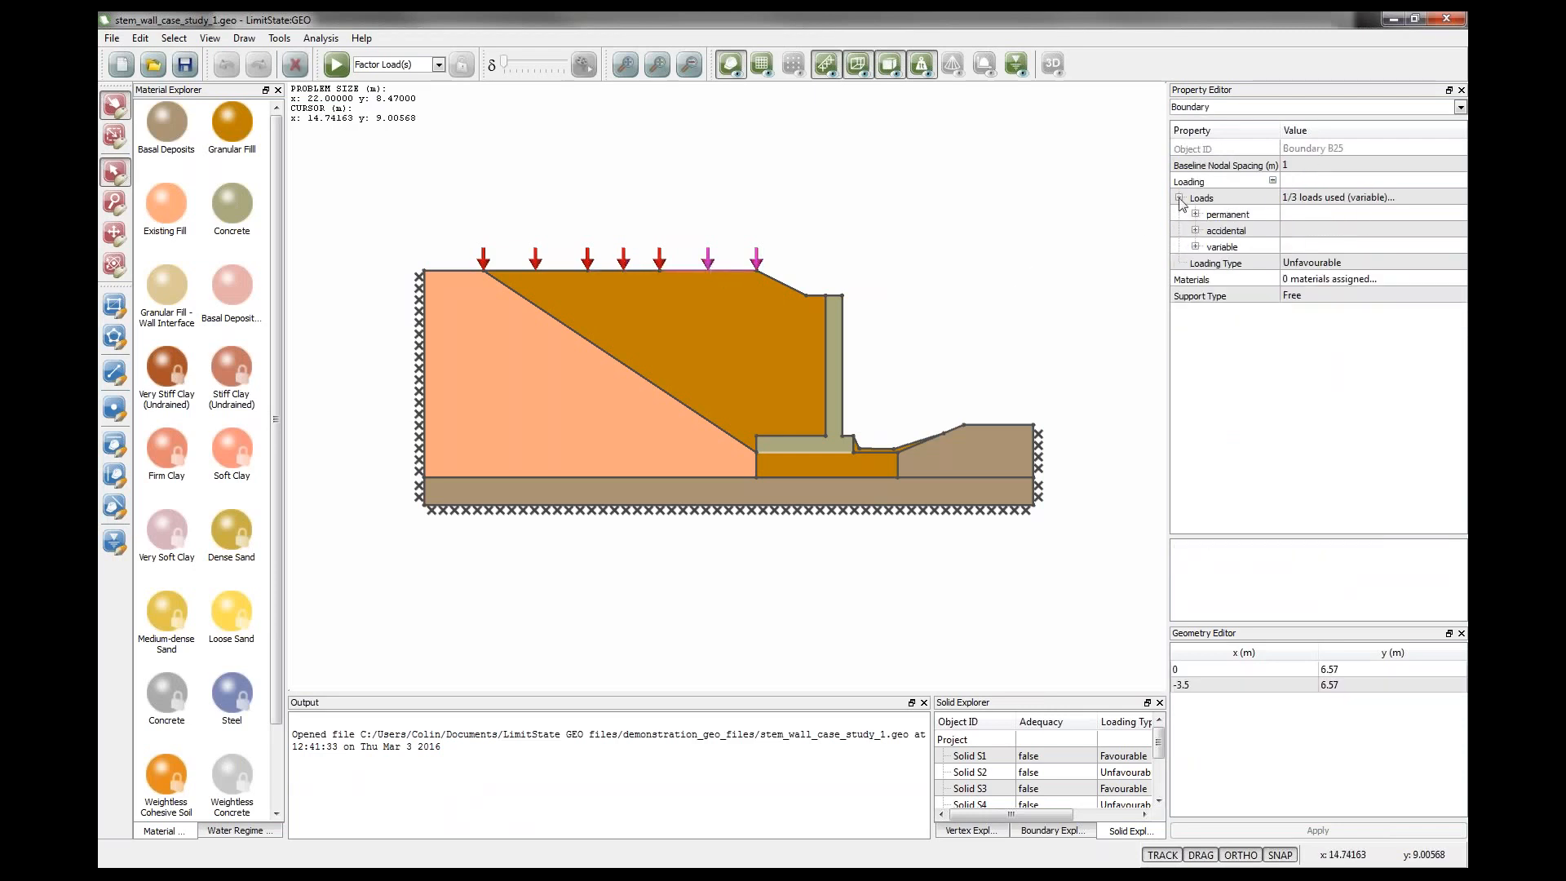
click(1195, 246)
click(1291, 279)
click(933, 271)
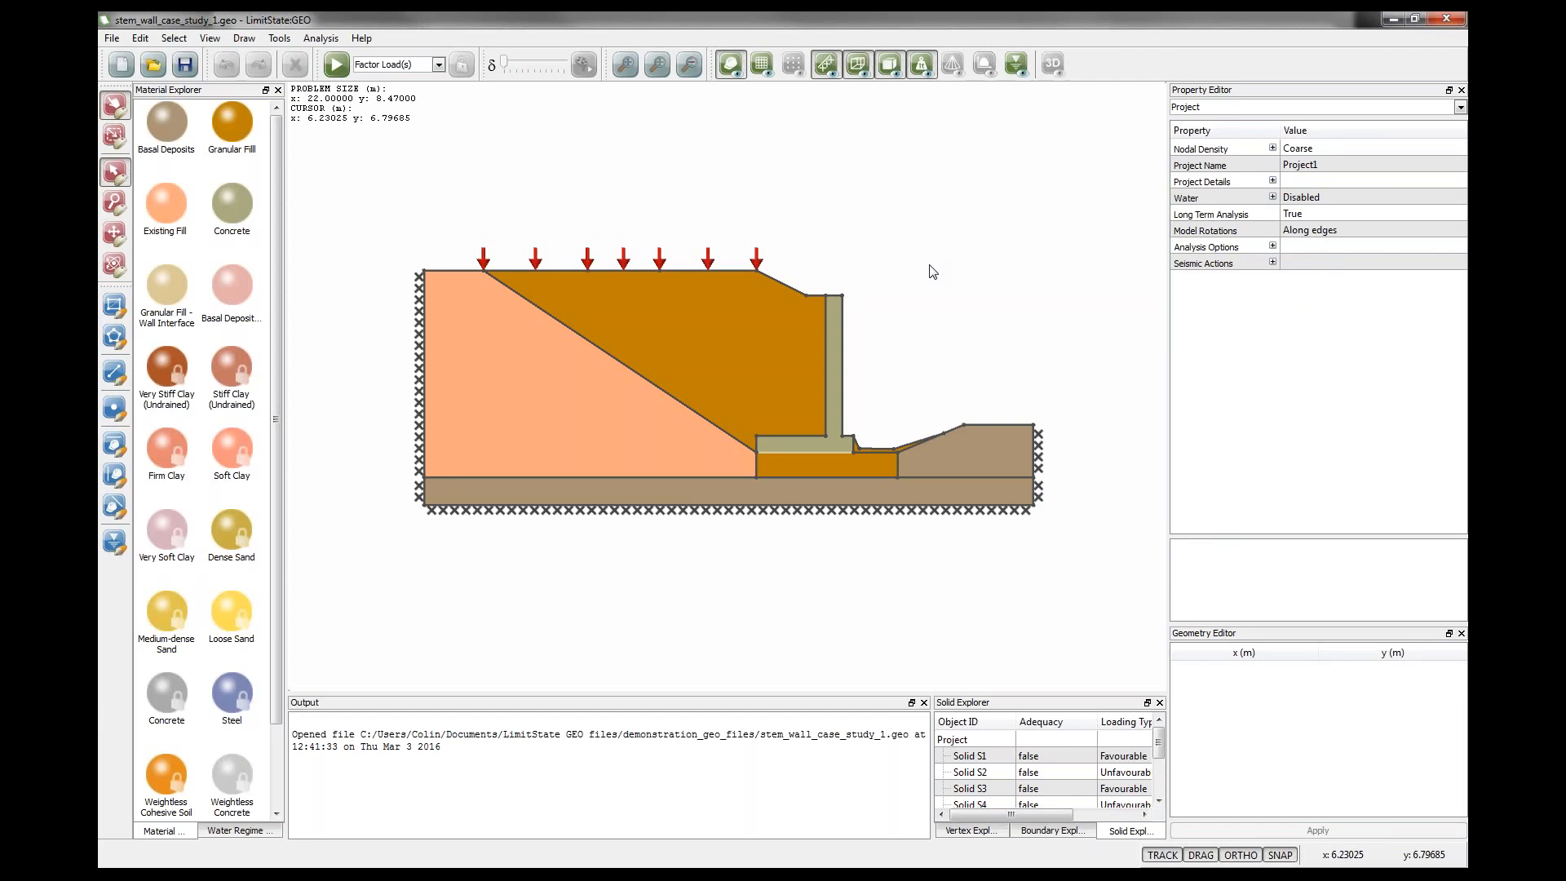
Solve the model for the adequacy factor, then unlock it for editing.
click(336, 63)
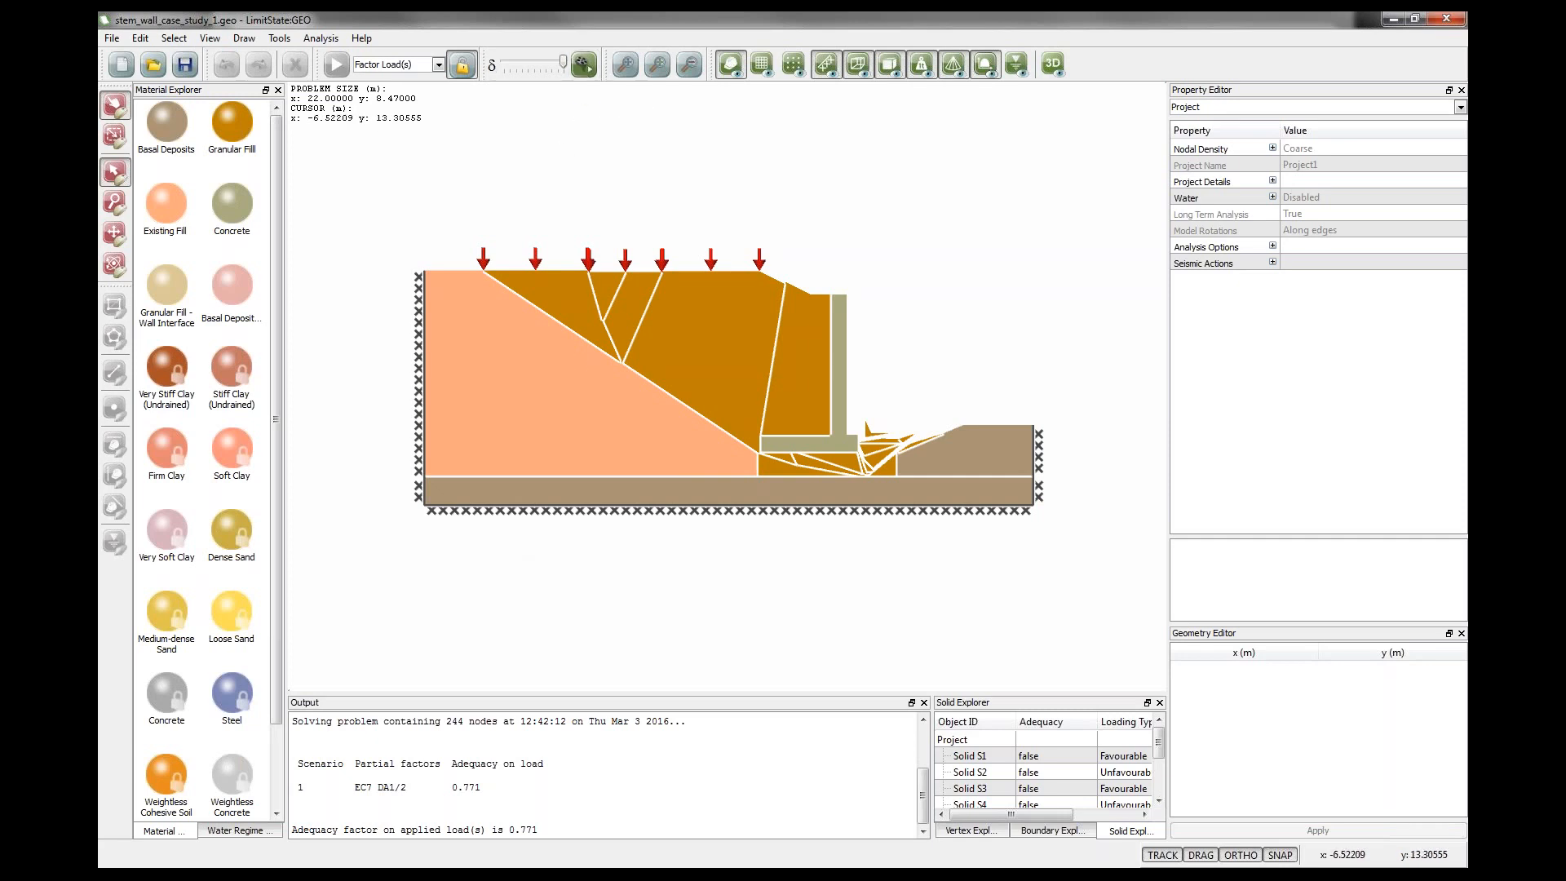
click(585, 67)
click(461, 77)
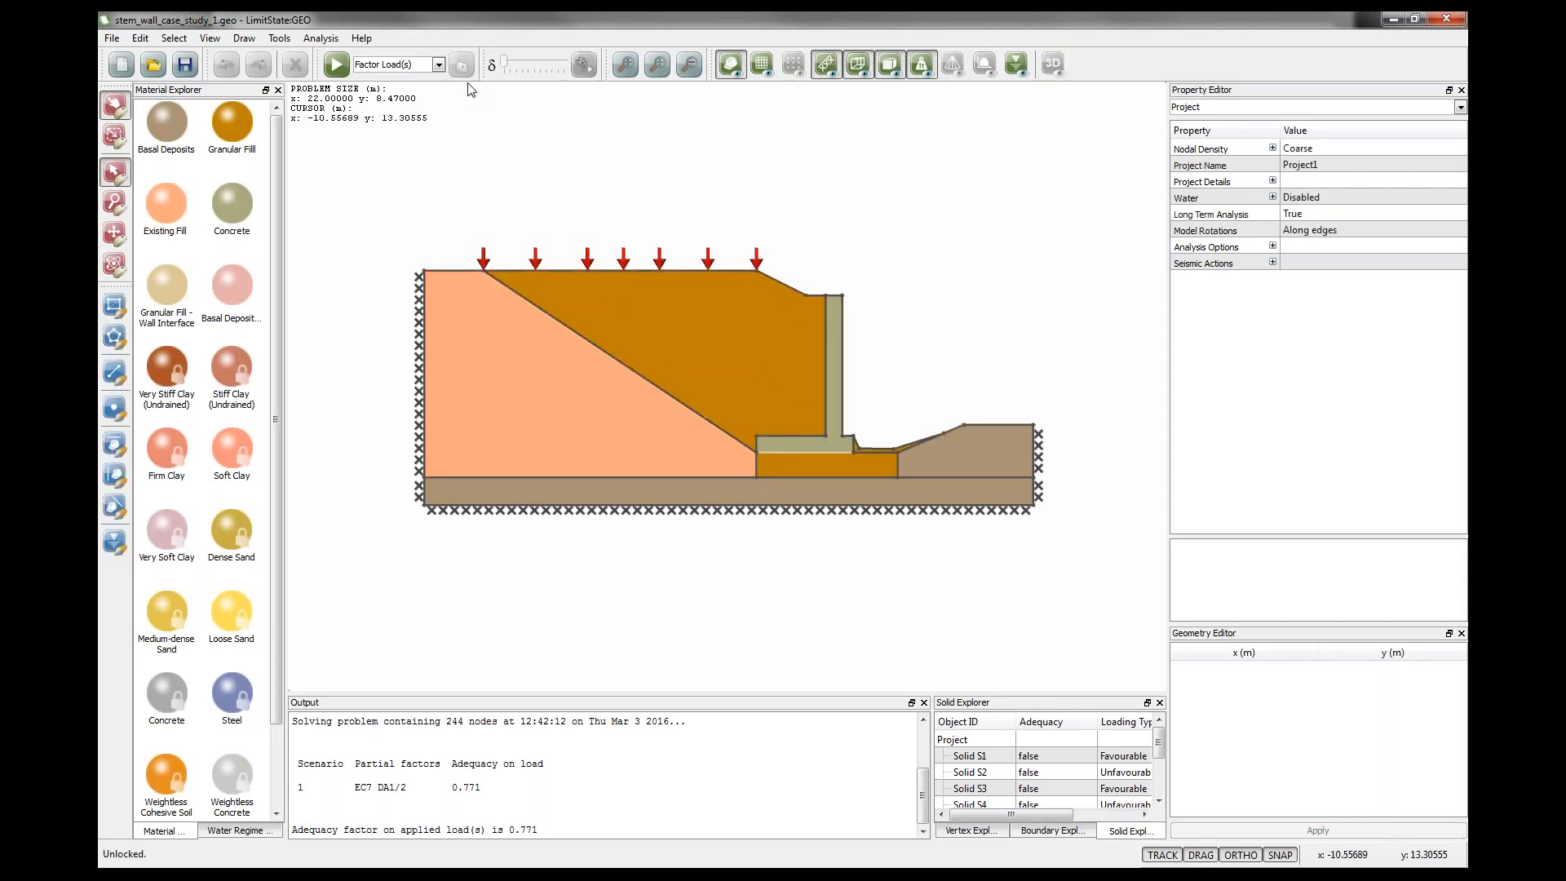
Add a vertex on the sloping interface between the existing fill and the granular backfill.
click(118, 408)
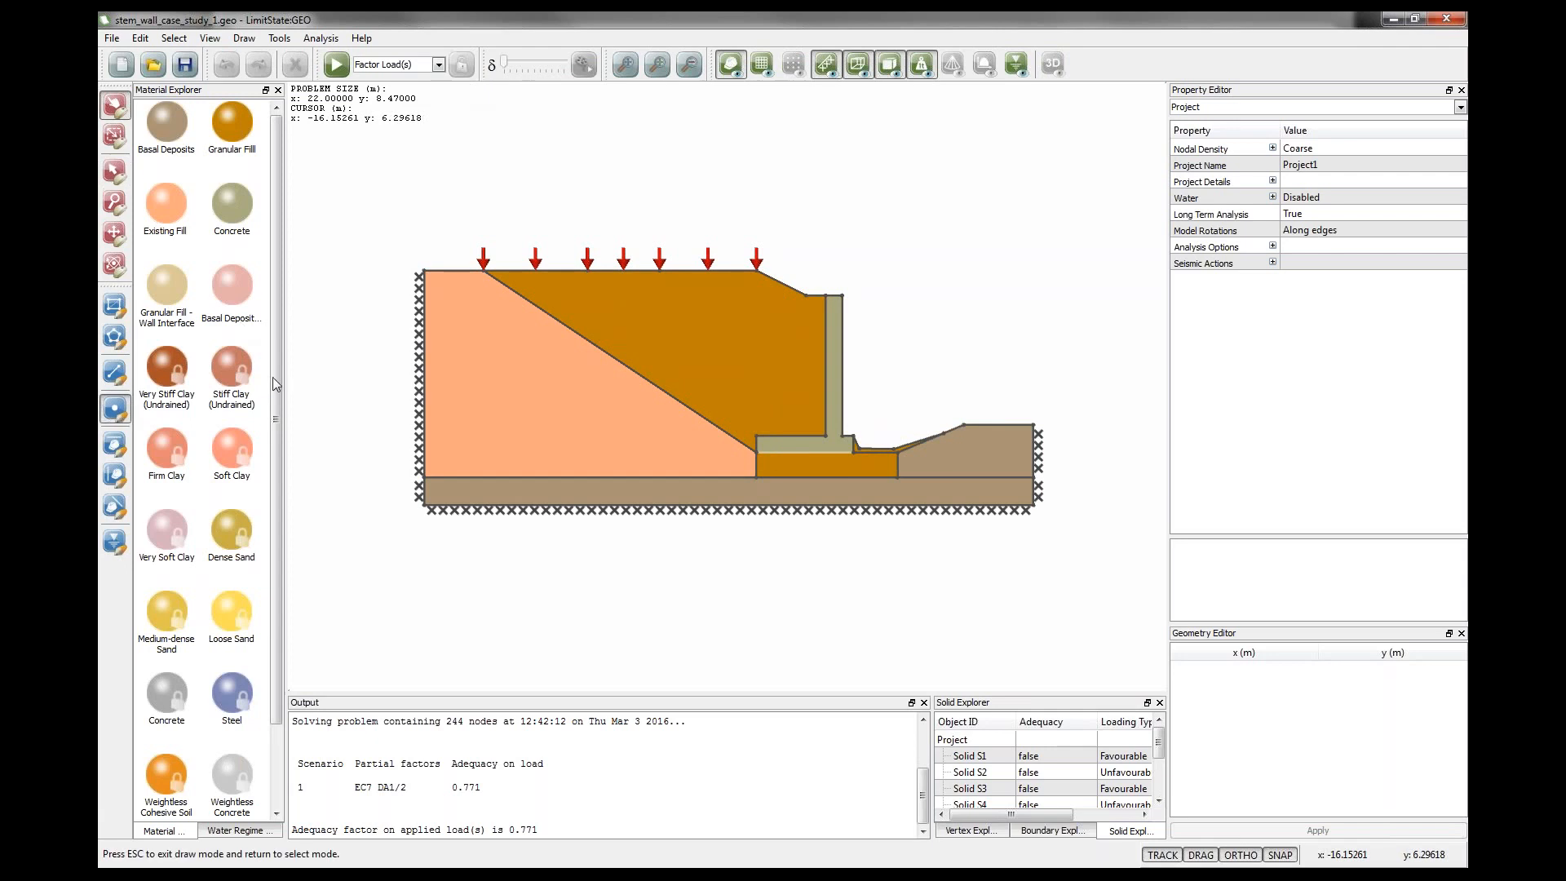
click(550, 316)
drag(550, 316, 512, 360)
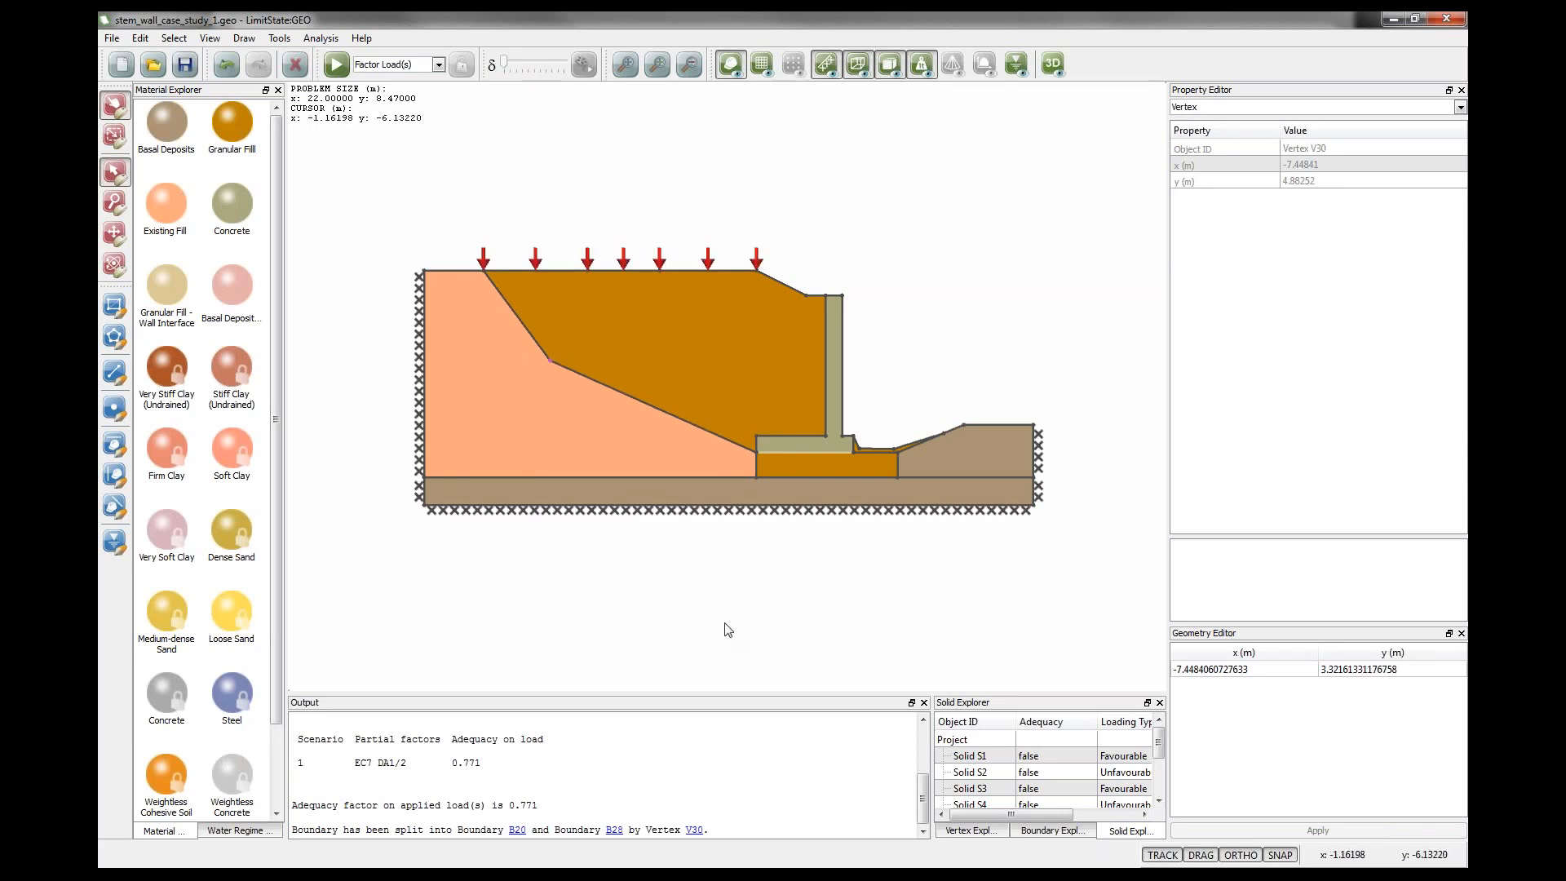
Disable orthogonal constraint and move the new vertex horizontally left to about x -8.9 m, y 3.35 m.
click(1230, 862)
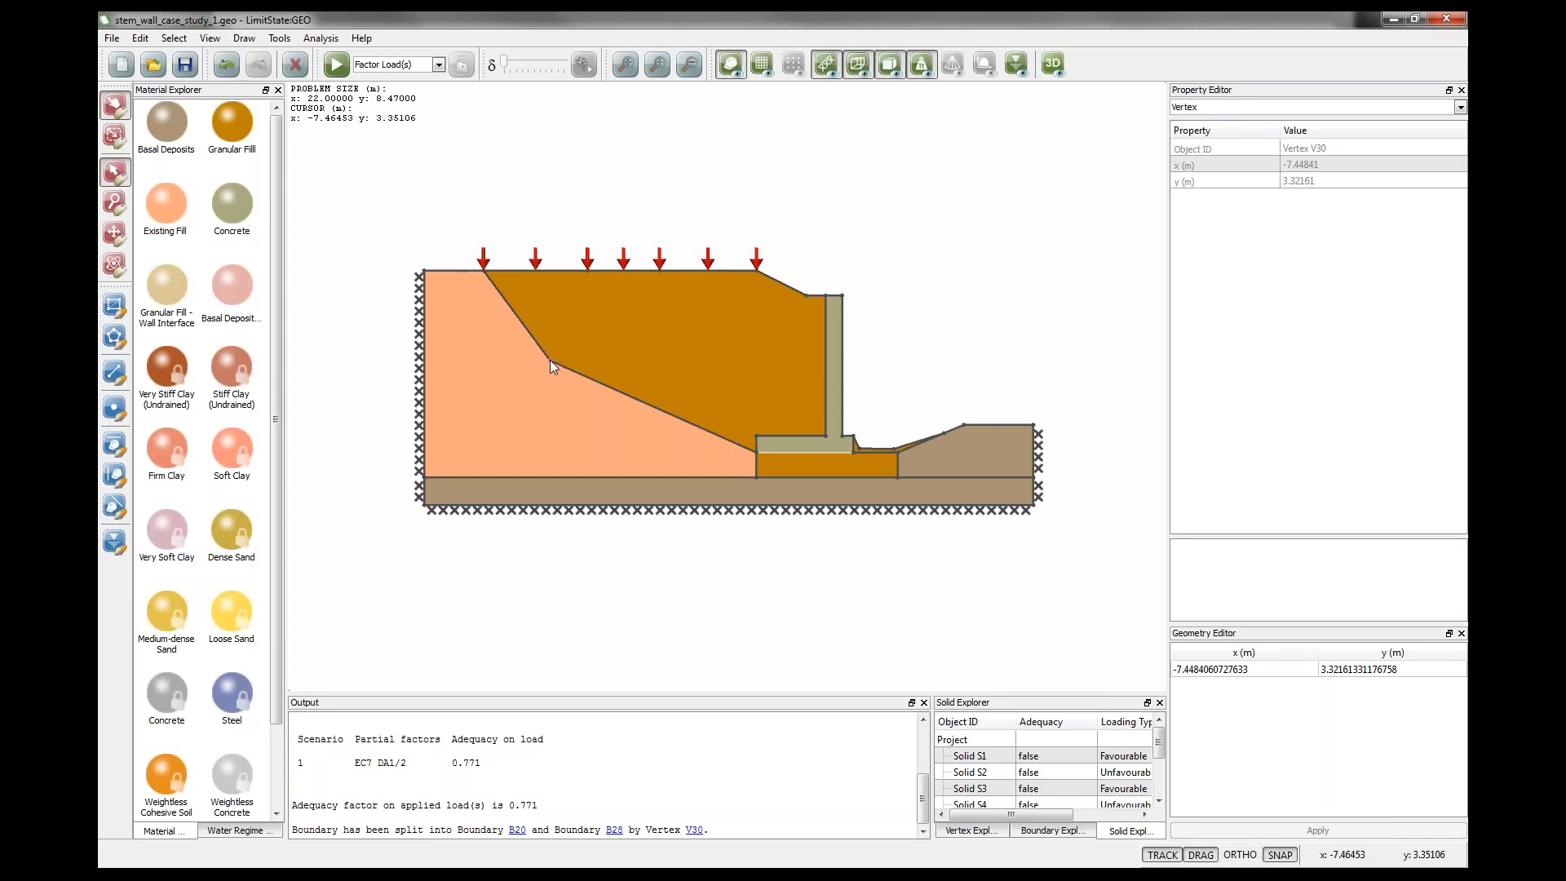
drag(550, 359, 521, 360)
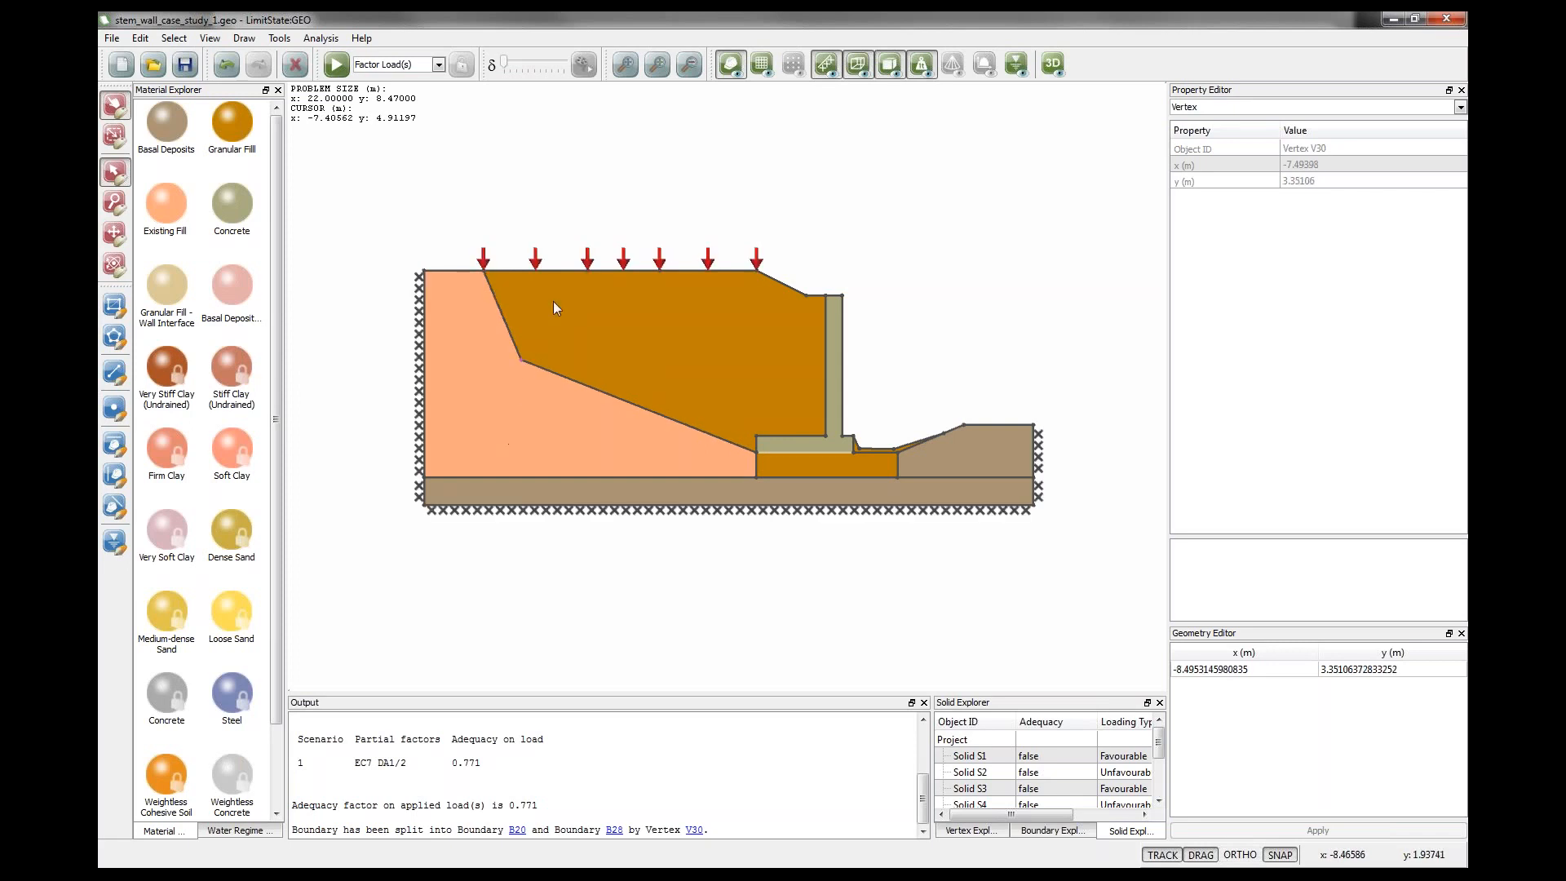
Re-solve the modified model for adequacy and unlock it again.
click(336, 65)
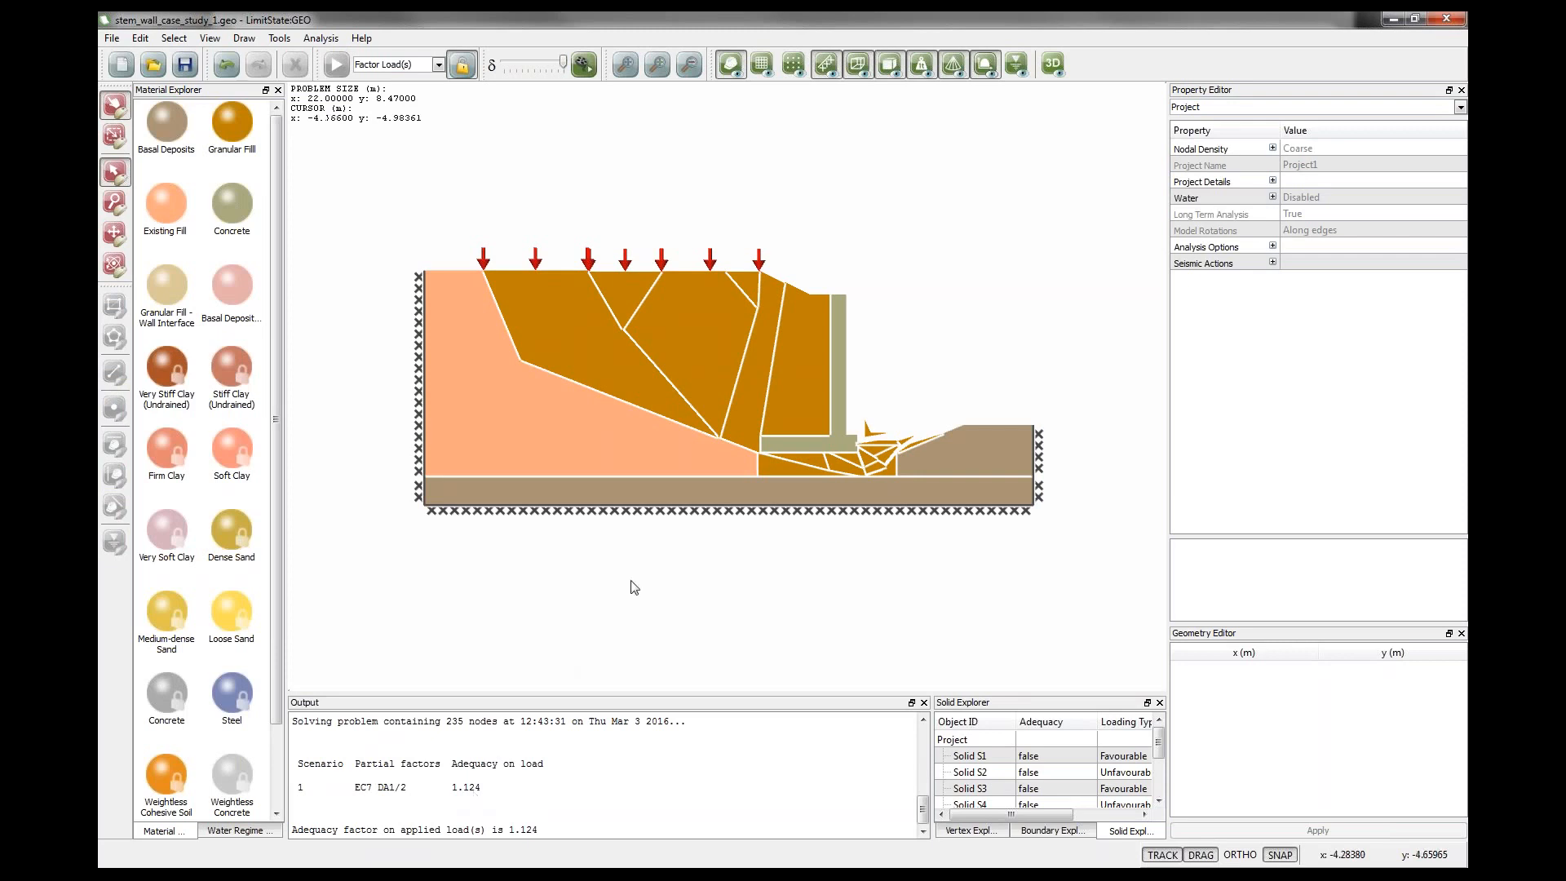
click(583, 64)
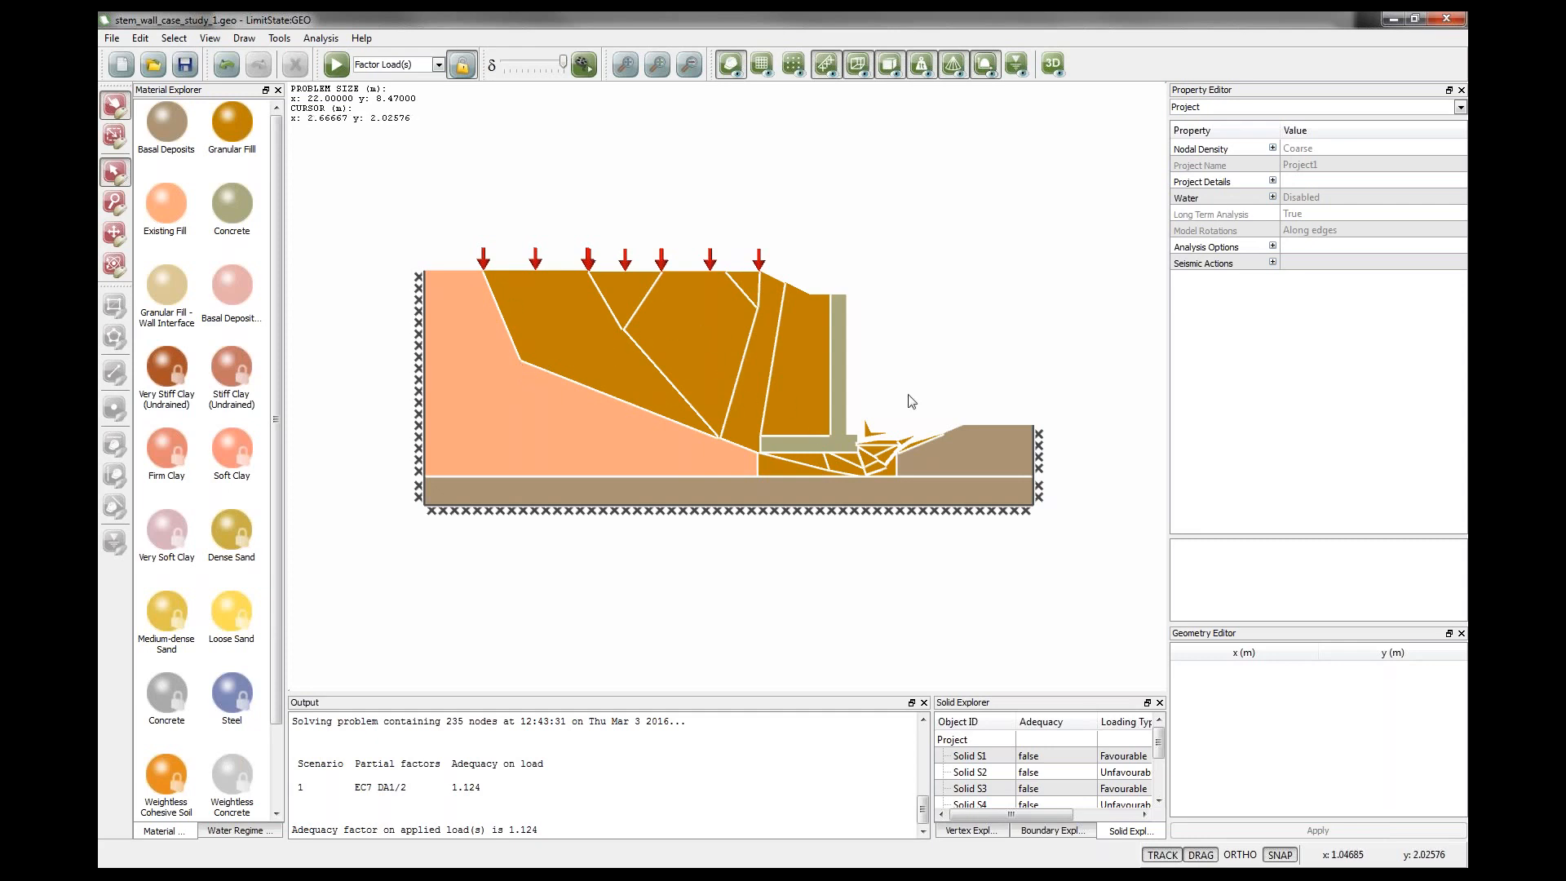
click(461, 66)
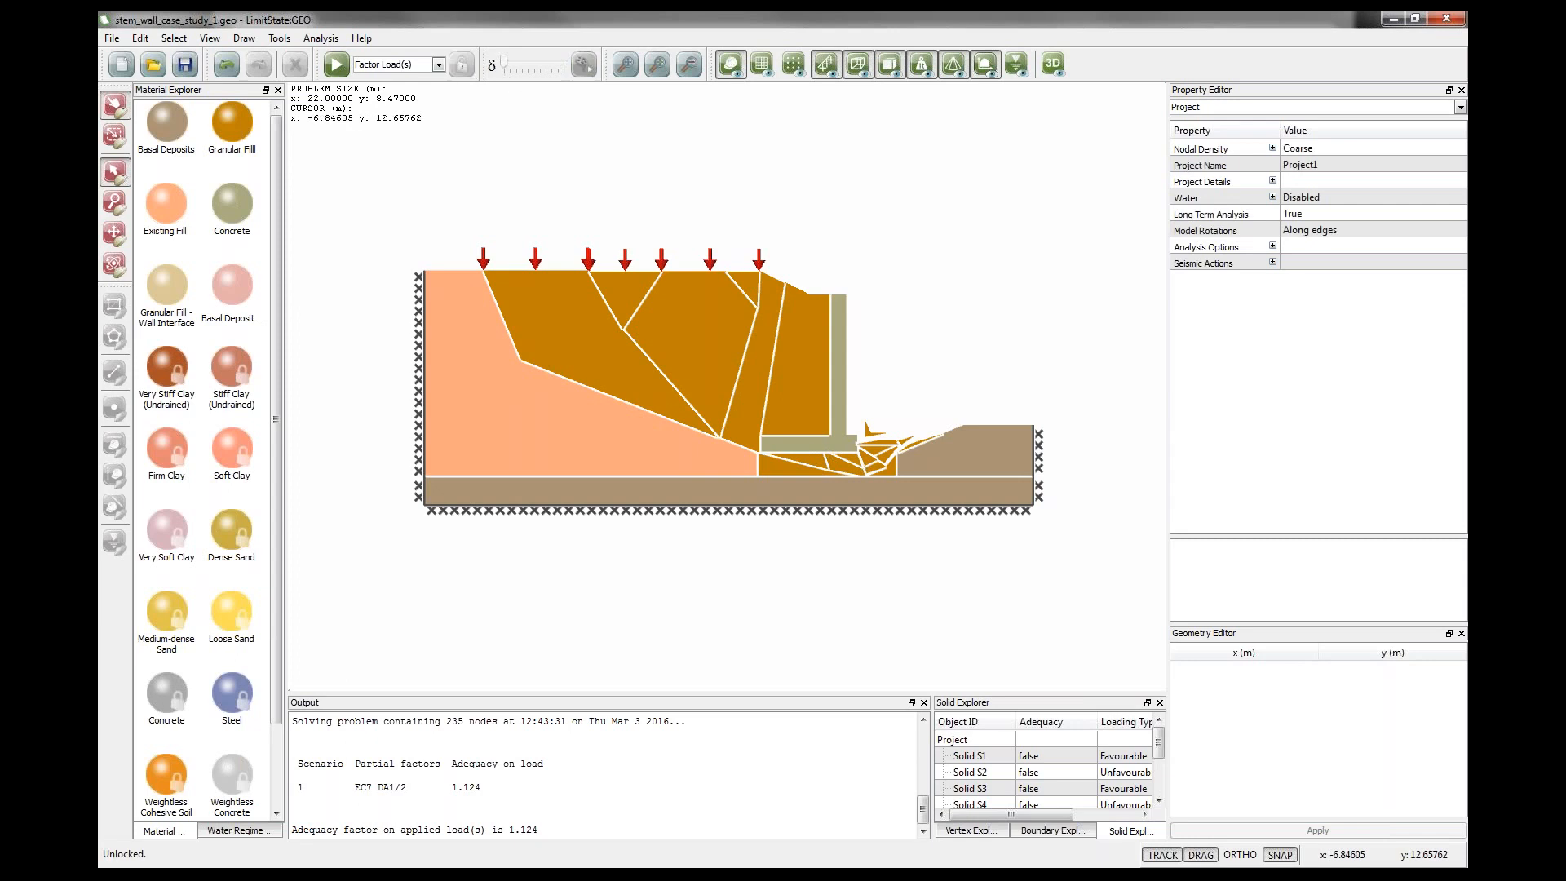
Examine the solid beneath the wall base and the Basal Deposits properties of the foundation layer.
click(786, 467)
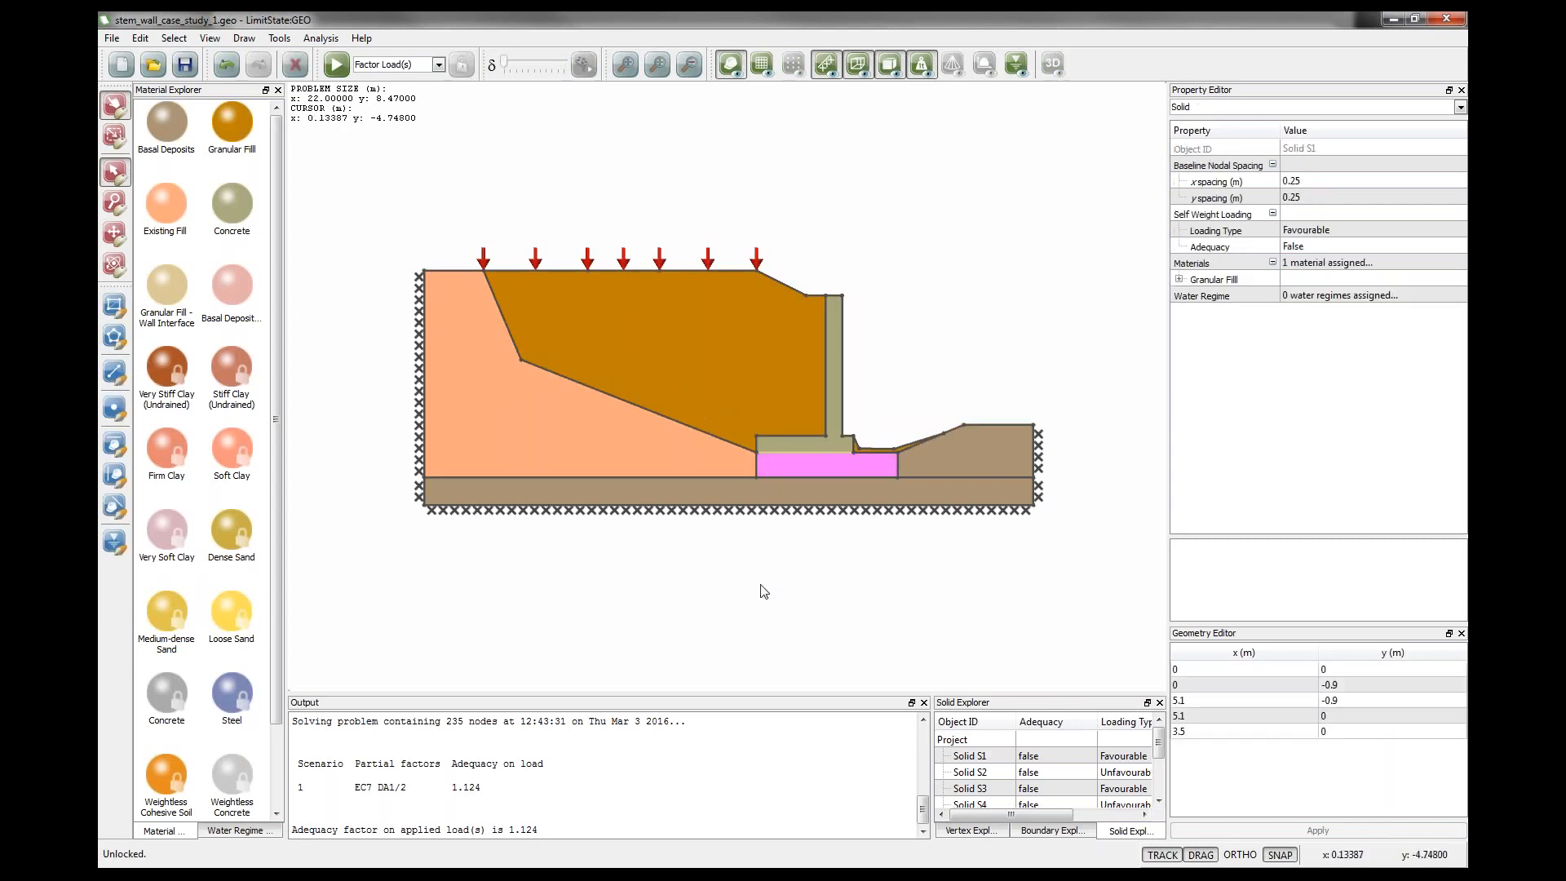
click(895, 406)
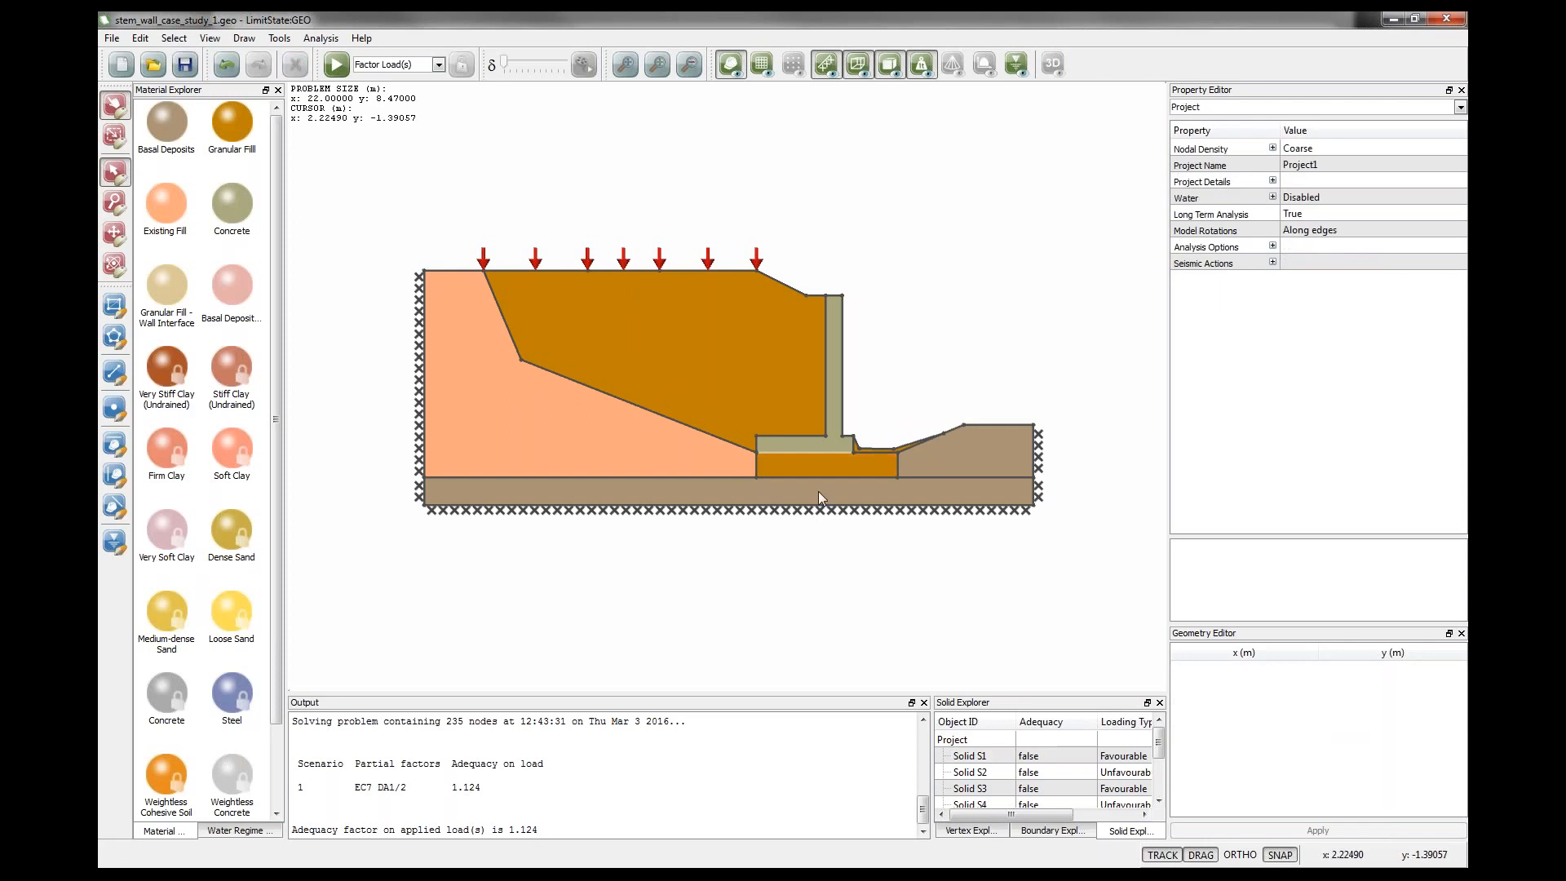
click(655, 488)
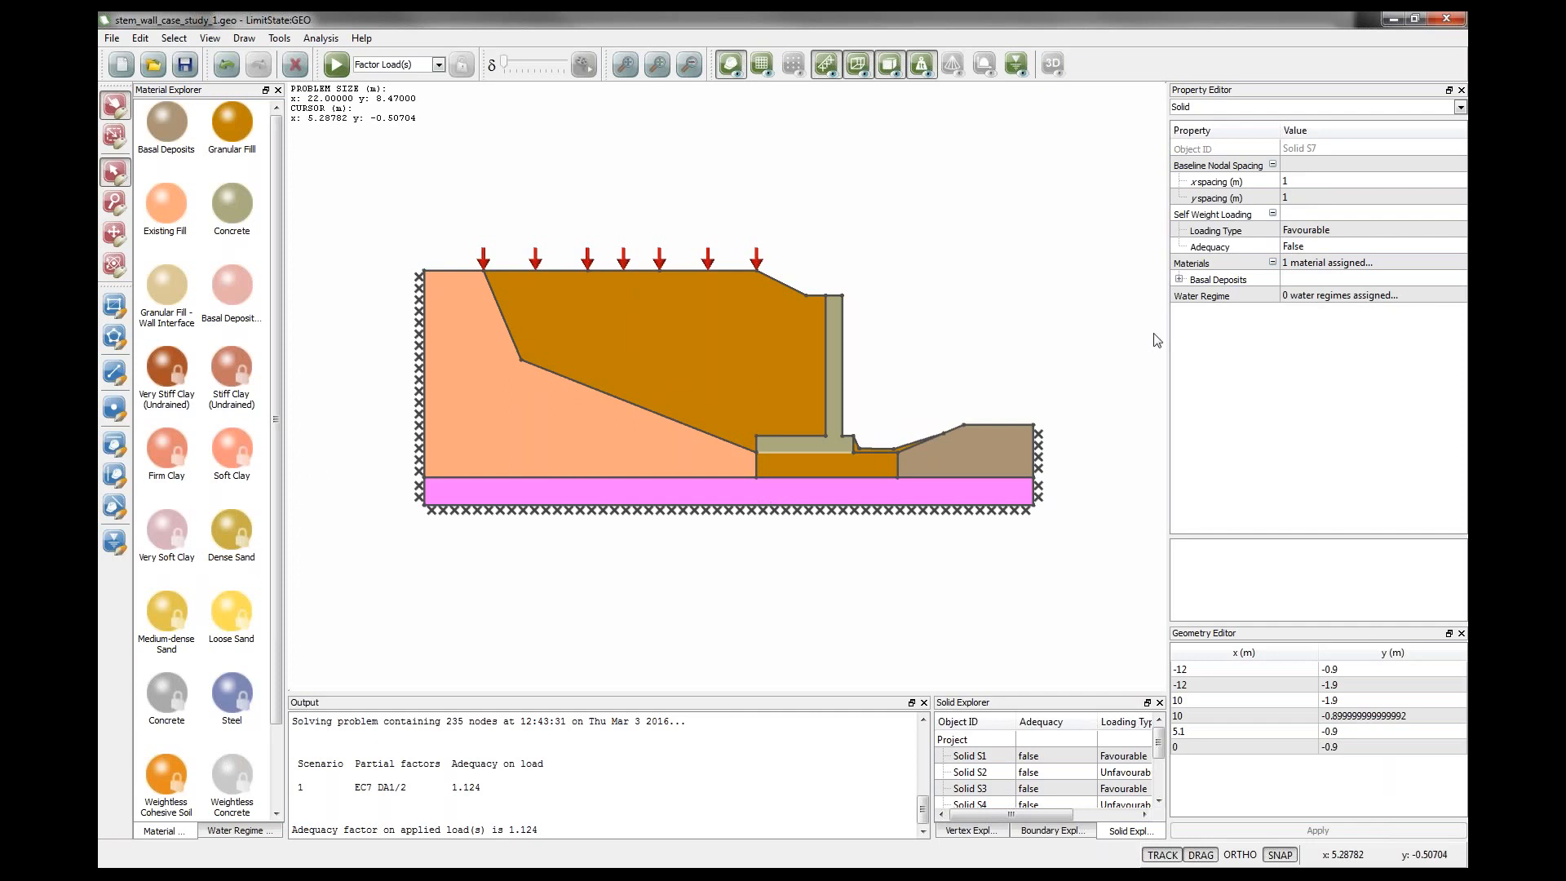
click(1179, 279)
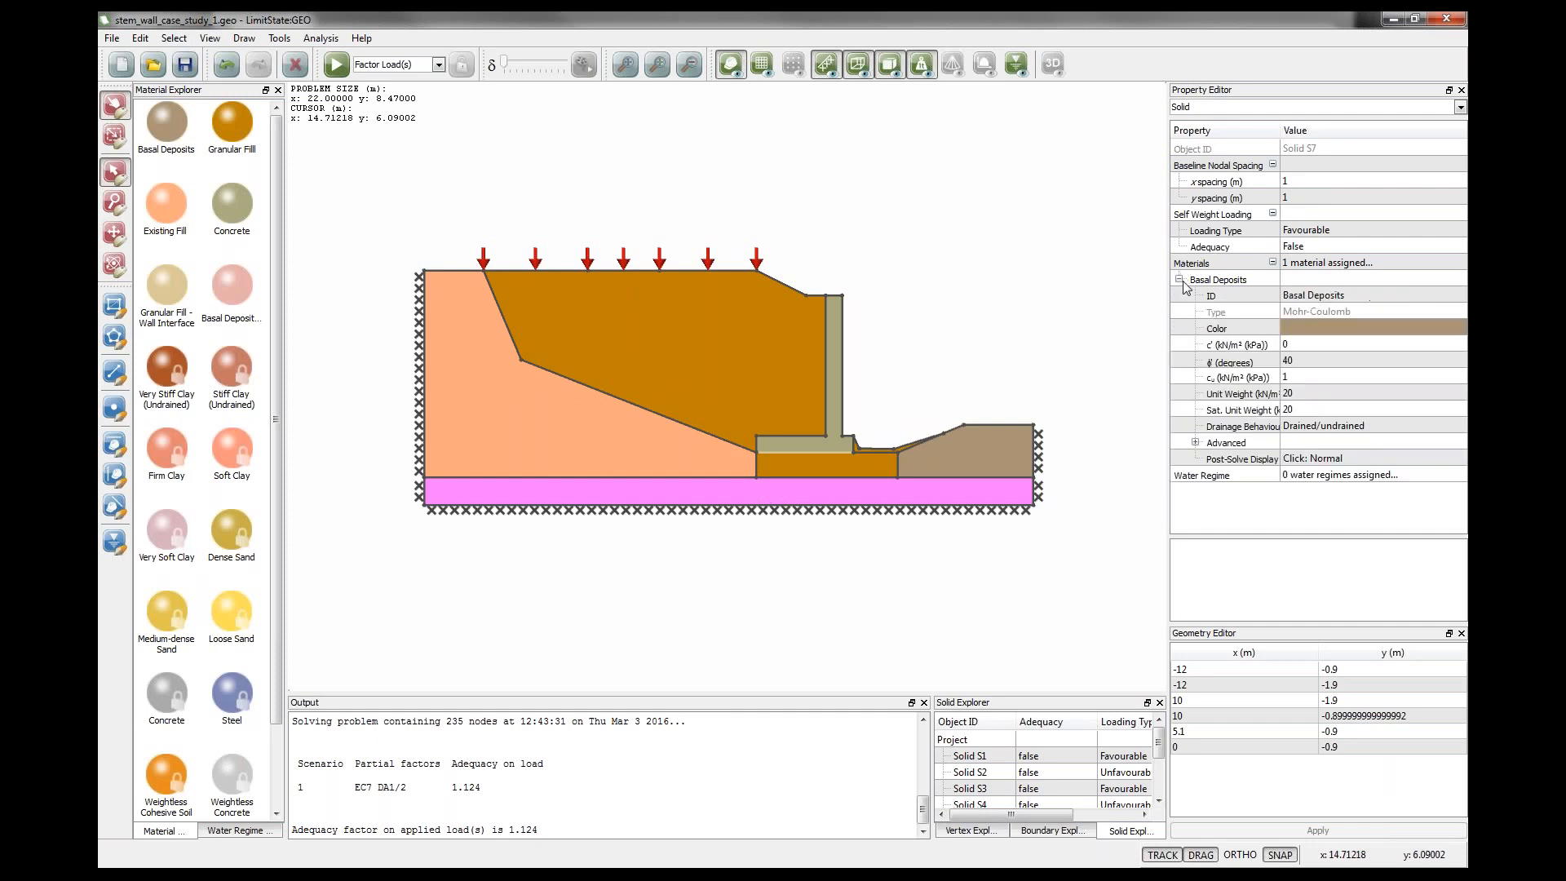
click(1299, 366)
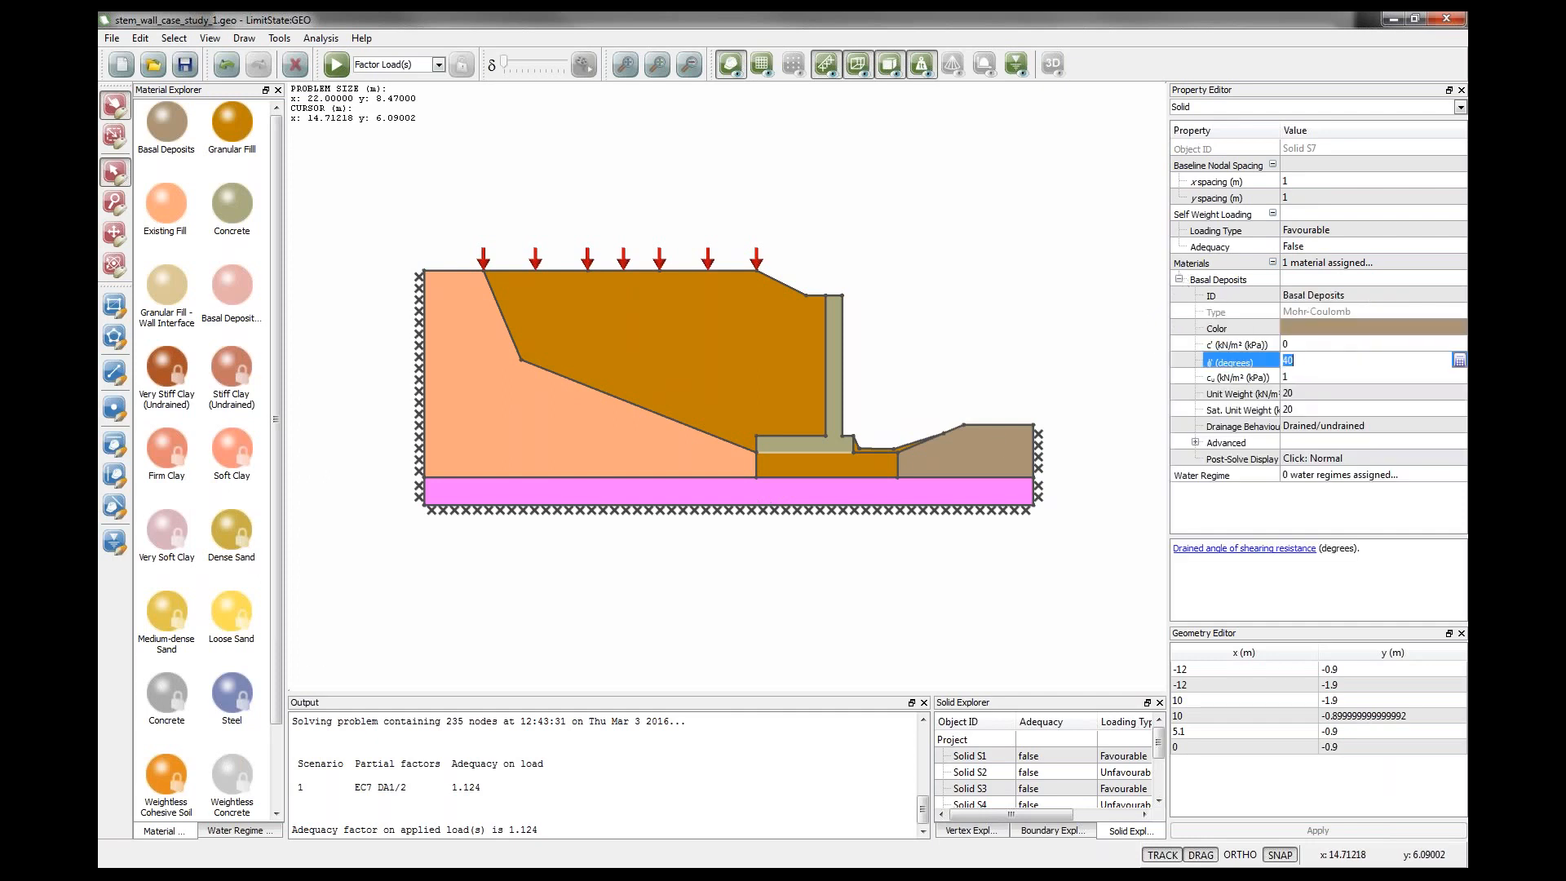
click(1292, 393)
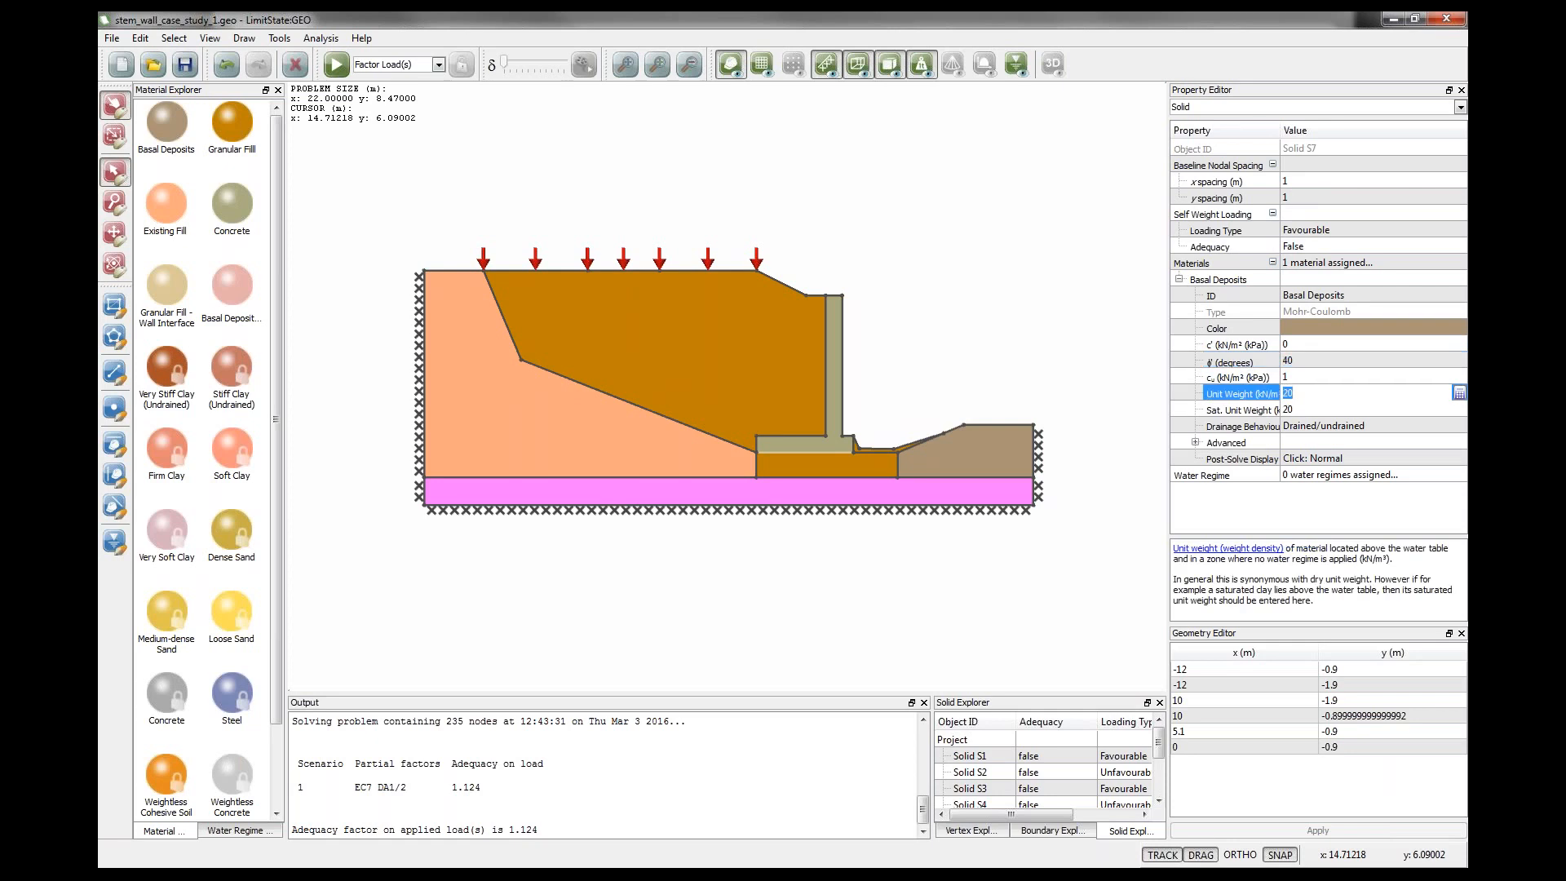
click(1003, 381)
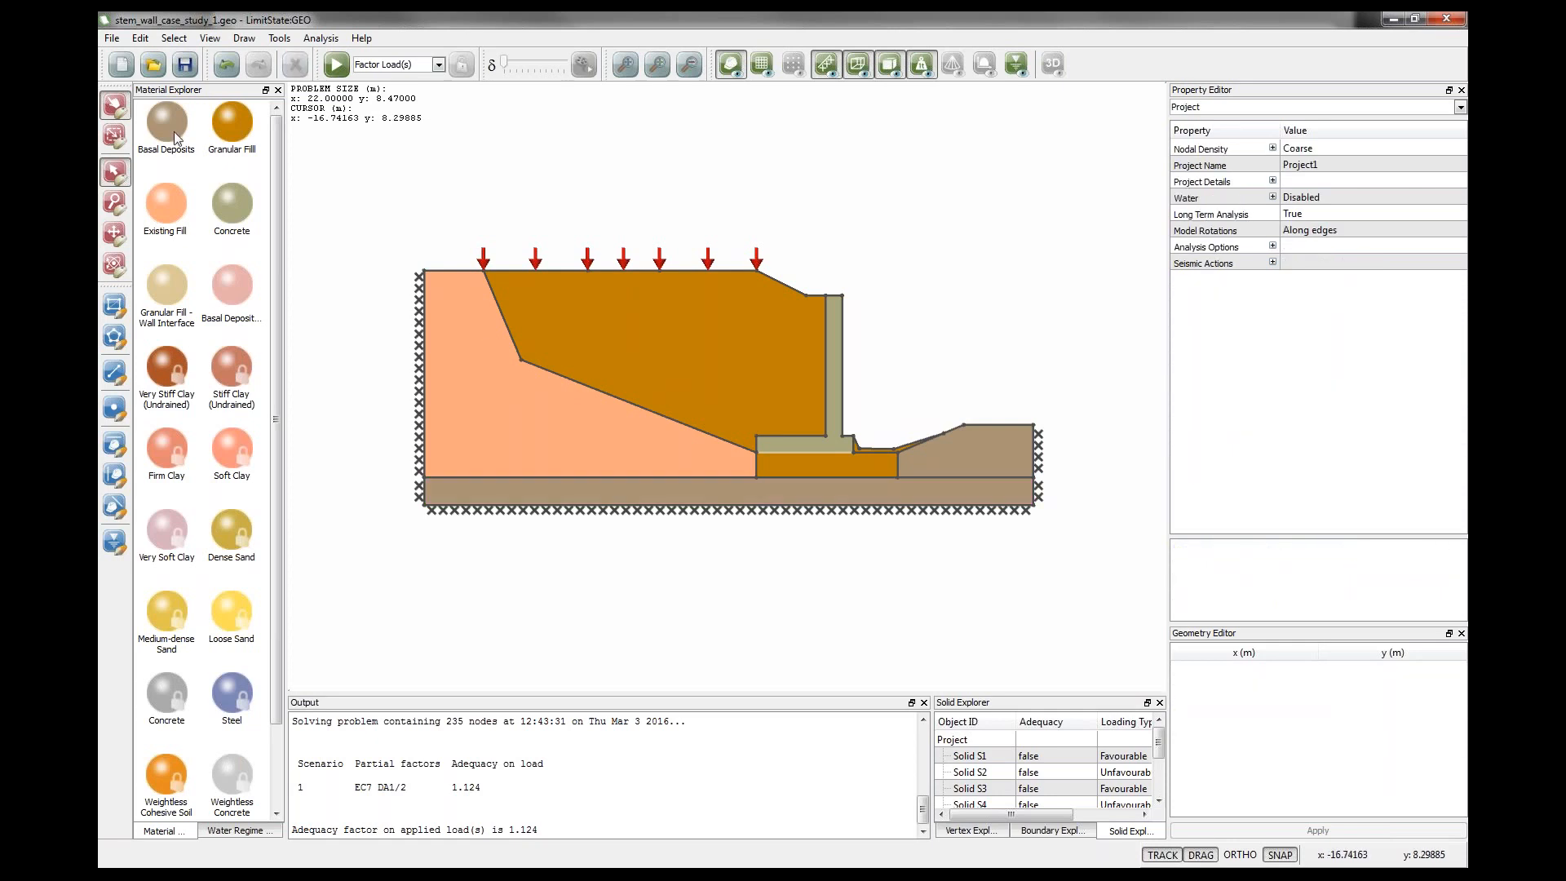
Assign the Basal Deposits material to the solid beneath the wall base.
drag(171, 134, 783, 465)
click(779, 463)
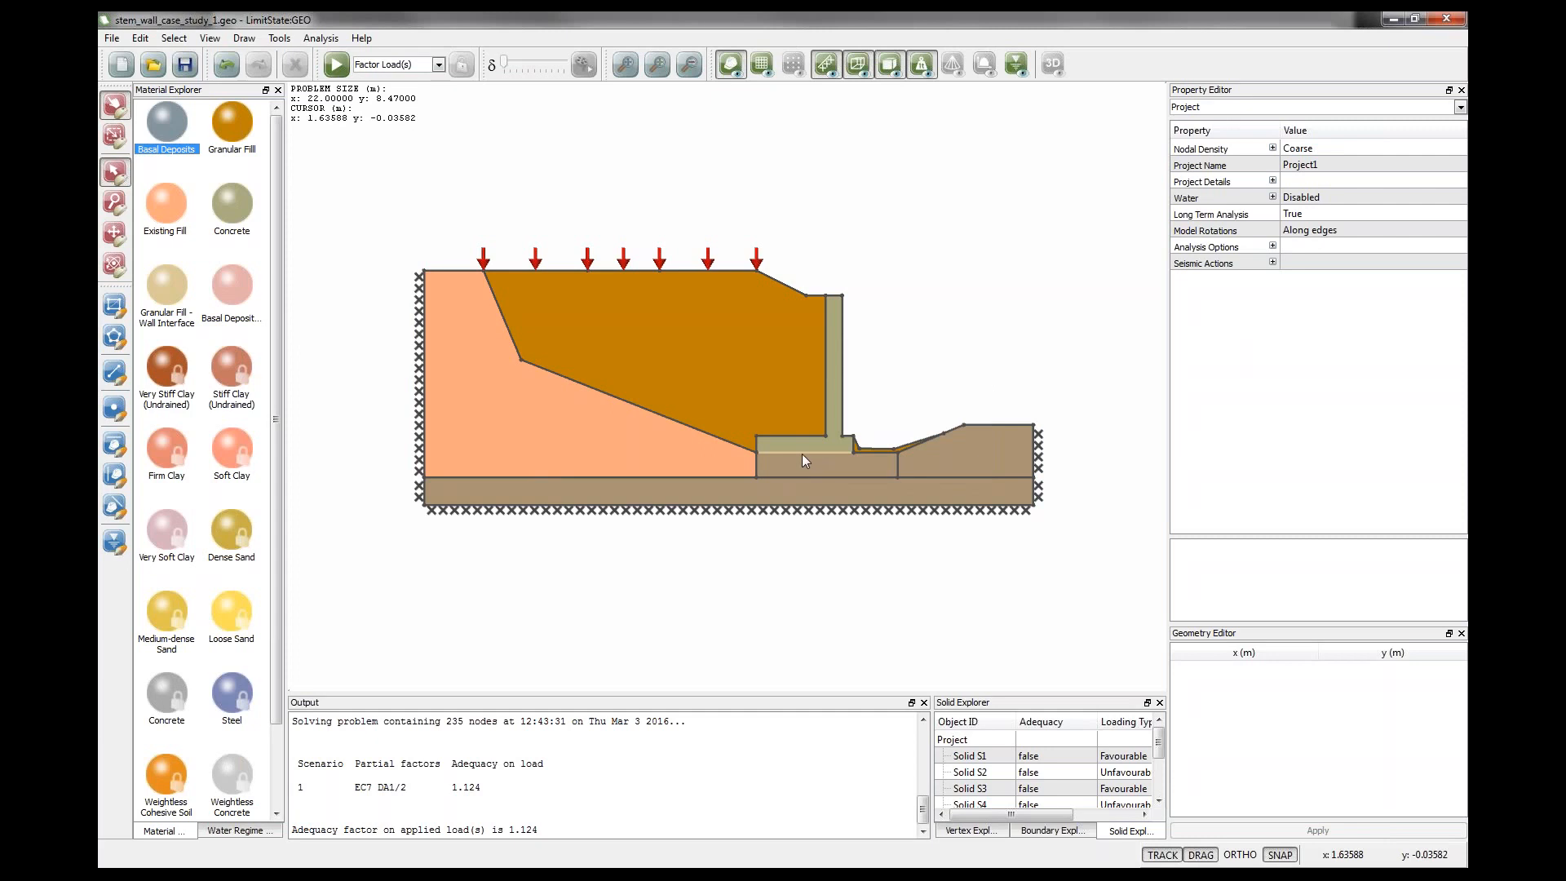
Zoom in and examine the Granular Fill - Wall Interface material on the boundary under the wall base.
scroll(801, 454, up, 2)
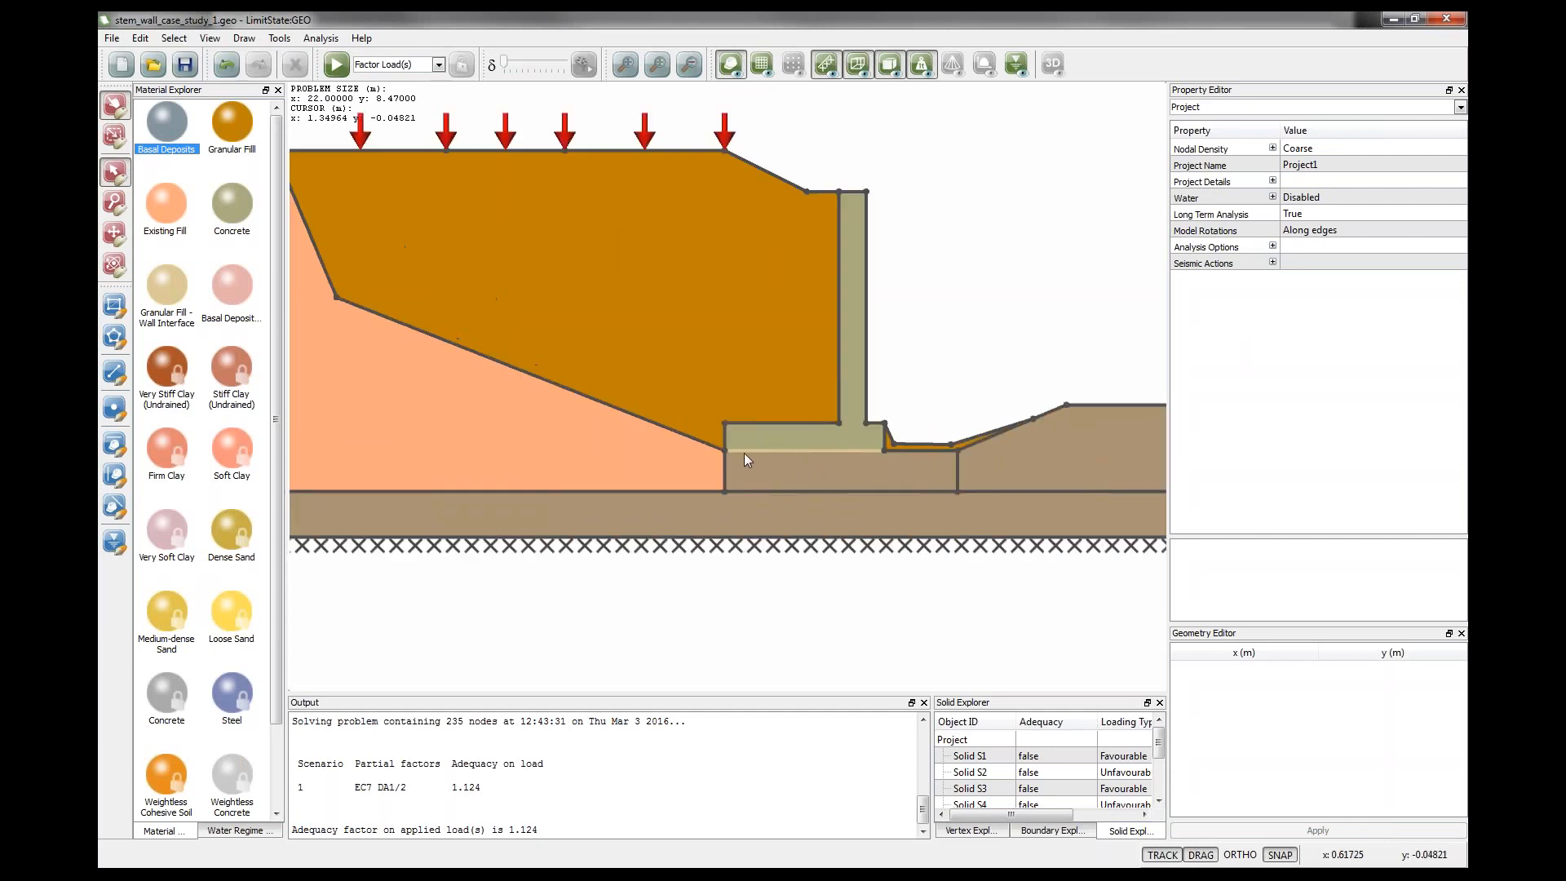
click(807, 451)
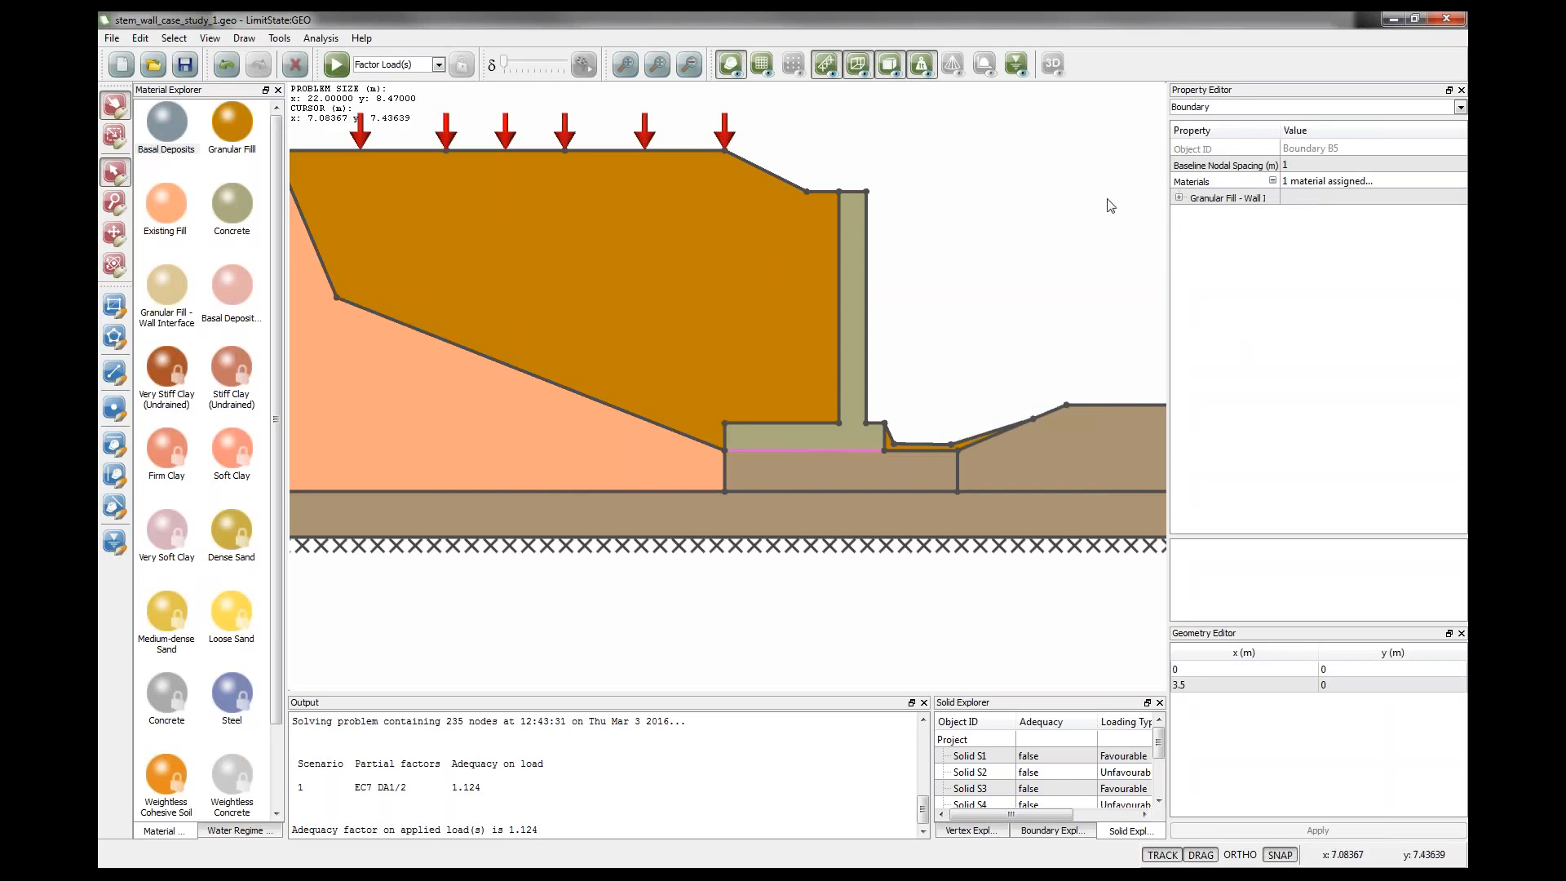
click(1180, 199)
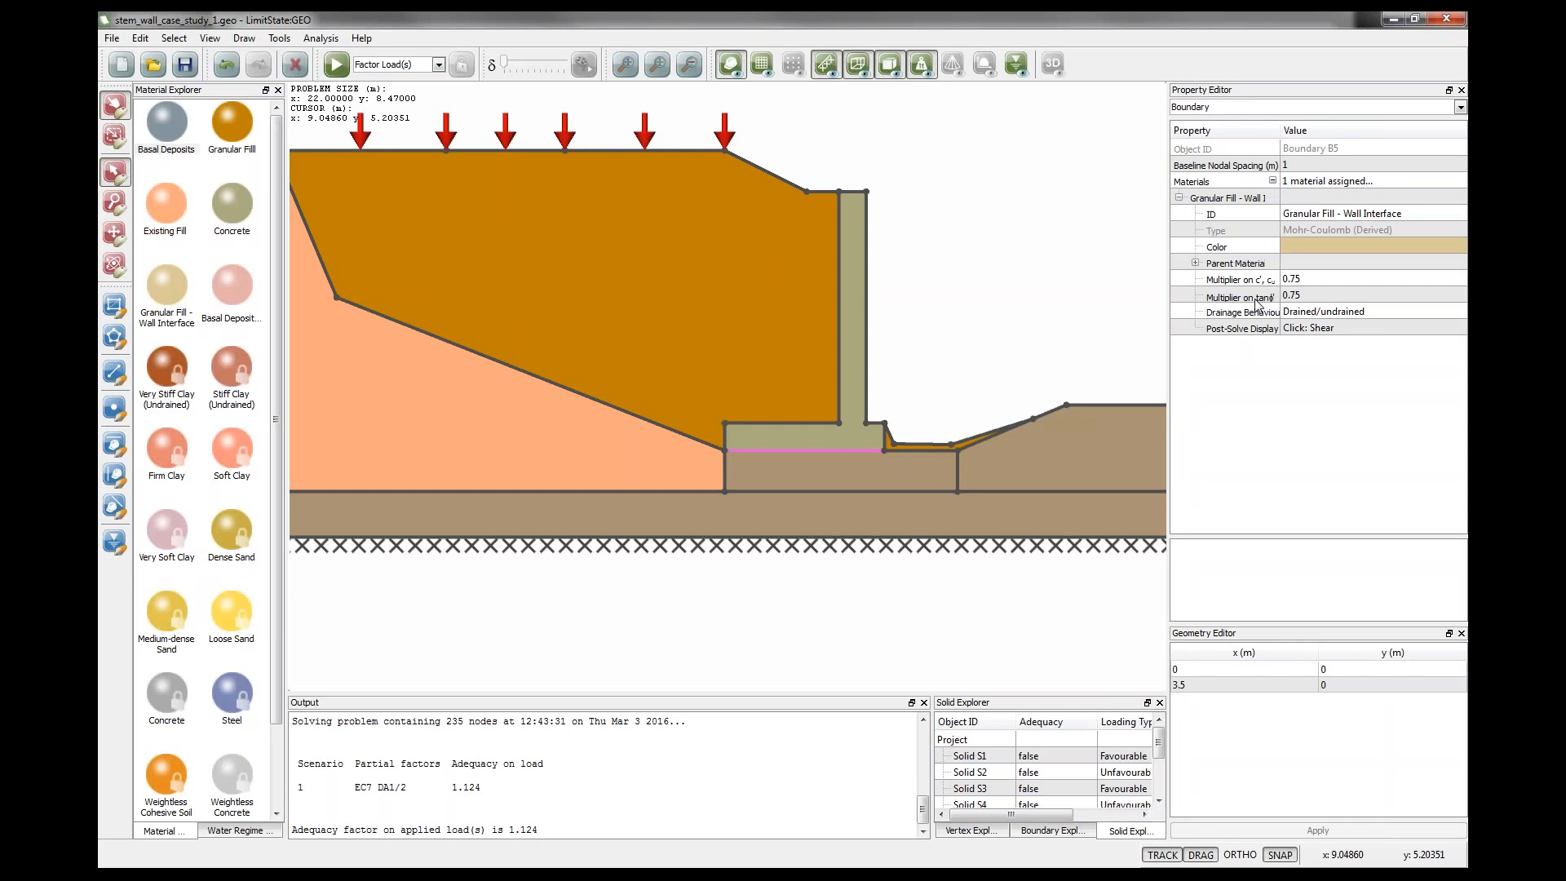
click(1296, 297)
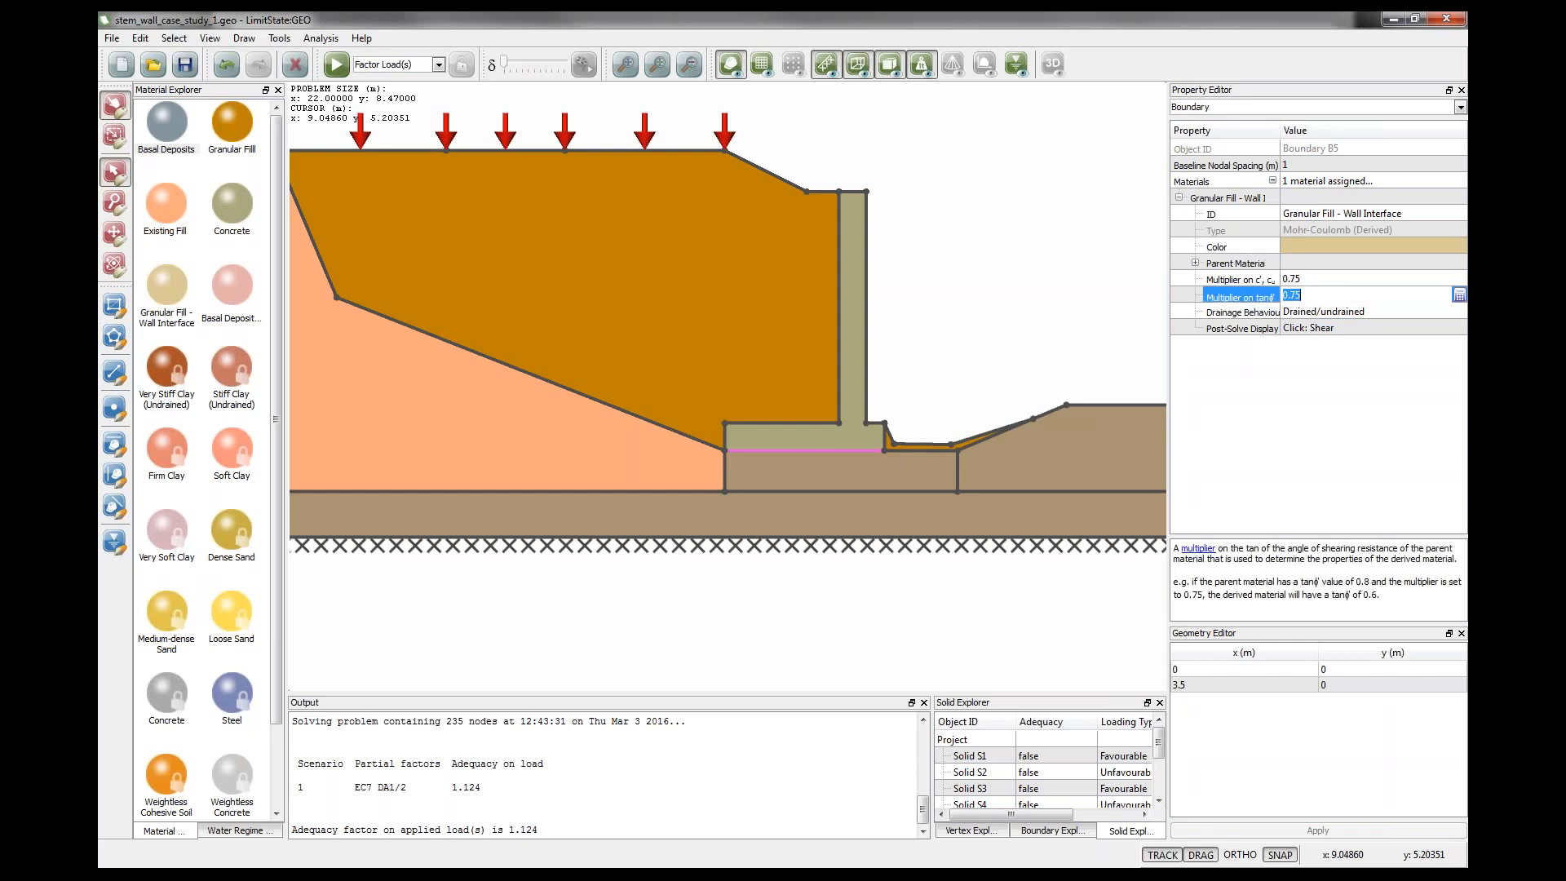
click(1196, 264)
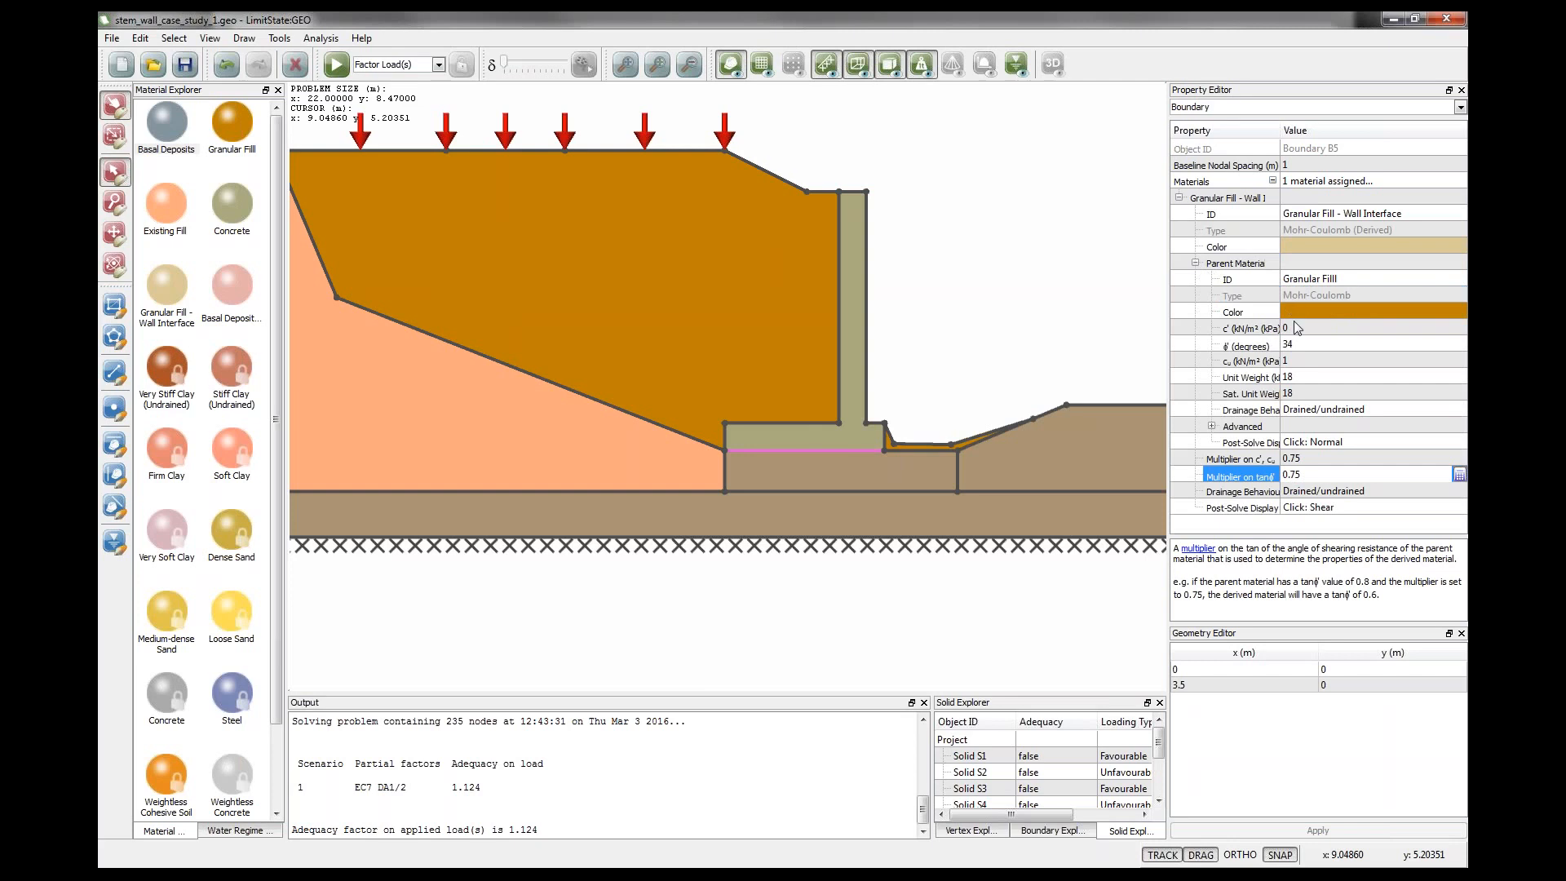
click(1323, 284)
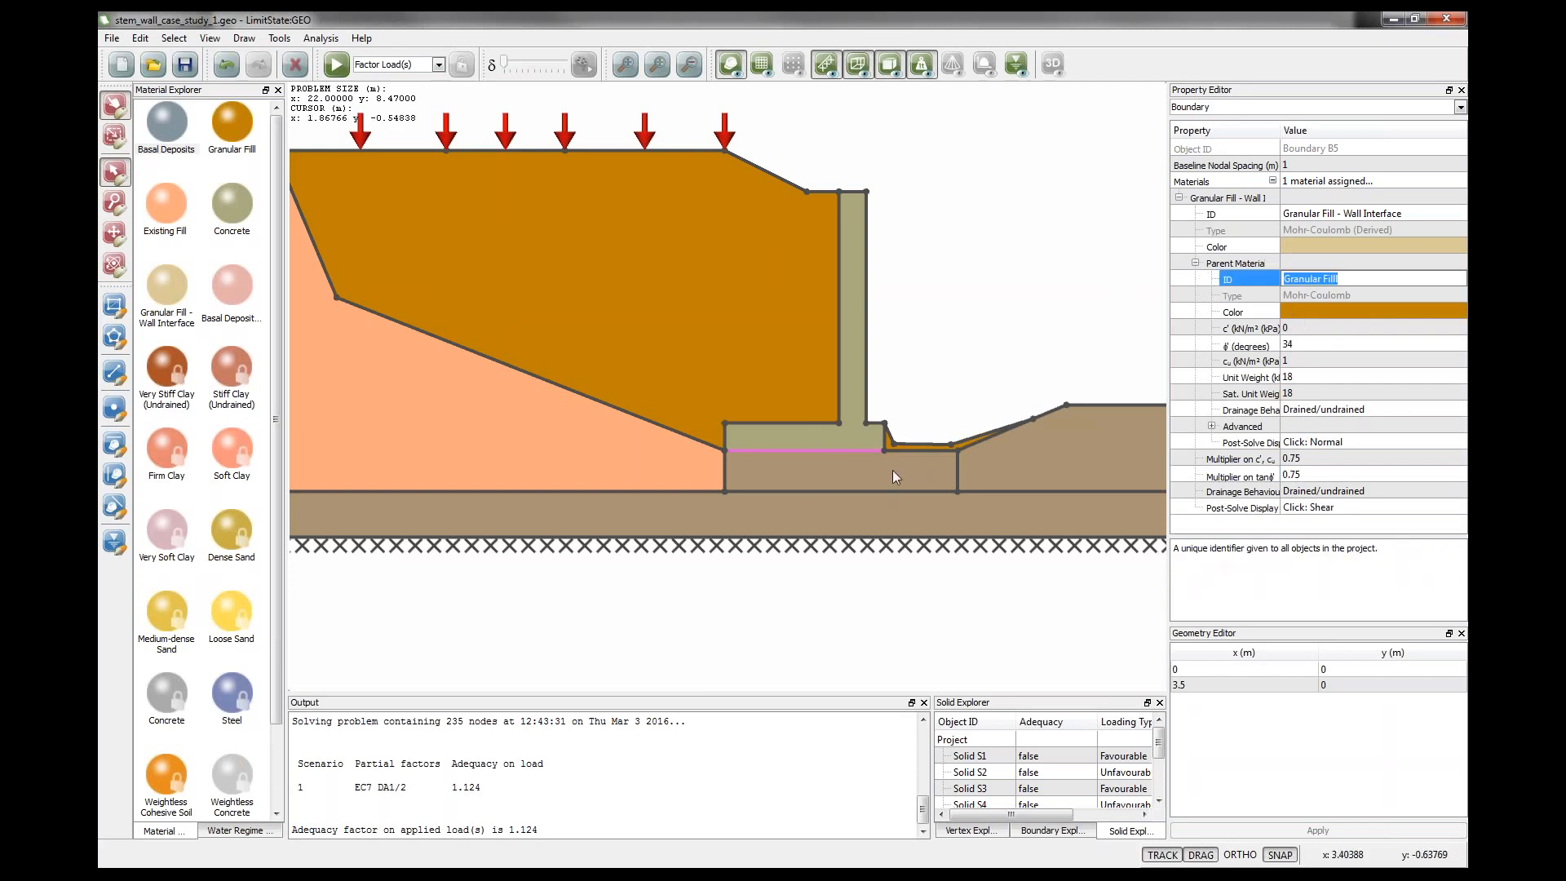
click(926, 407)
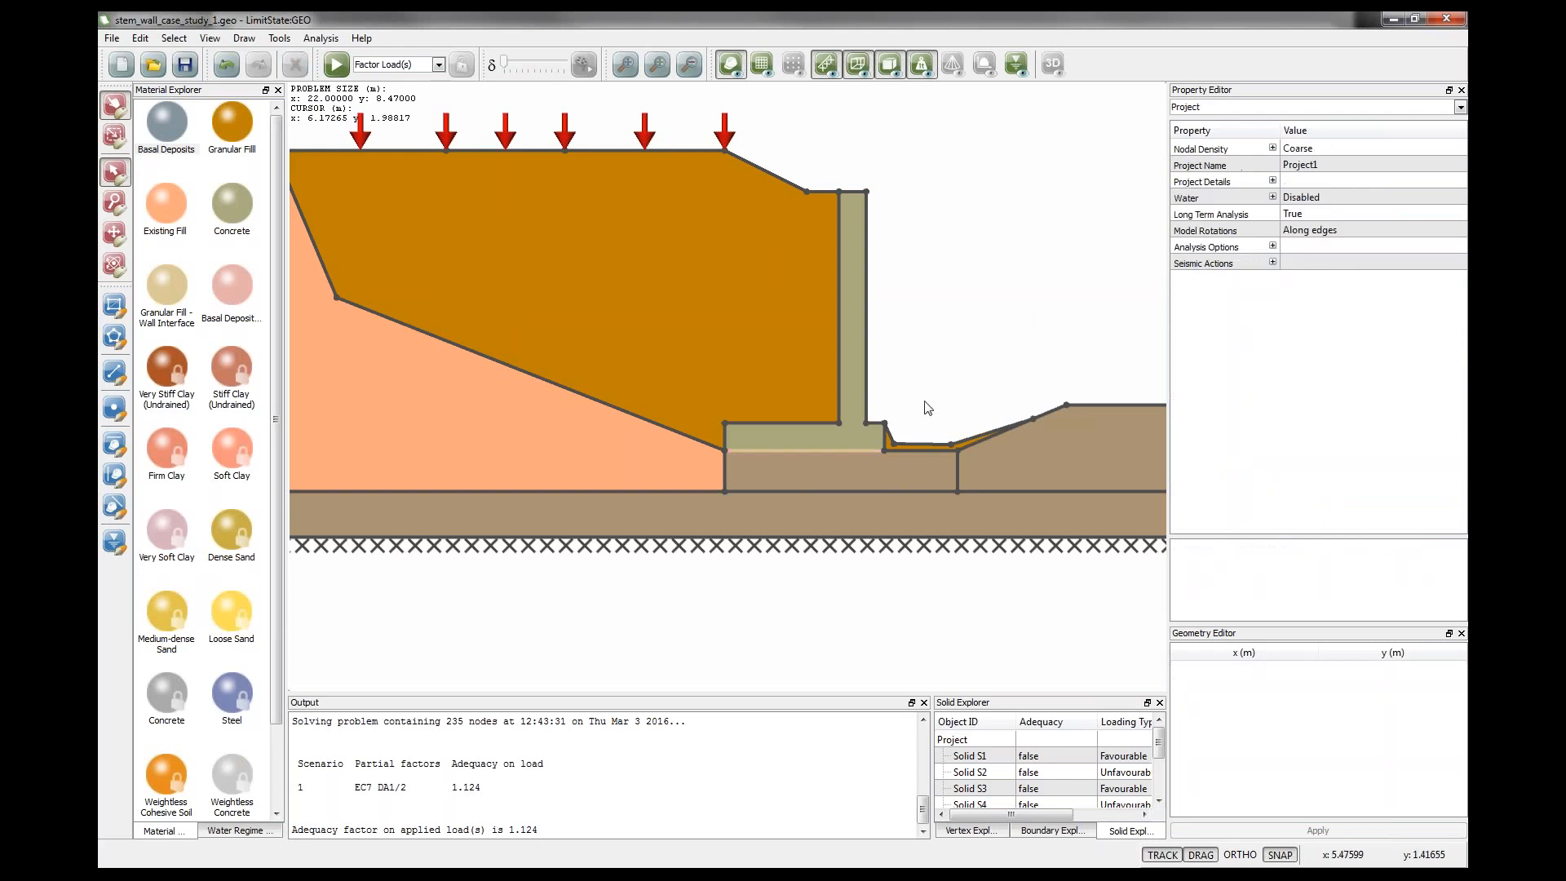
Inspect the Basal Deposits - Wall Interface material and assign it to the boundary beneath the wall base.
click(237, 322)
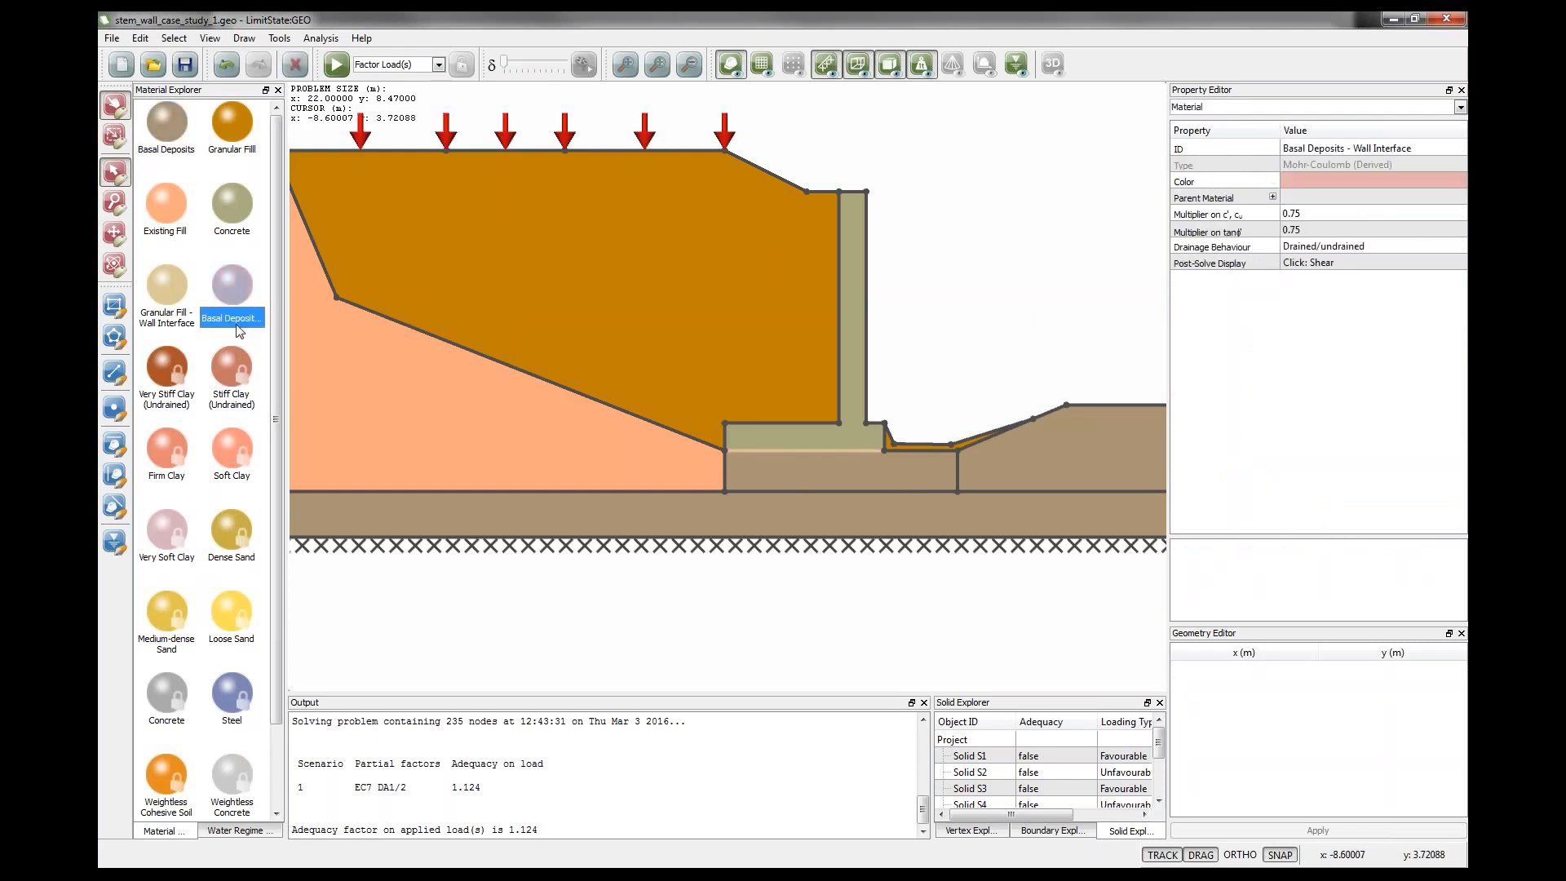
click(1286, 235)
click(1272, 197)
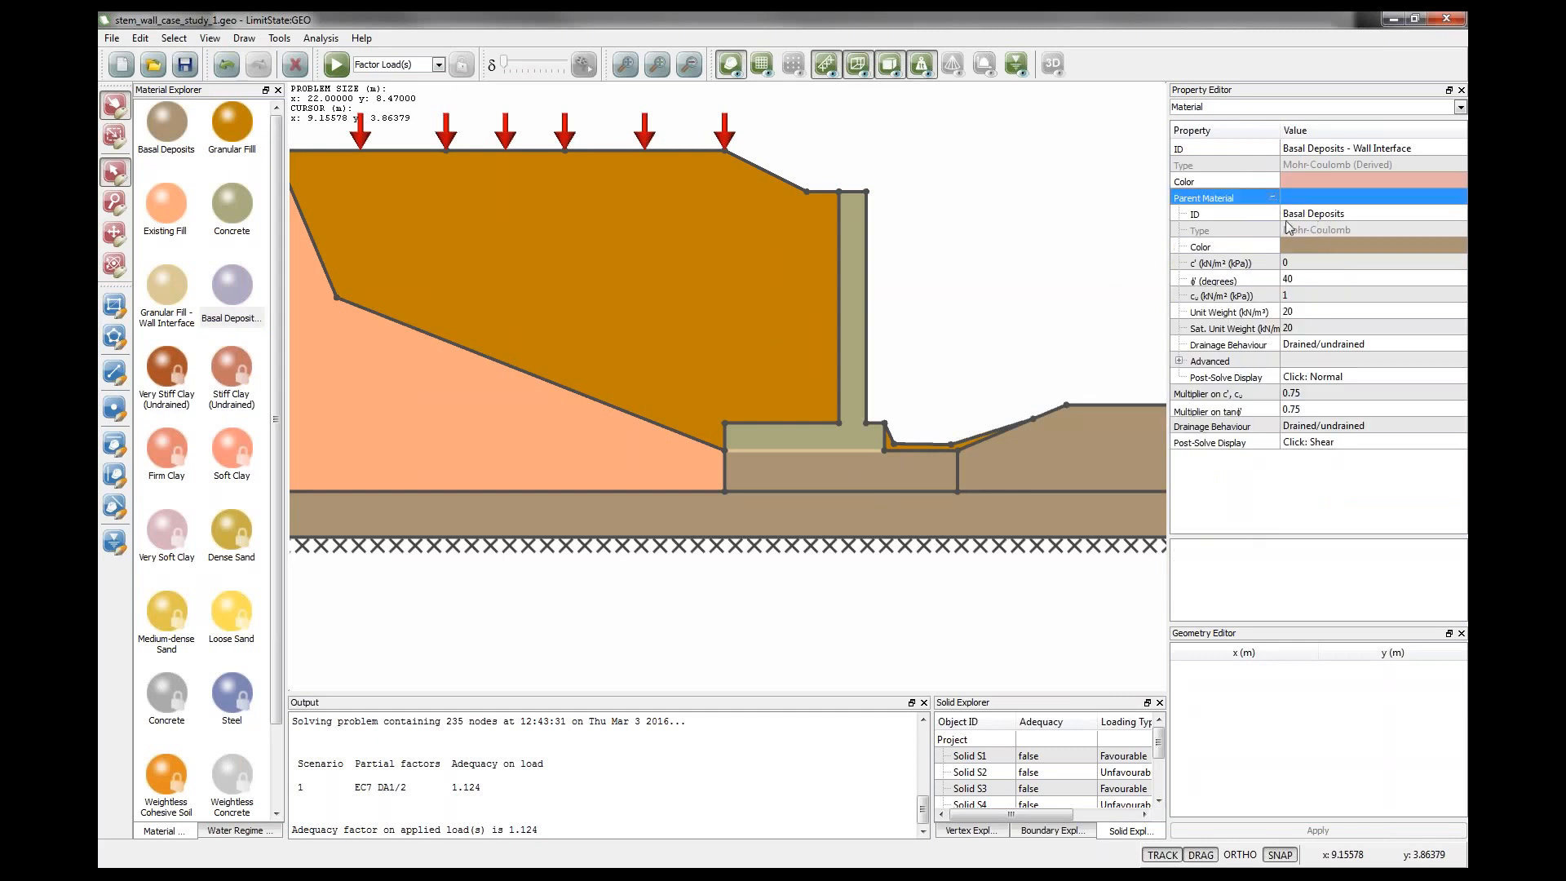
click(1319, 216)
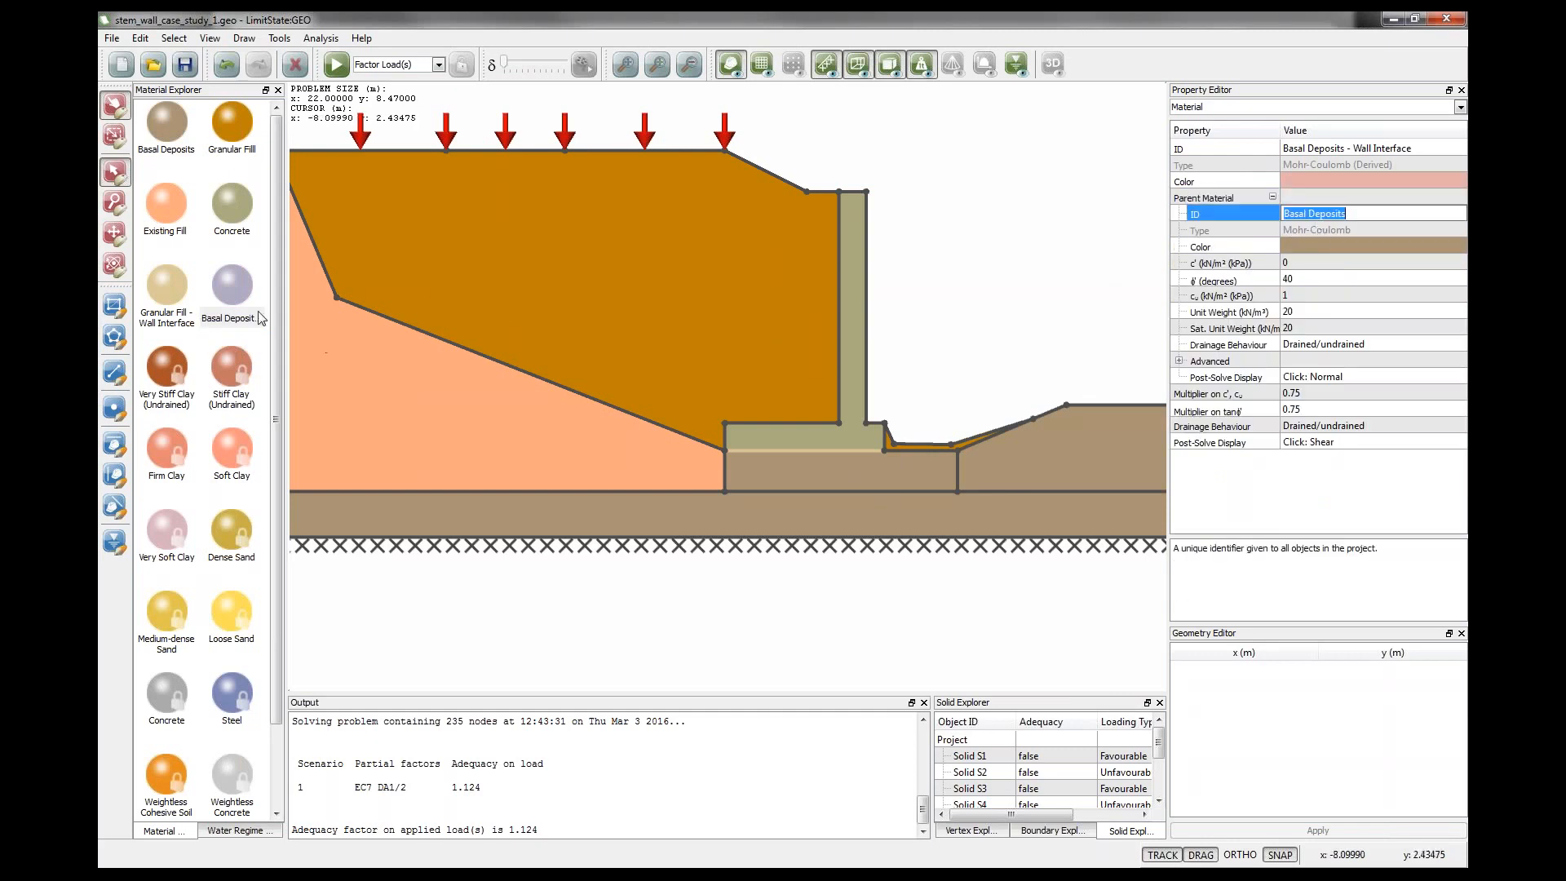
drag(236, 291, 767, 449)
click(781, 458)
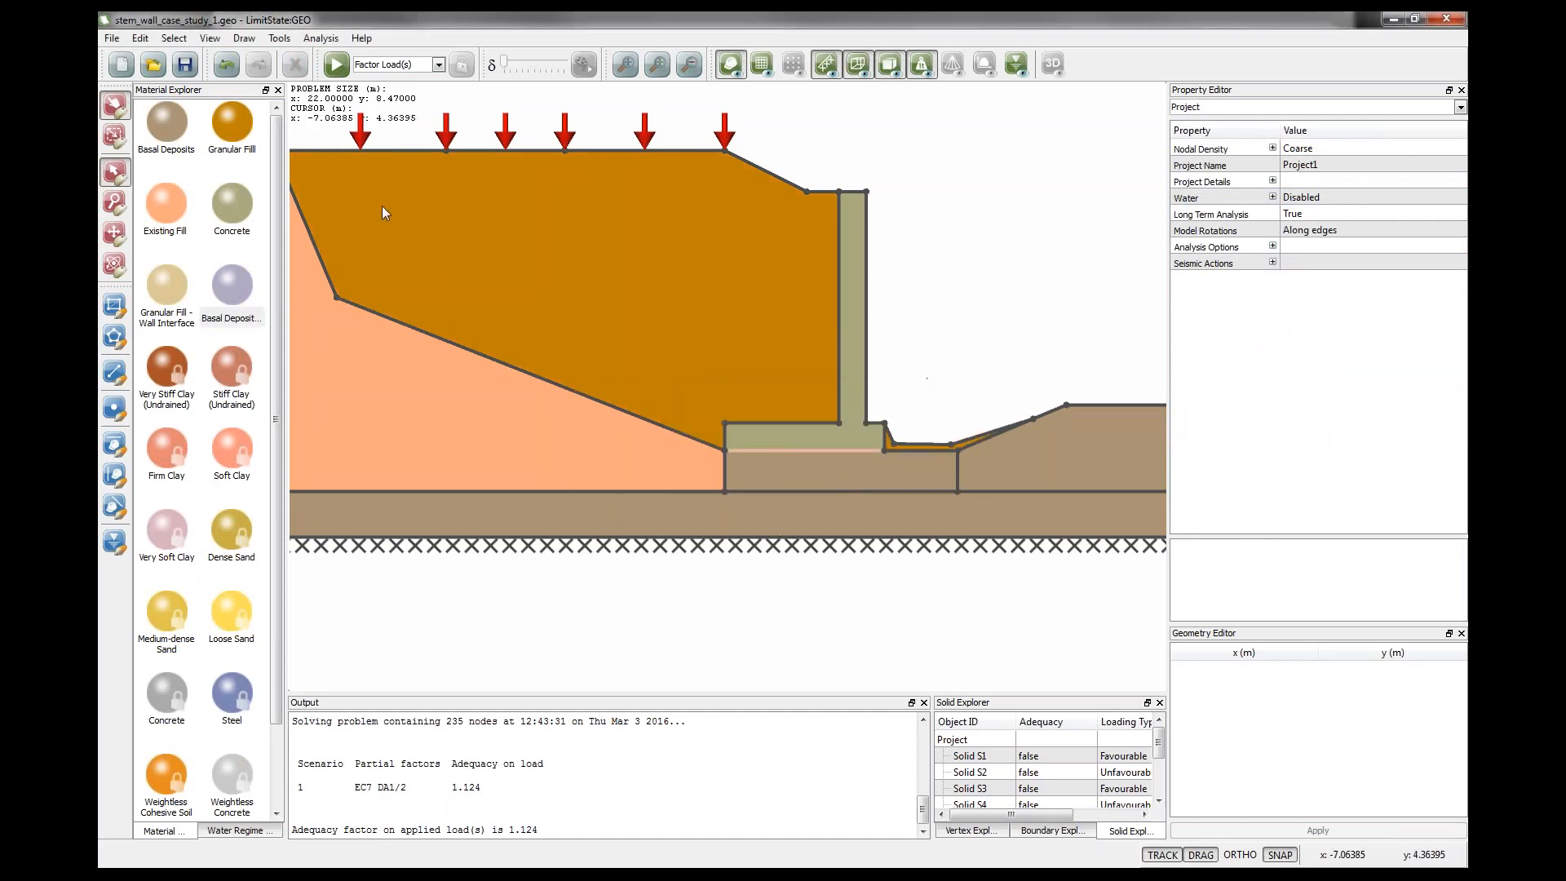
Solve the model again for the adequacy factor and unlock it.
click(336, 64)
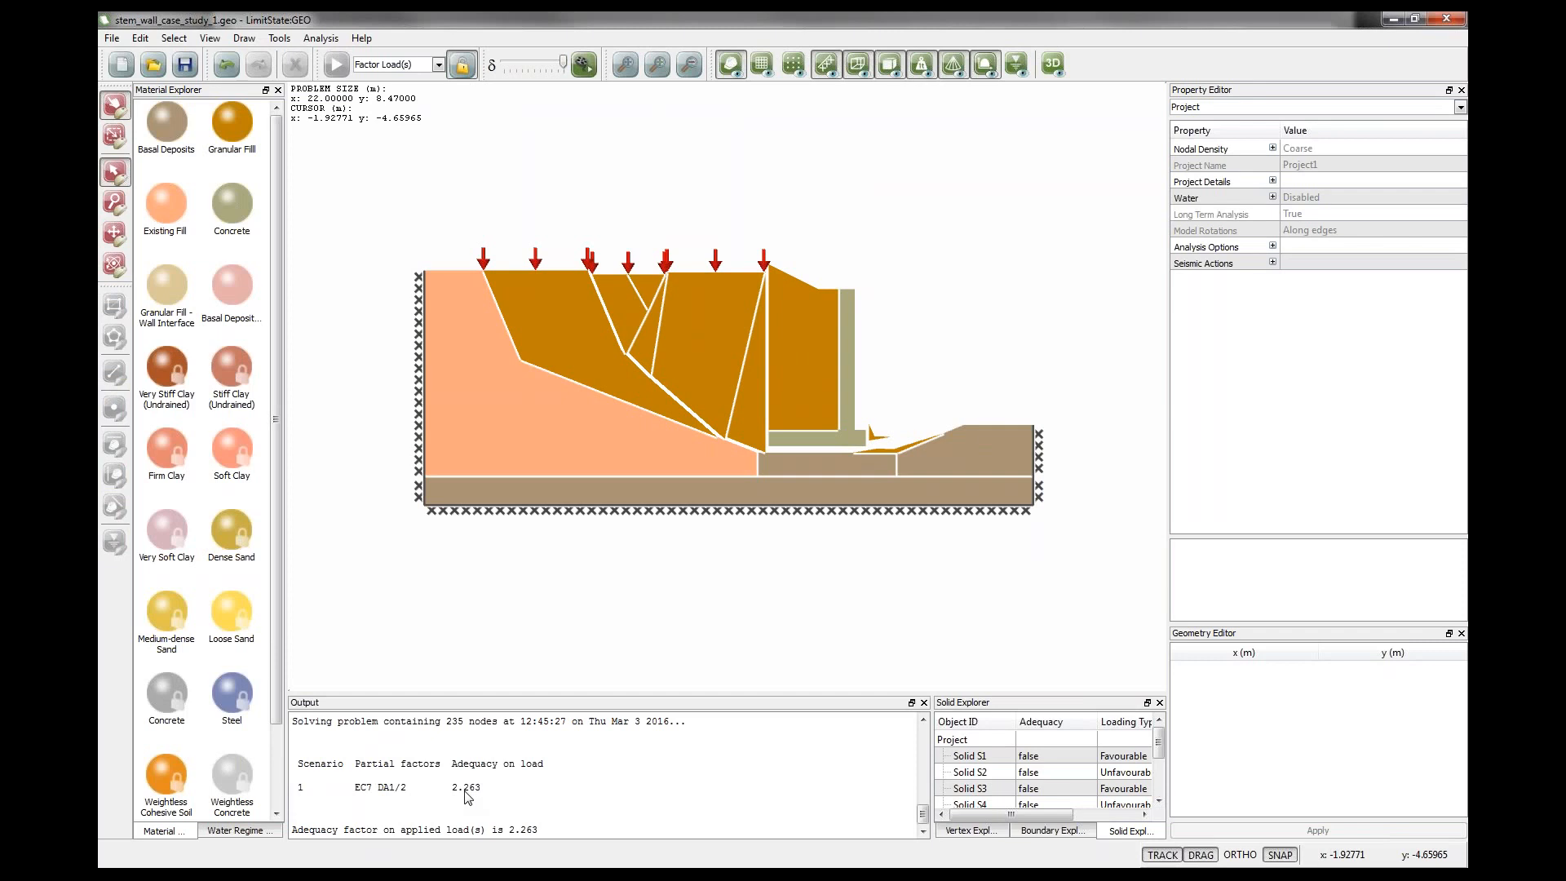
click(462, 65)
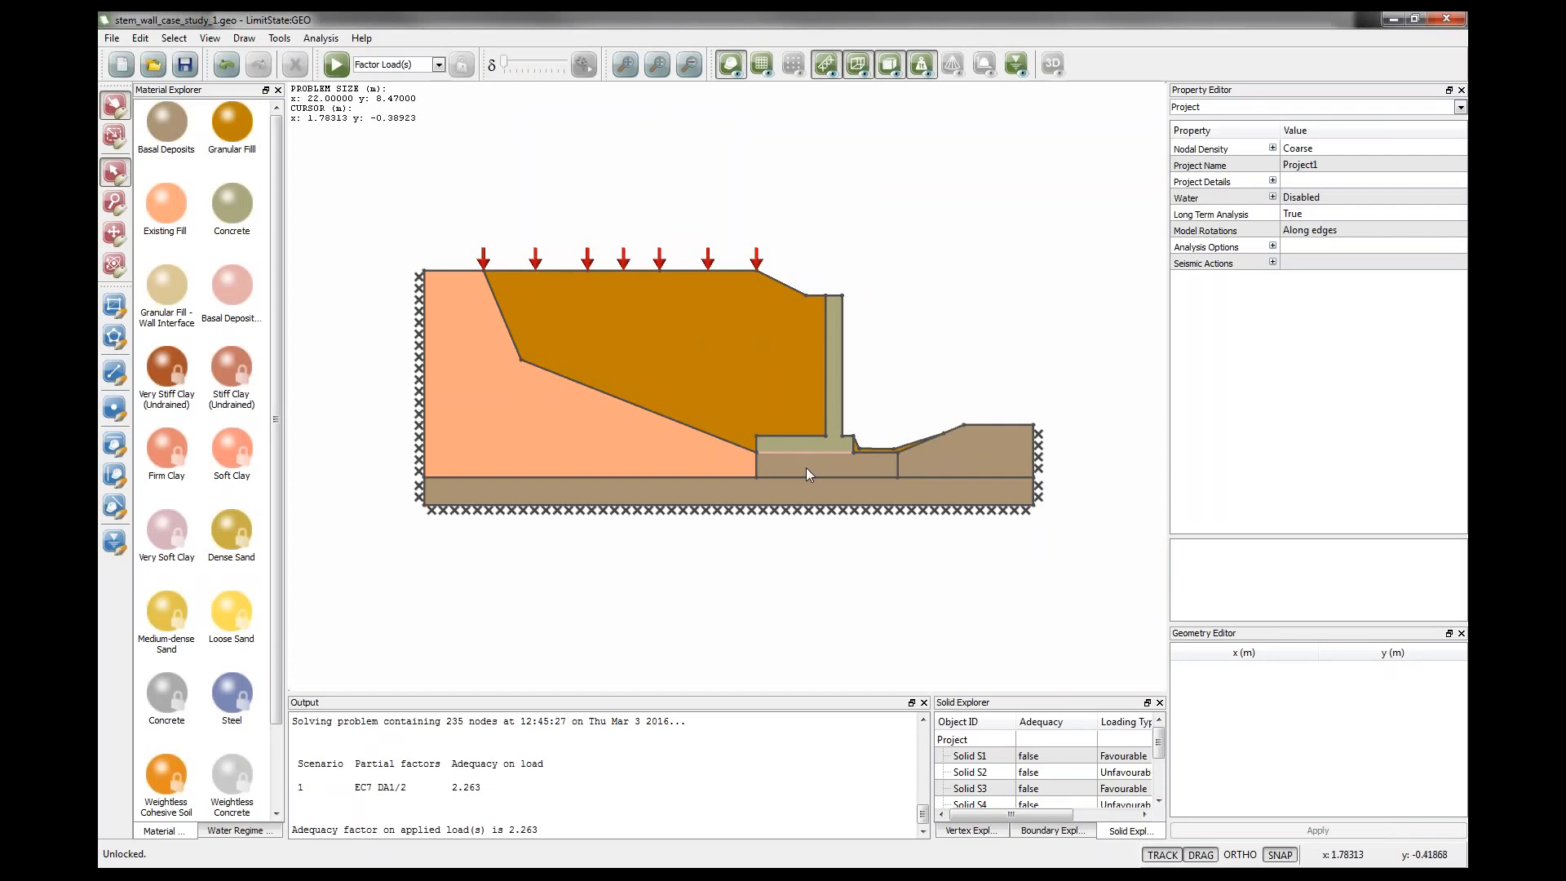
Undo the two material assignments beneath the wall base and check the interface material on the base boundary.
click(227, 65)
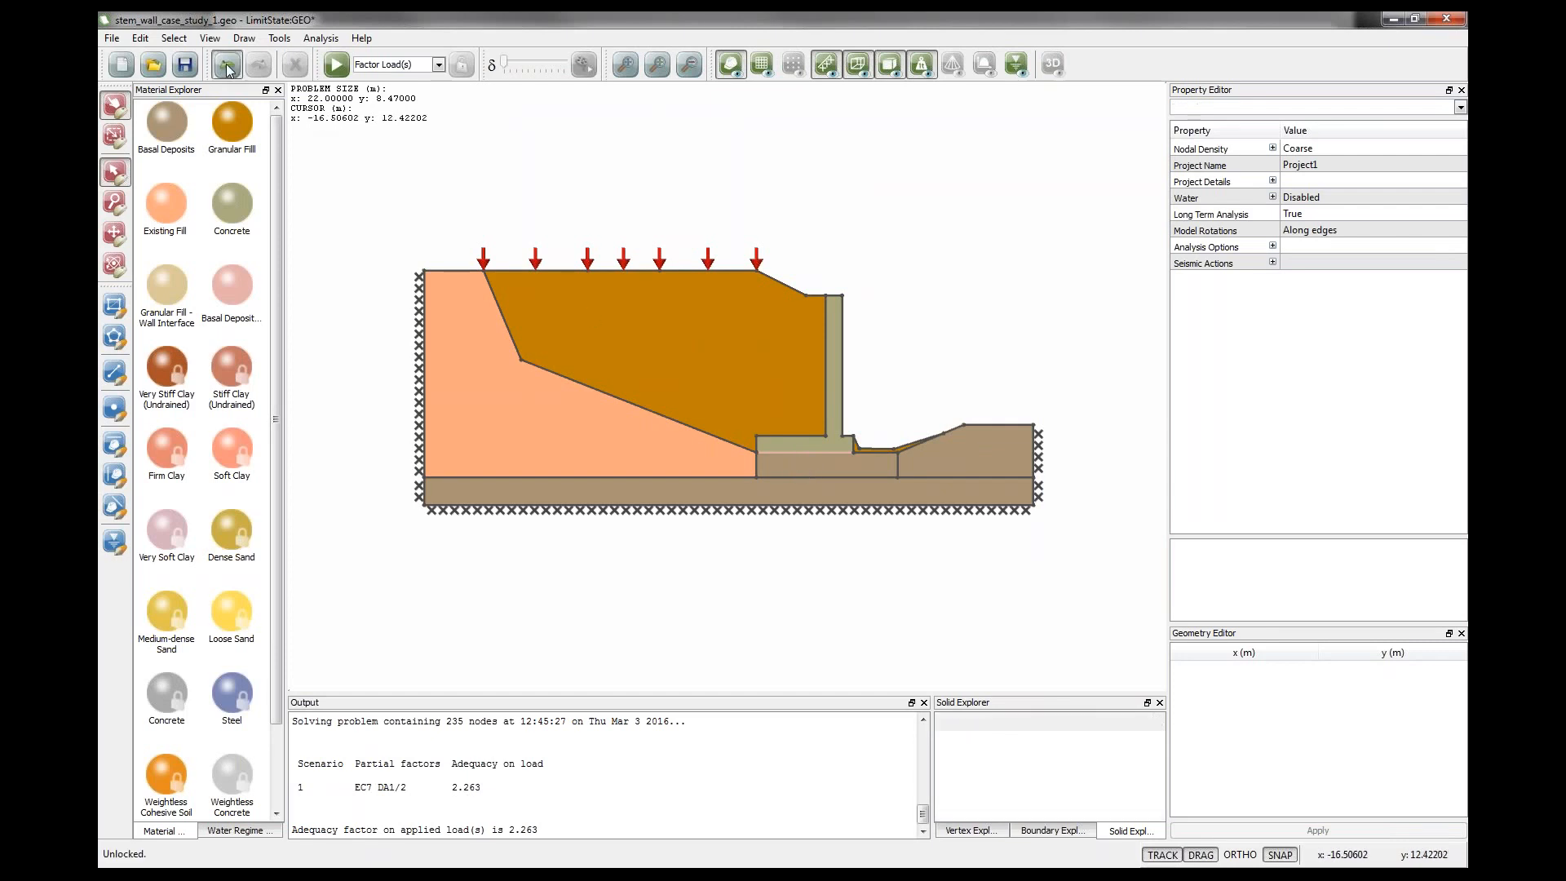
click(227, 66)
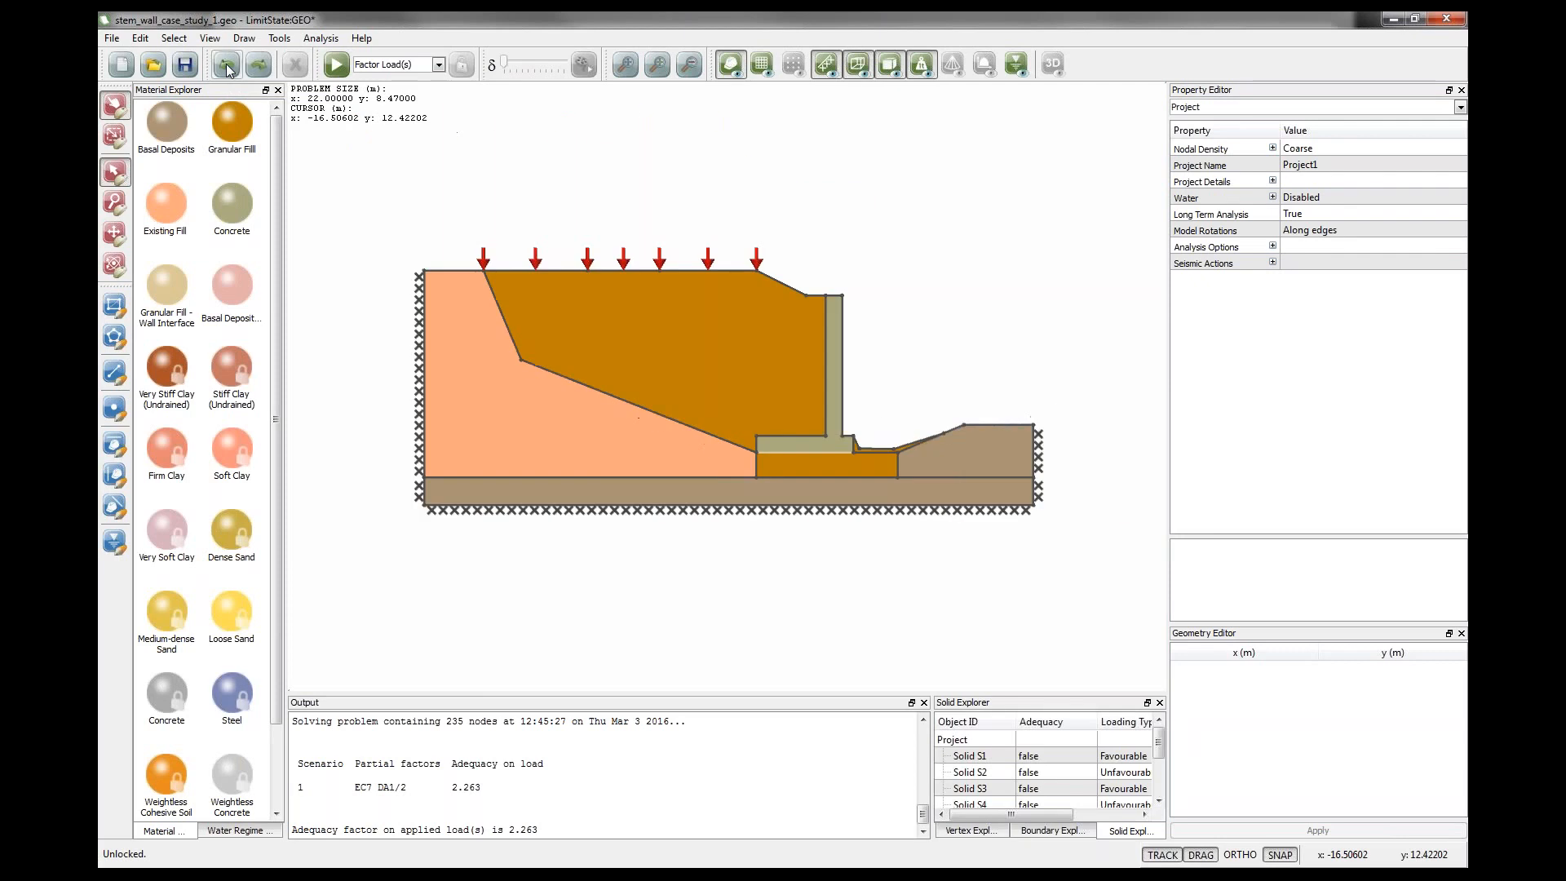
click(804, 452)
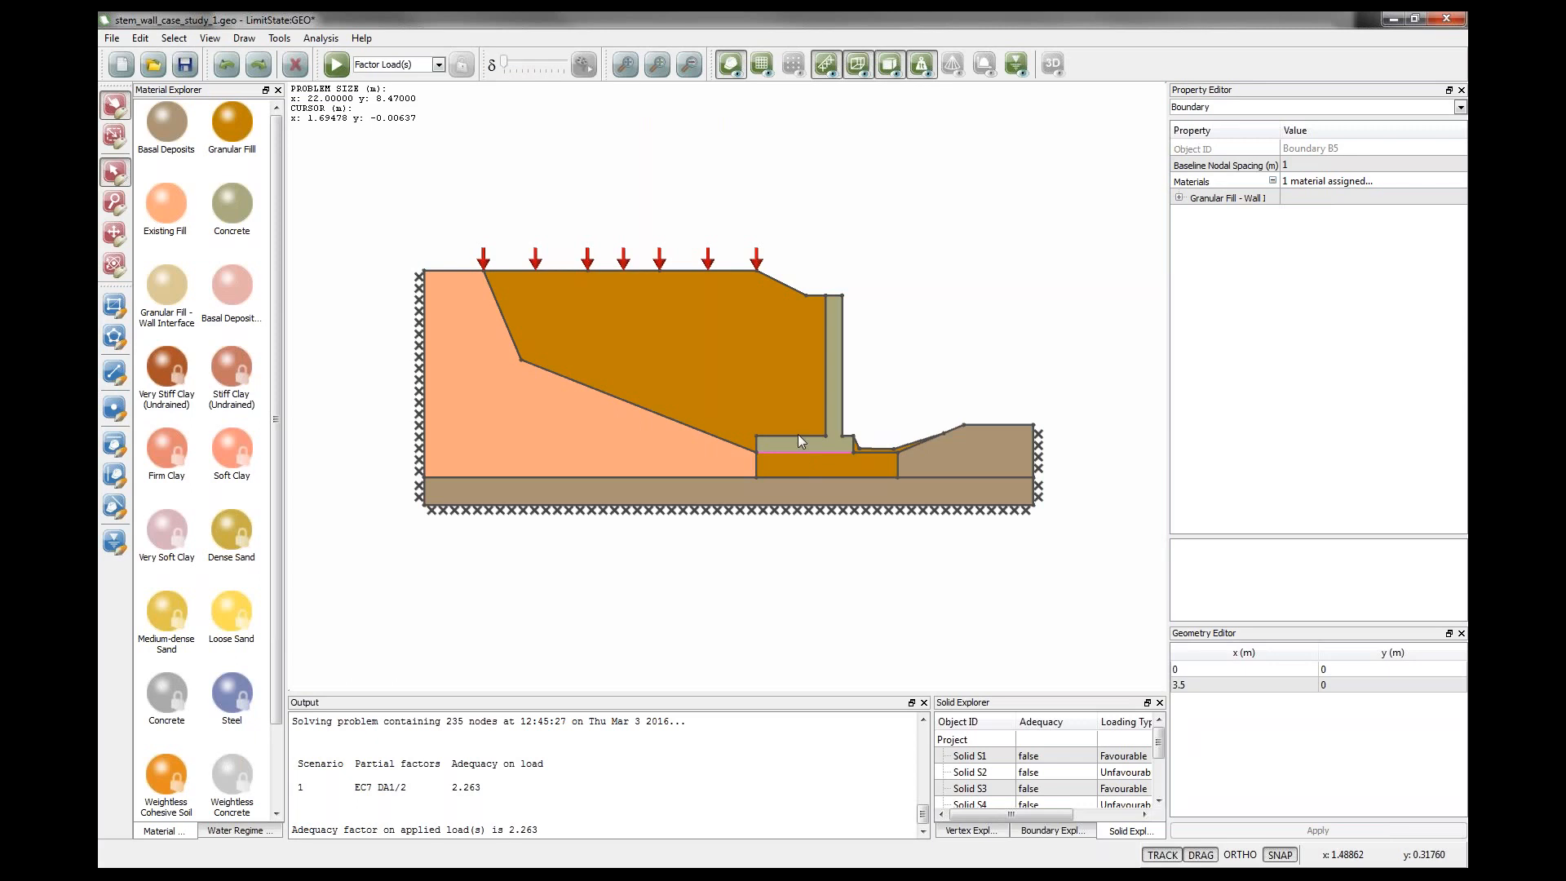
click(901, 265)
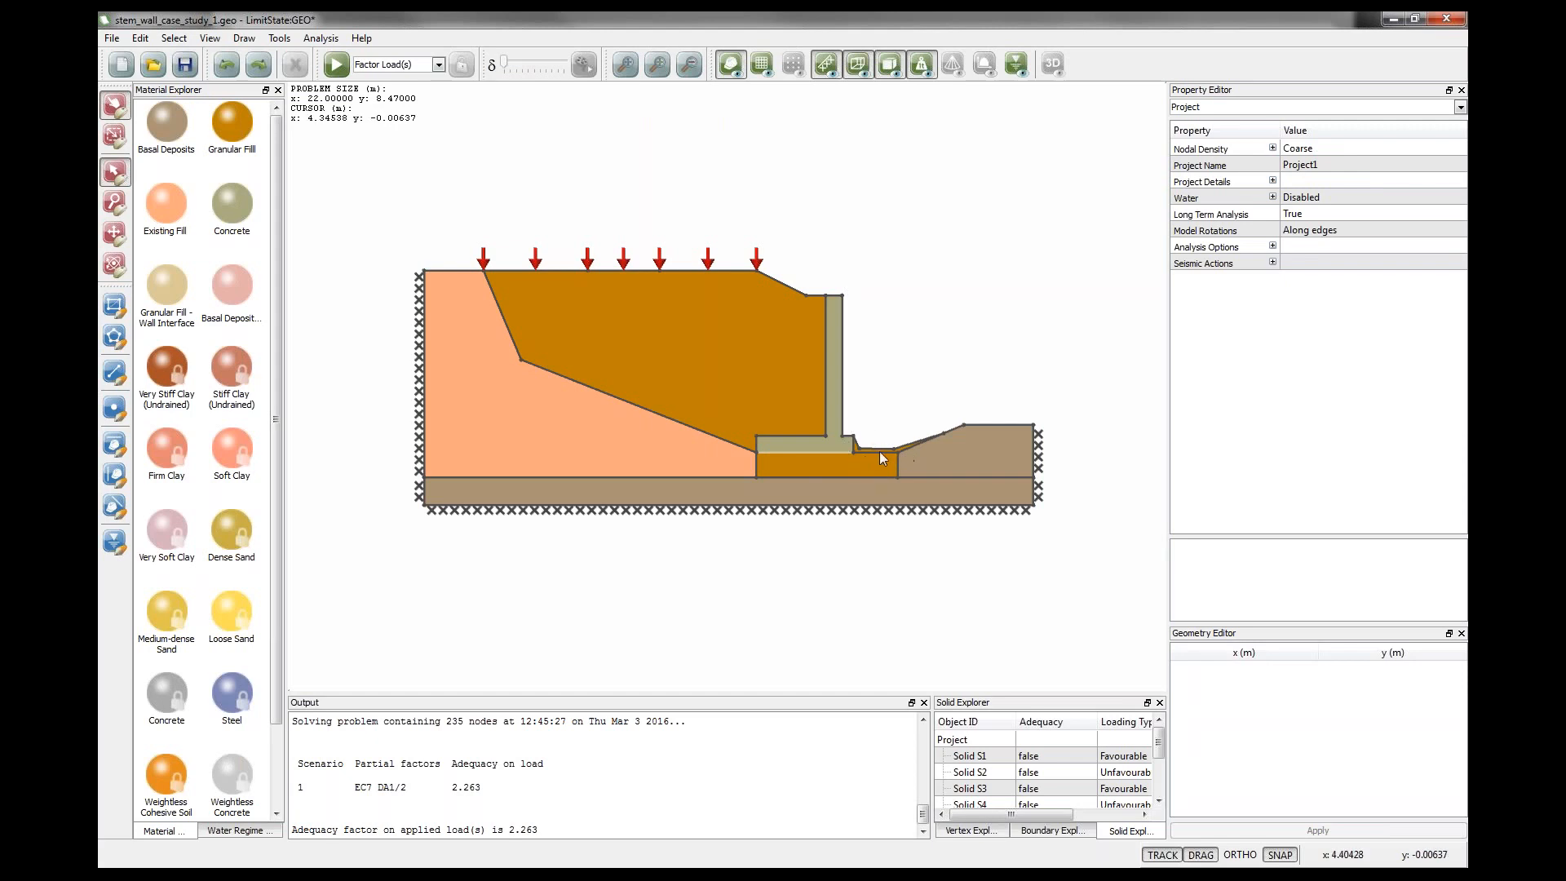
Raise the ground surface boundary in front of the wall toe to about 0.9 m height.
scroll(880, 451, up, 5)
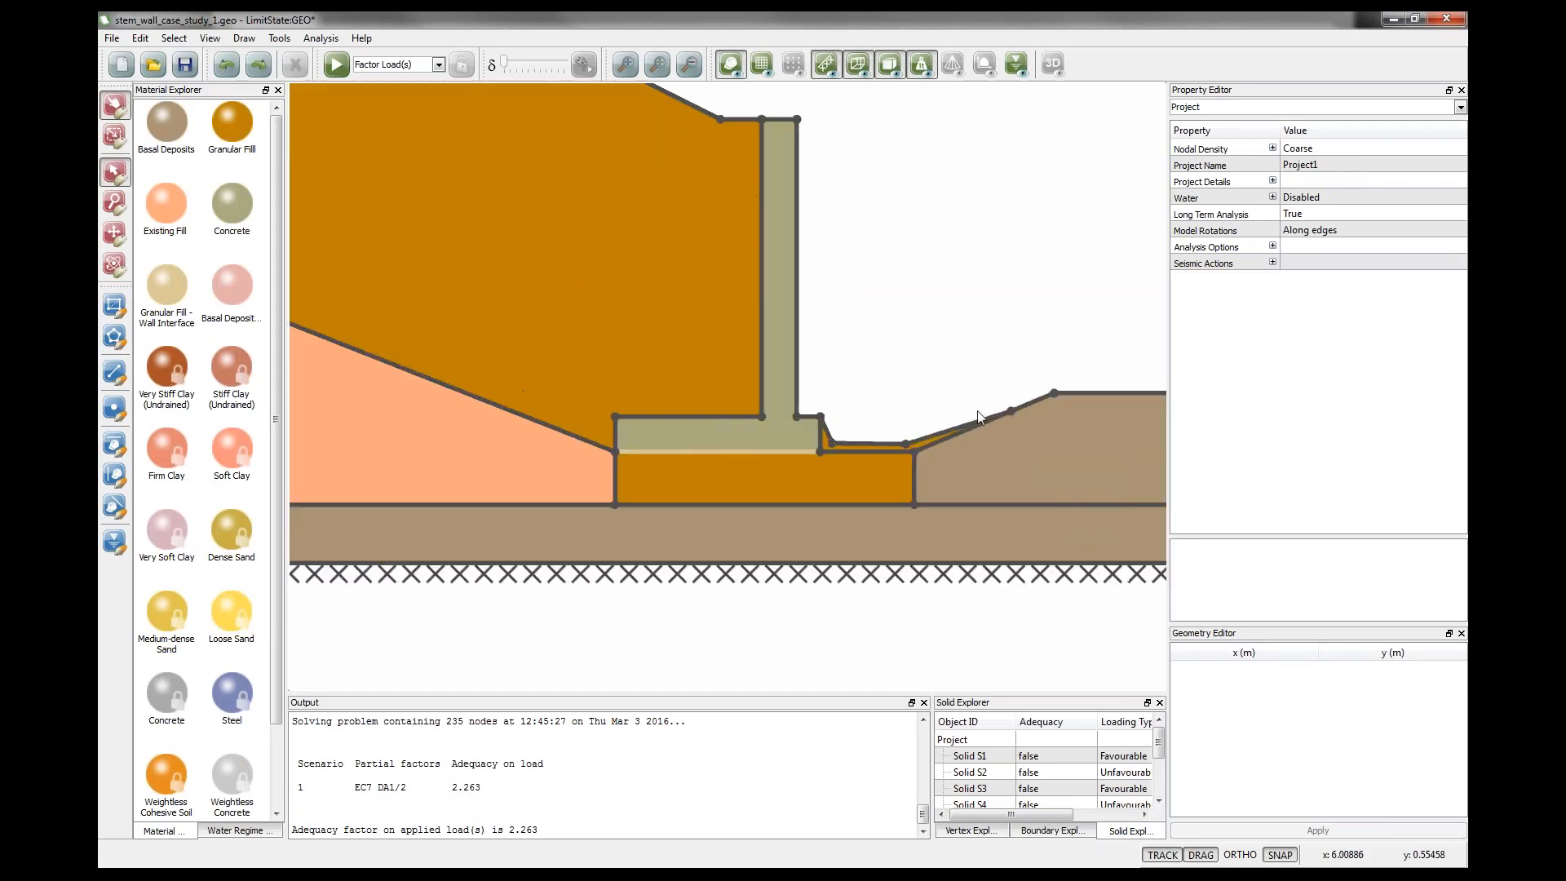
click(851, 443)
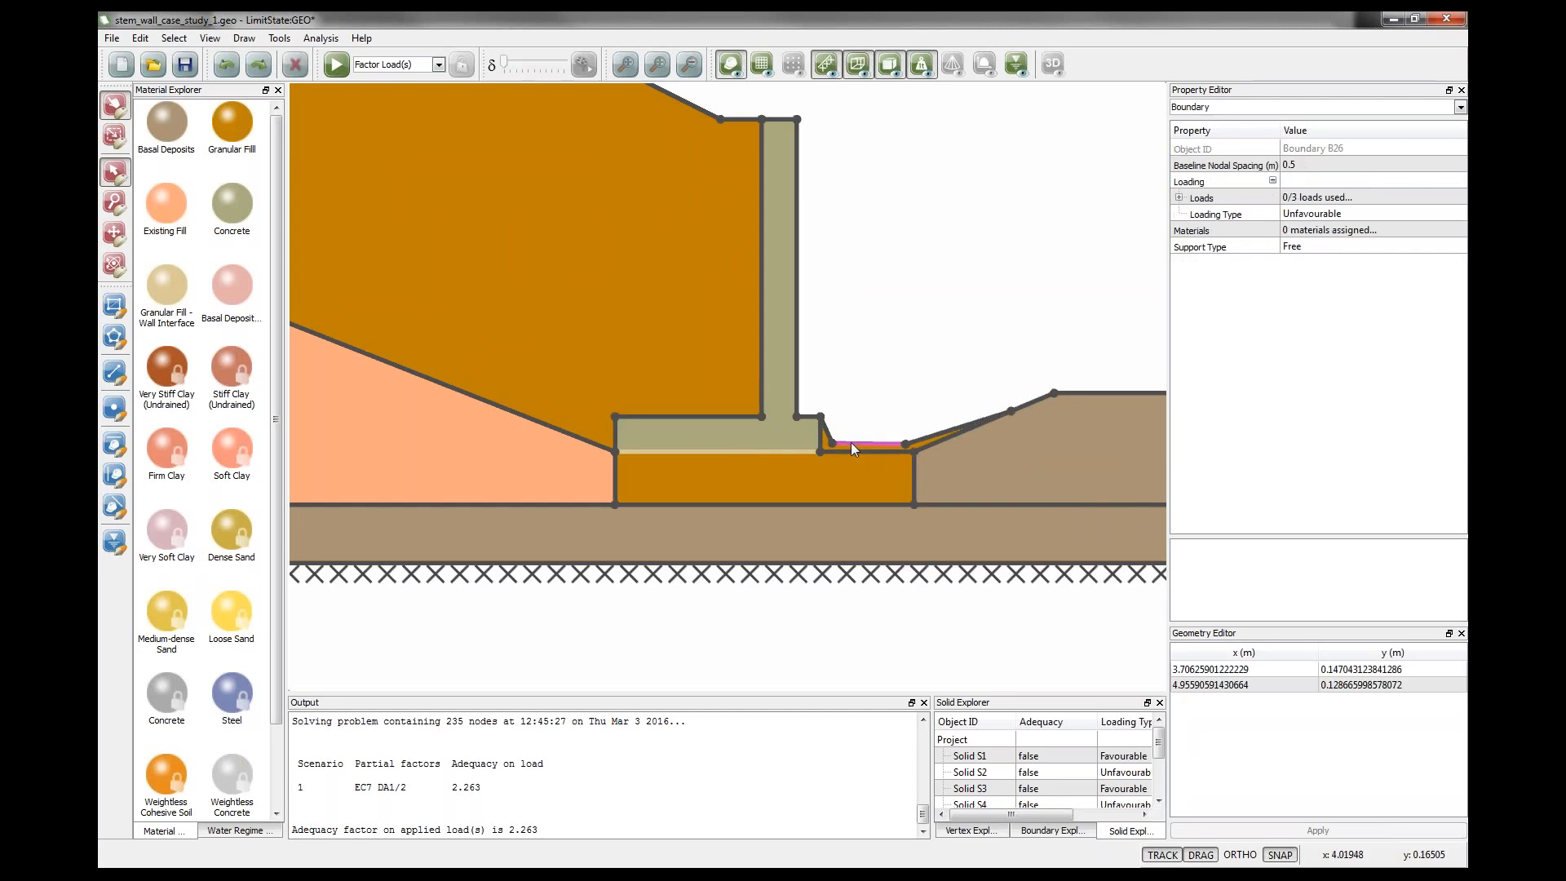
drag(850, 443, 884, 399)
scroll(747, 496, down, 1)
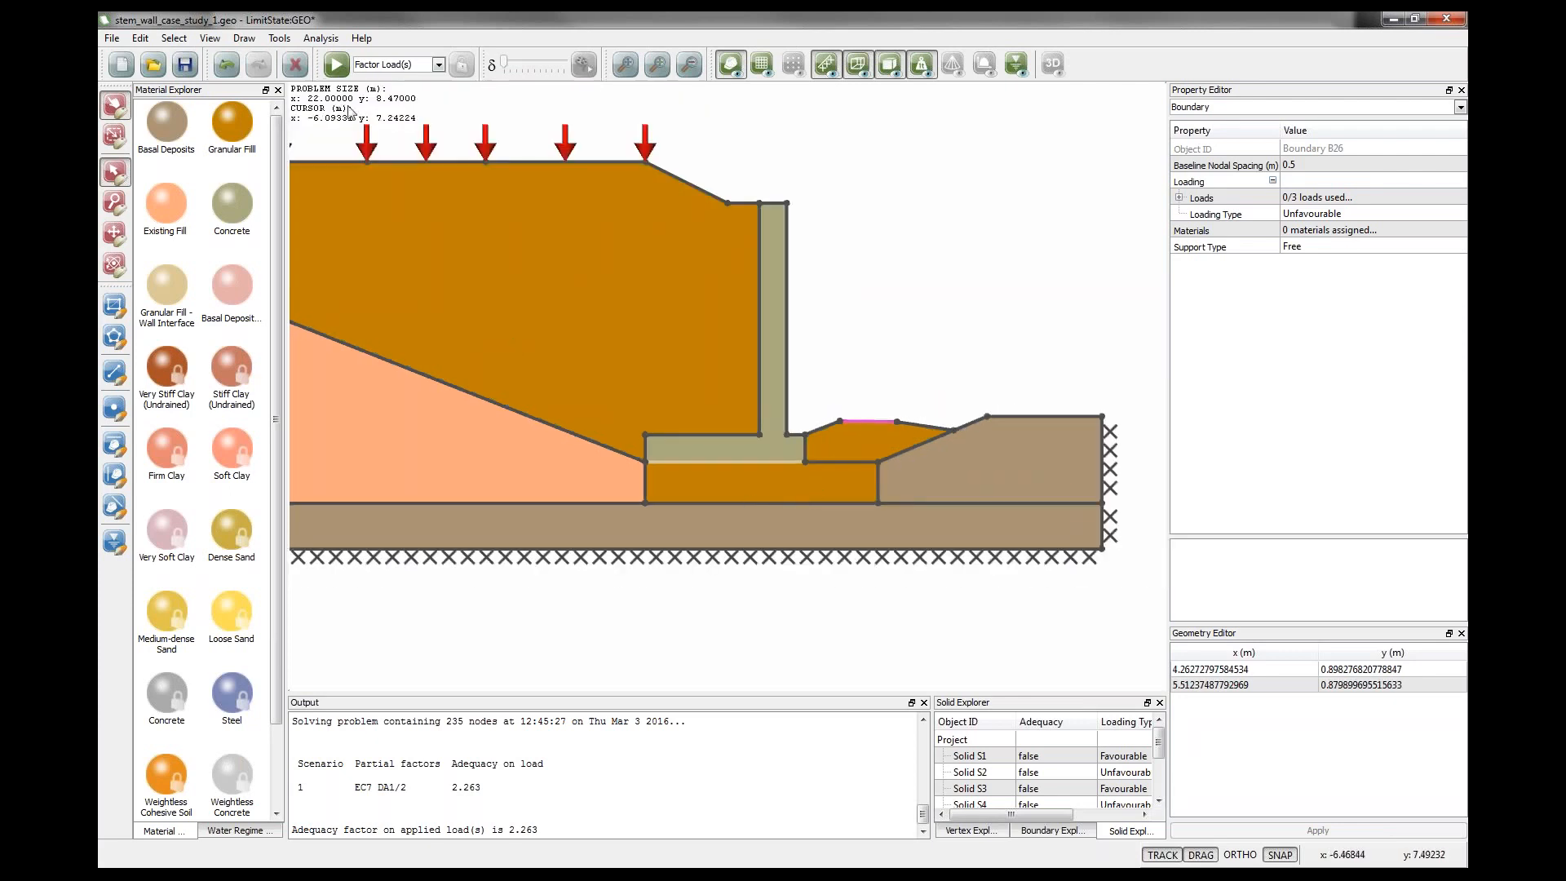
Solve the model, compare the new adequacy factor with the earlier results in the output, and unlock it.
click(335, 63)
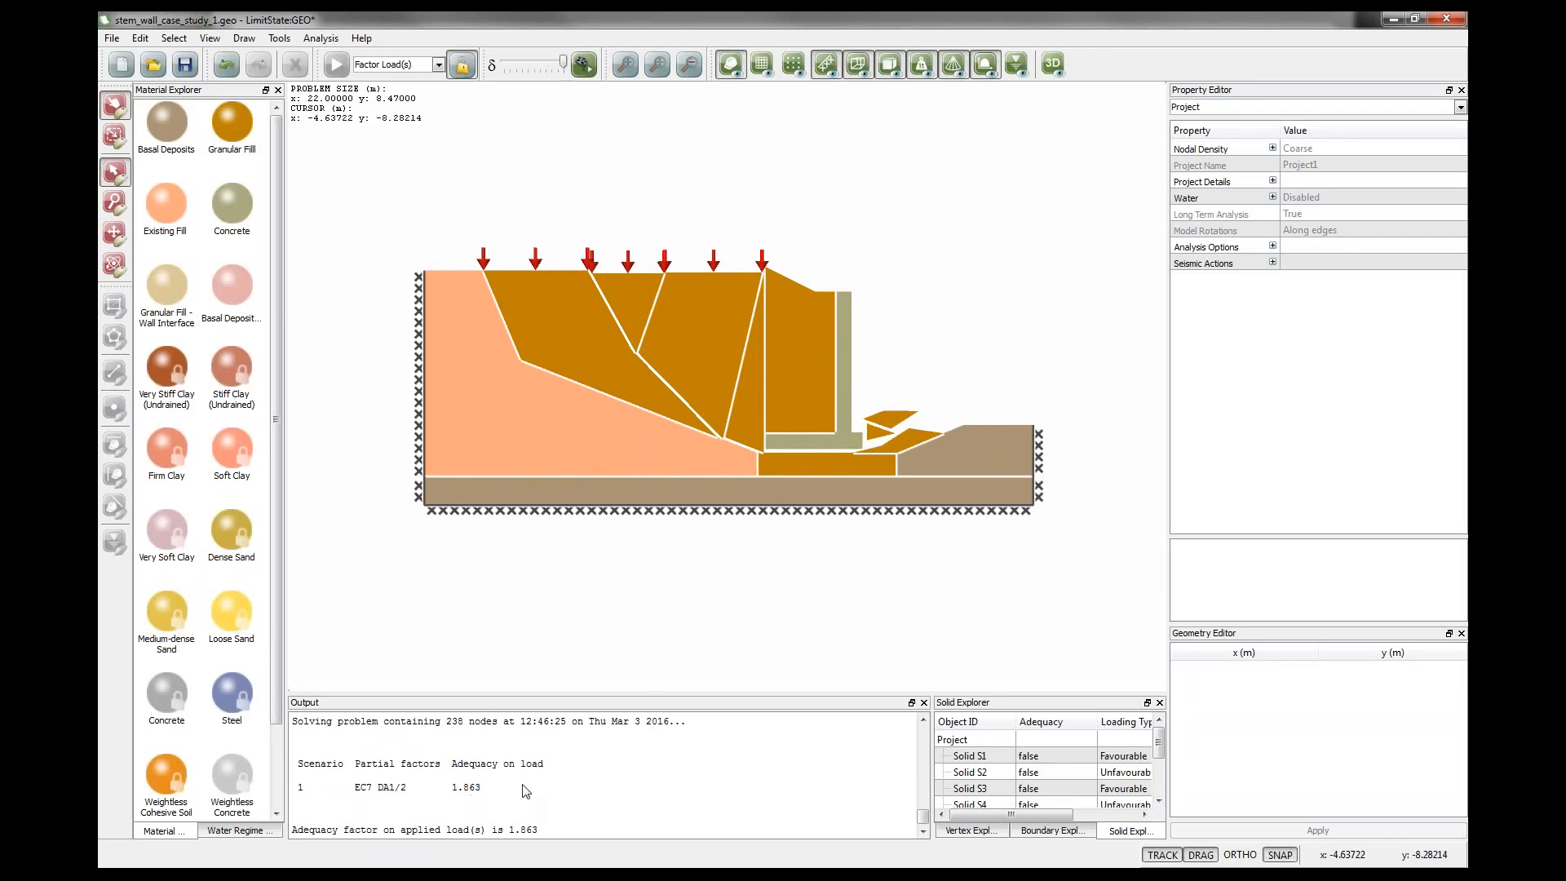
scroll(506, 787, up, 5)
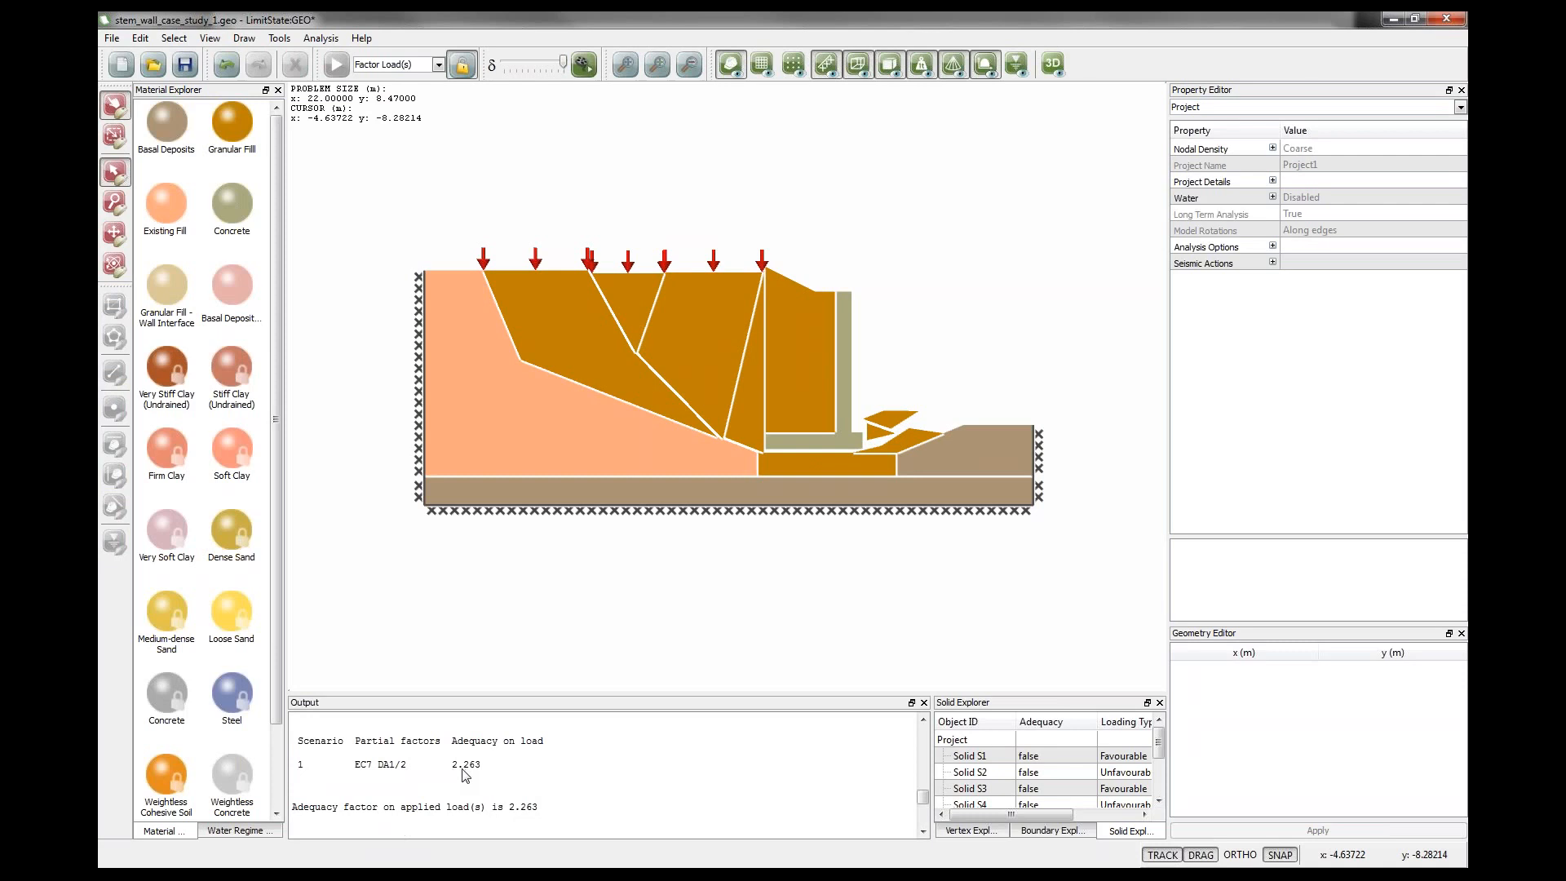
scroll(465, 775, up, 1)
scroll(465, 775, up, 2)
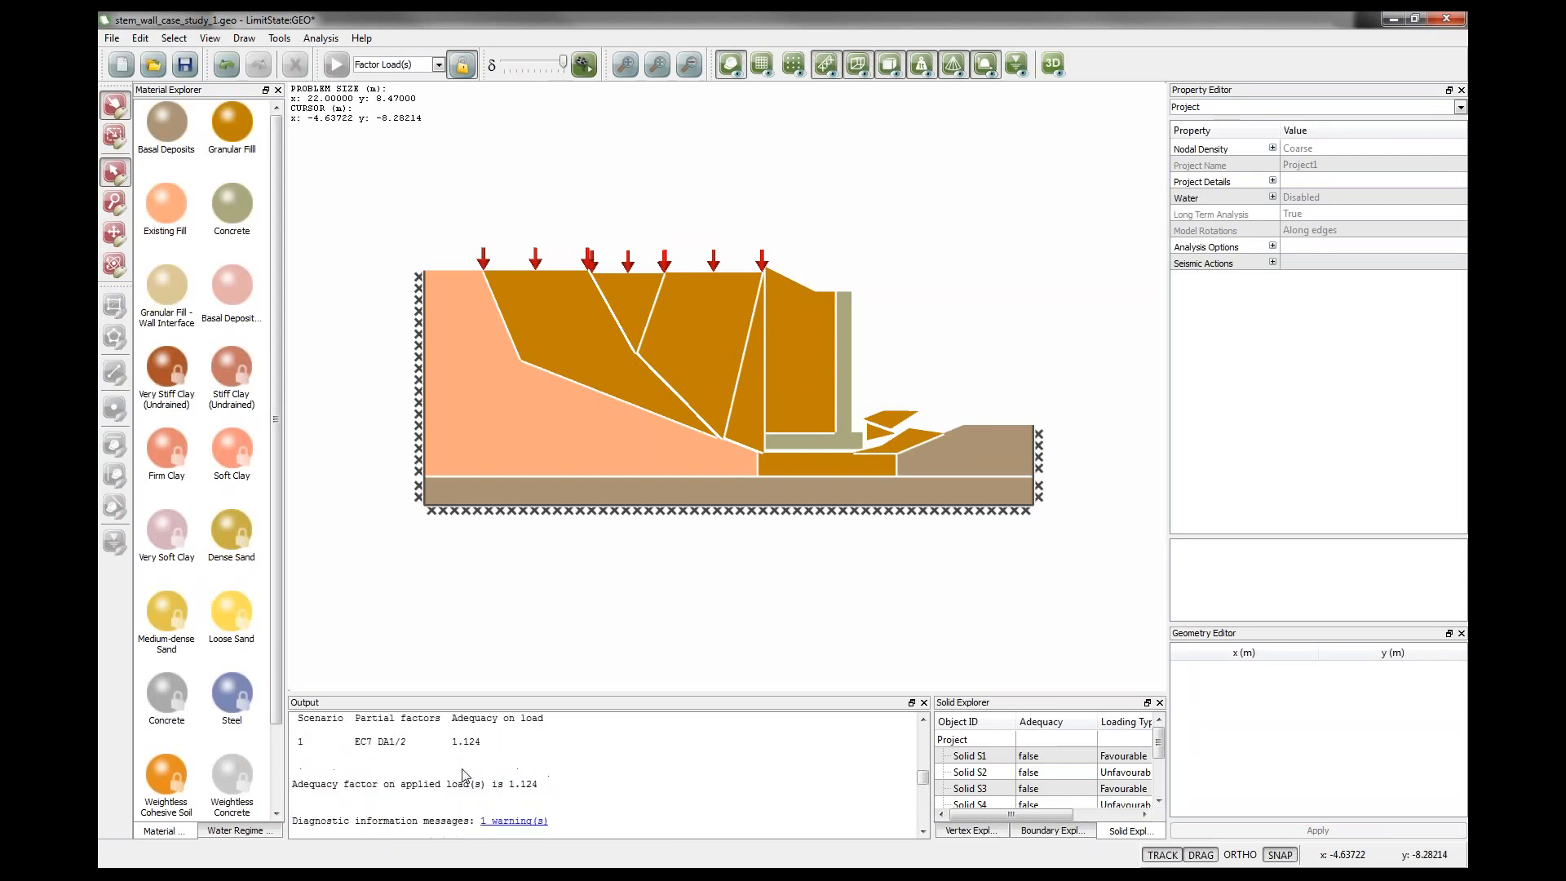
scroll(470, 754, down, 3)
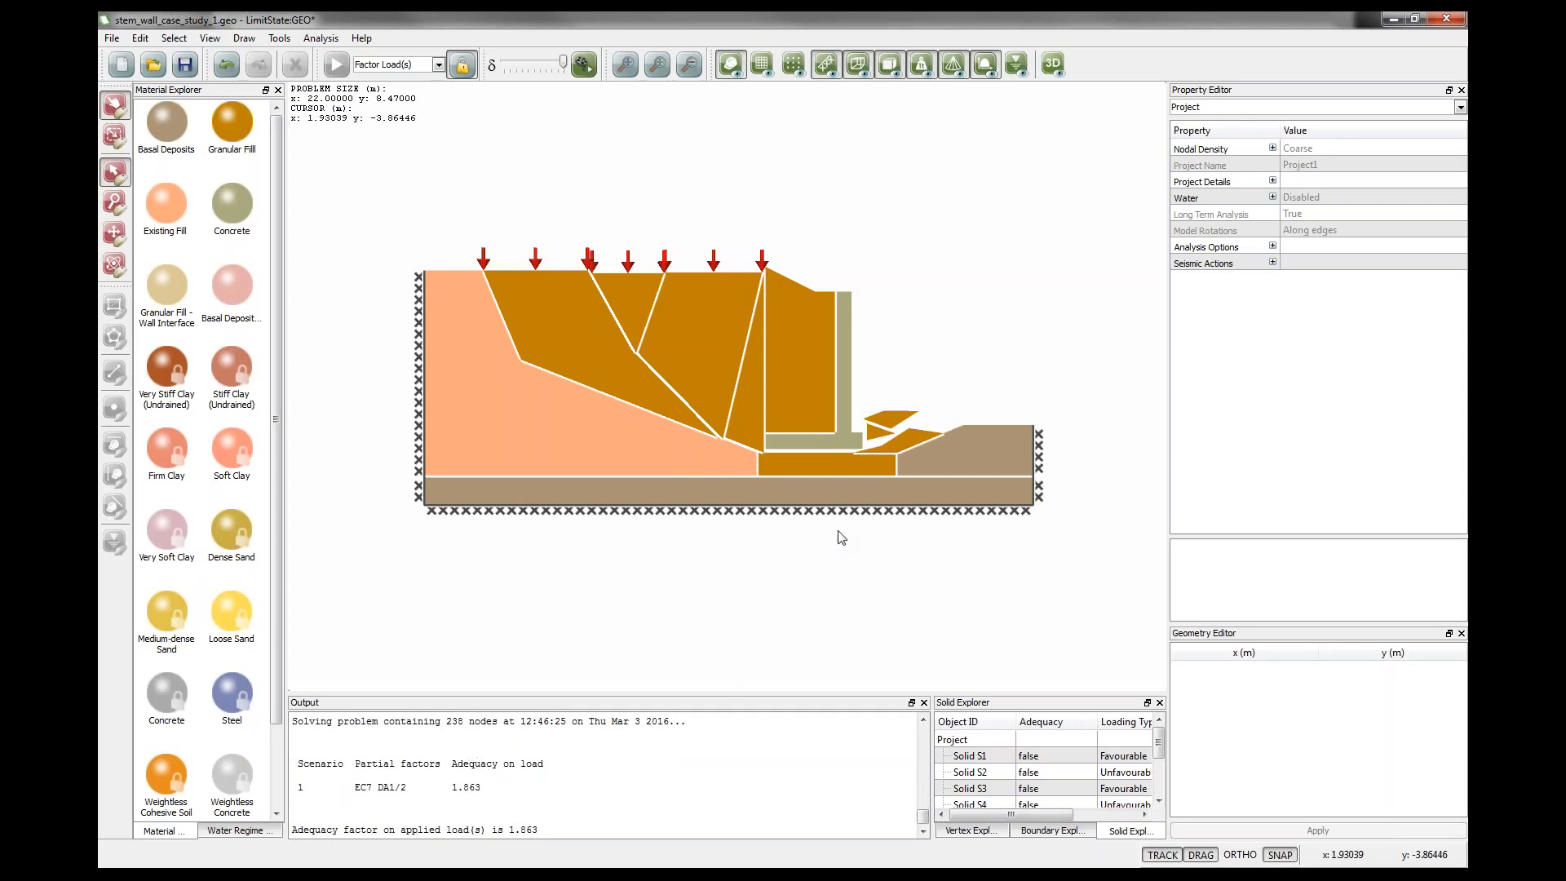
click(464, 67)
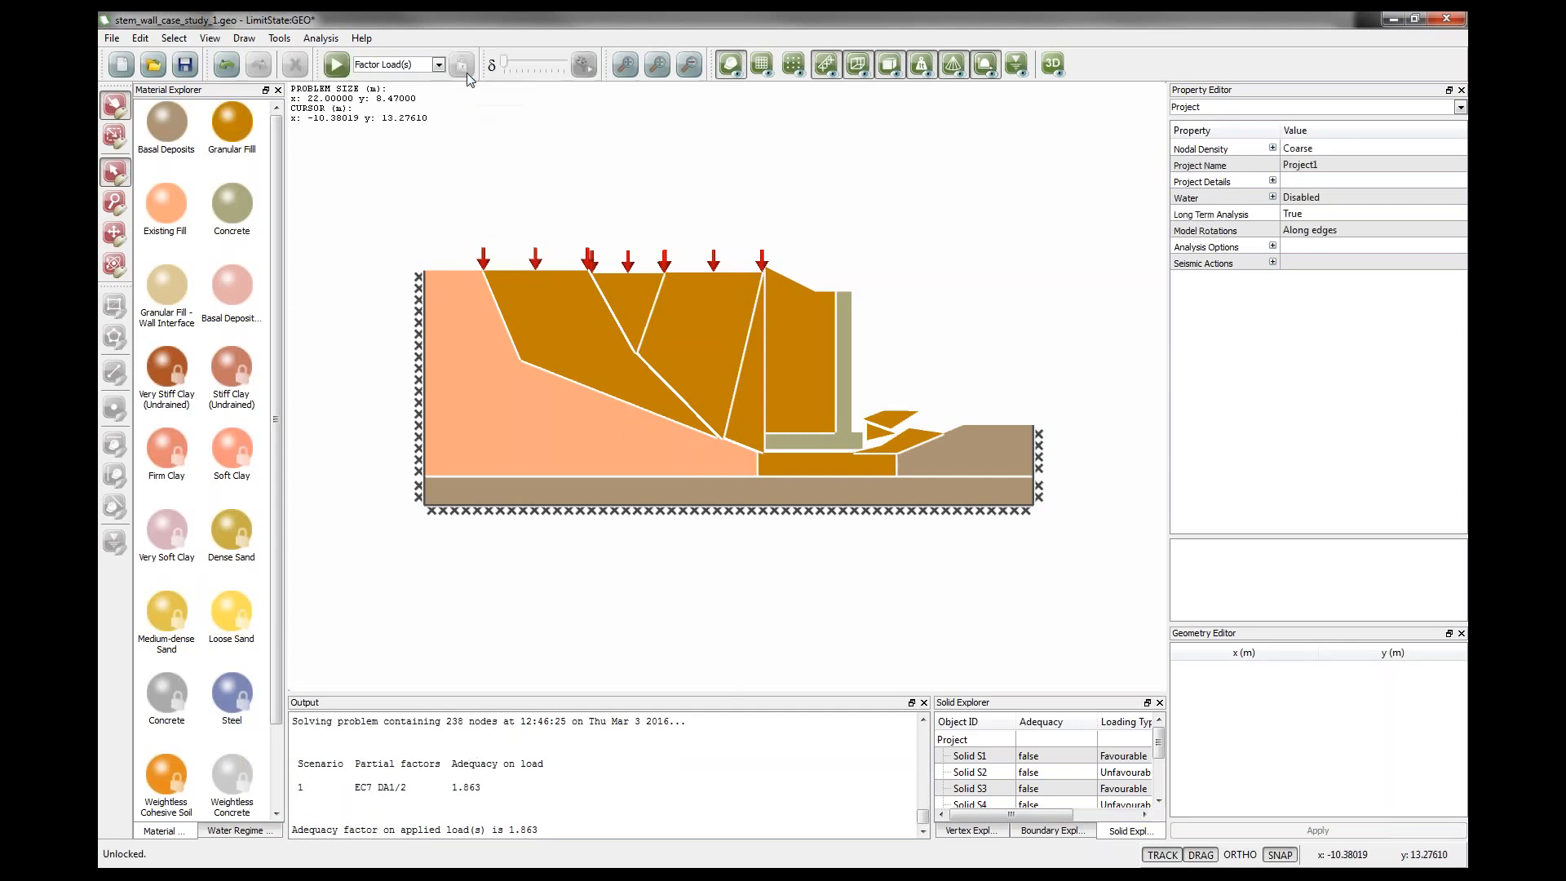
Delete the bend vertex on the sloping Existing Fill boundary and solve the model again.
click(520, 360)
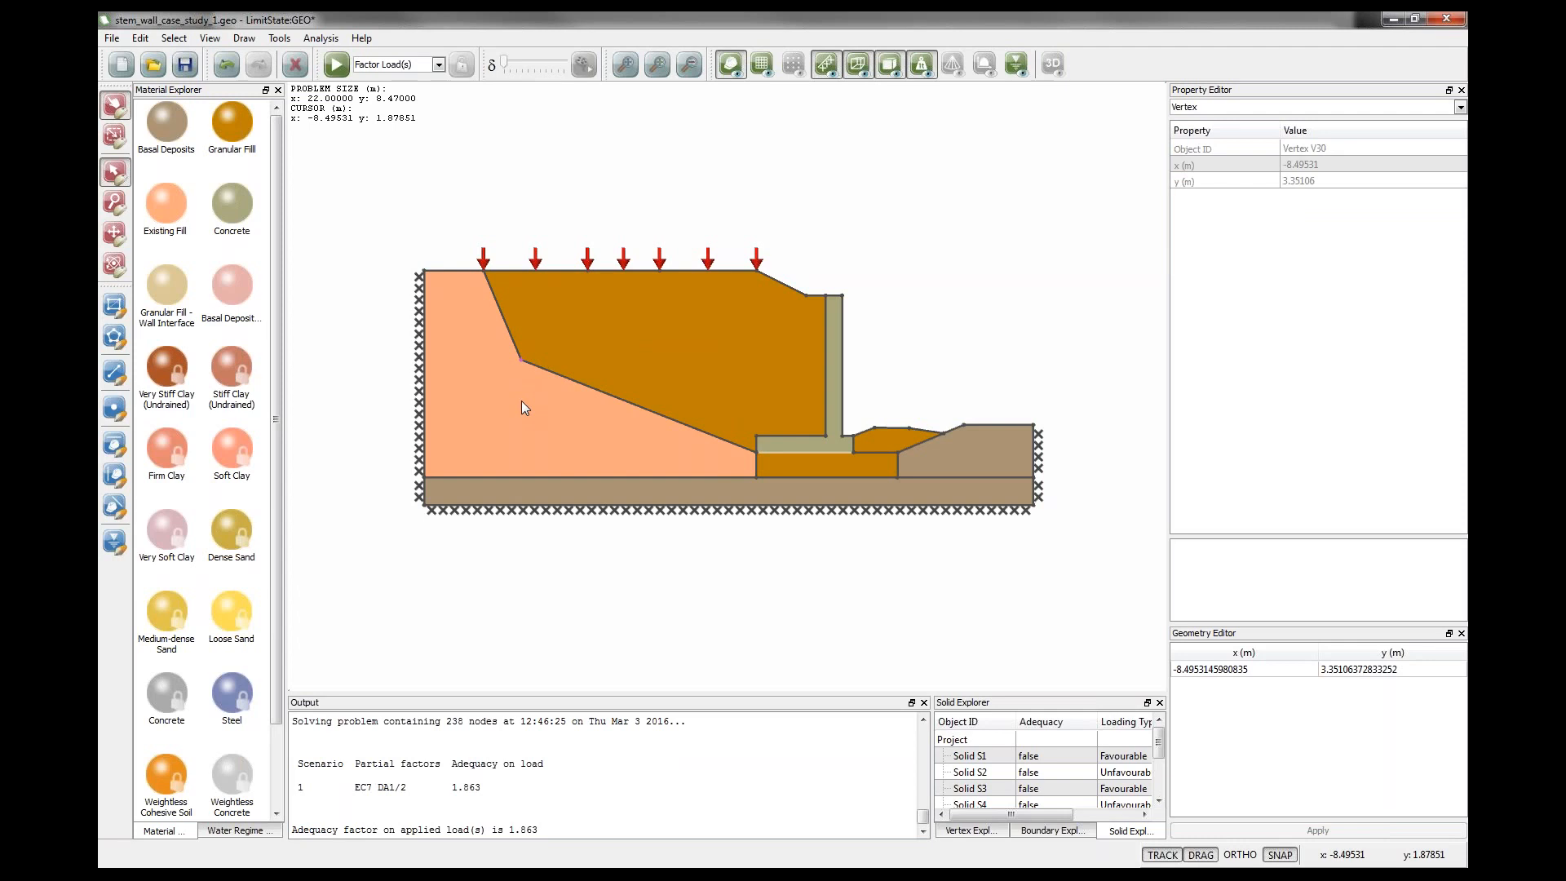
key(Delete)
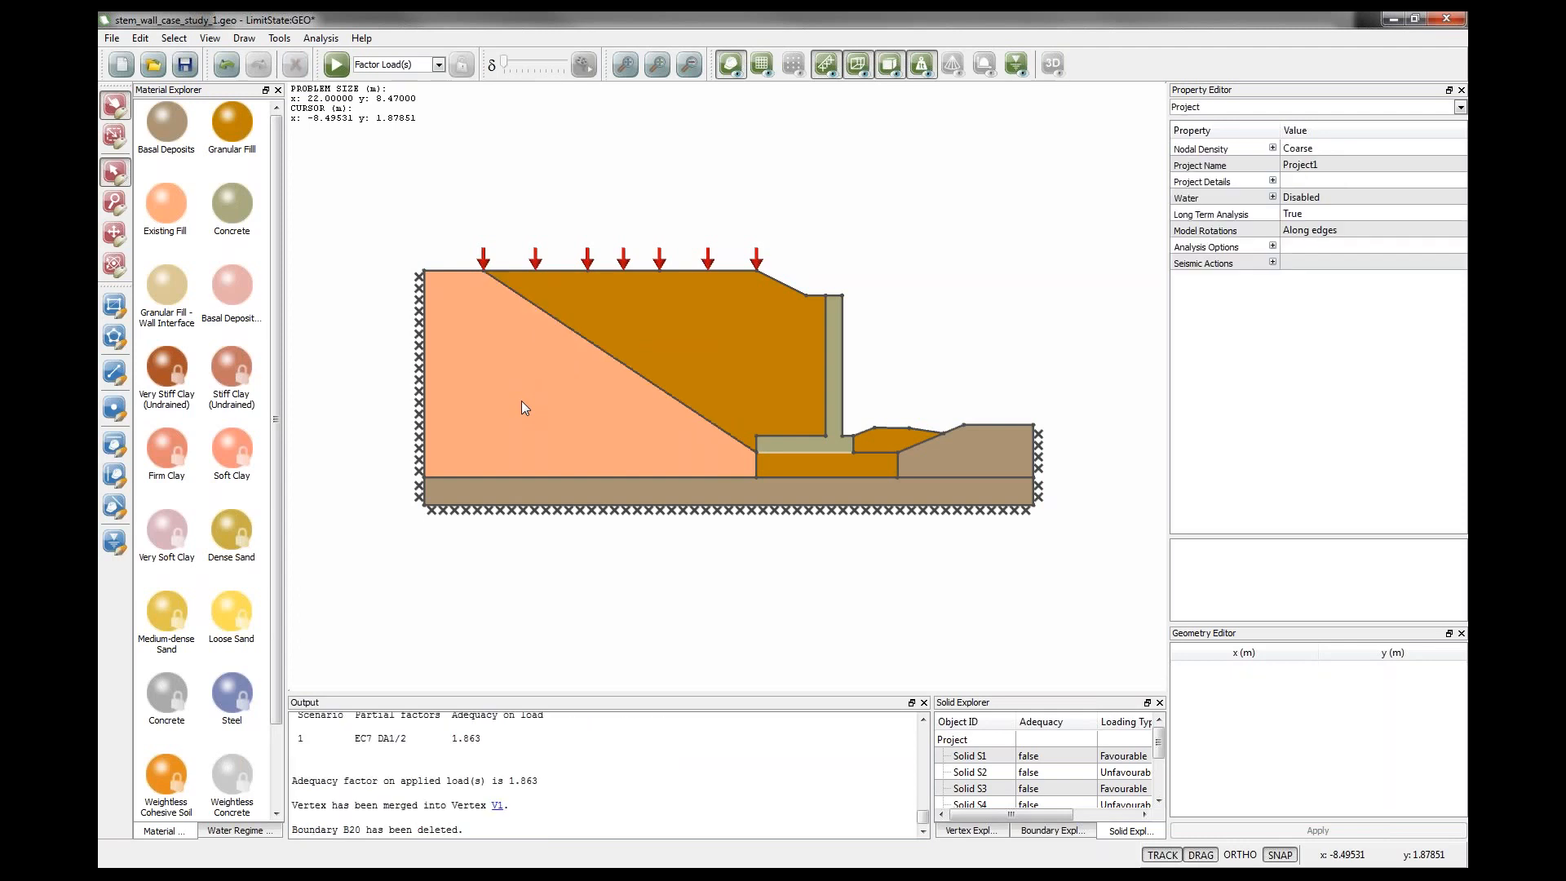
click(337, 70)
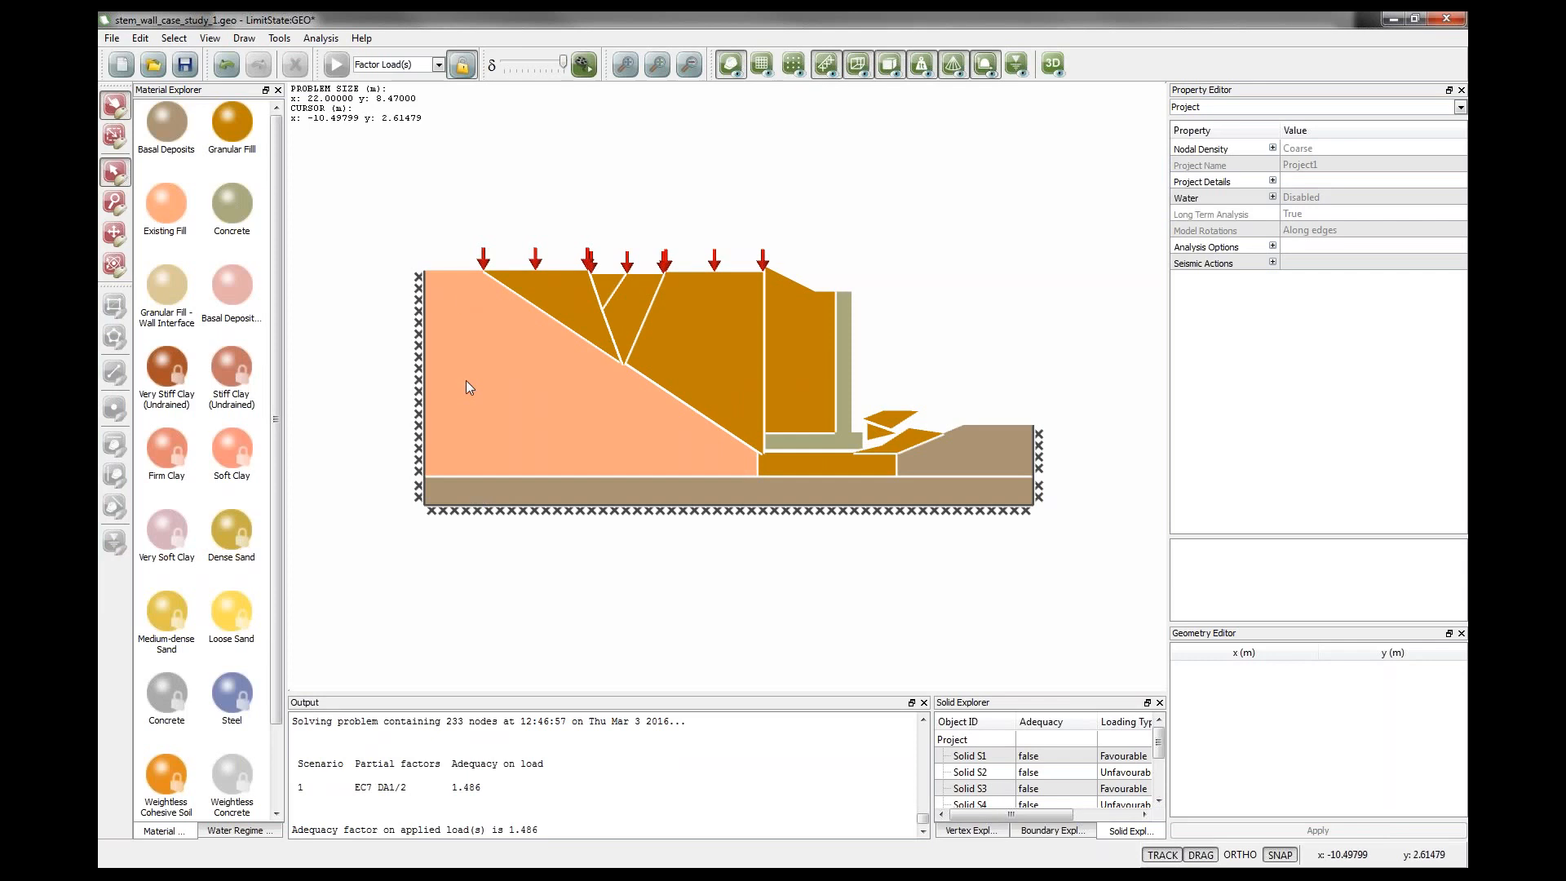
Generate a report for the critical current scenario with all sections included.
click(321, 40)
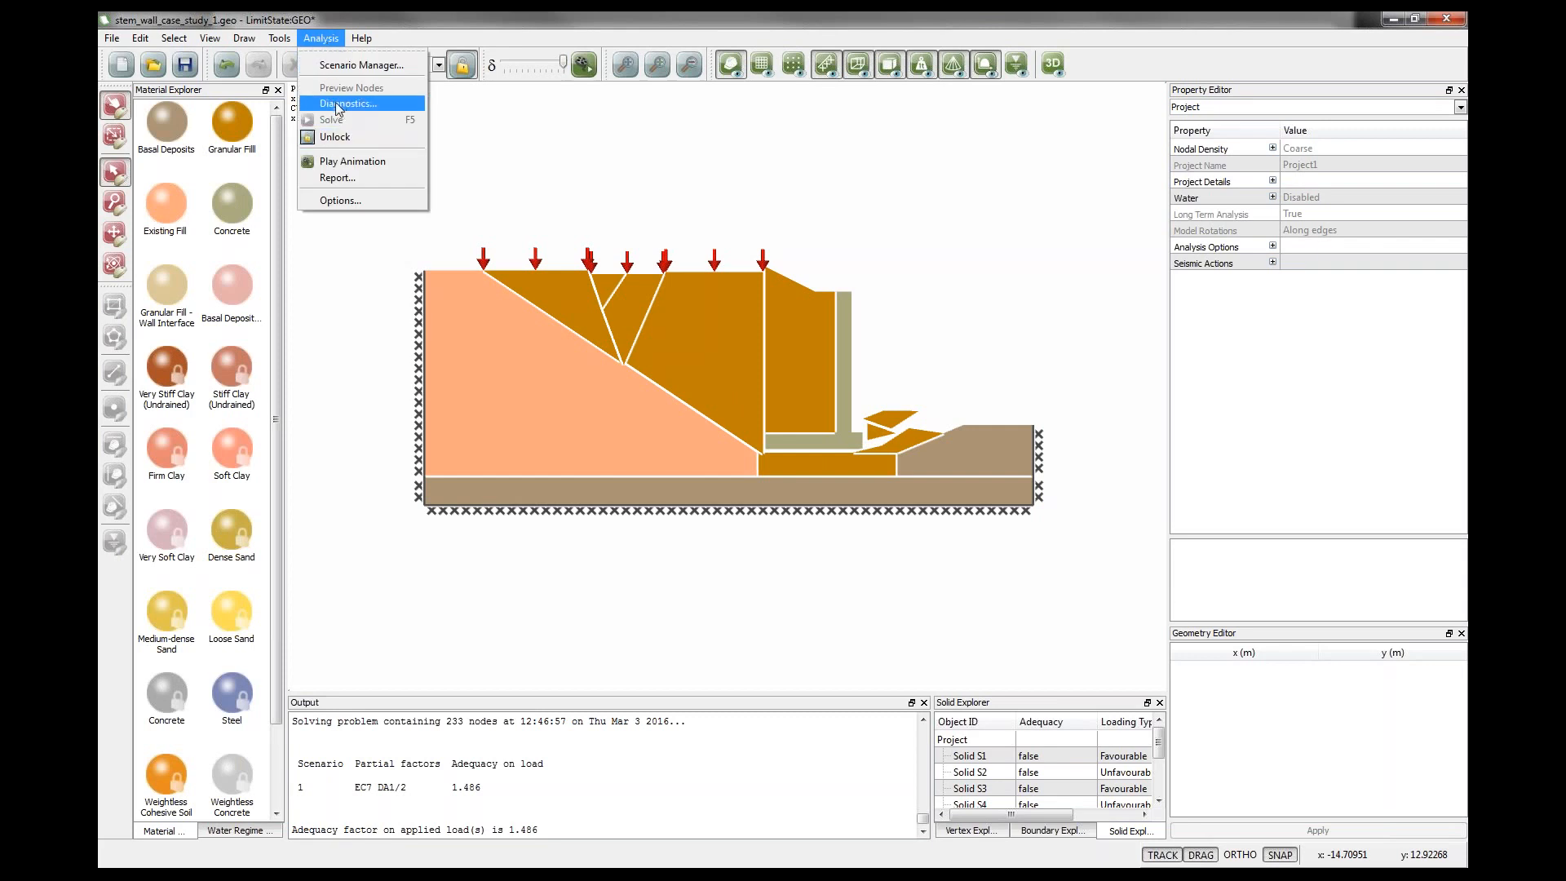
click(341, 180)
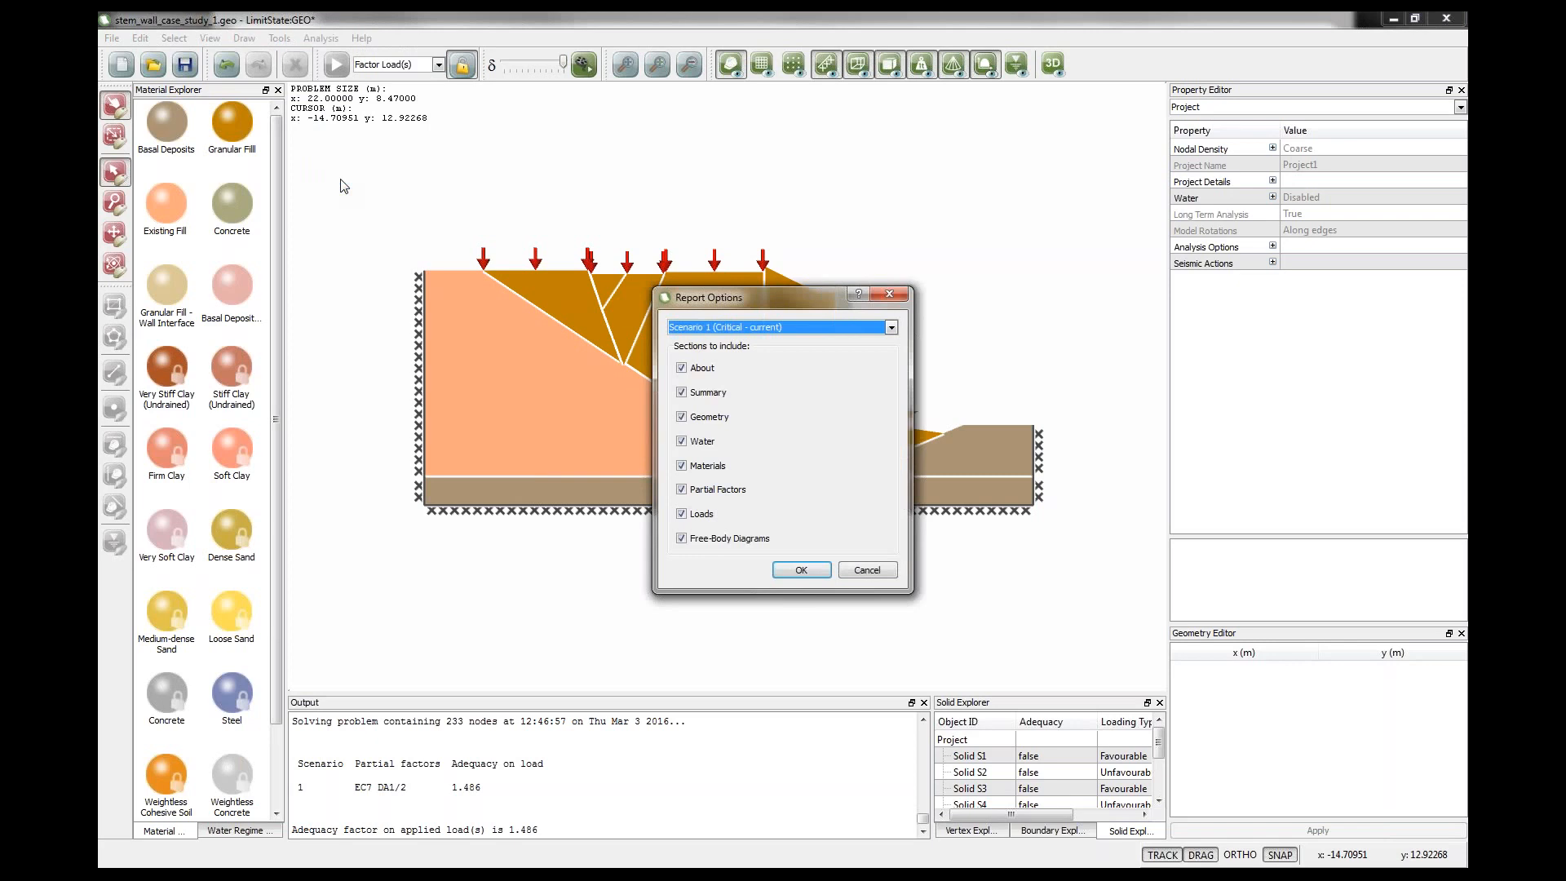
click(786, 575)
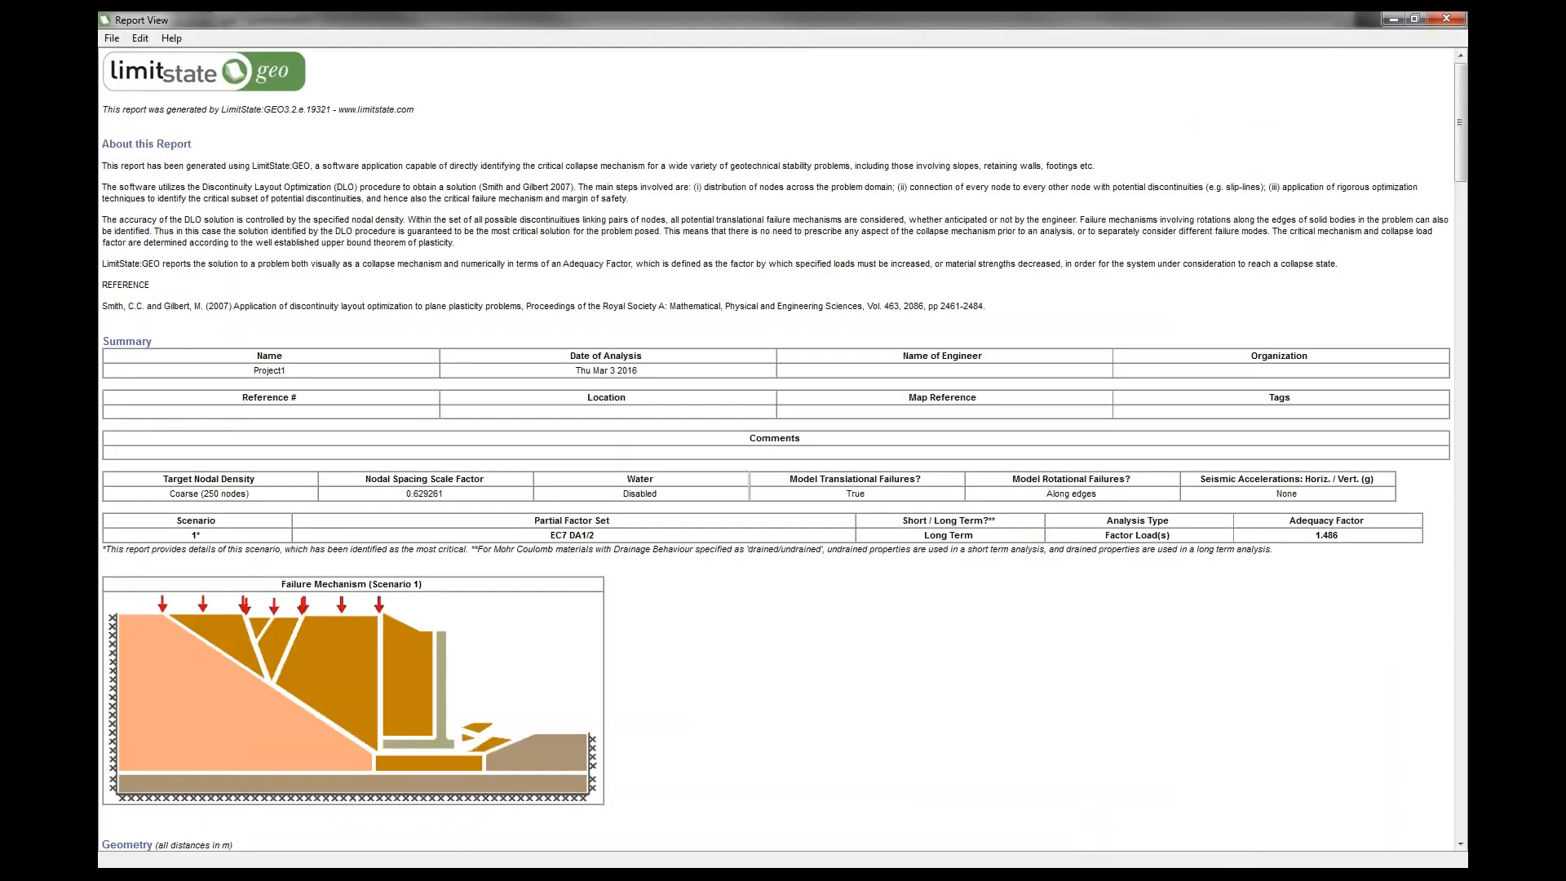
click(111, 41)
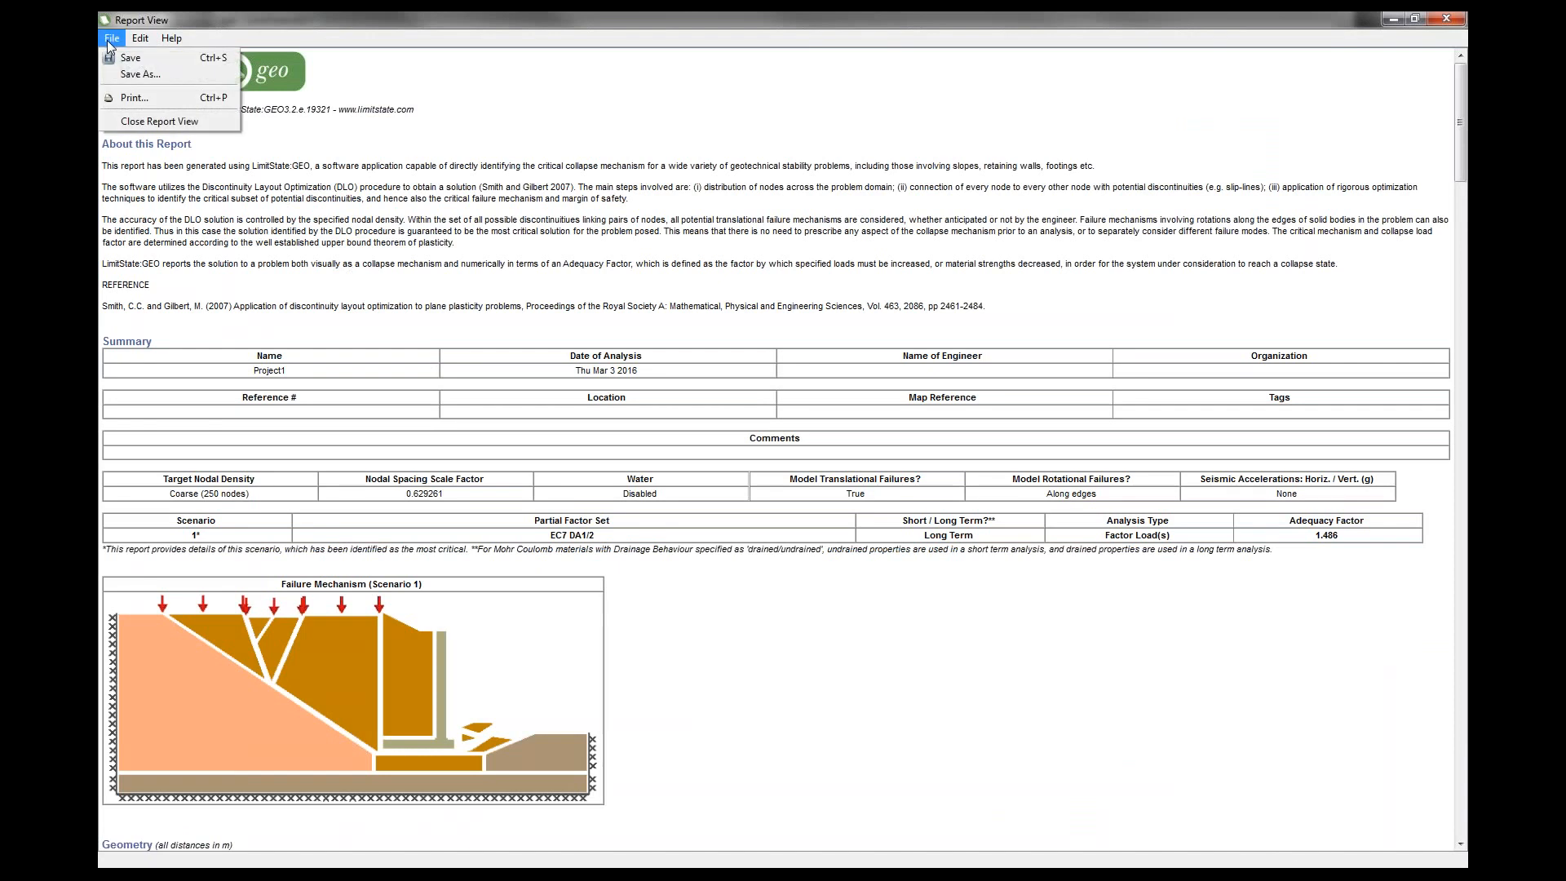
click(150, 79)
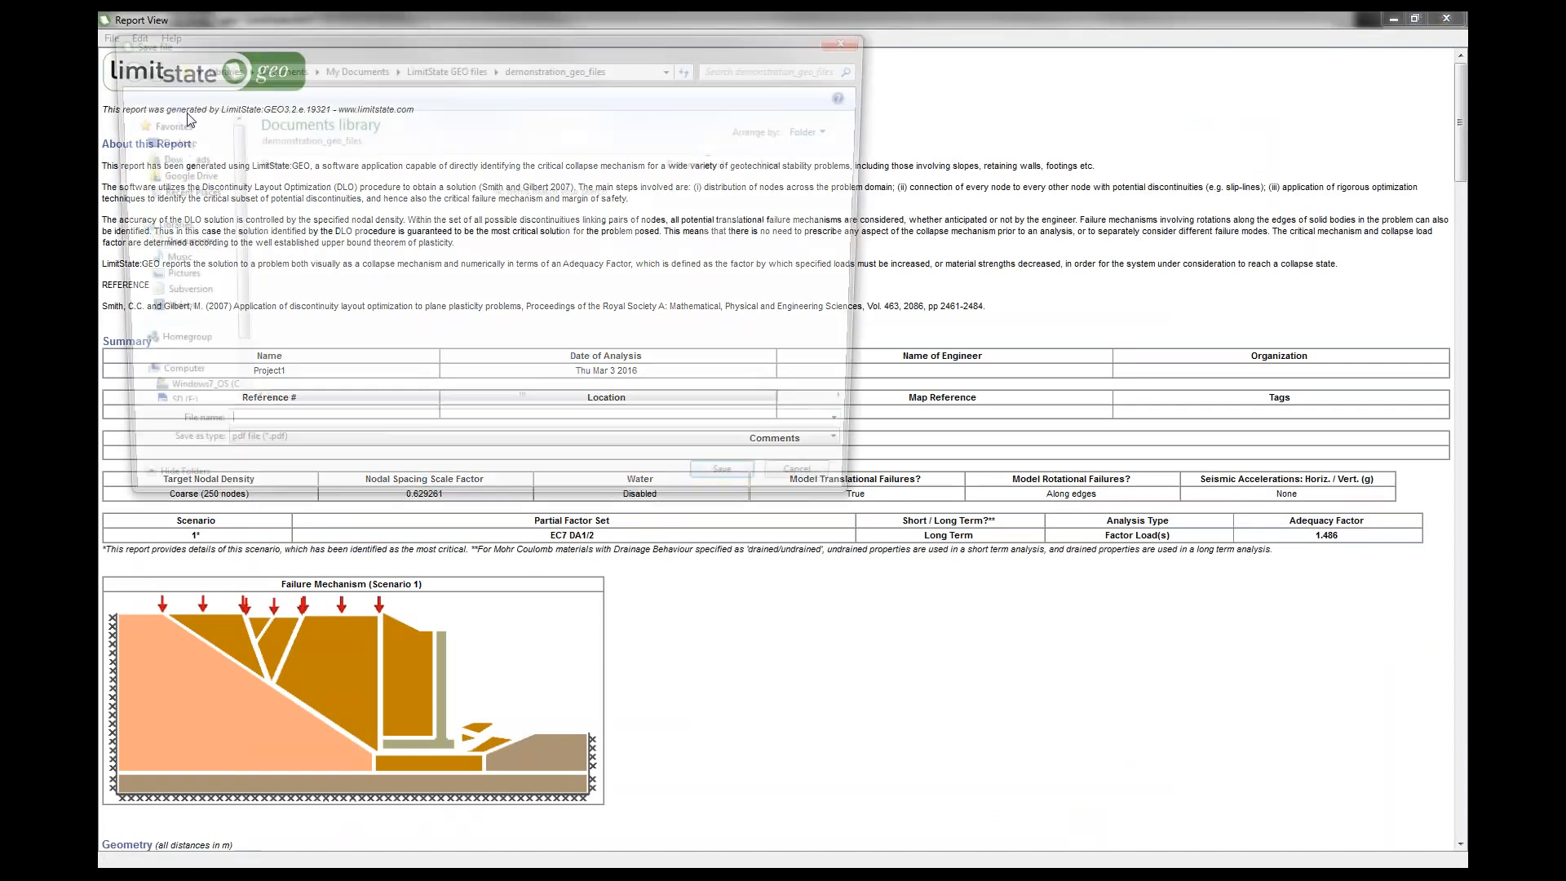
click(288, 455)
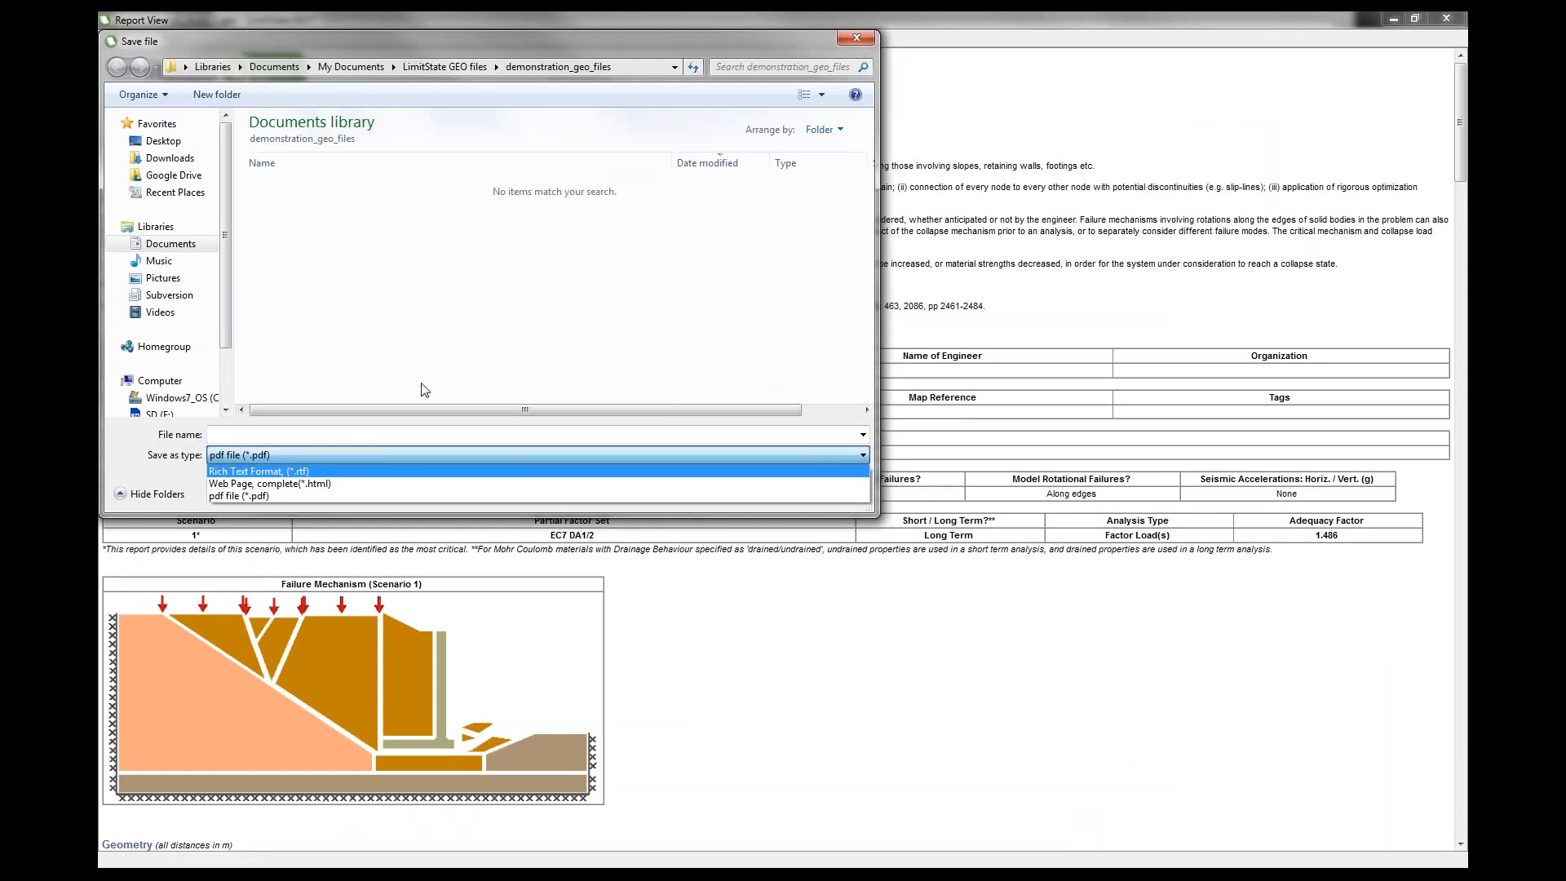
click(855, 39)
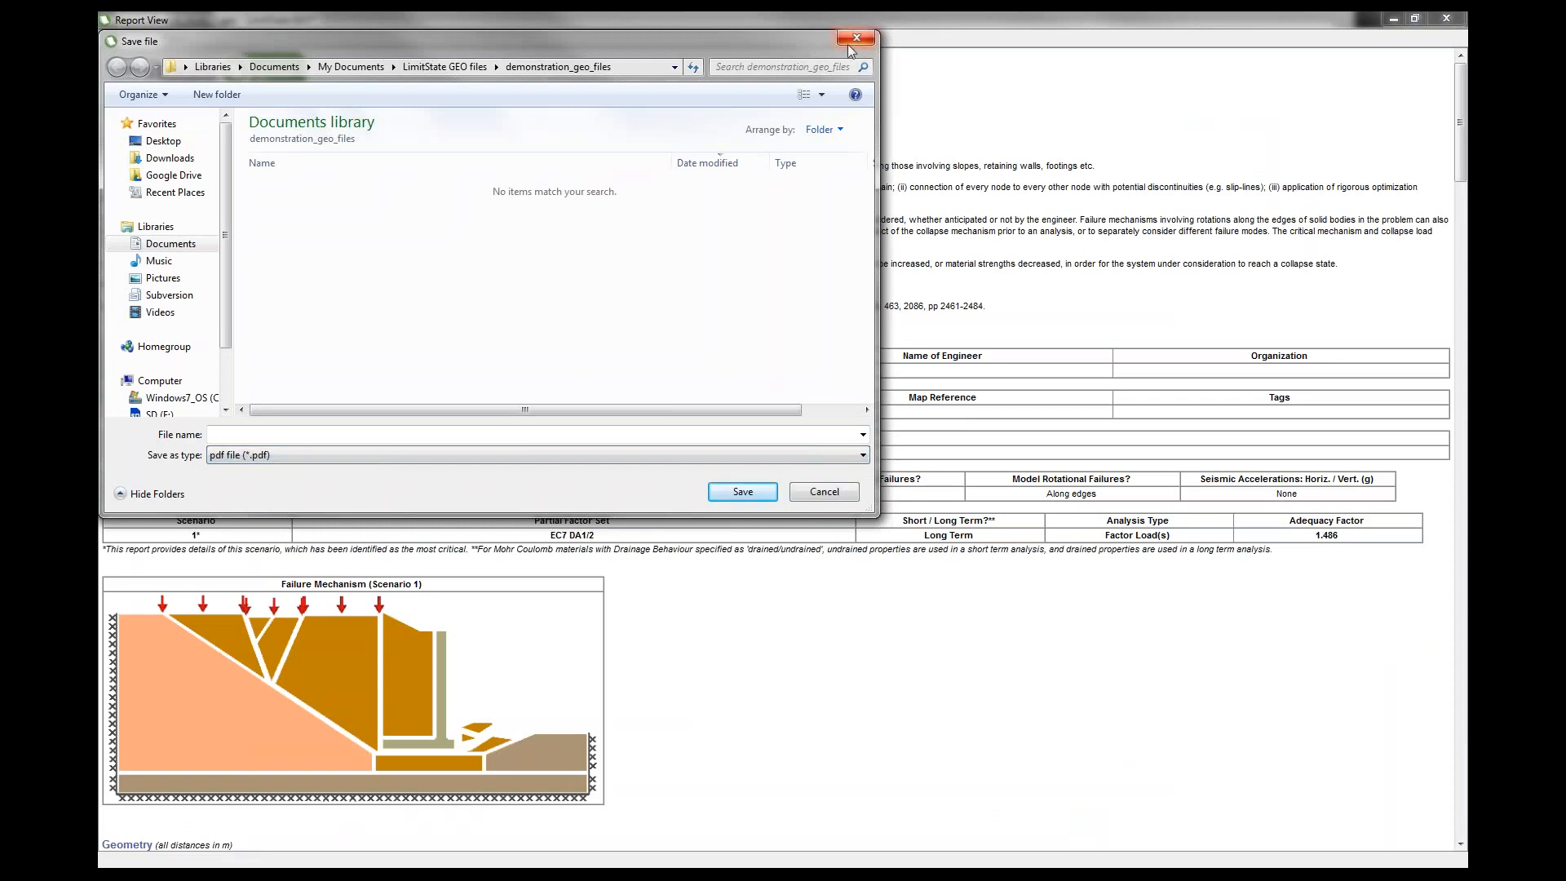
click(822, 493)
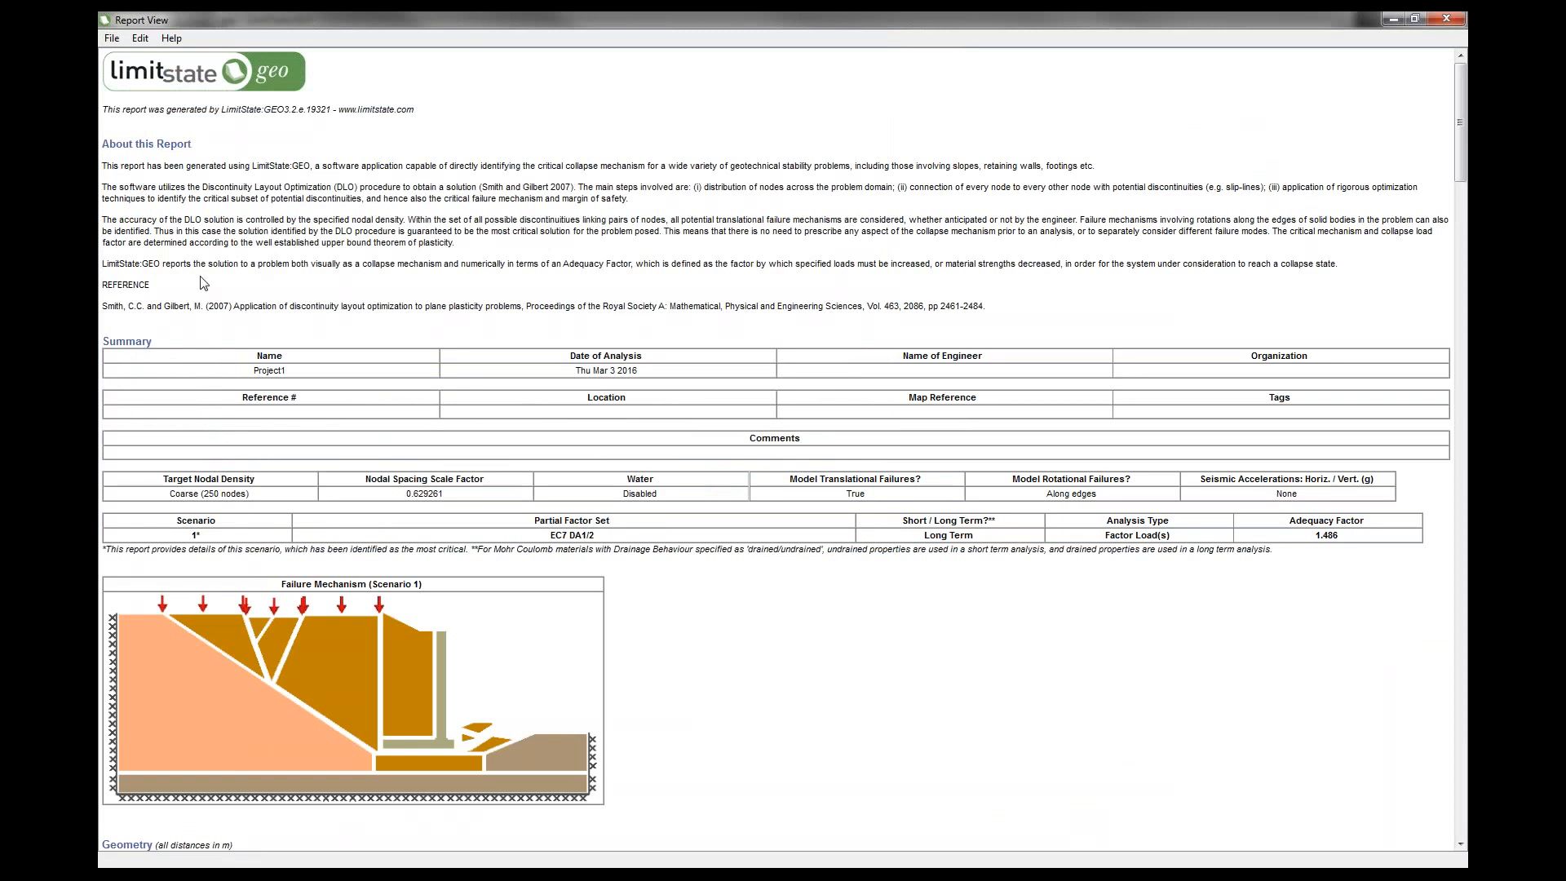
Scroll through the report to review the geometry, materials, partial factors, loads and free-body diagrams.
scroll(203, 283, down, 3)
scroll(320, 509, down, 2)
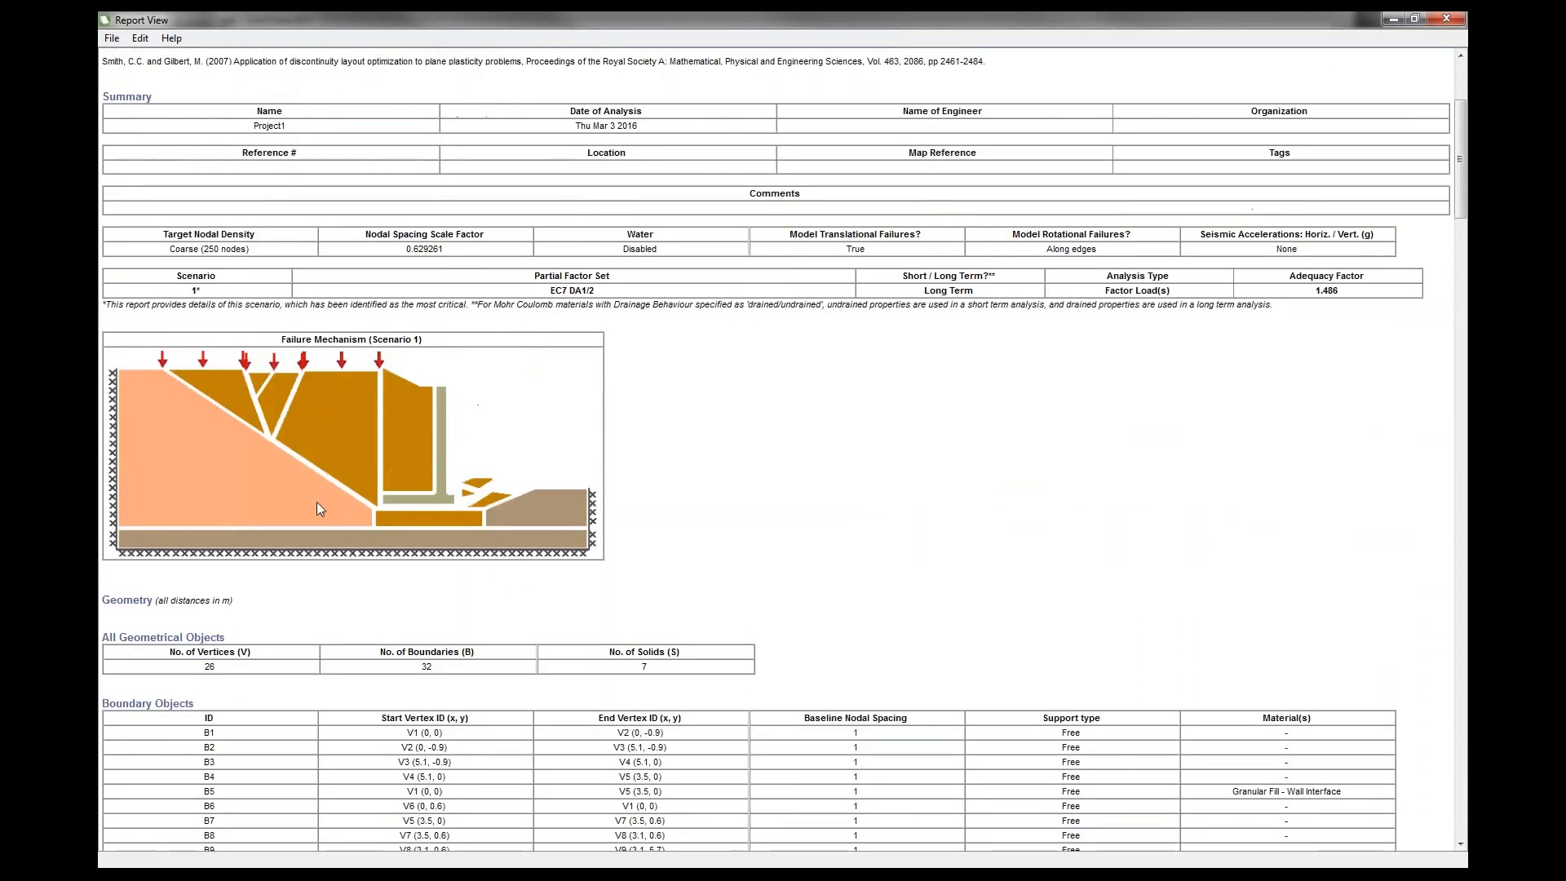
scroll(340, 507, down, 5)
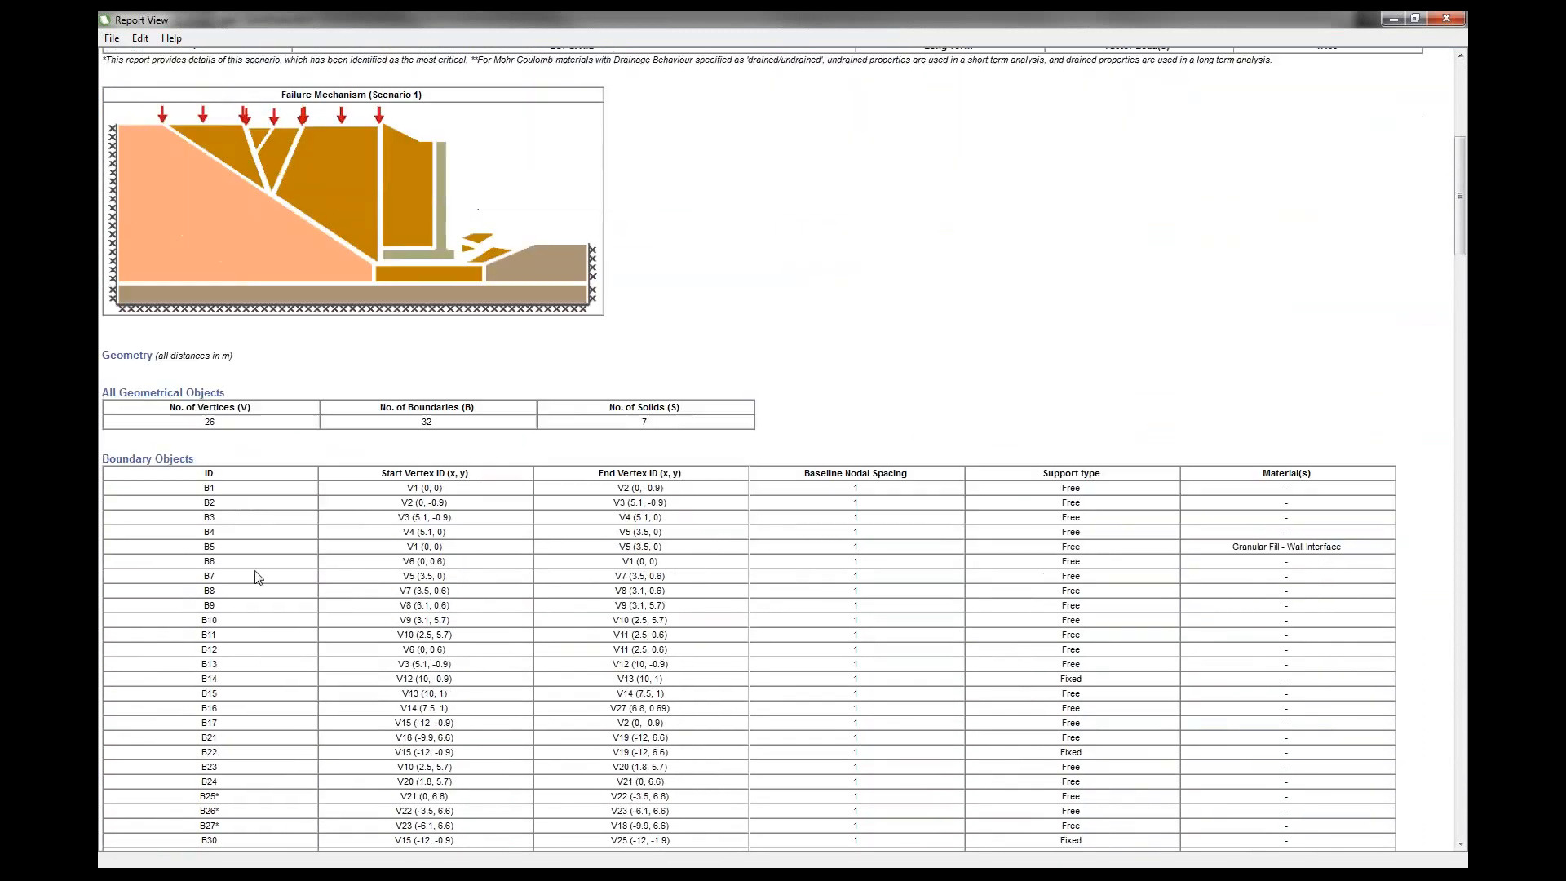
scroll(256, 577, down, 2)
scroll(255, 576, down, 11)
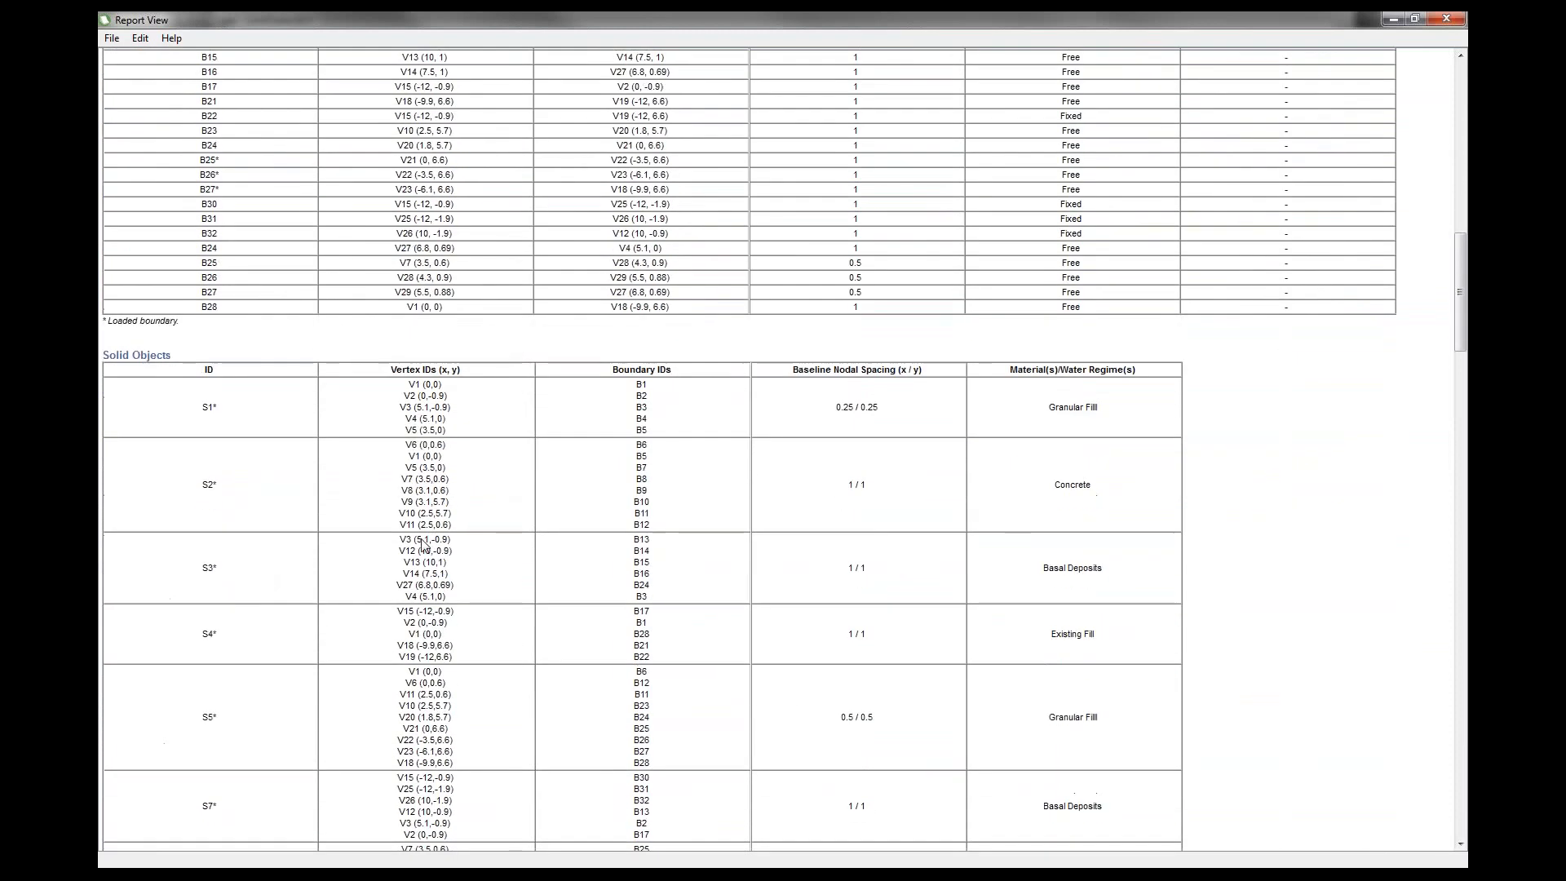
scroll(501, 636, down, 11)
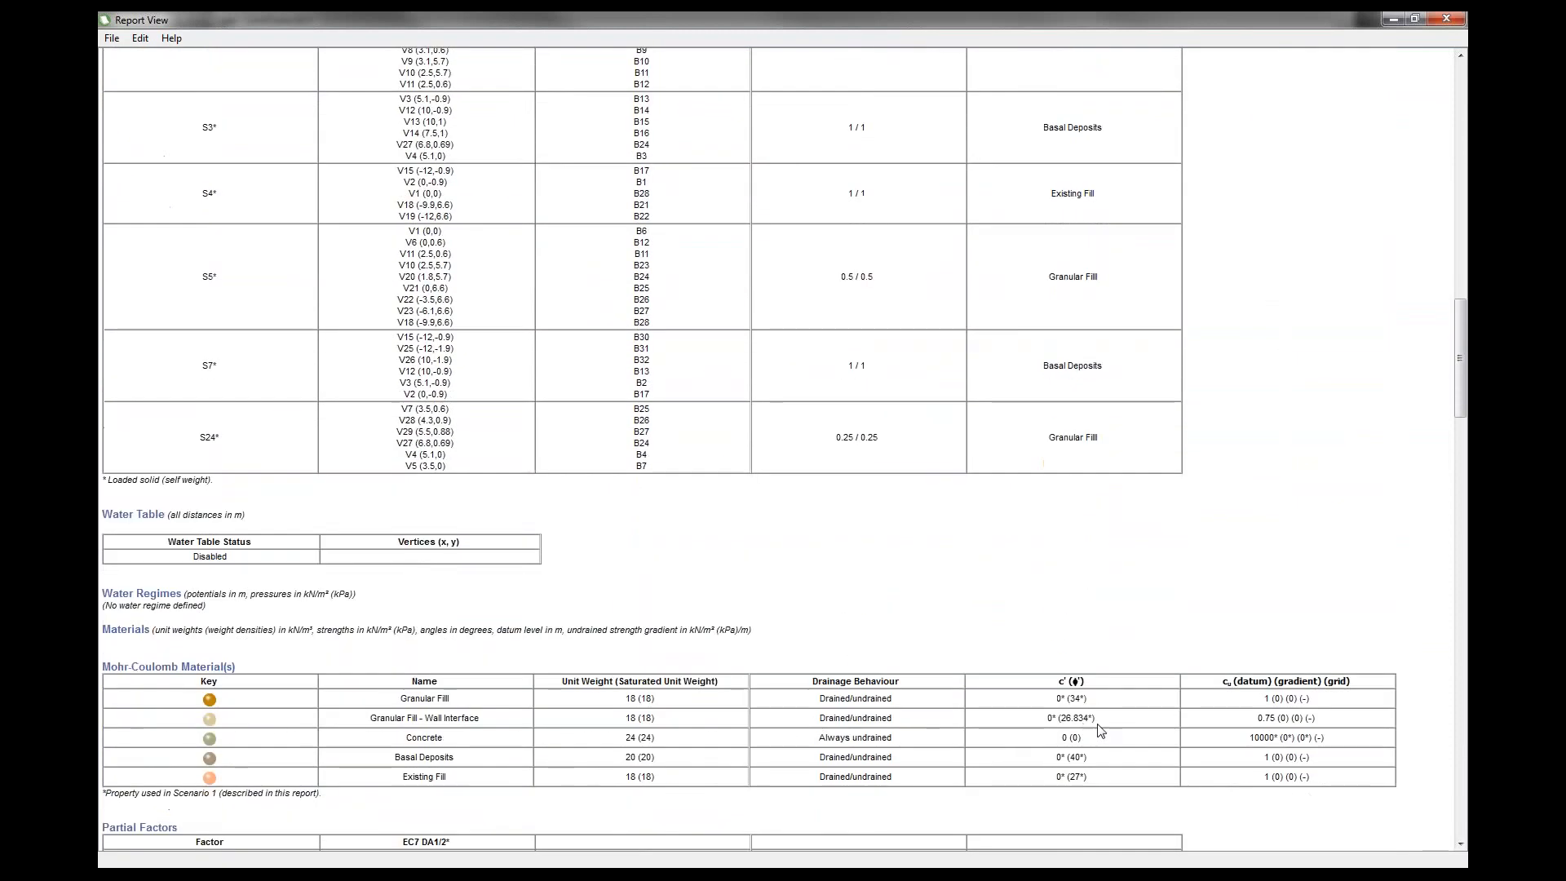
scroll(1100, 730, down, 4)
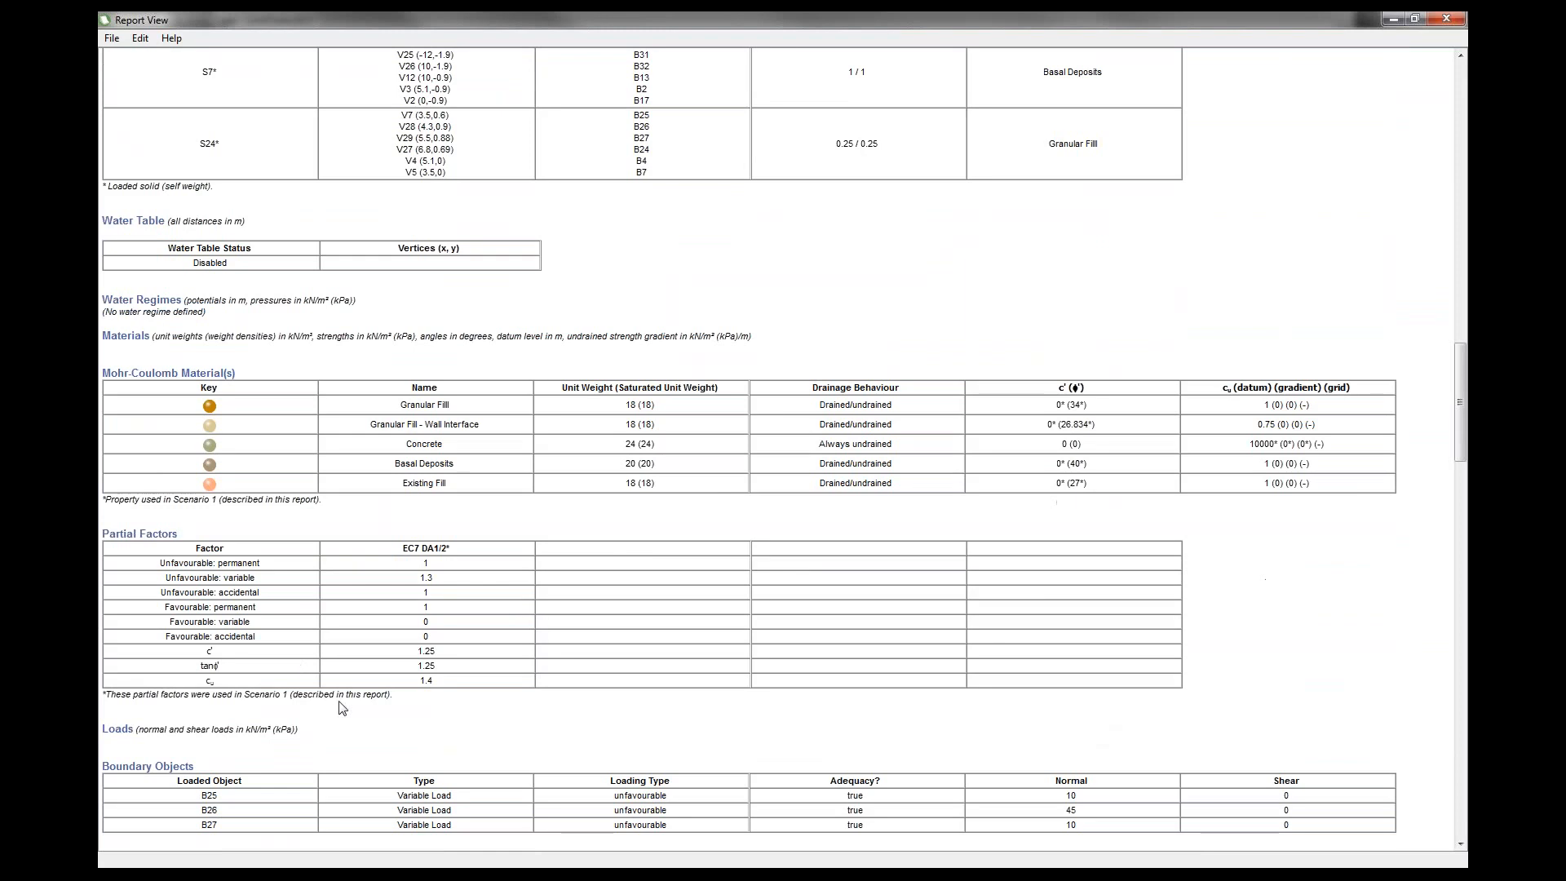
scroll(352, 715, down, 10)
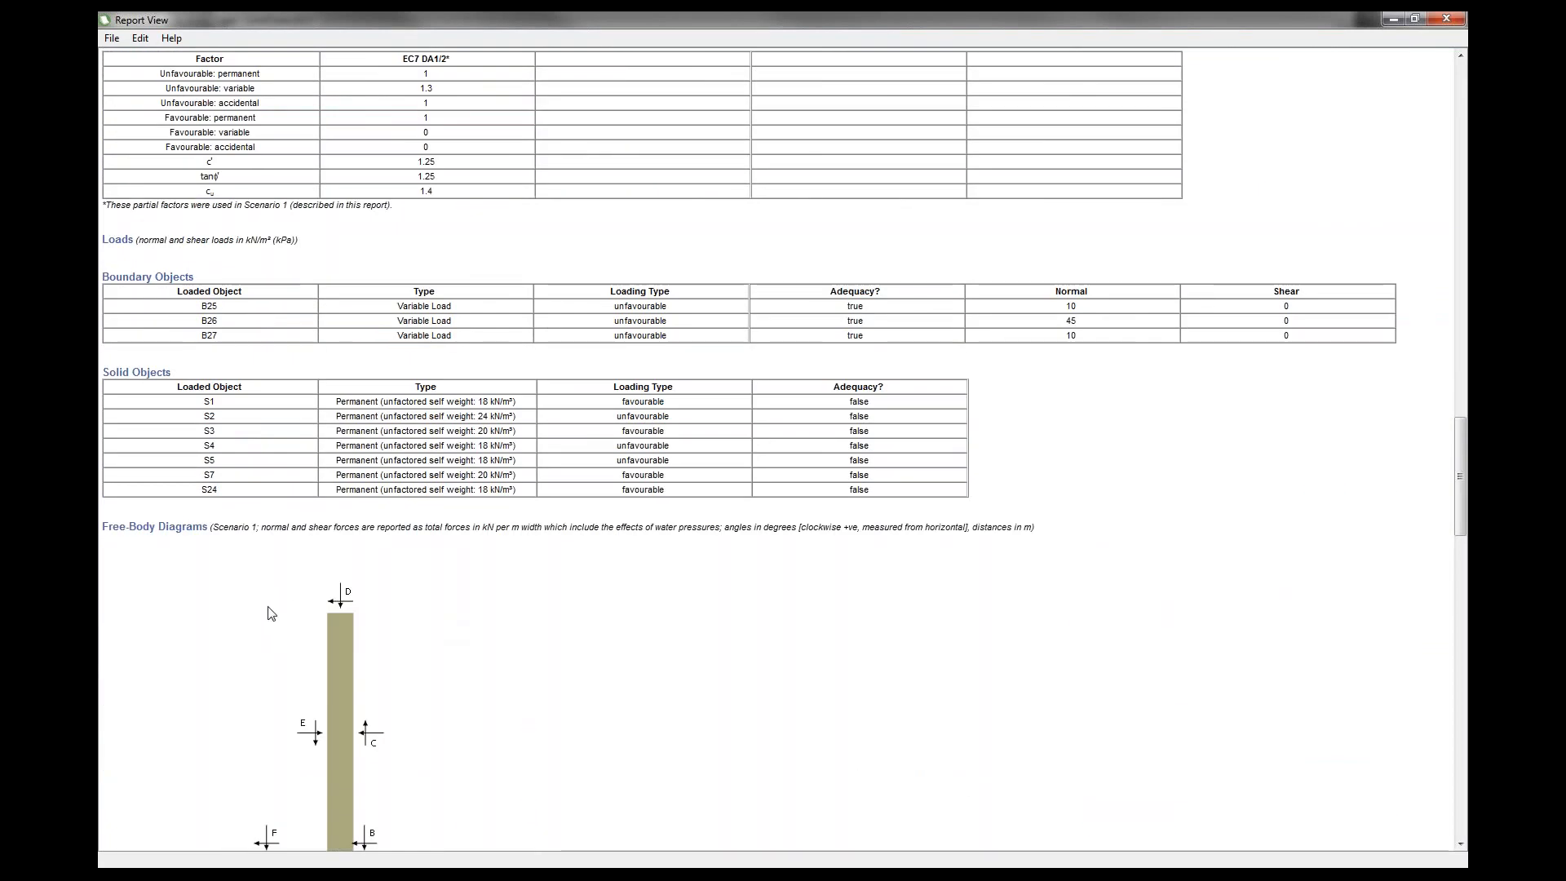
scroll(287, 604, down, 14)
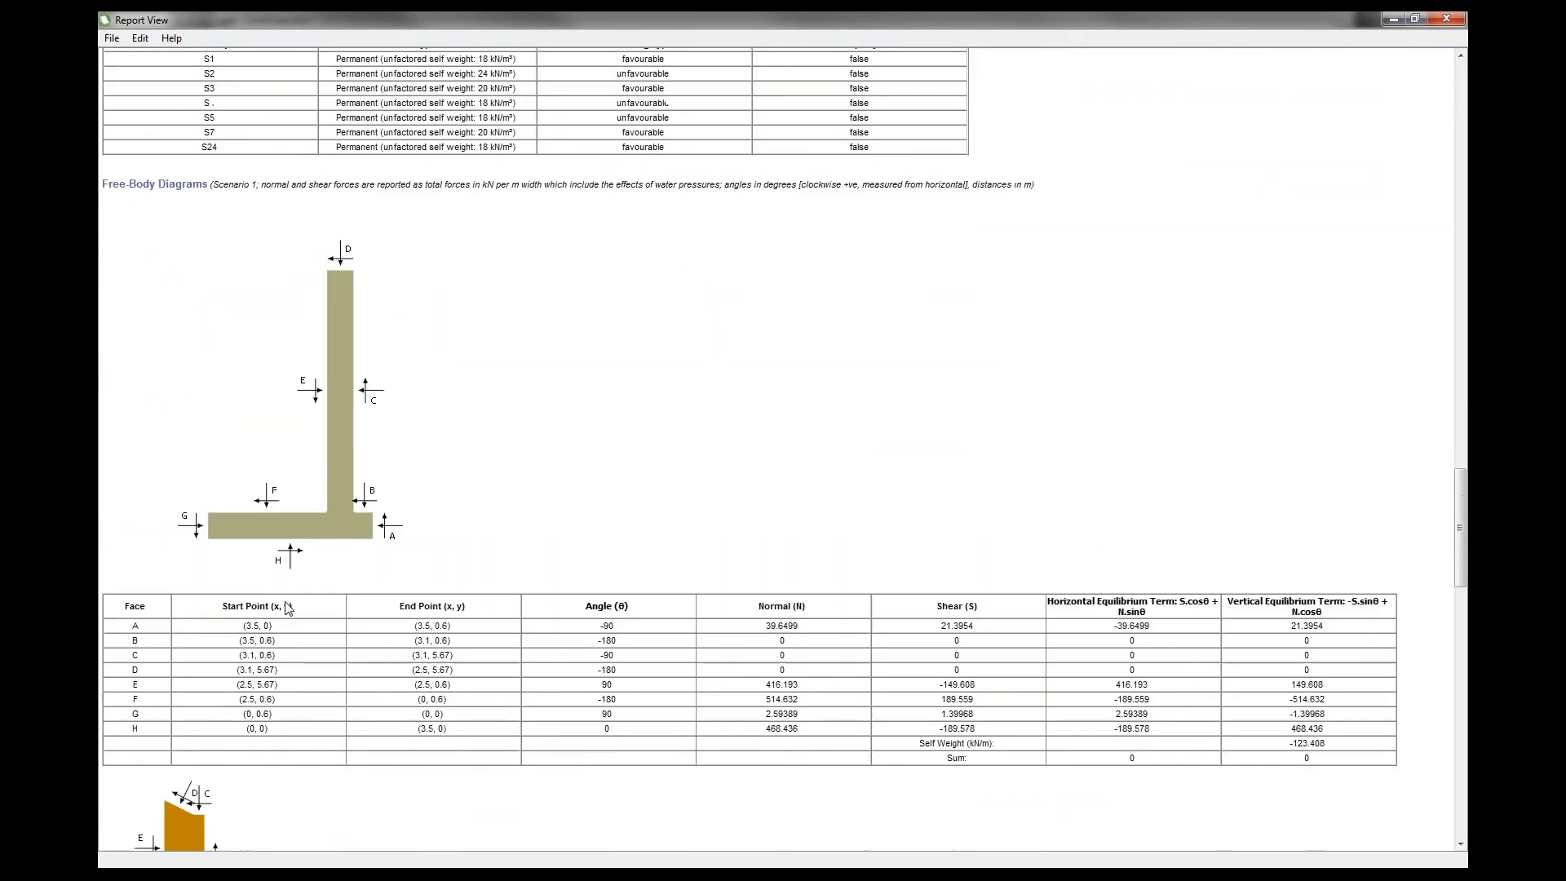
scroll(230, 774, down, 12)
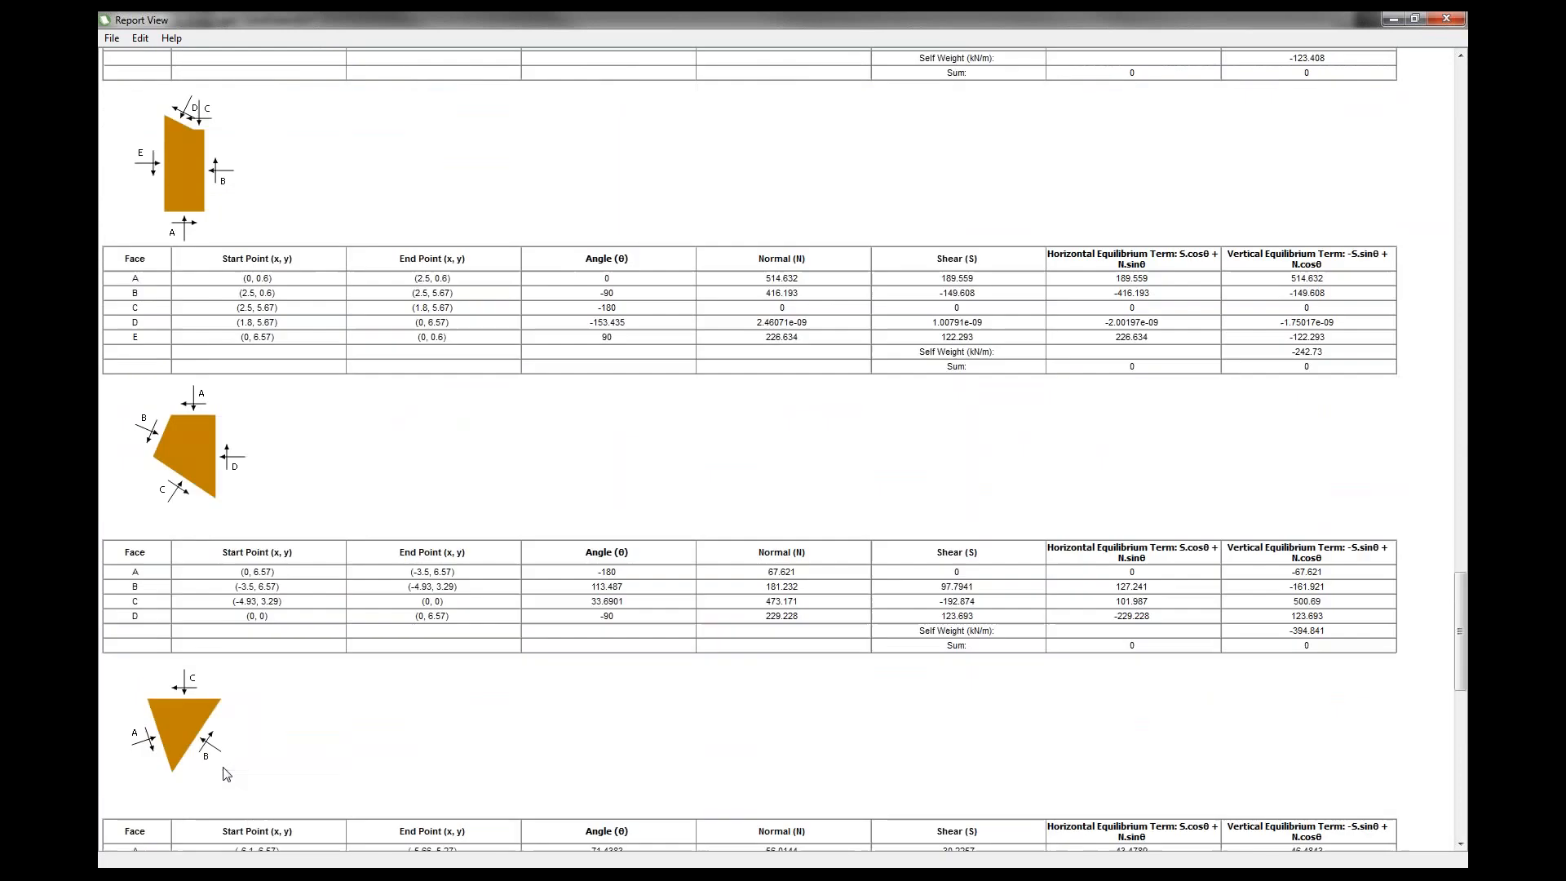
scroll(226, 765, down, 4)
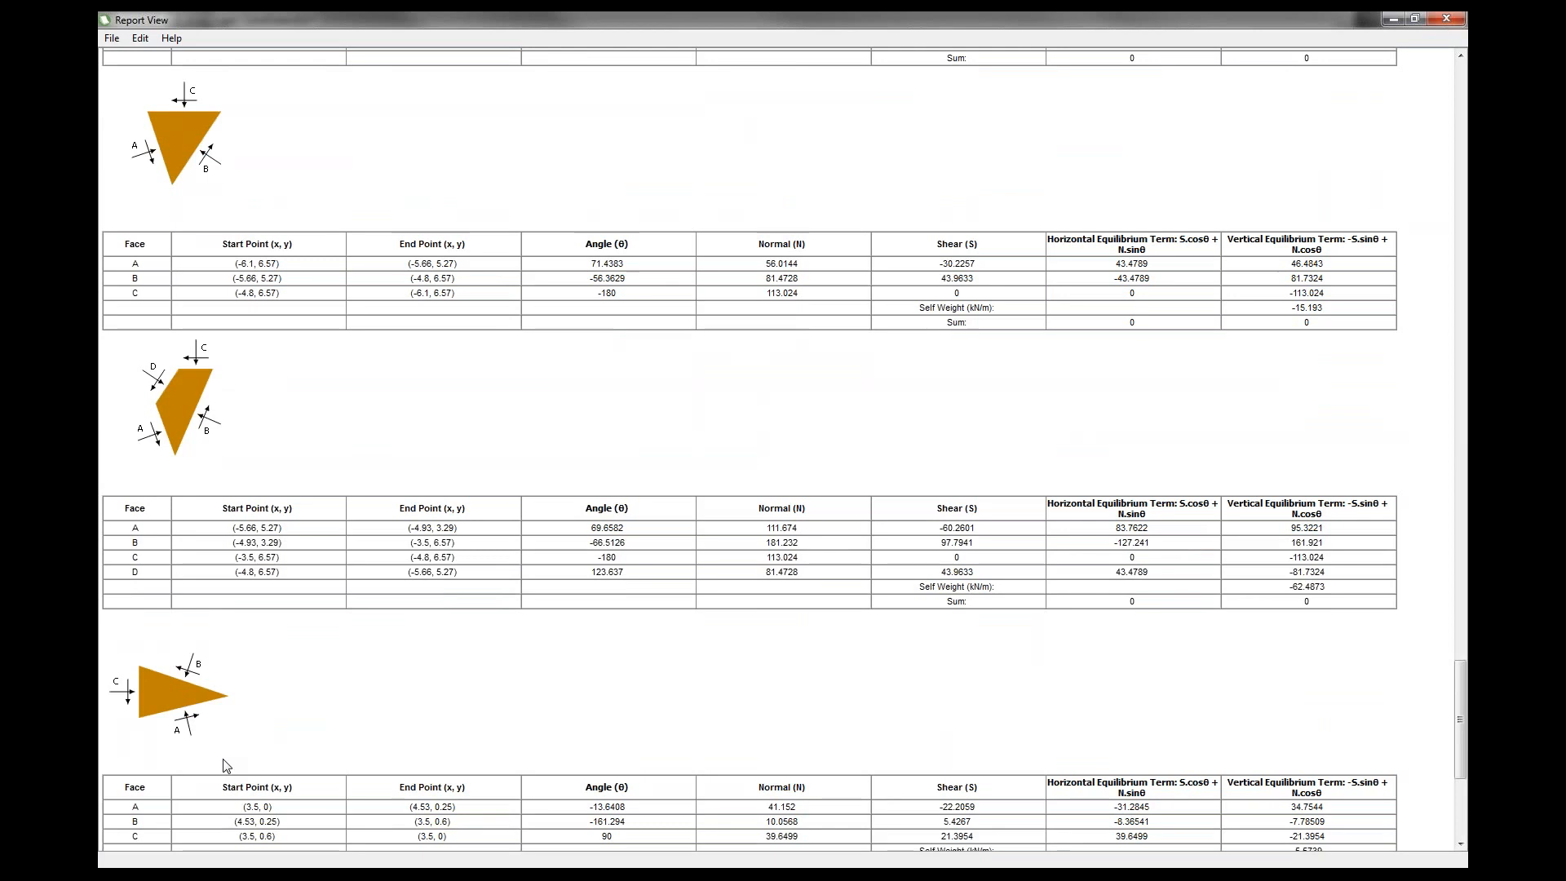
scroll(273, 626, up, 15)
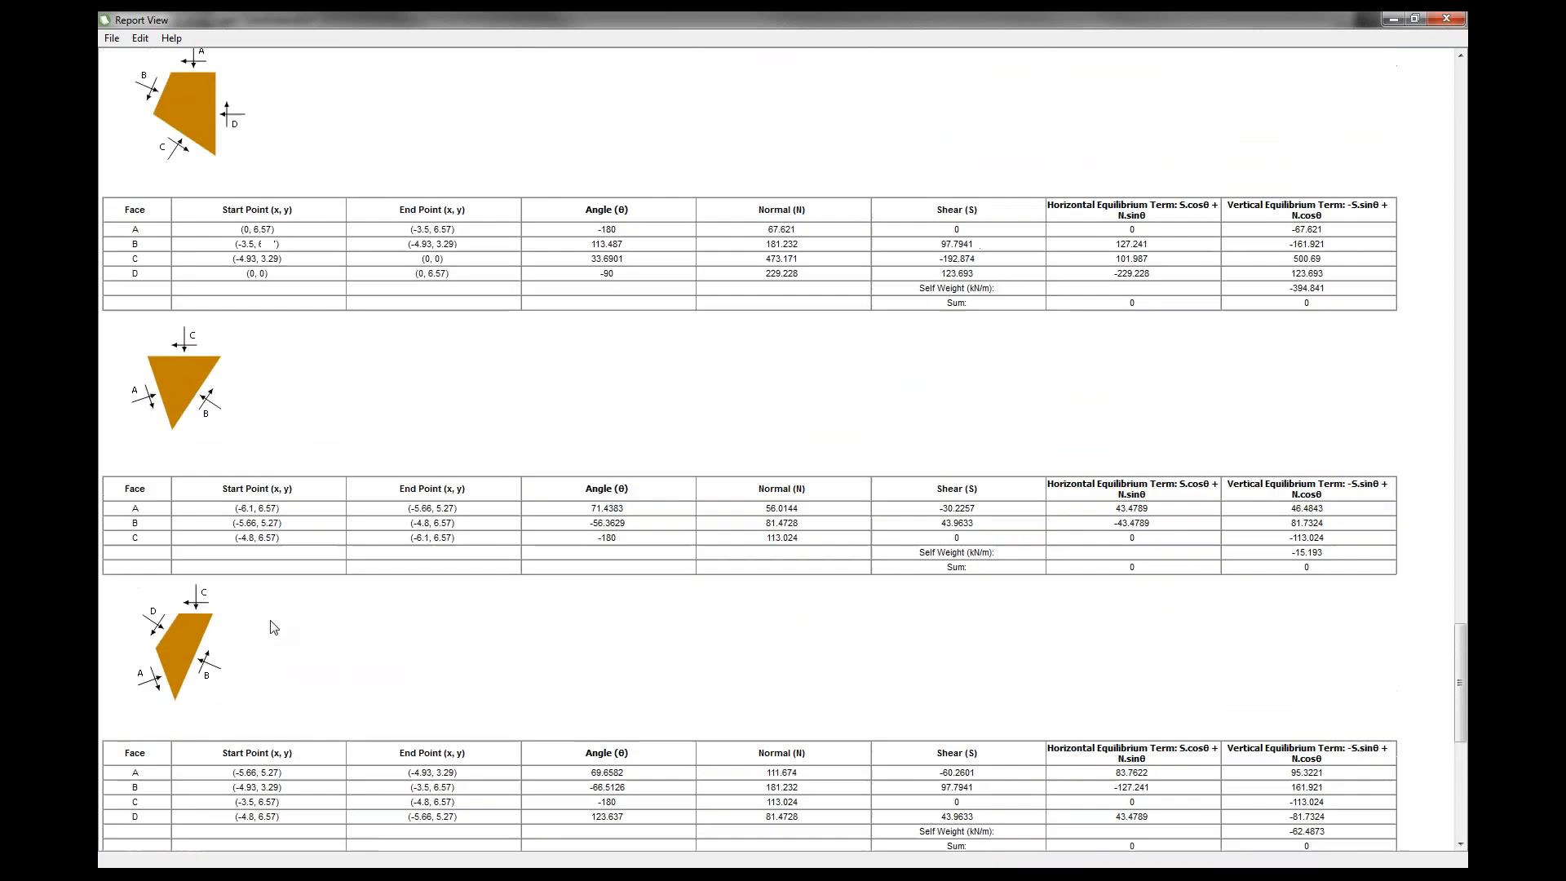
scroll(272, 625, up, 15)
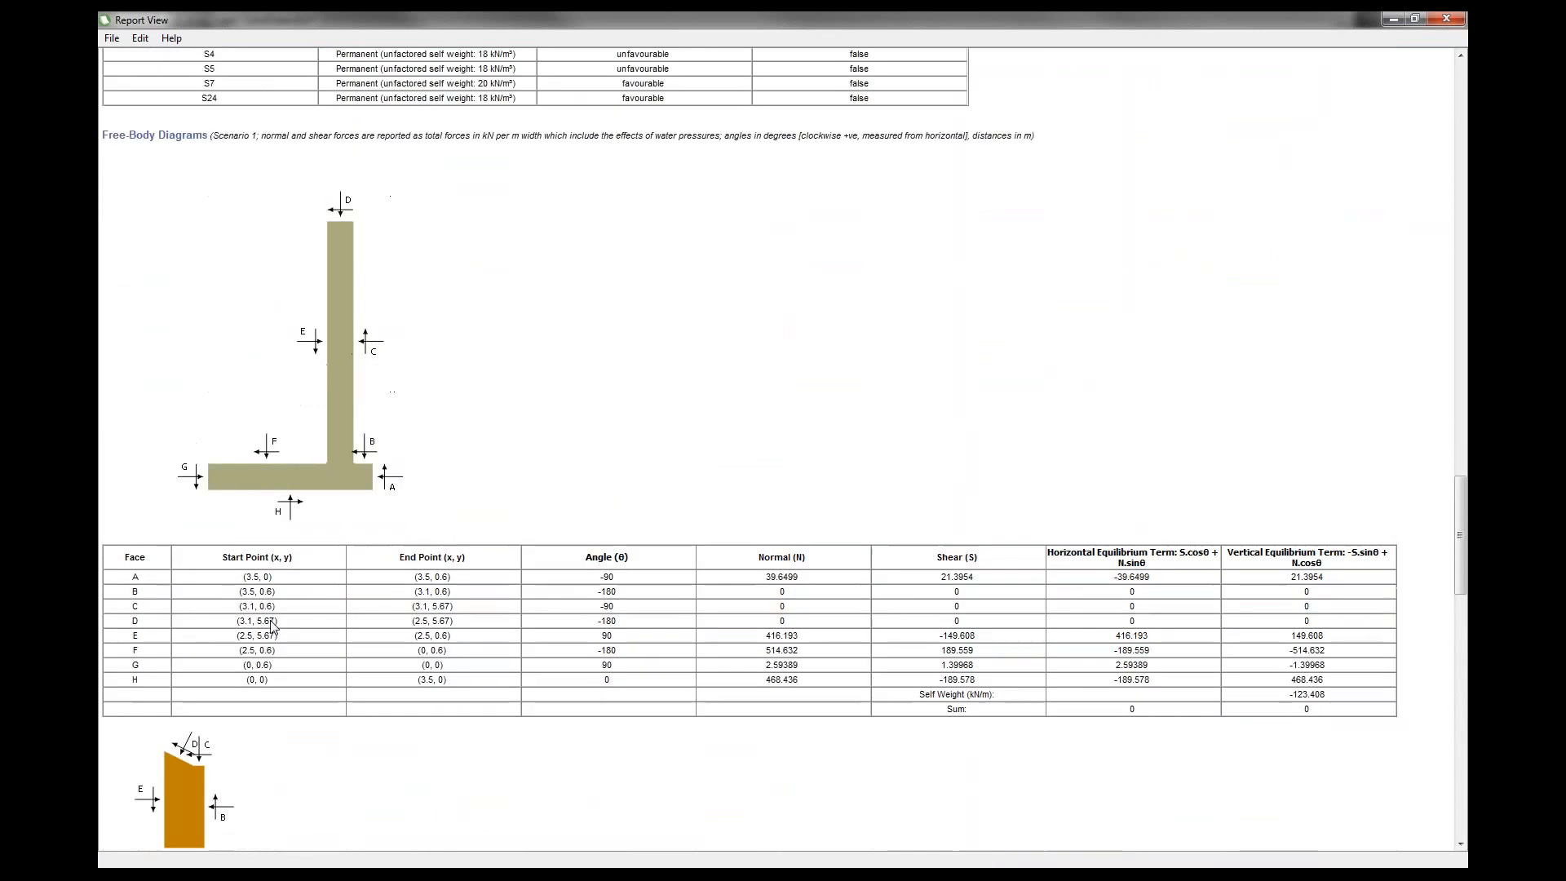
scroll(273, 626, up, 3)
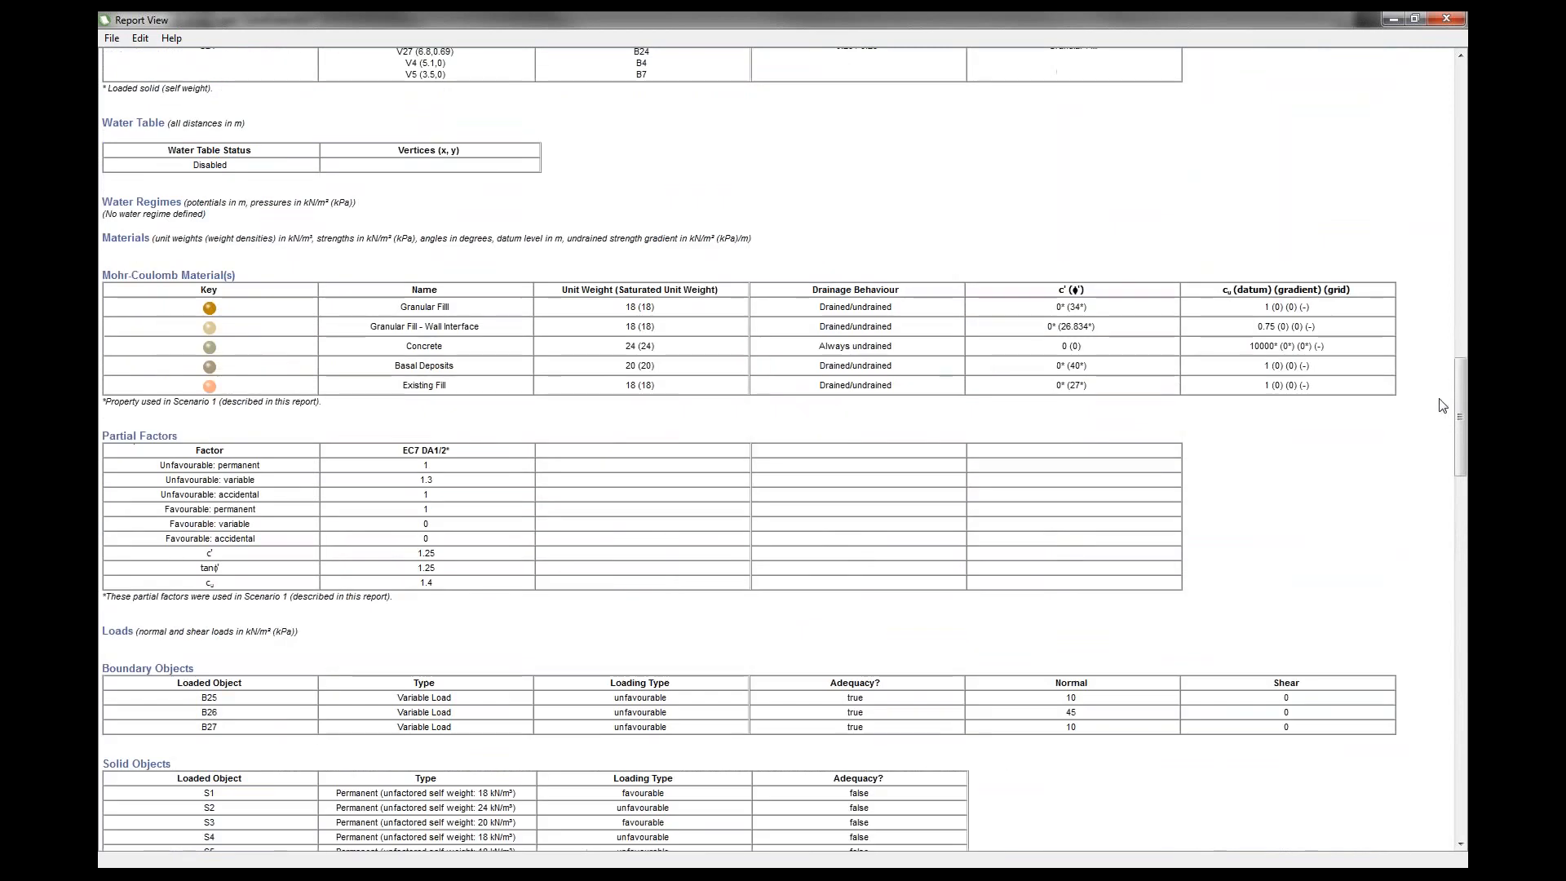
Finish scrolling through the report and close the report window.
scroll(1457, 413, up, 15)
drag(1467, 216, 1467, 99)
click(1447, 20)
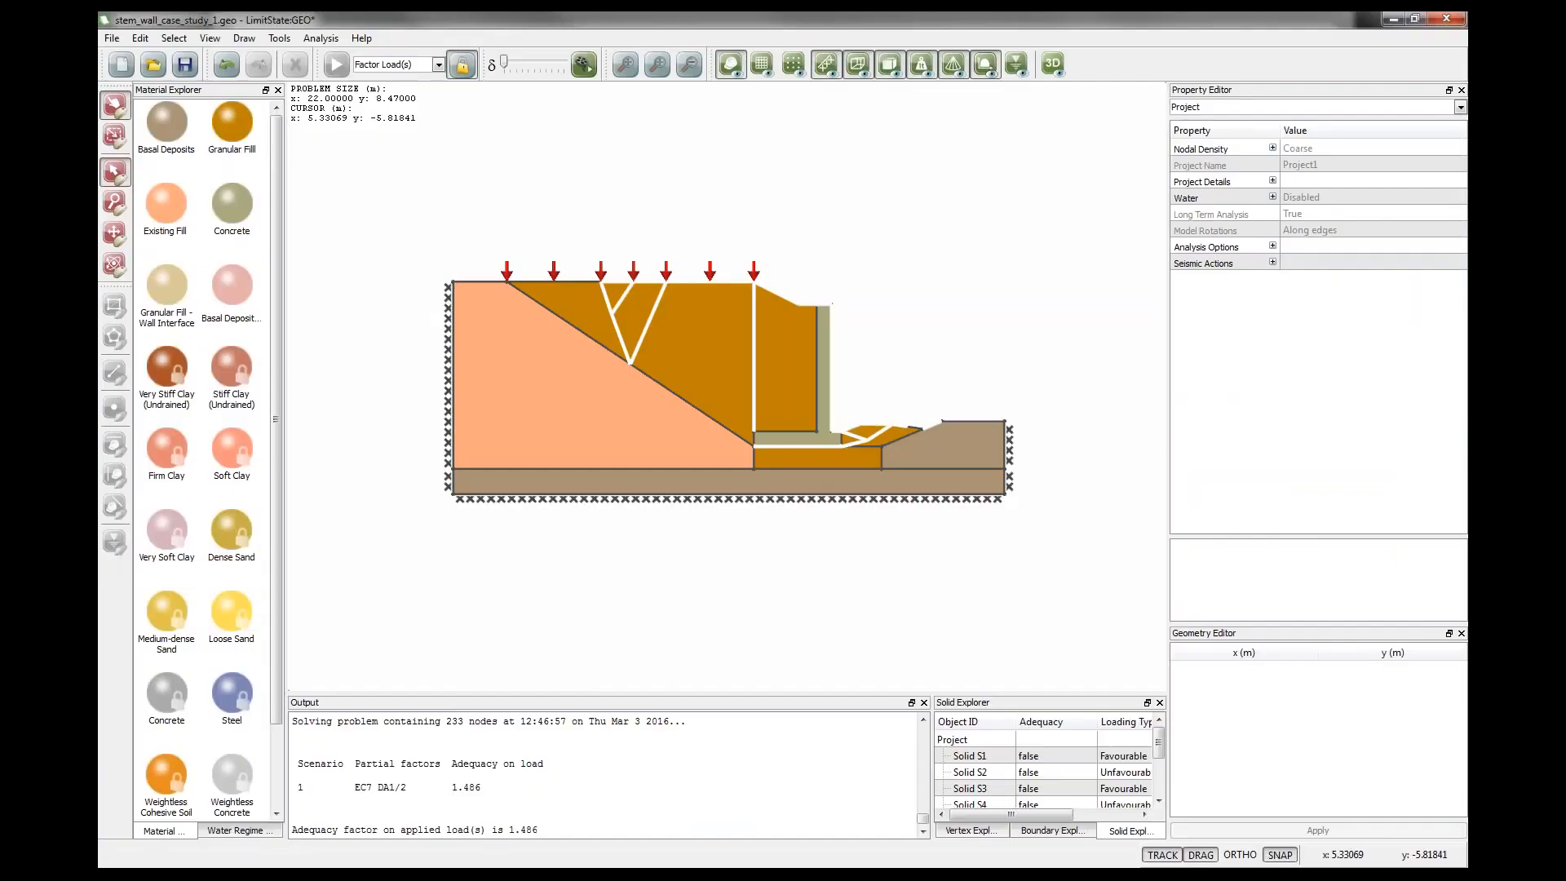
Unlock the model and, with ortho on, shift the wall heel's left edge about 0.7 m further left.
click(463, 65)
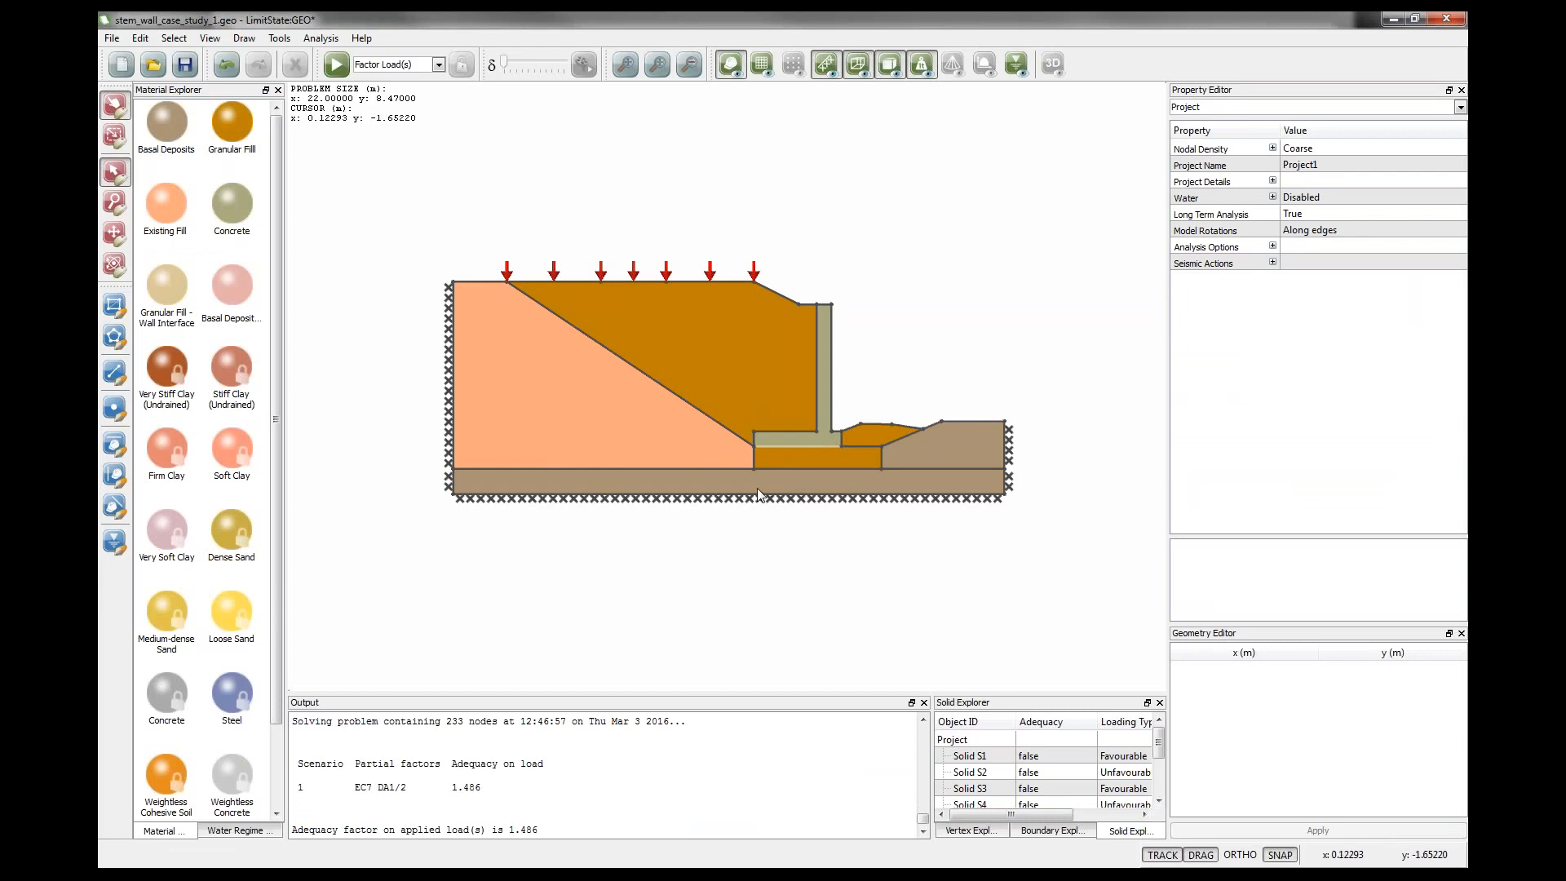
click(754, 439)
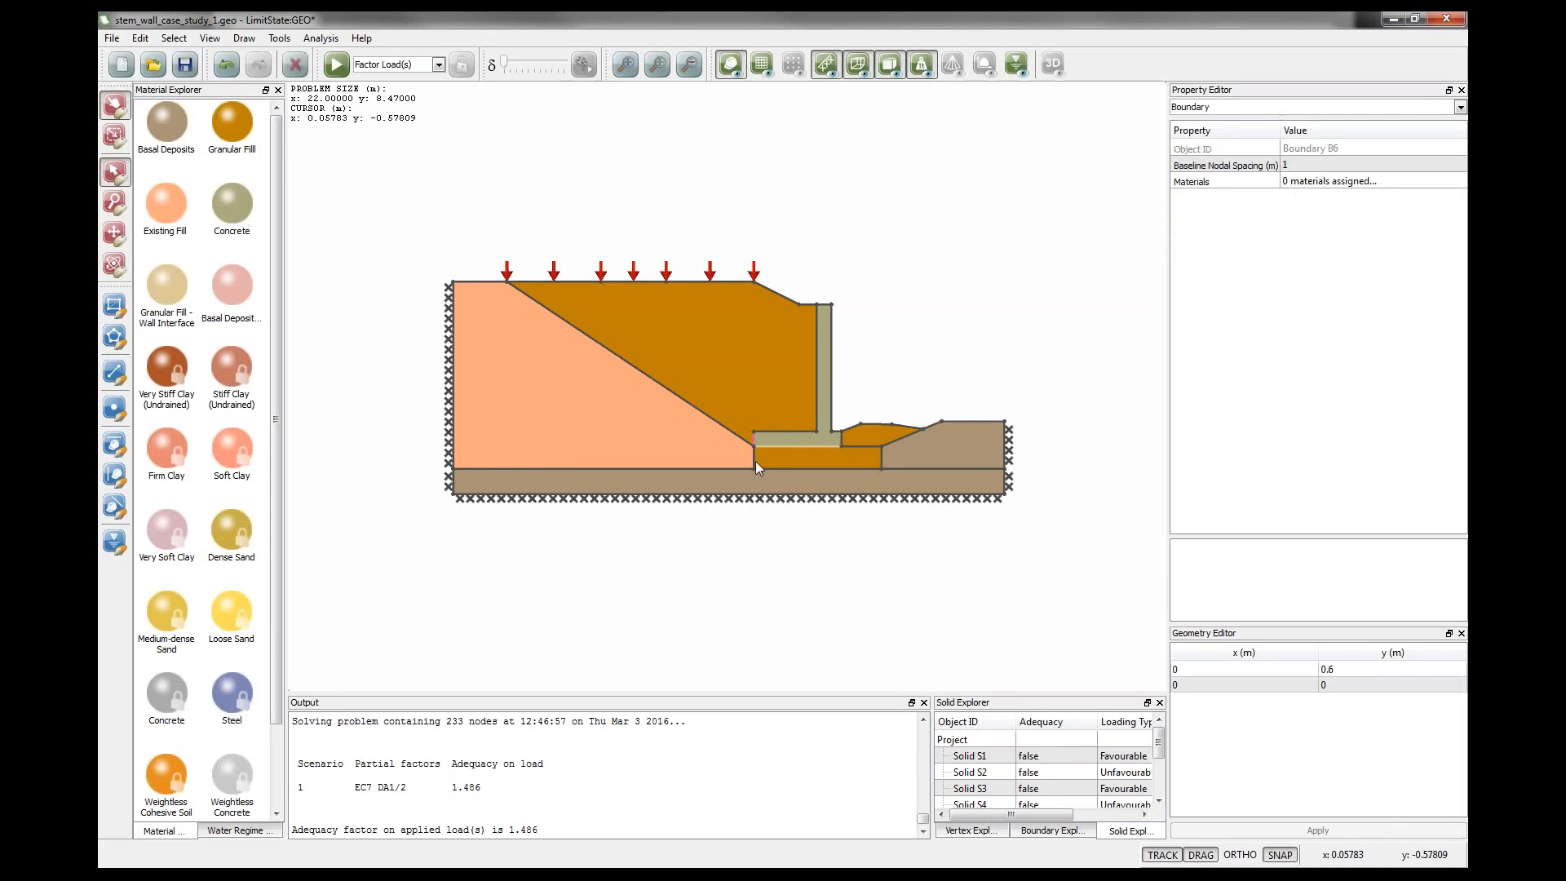
click(752, 460)
ctrl+click(753, 438)
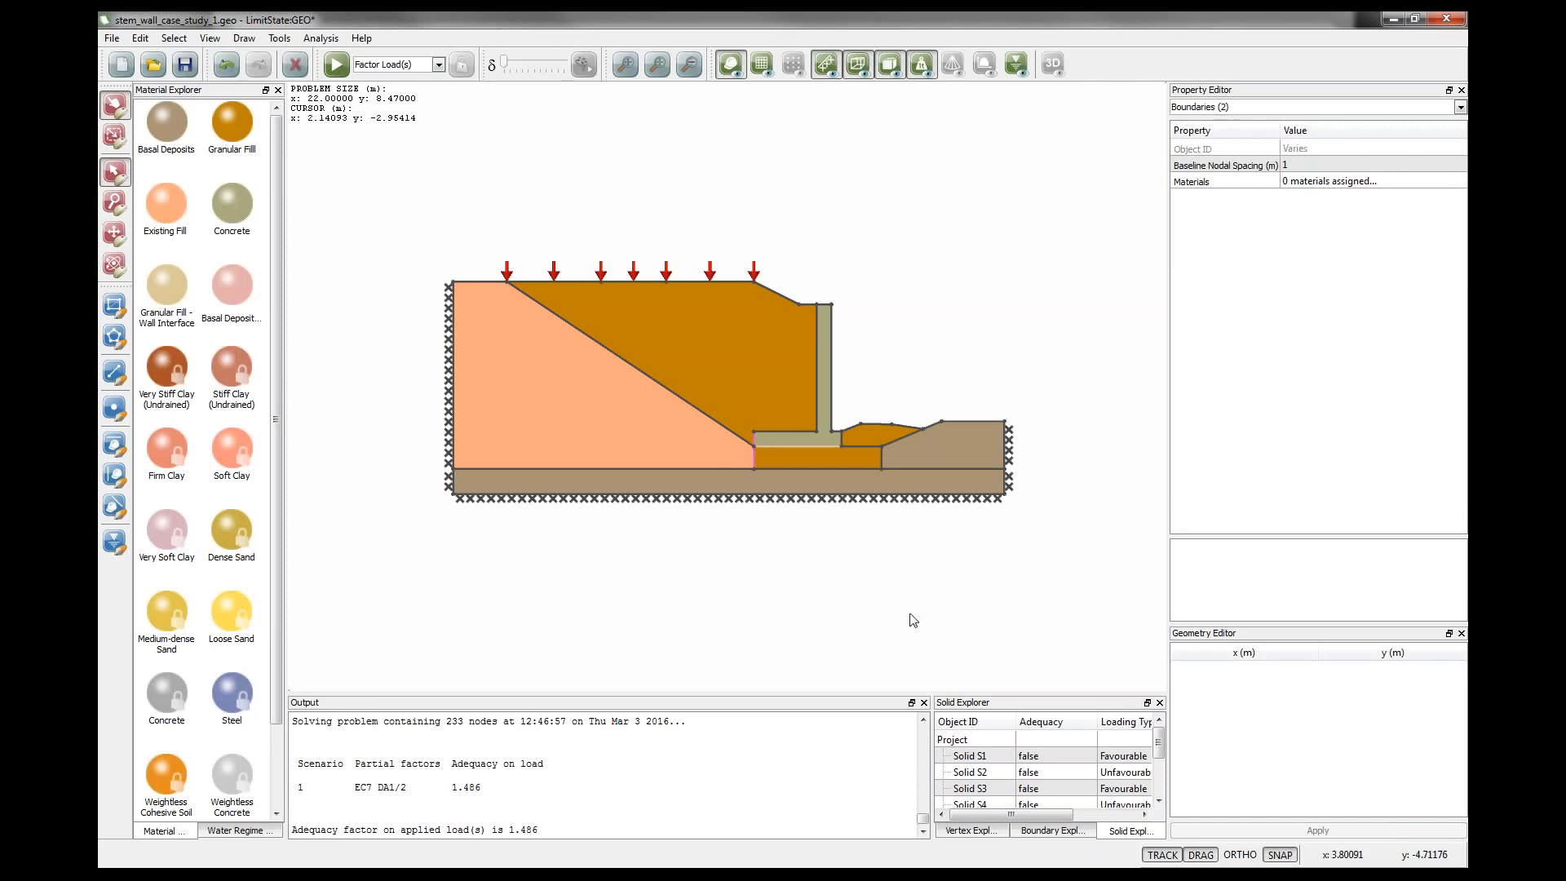
click(1243, 856)
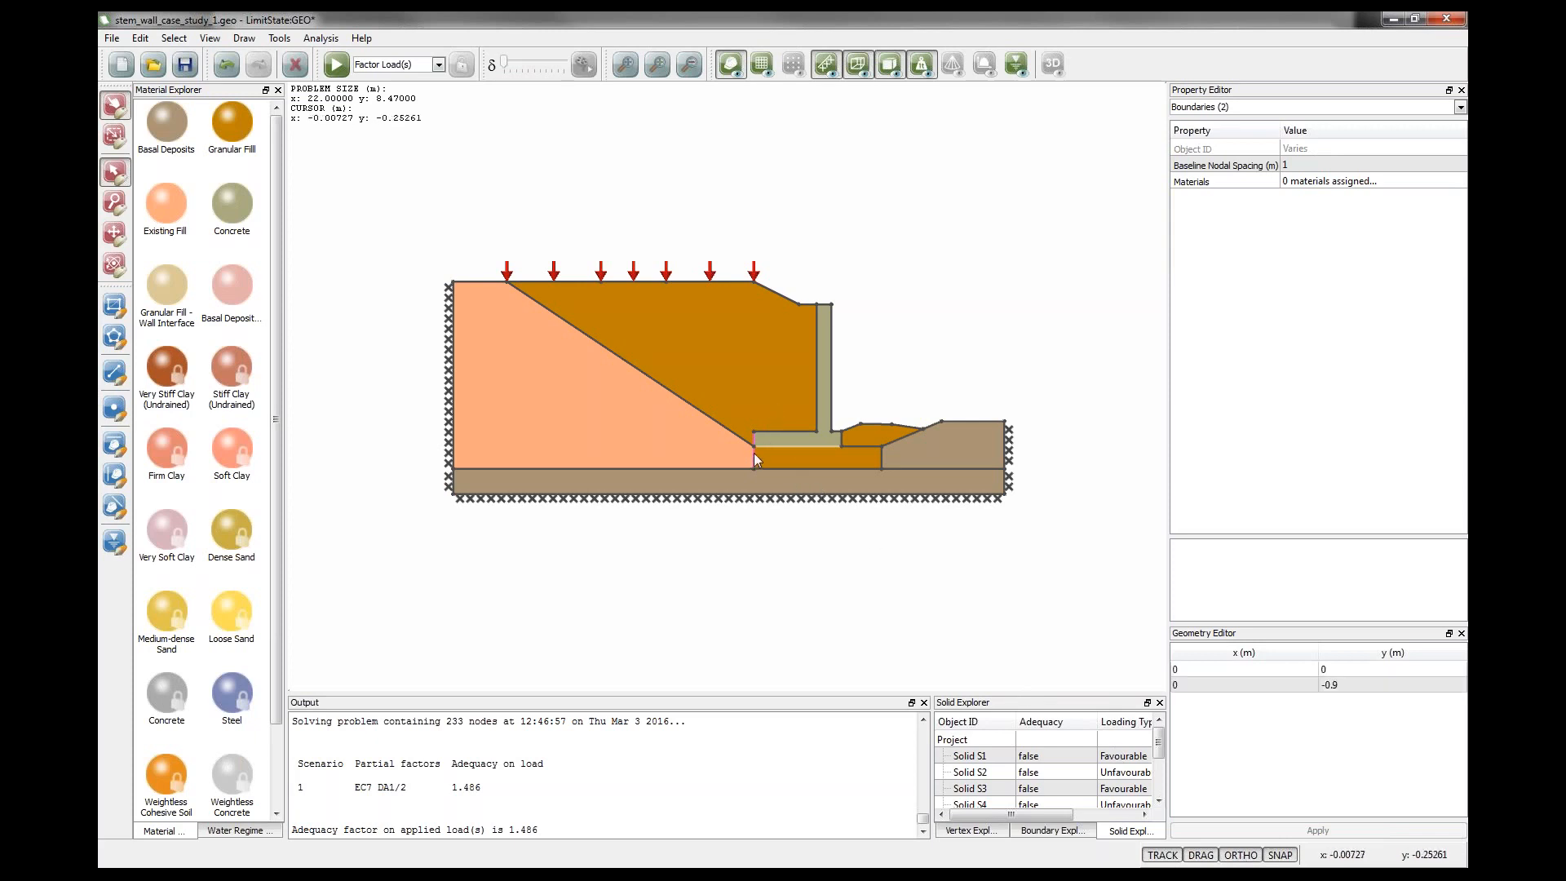
drag(754, 453, 735, 454)
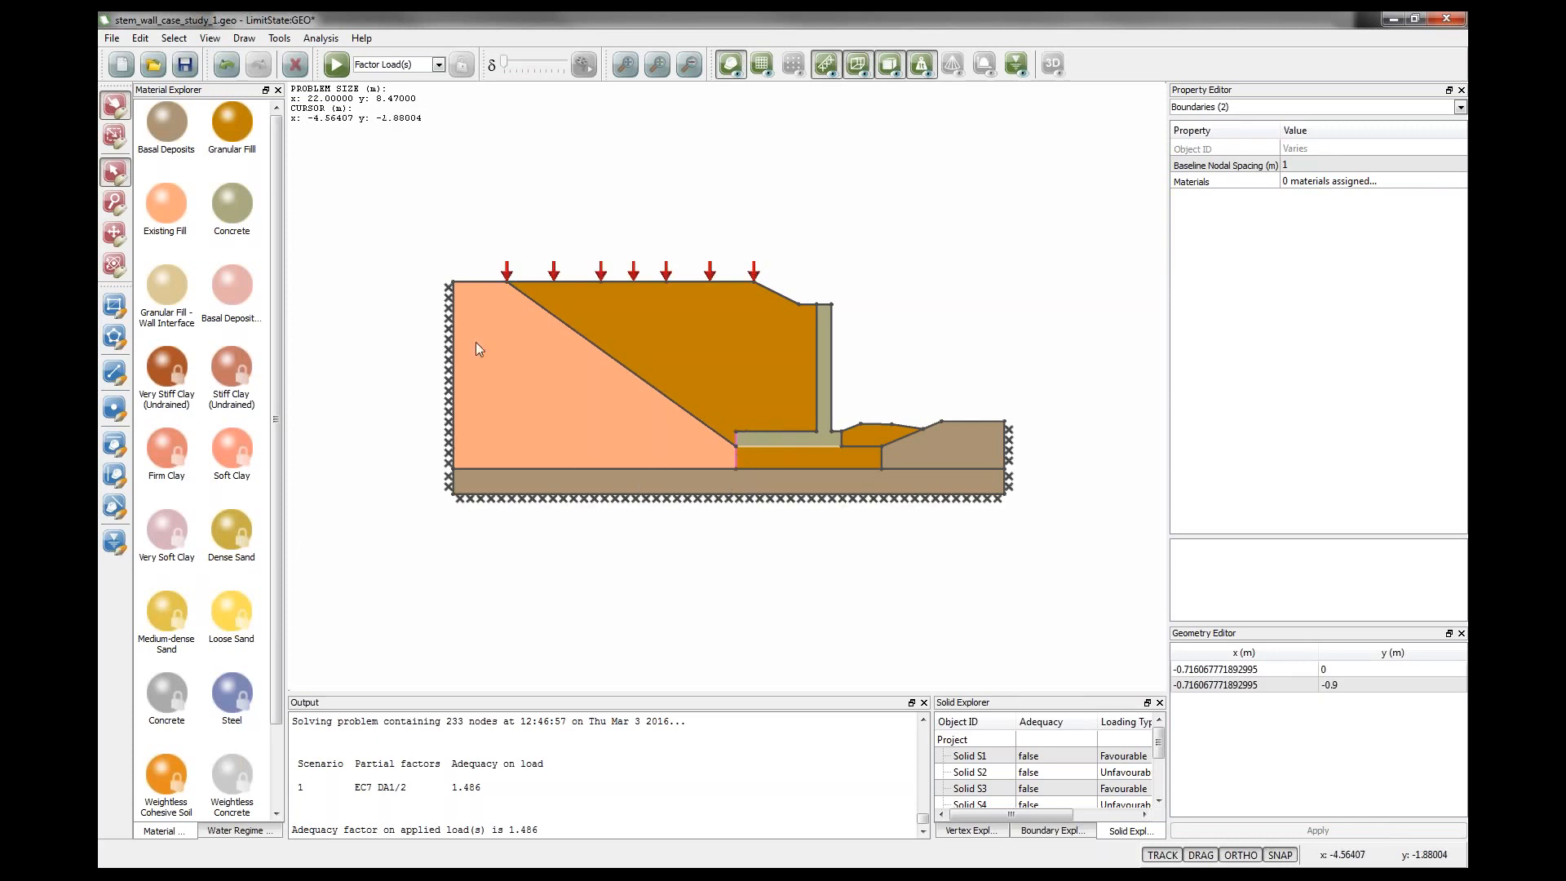
Solve the model with the extended heel and scroll the output to the adequacy factor.
click(336, 64)
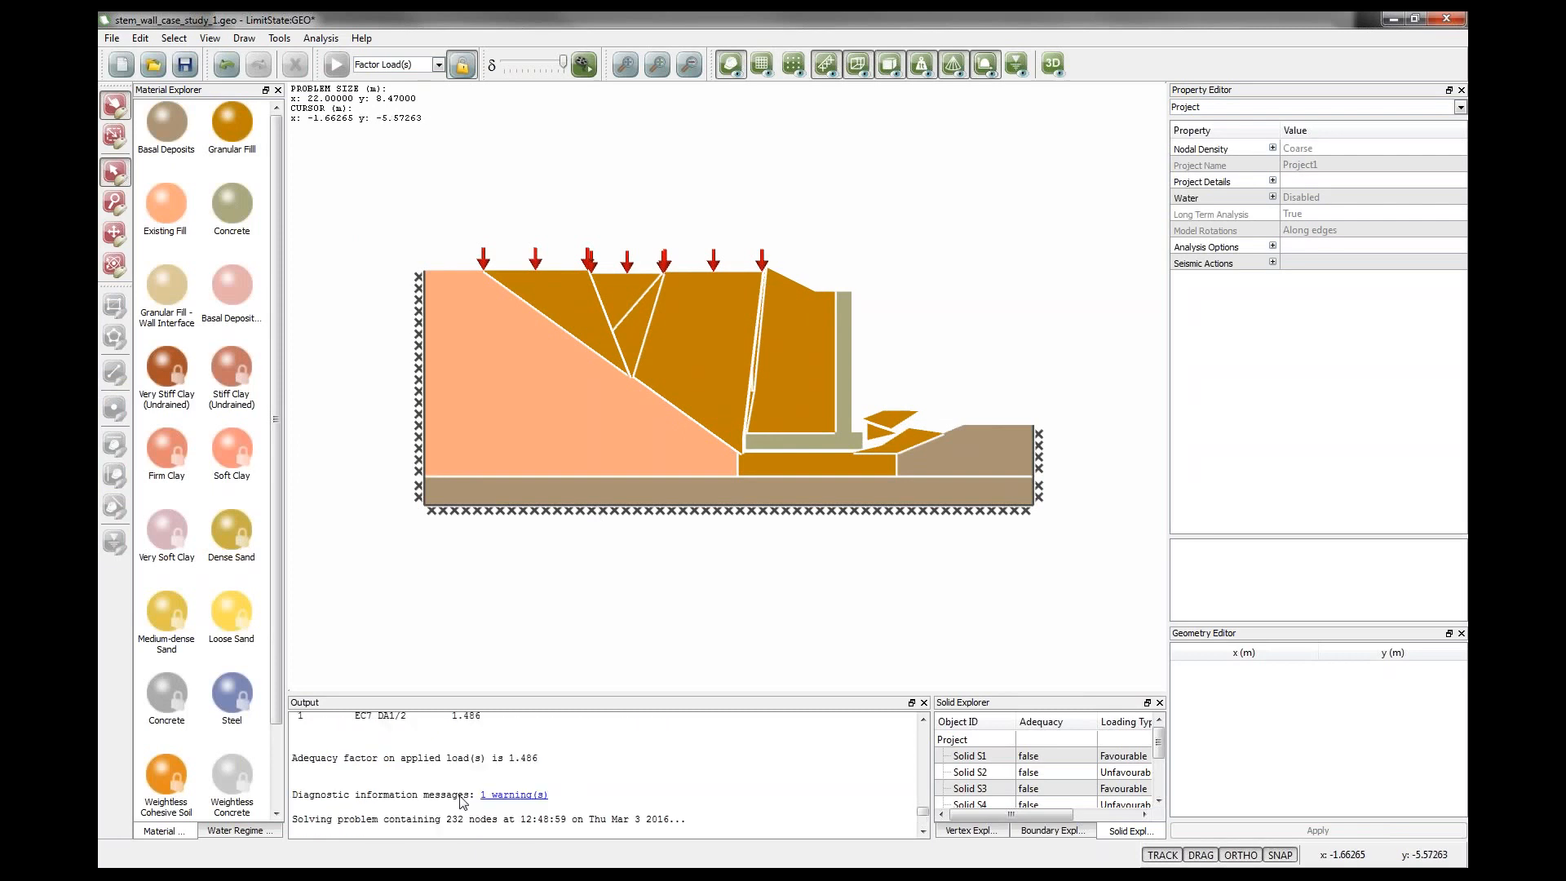
scroll(473, 772, down, 4)
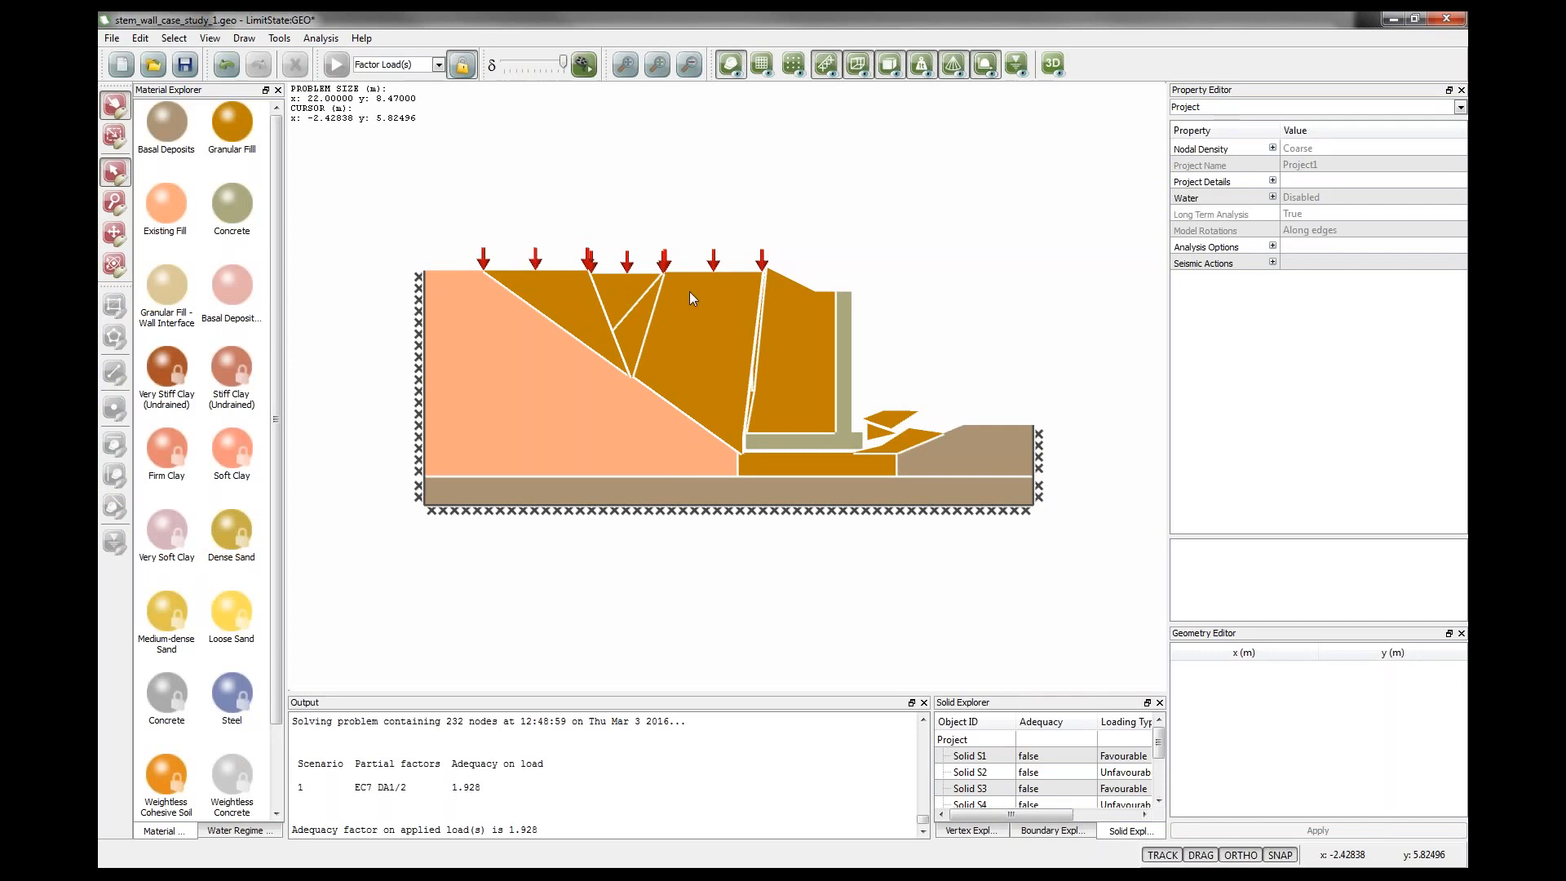
Unlock the model and undo the heel extension.
click(463, 64)
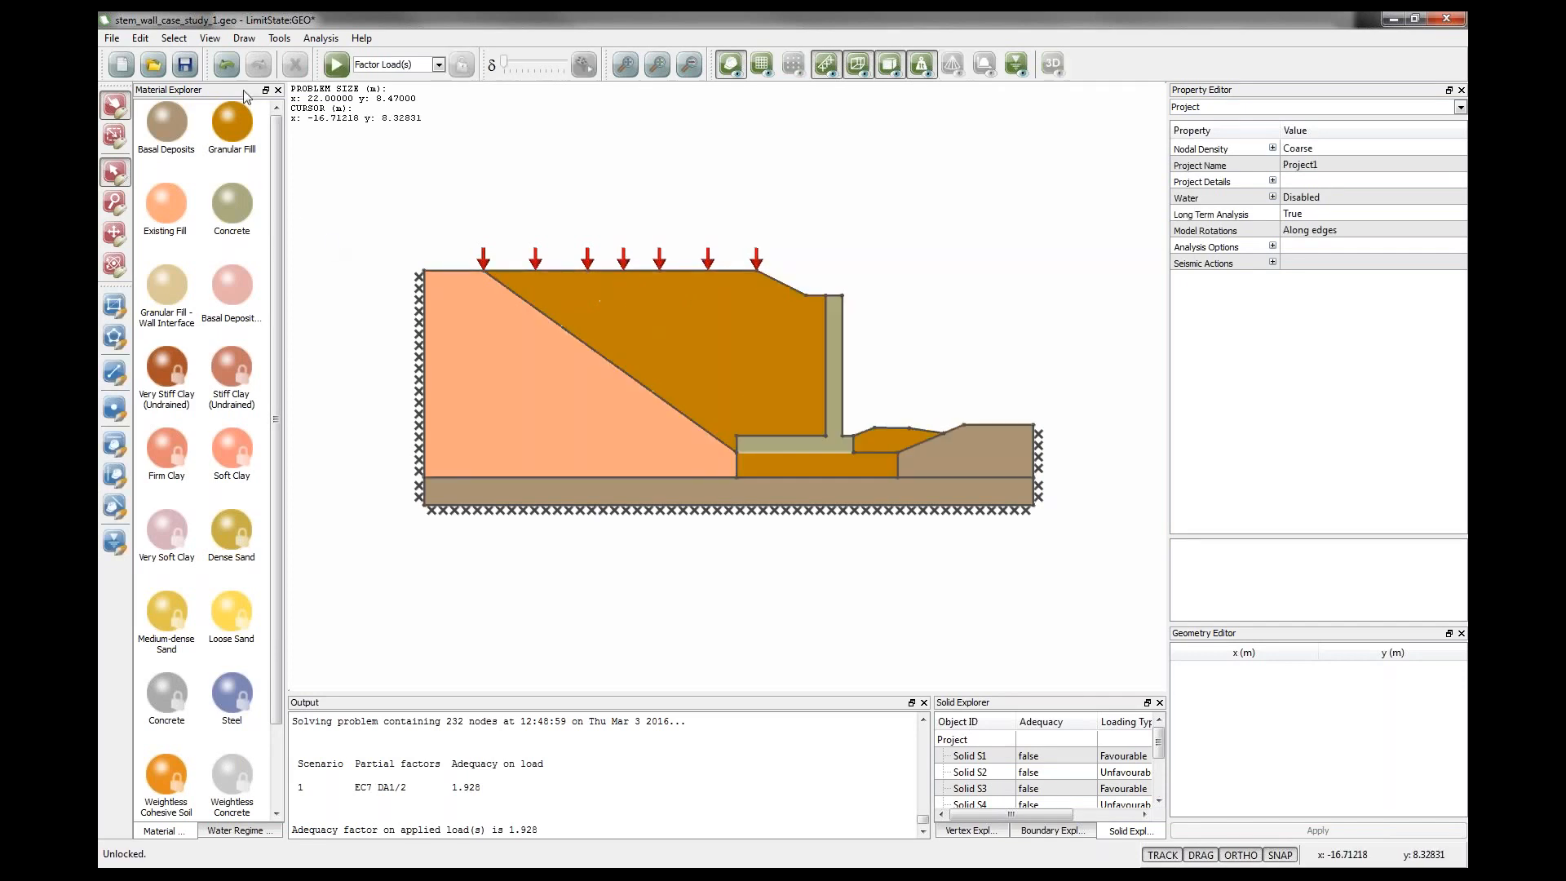
click(232, 69)
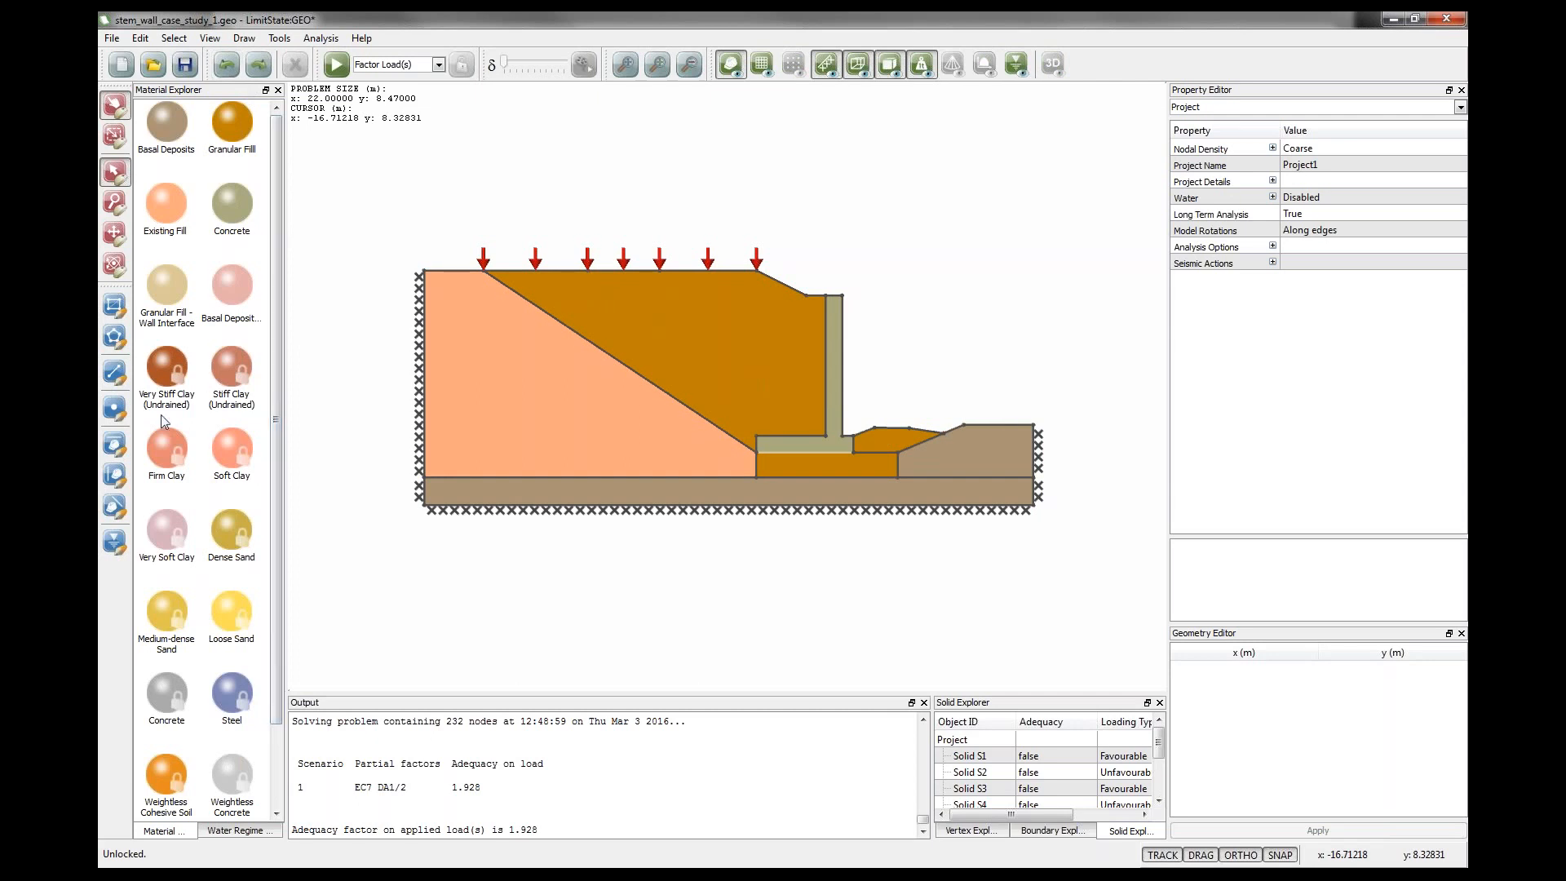
Draw a vertical boundary from the fill surface at x = 0 down to the wall heel, splitting the granular fill.
click(112, 377)
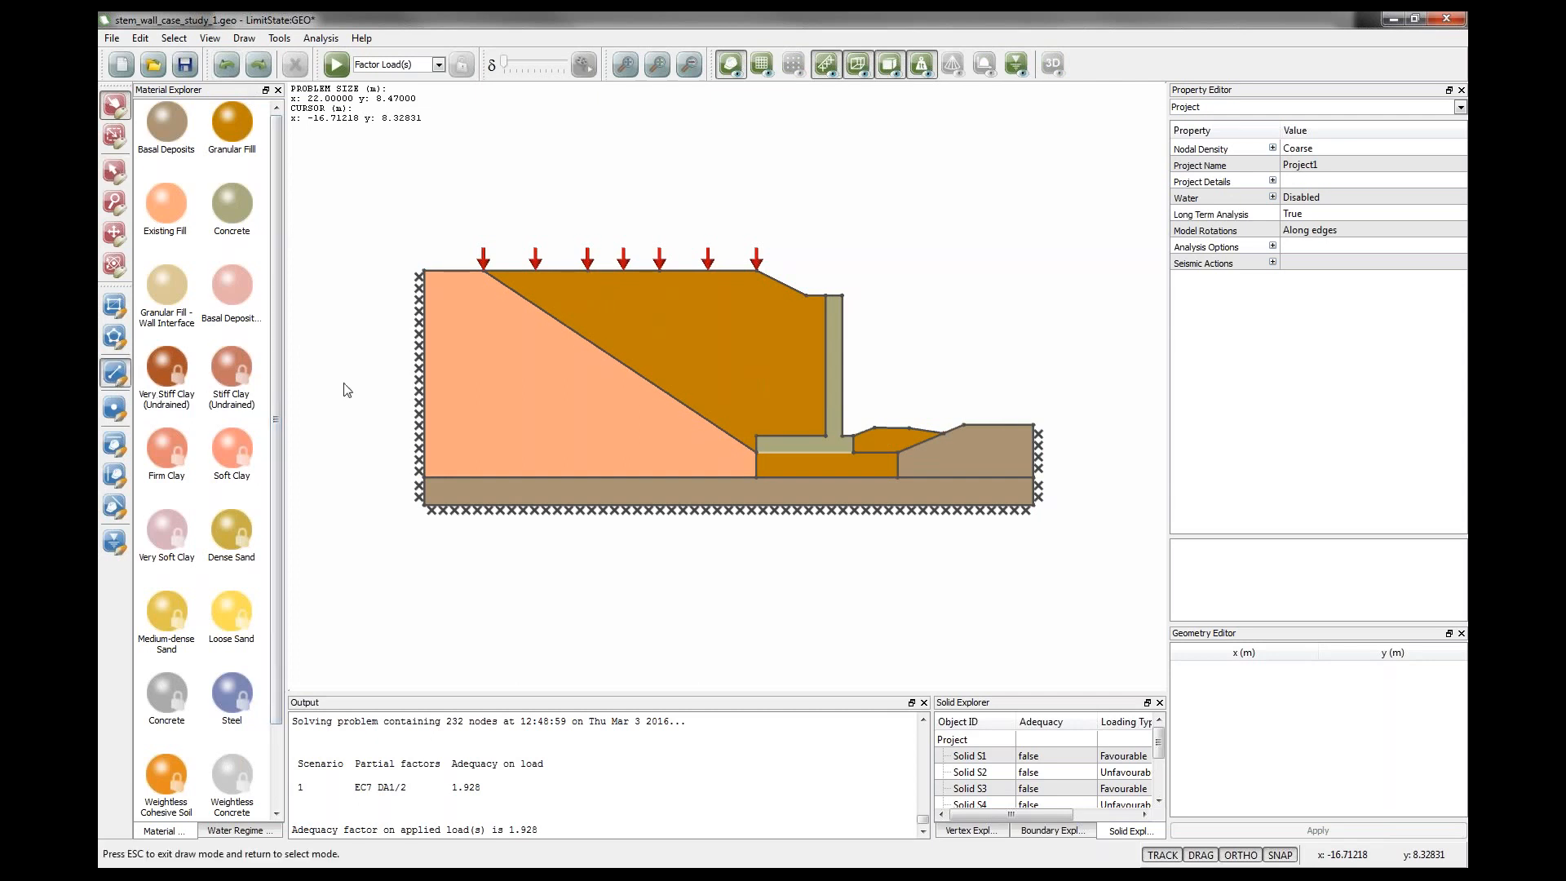
click(755, 271)
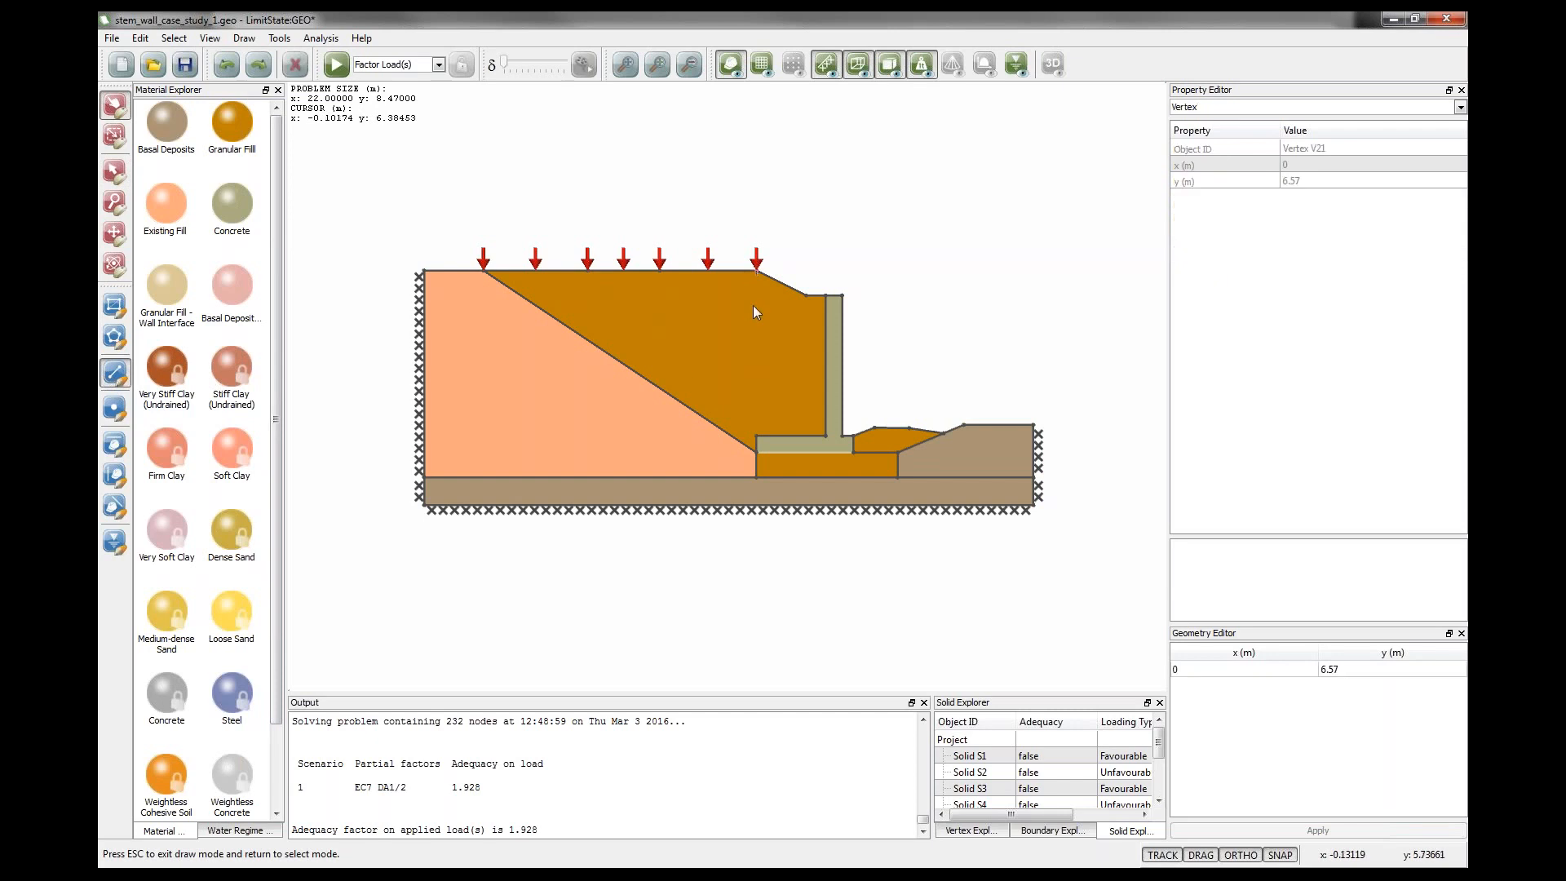
click(756, 436)
key(Escape)
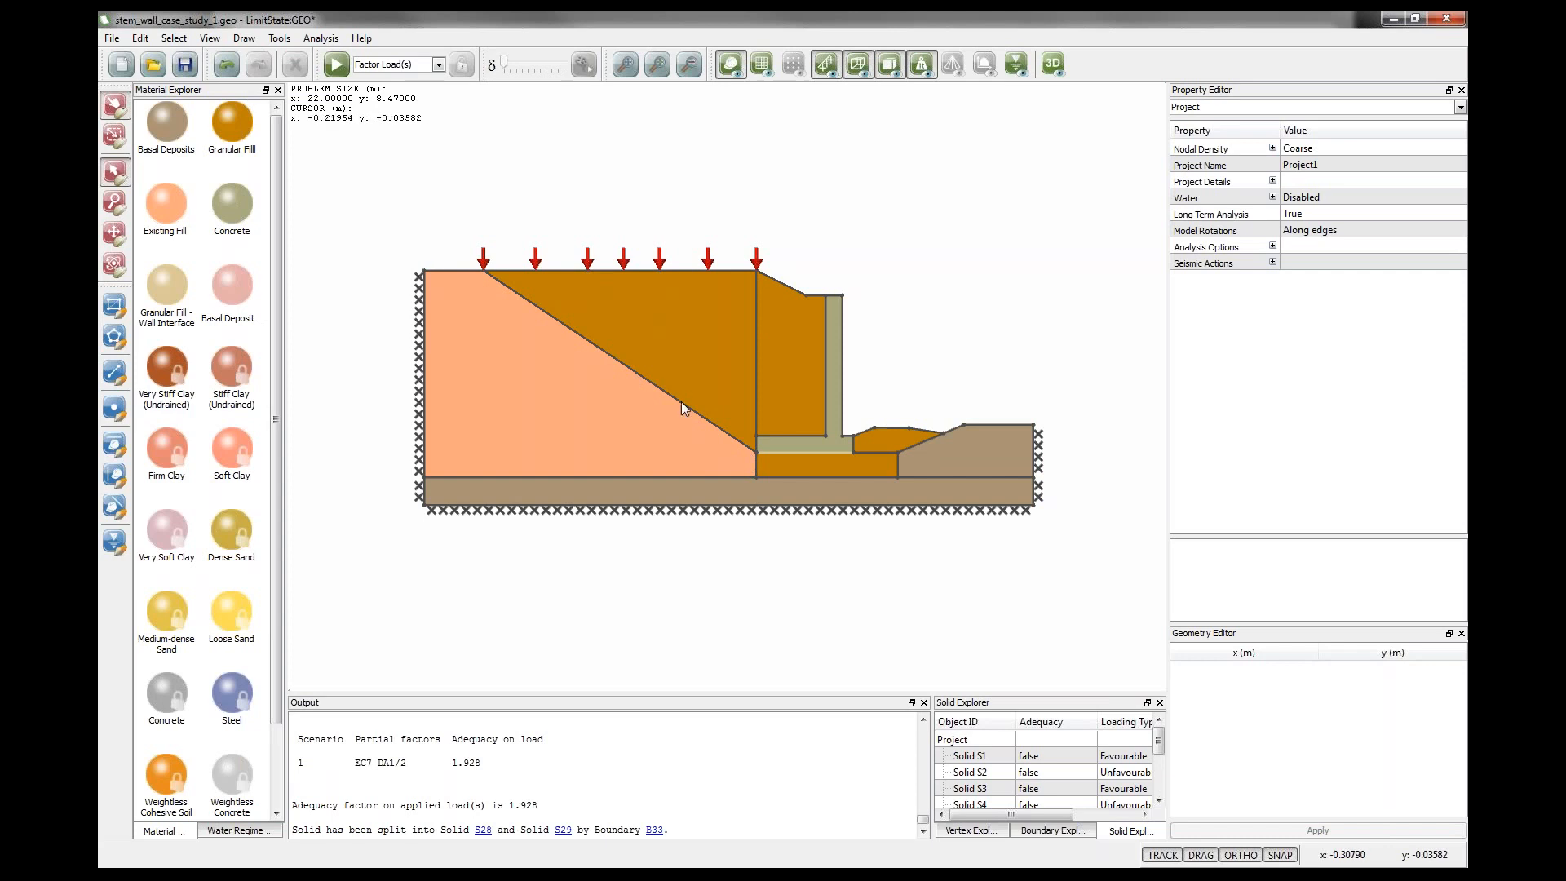
Create a new Mohr-Coulomb material named frictionless and give it a light blue colour.
click(279, 38)
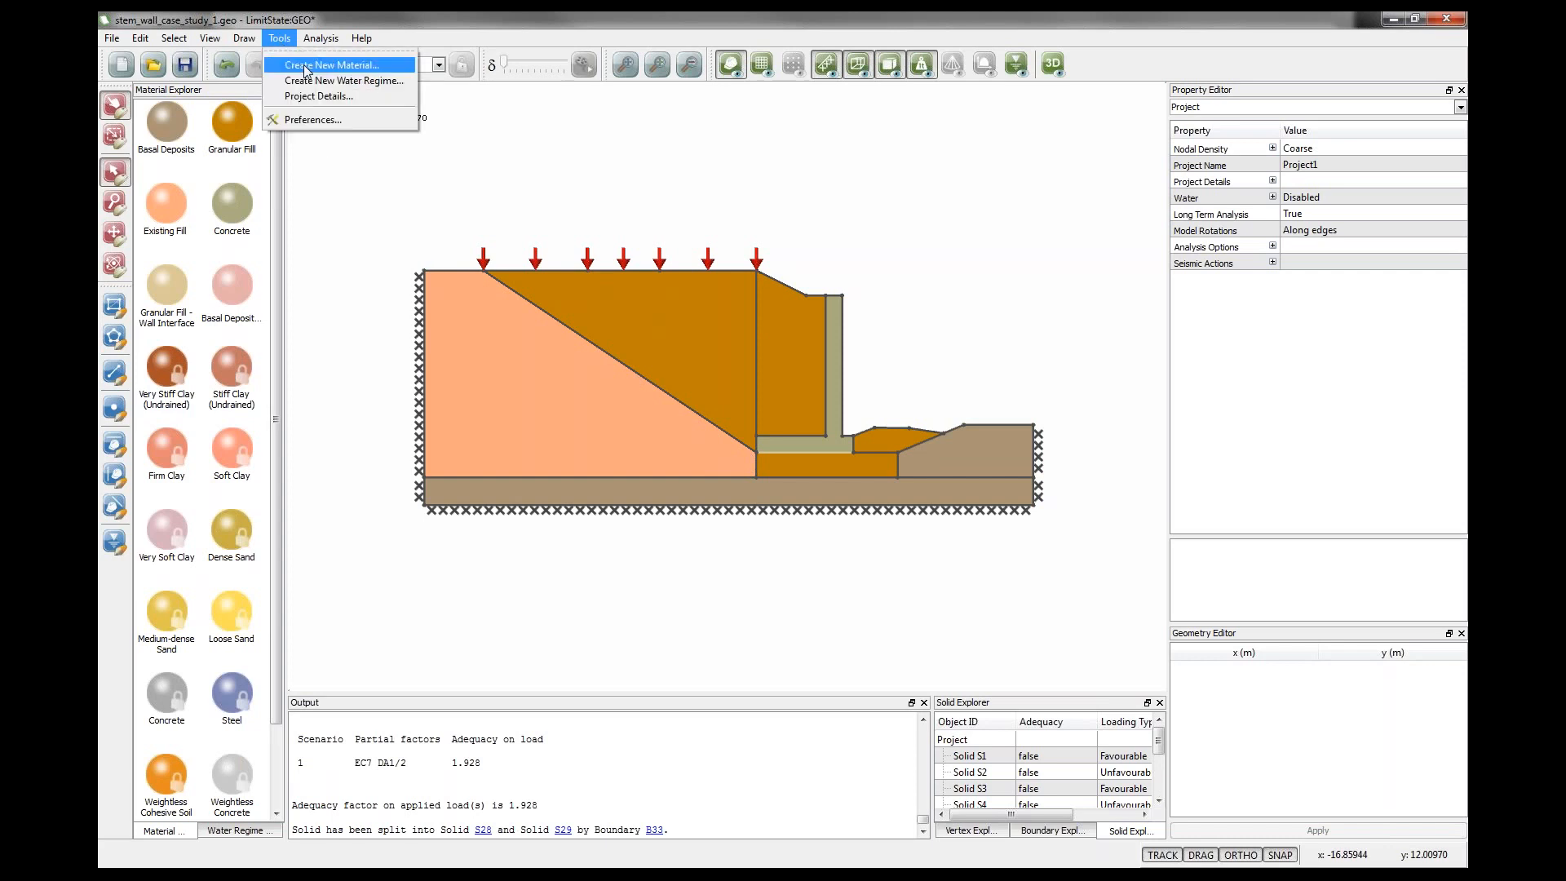
click(307, 72)
drag(850, 266, 743, 269)
text(fri)
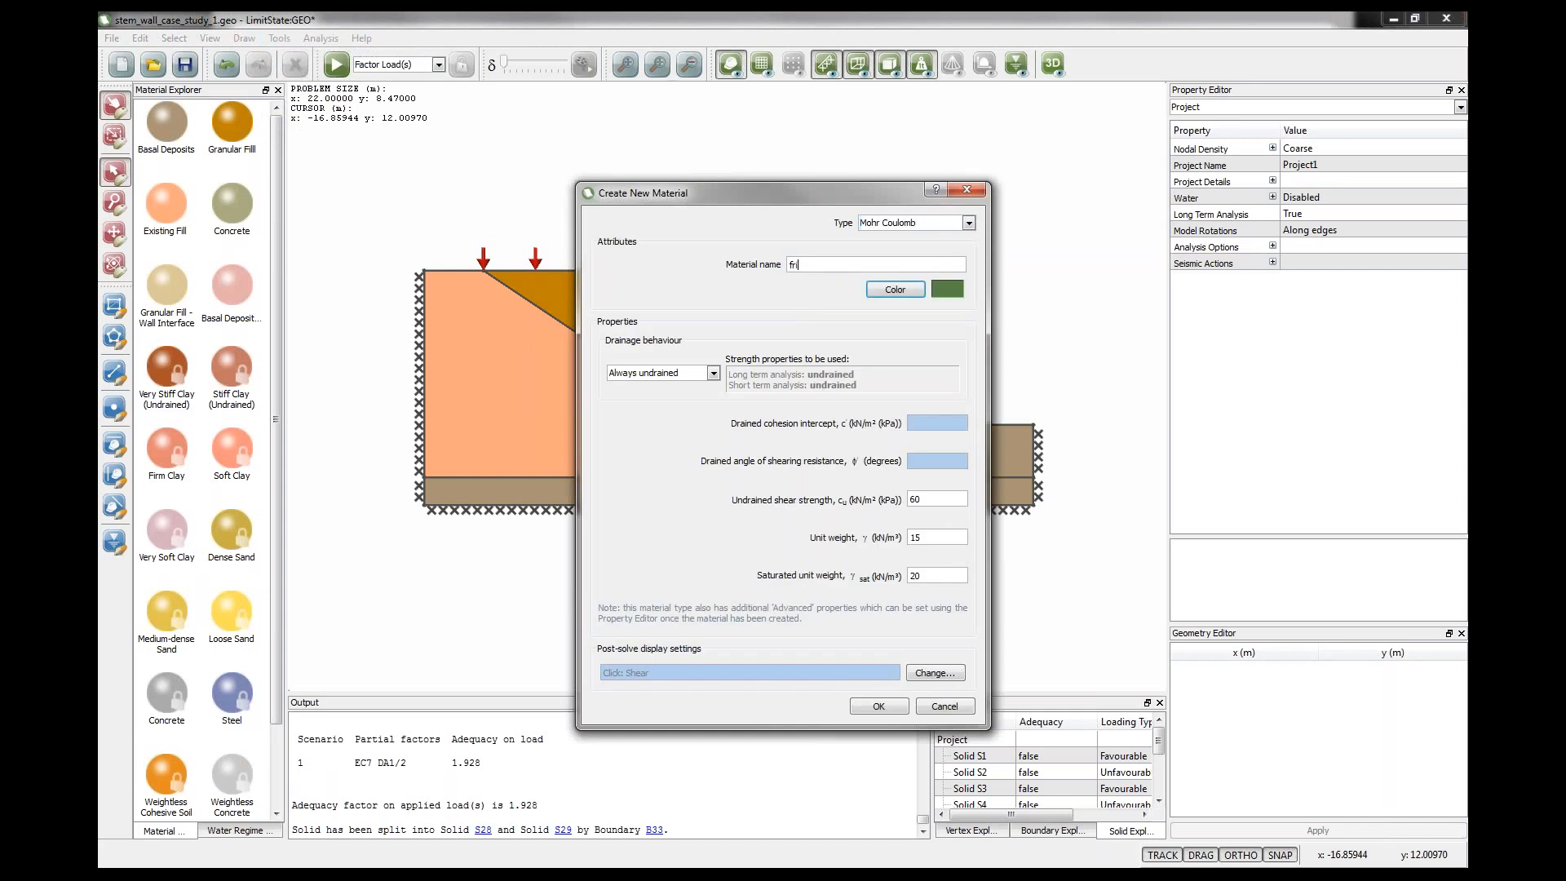
text(ctionless)
click(901, 289)
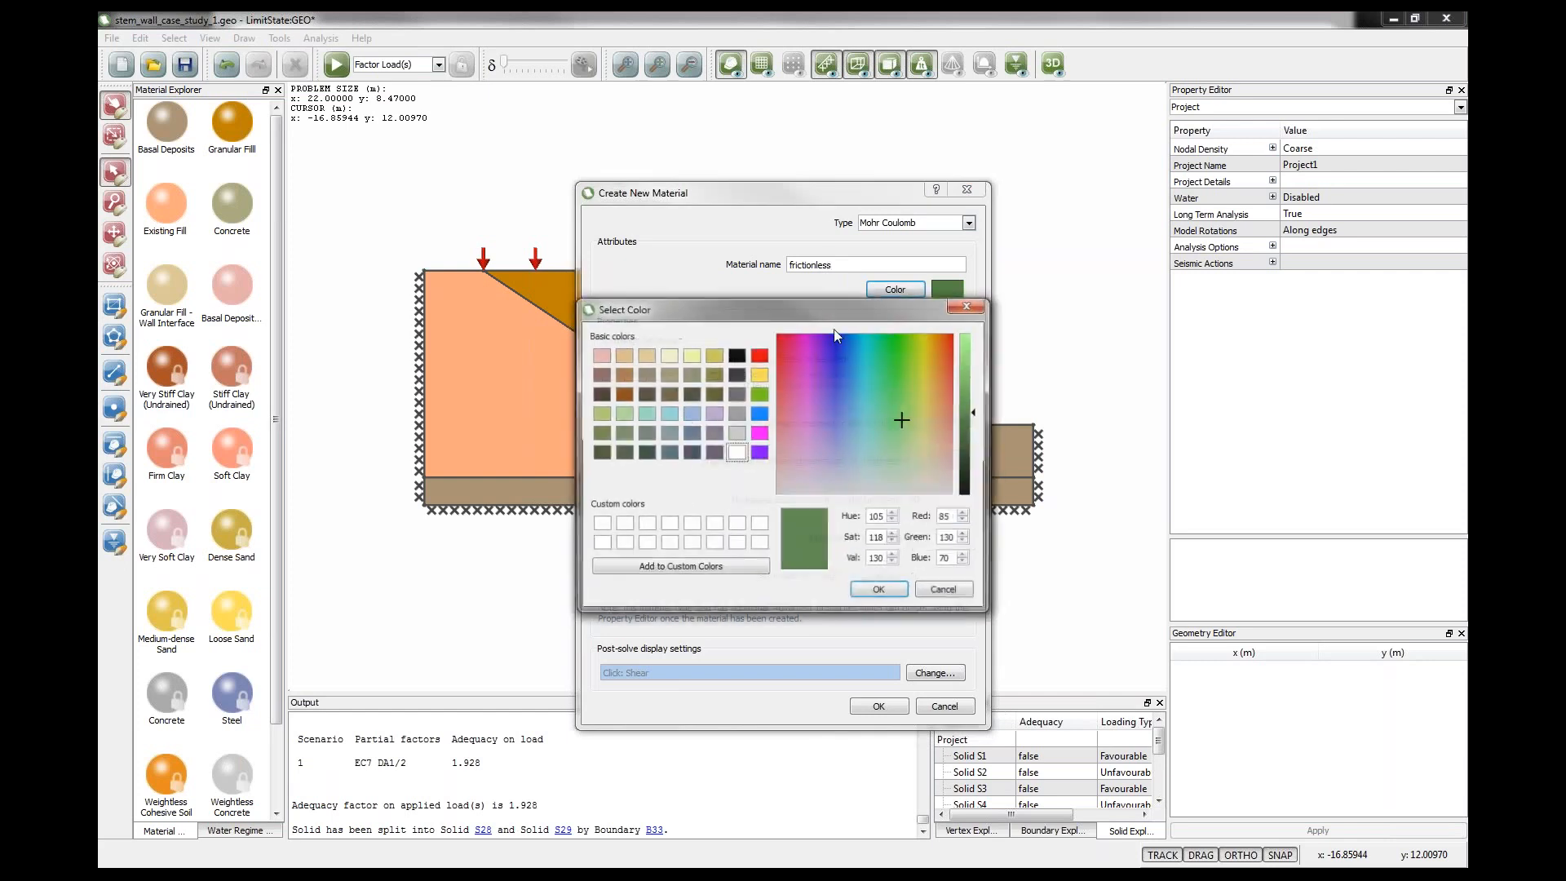
click(683, 414)
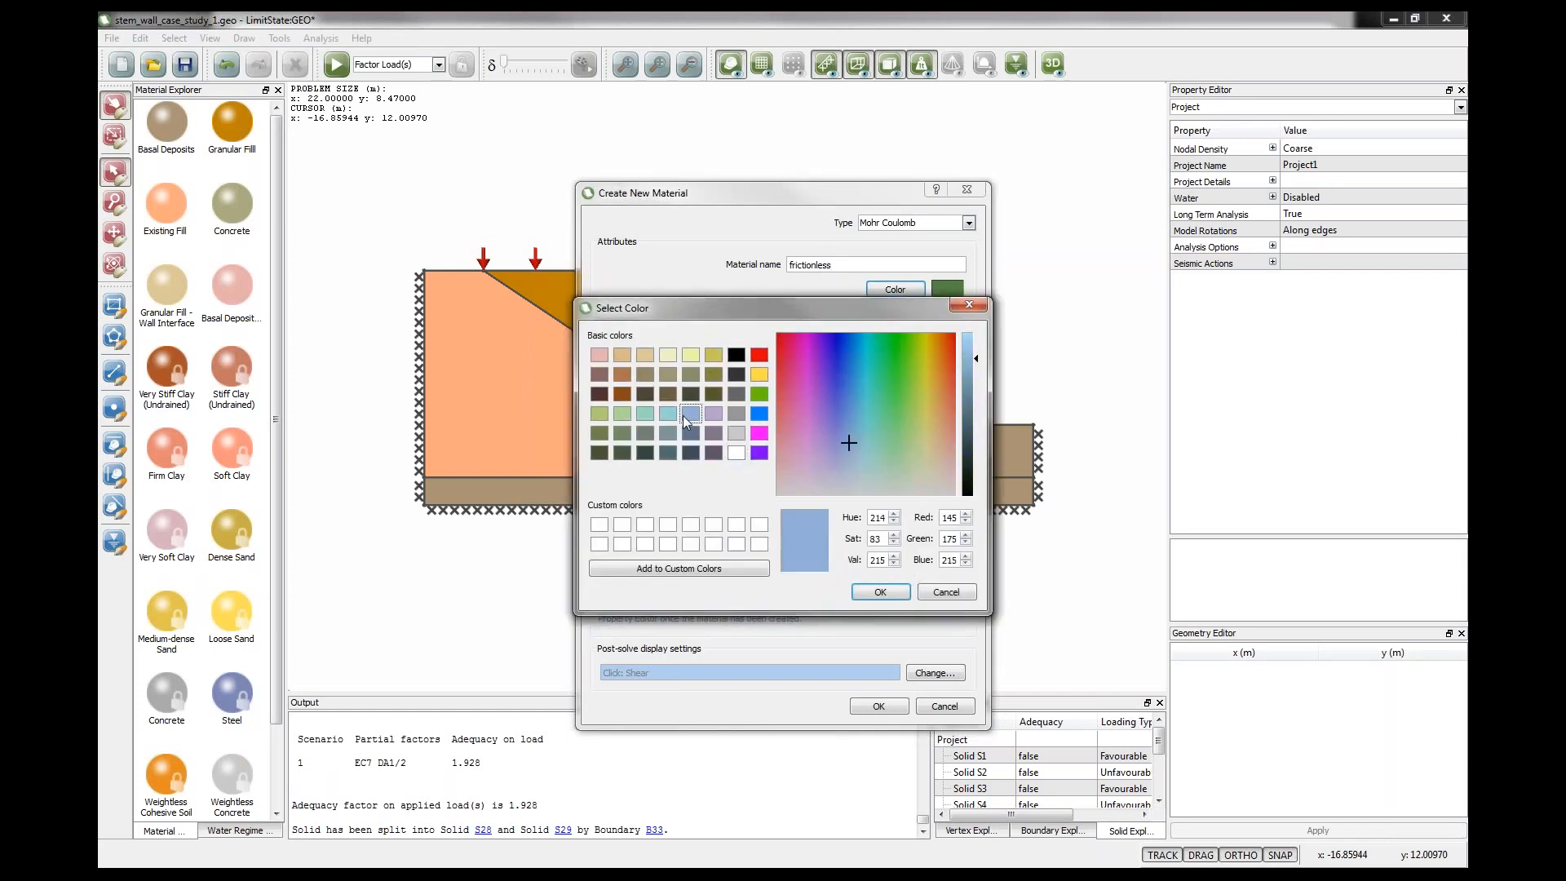
click(880, 592)
Set the frictionless material to always drained with φ' 0, unit weight 0 and saturated unit weight 0, and create it.
click(711, 374)
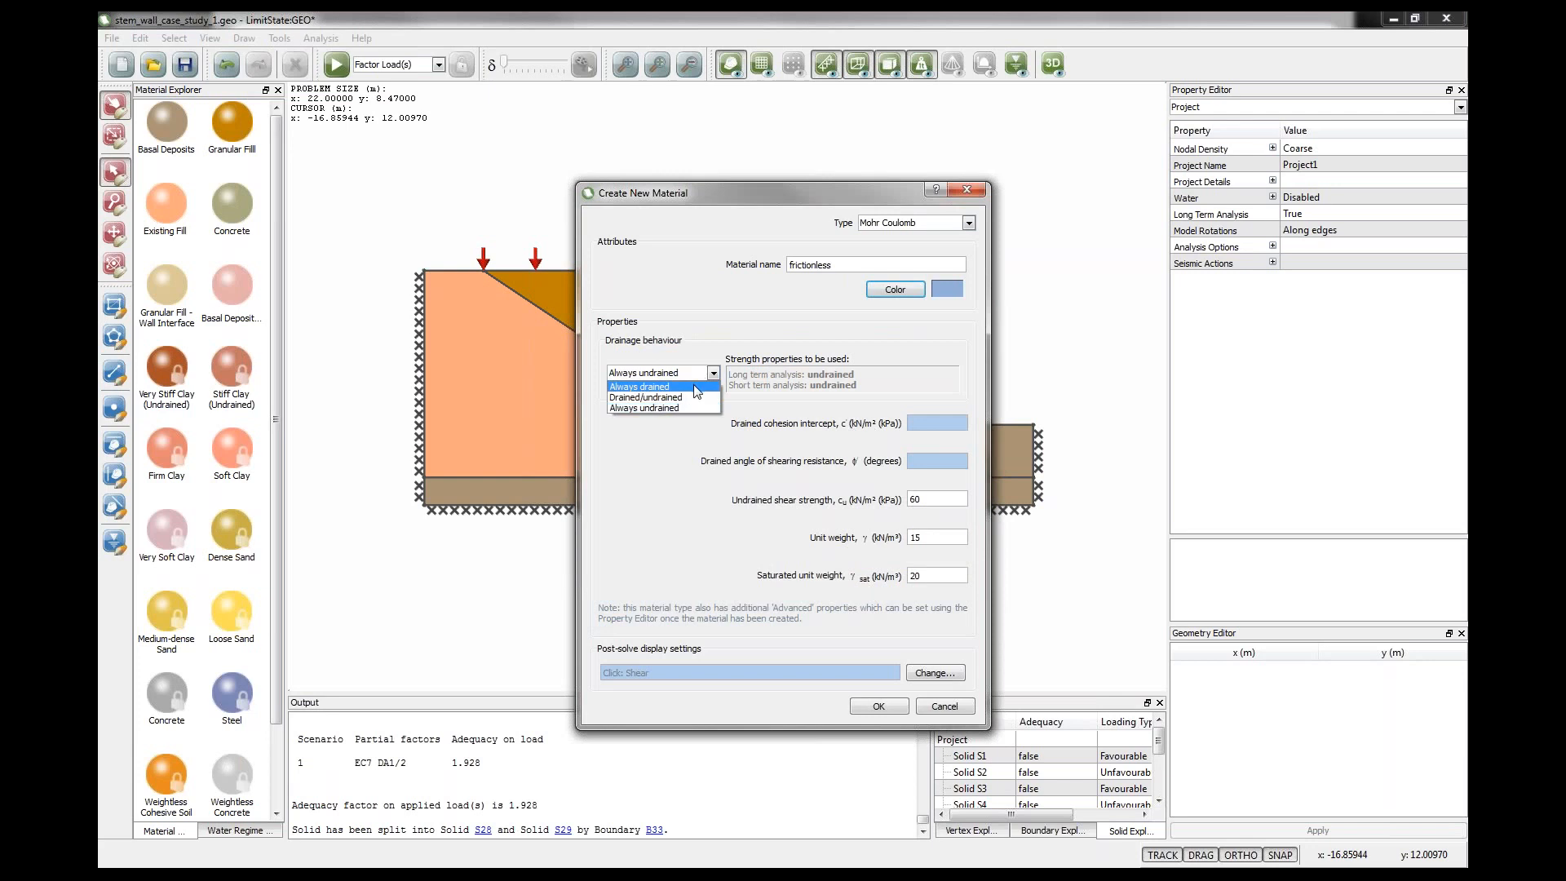
click(706, 396)
click(918, 463)
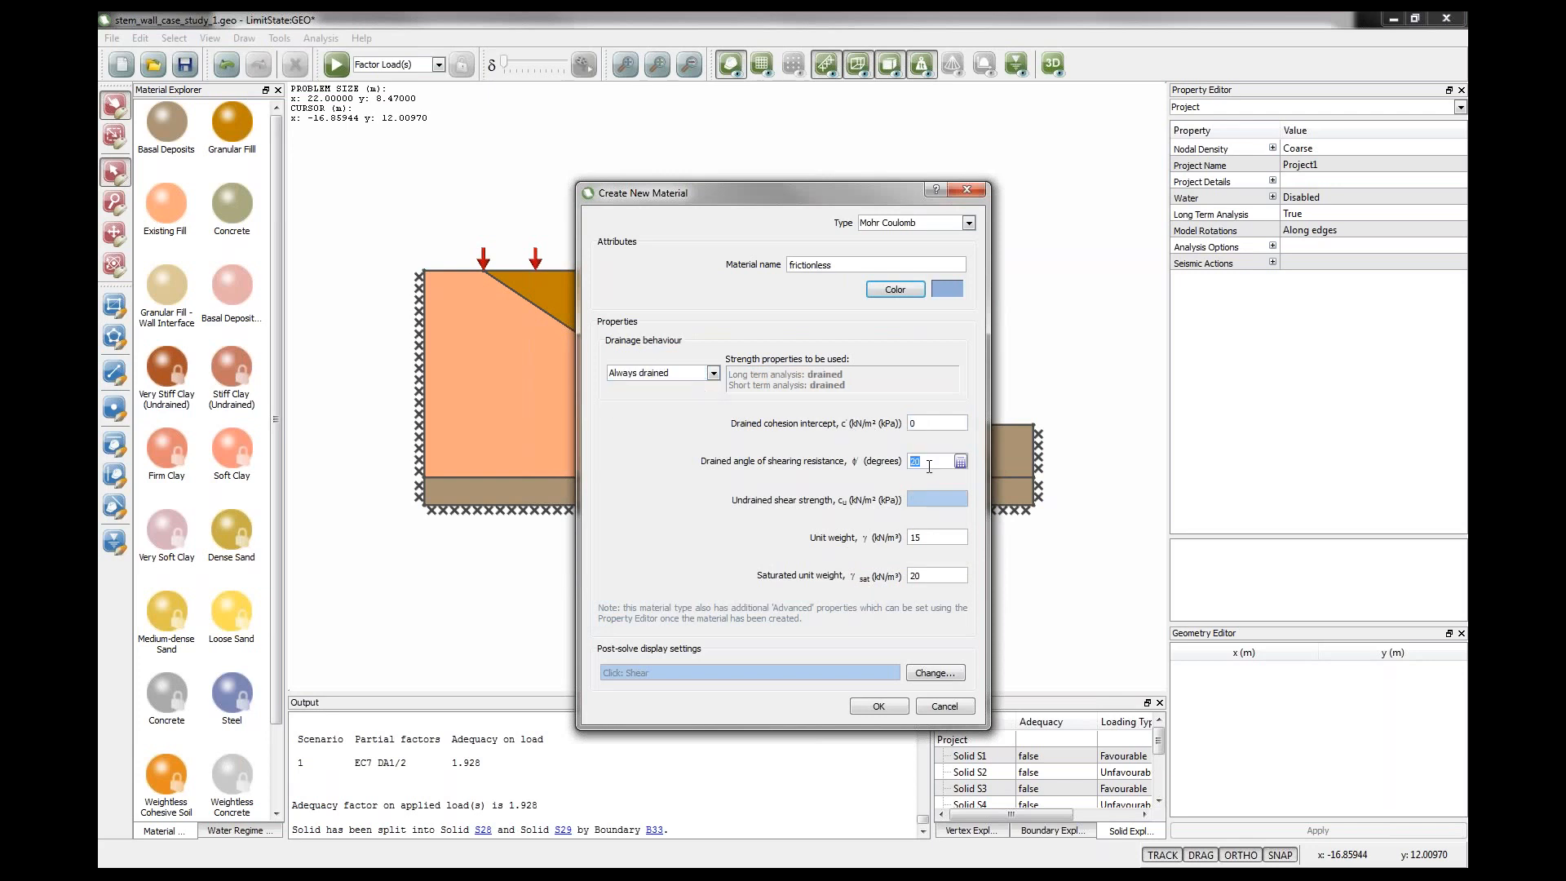
text(0)
click(927, 538)
text(0)
click(927, 576)
text(0)
click(881, 707)
Assign the frictionless material to the new vertical boundary and the heel's left edge beneath it.
click(167, 369)
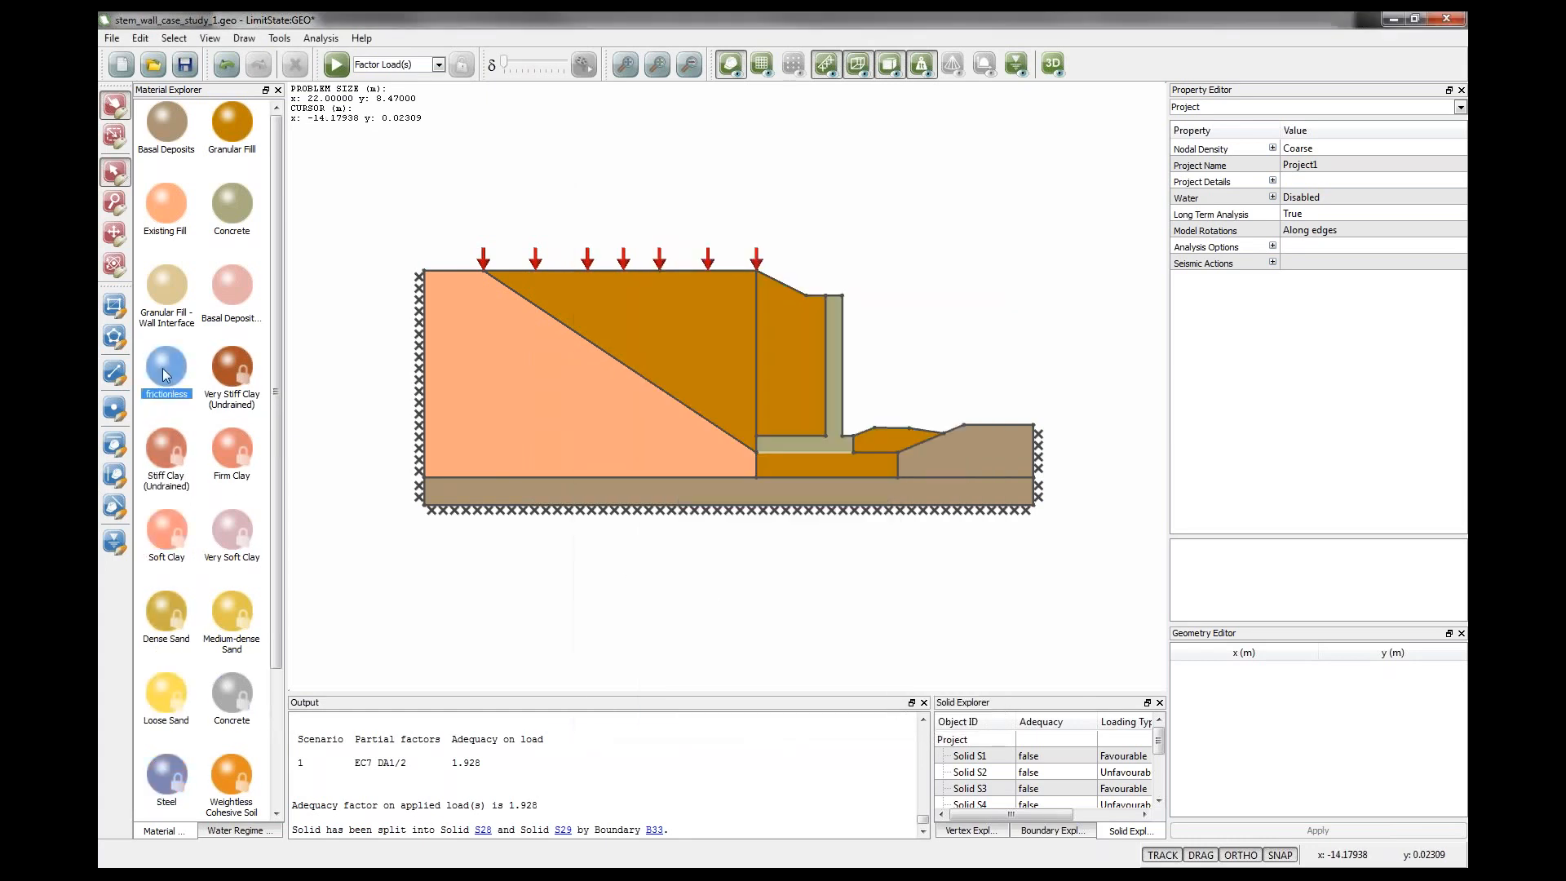
drag(145, 363, 755, 382)
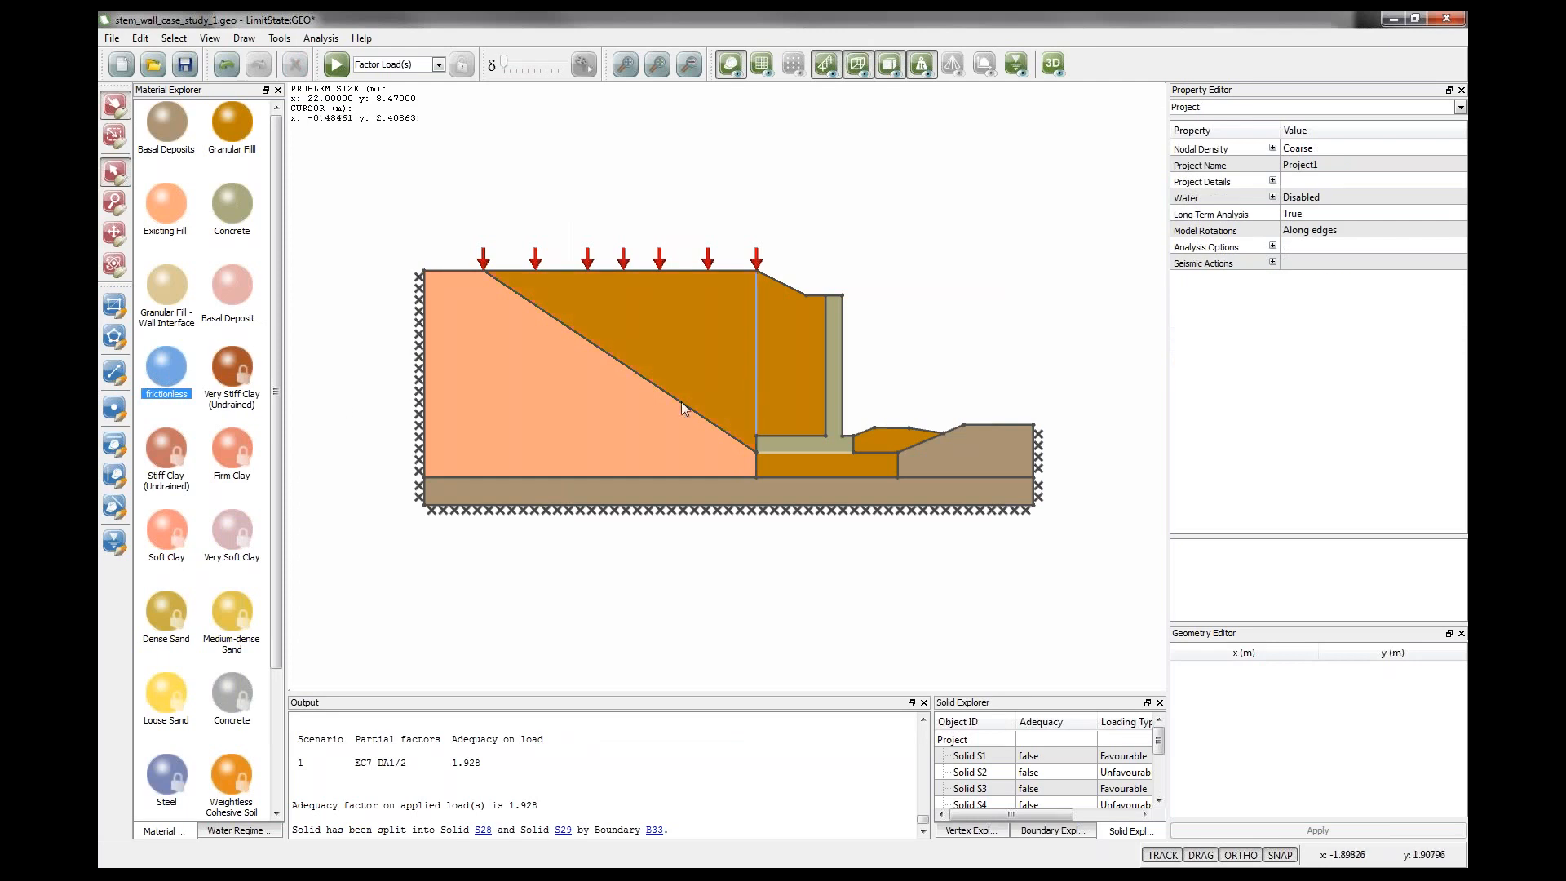
drag(172, 372, 756, 439)
Solve the model with the frictionless vertical boundary.
click(335, 65)
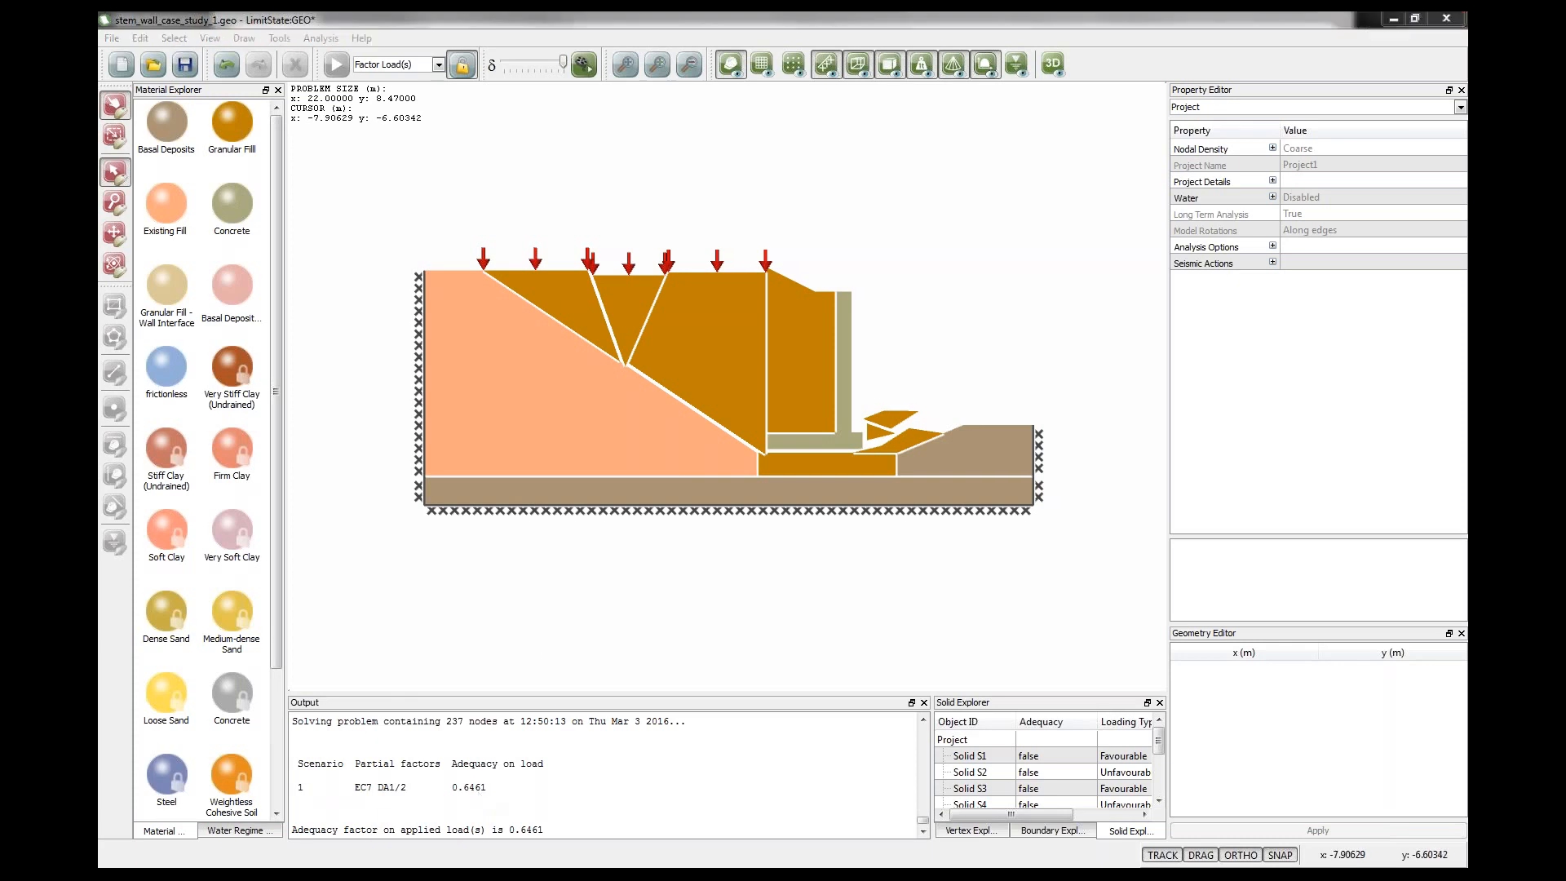
click(321, 853)
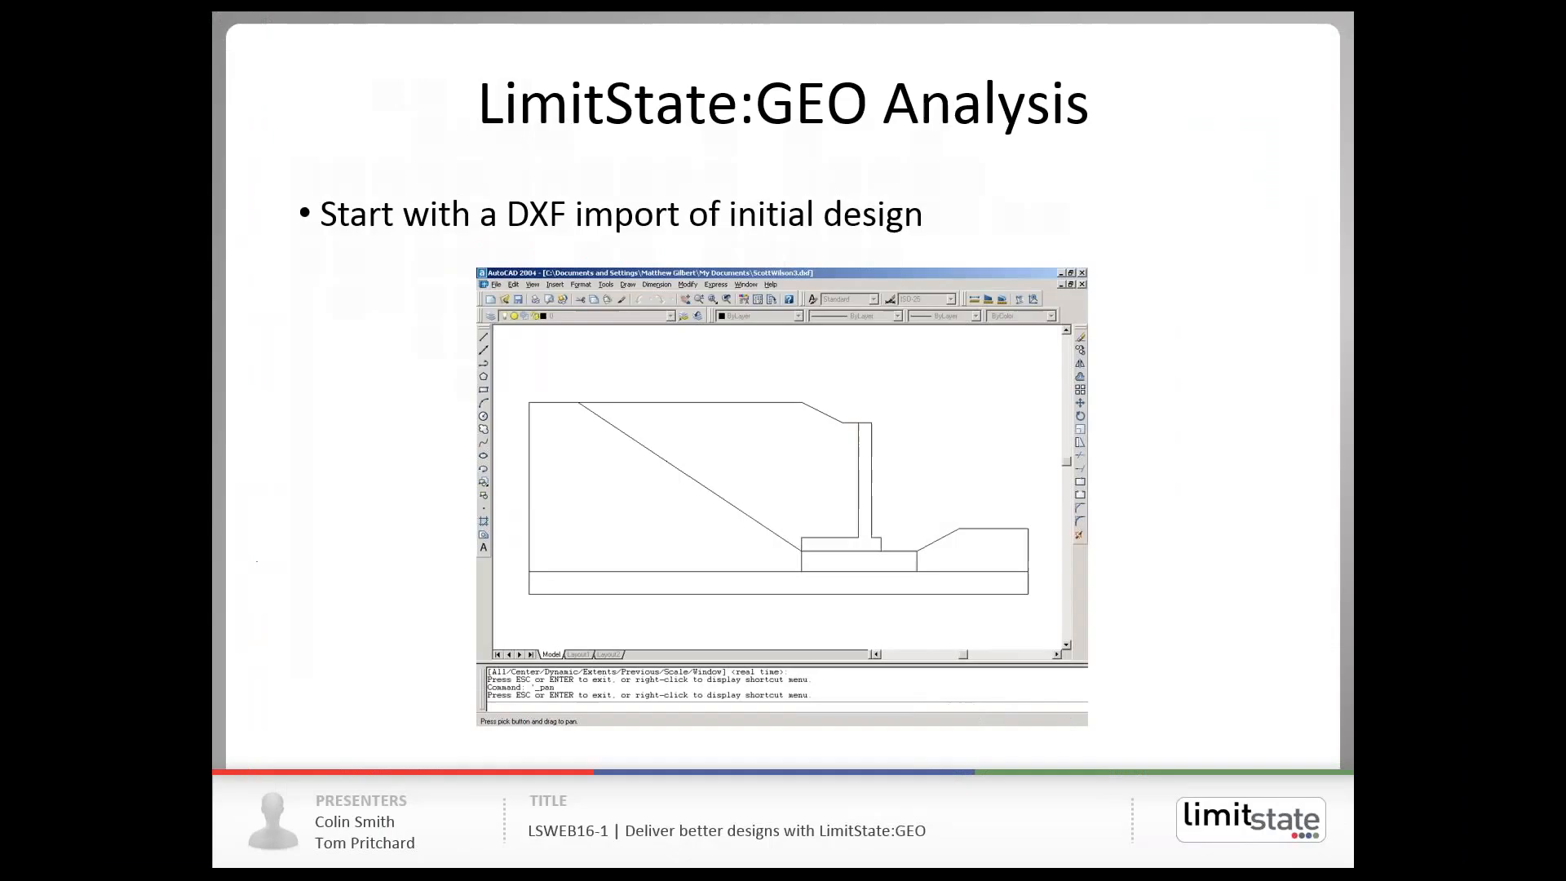
click(414, 464)
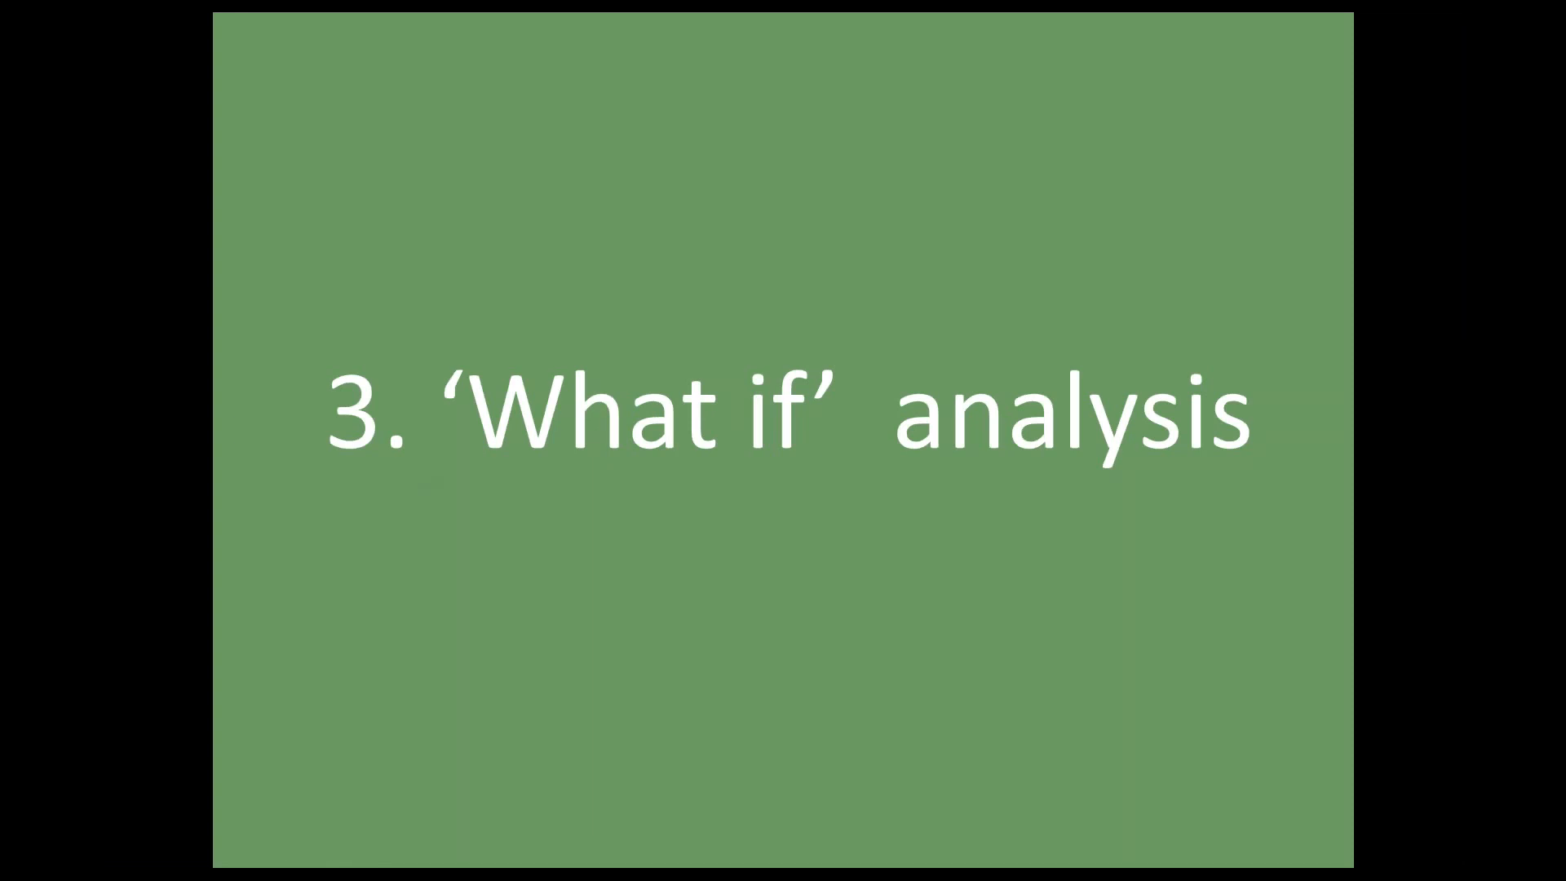
key(Right)
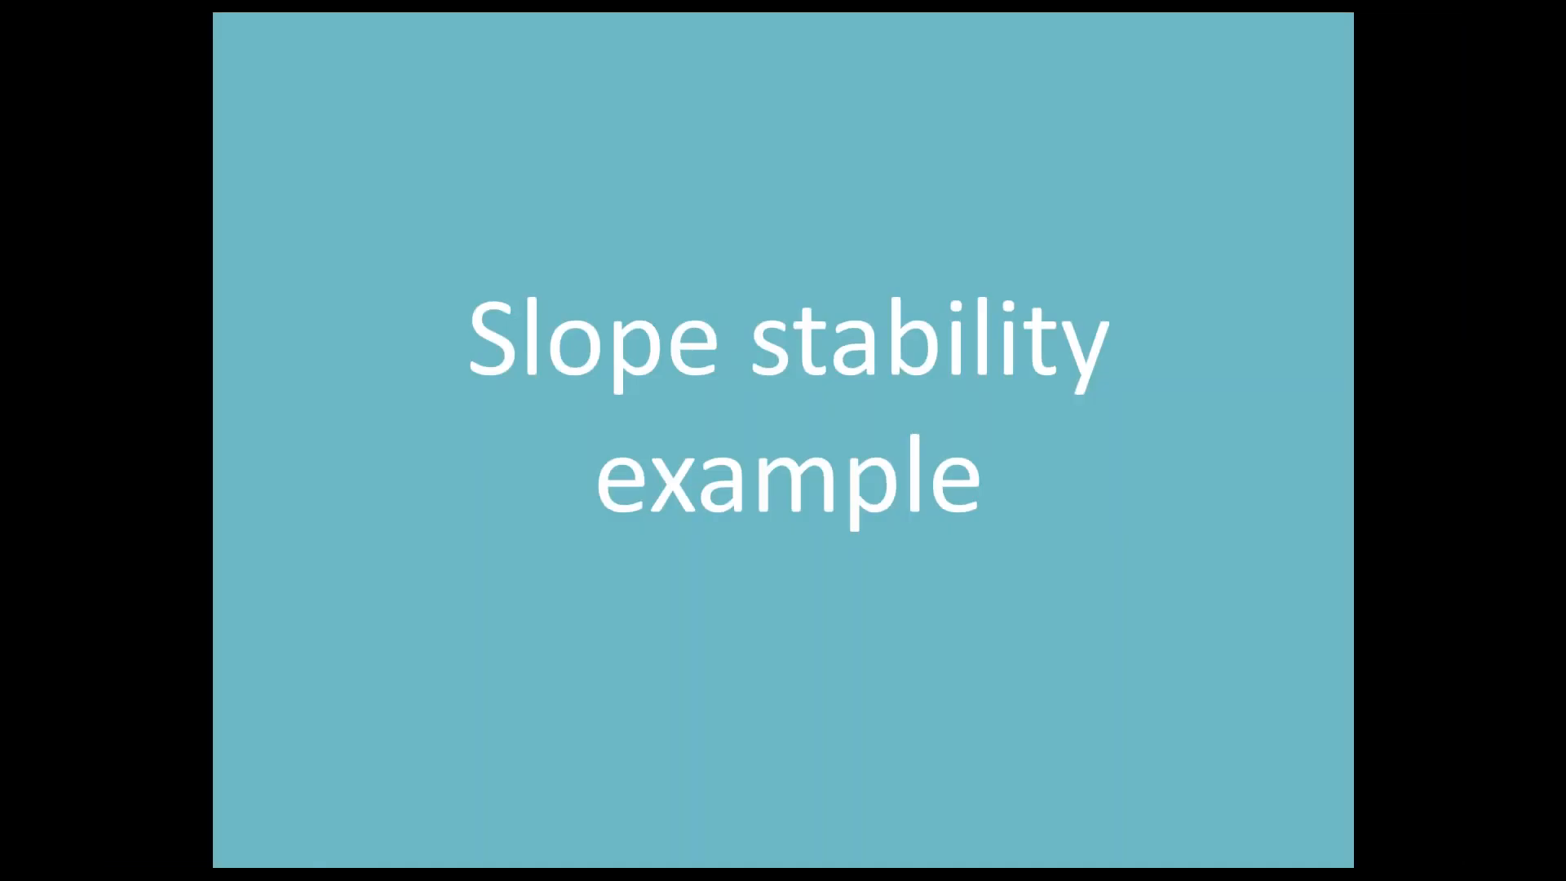
key(Right)
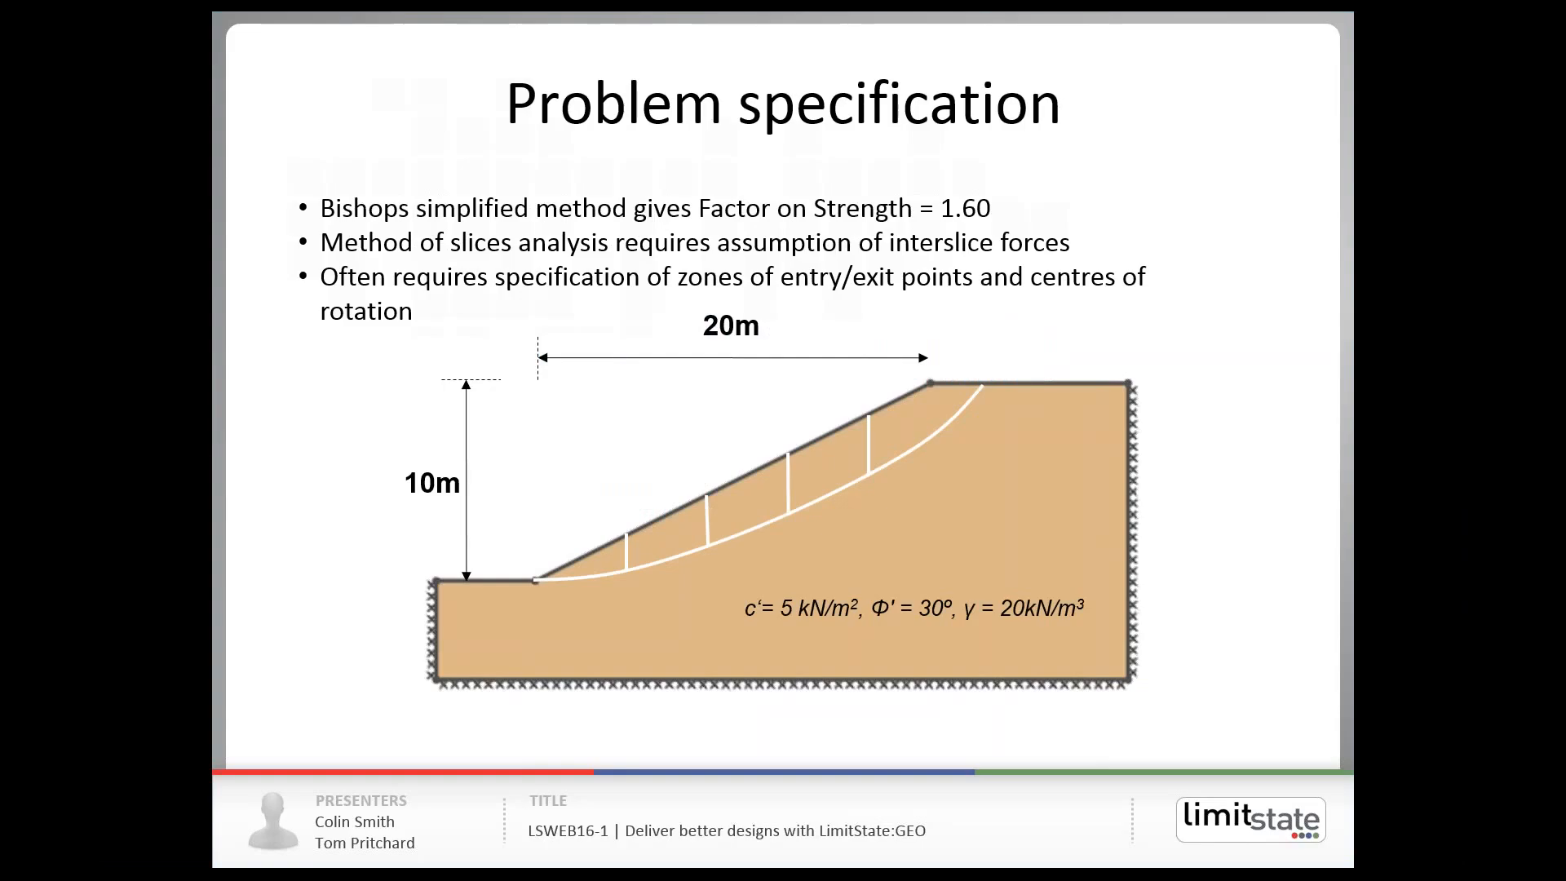
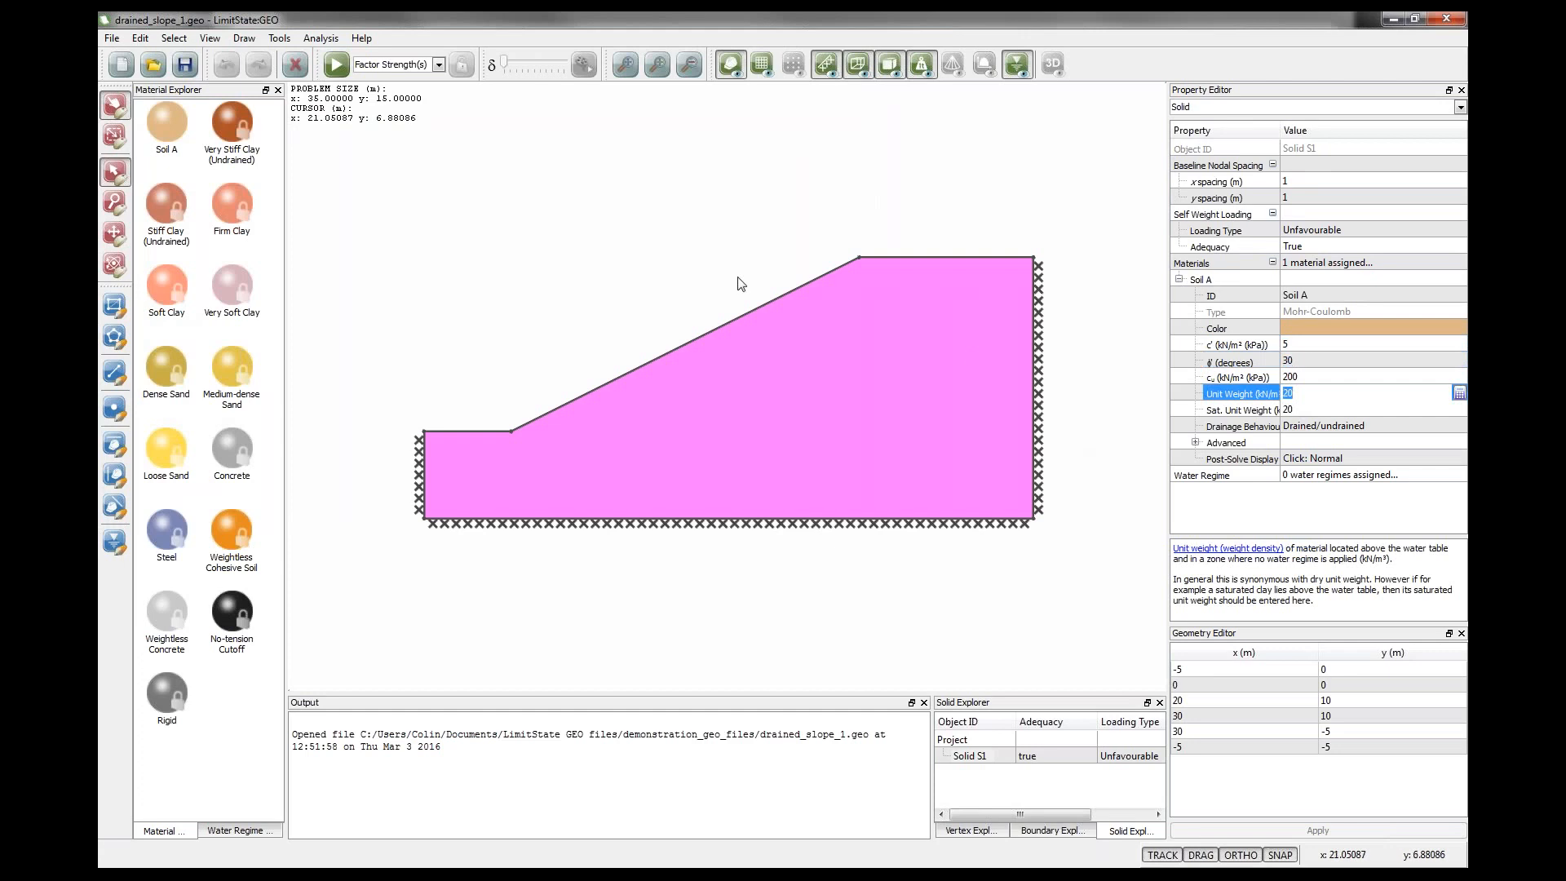
Set the analysis type to Factor Strength(s) and solve the drained slope model.
click(667, 272)
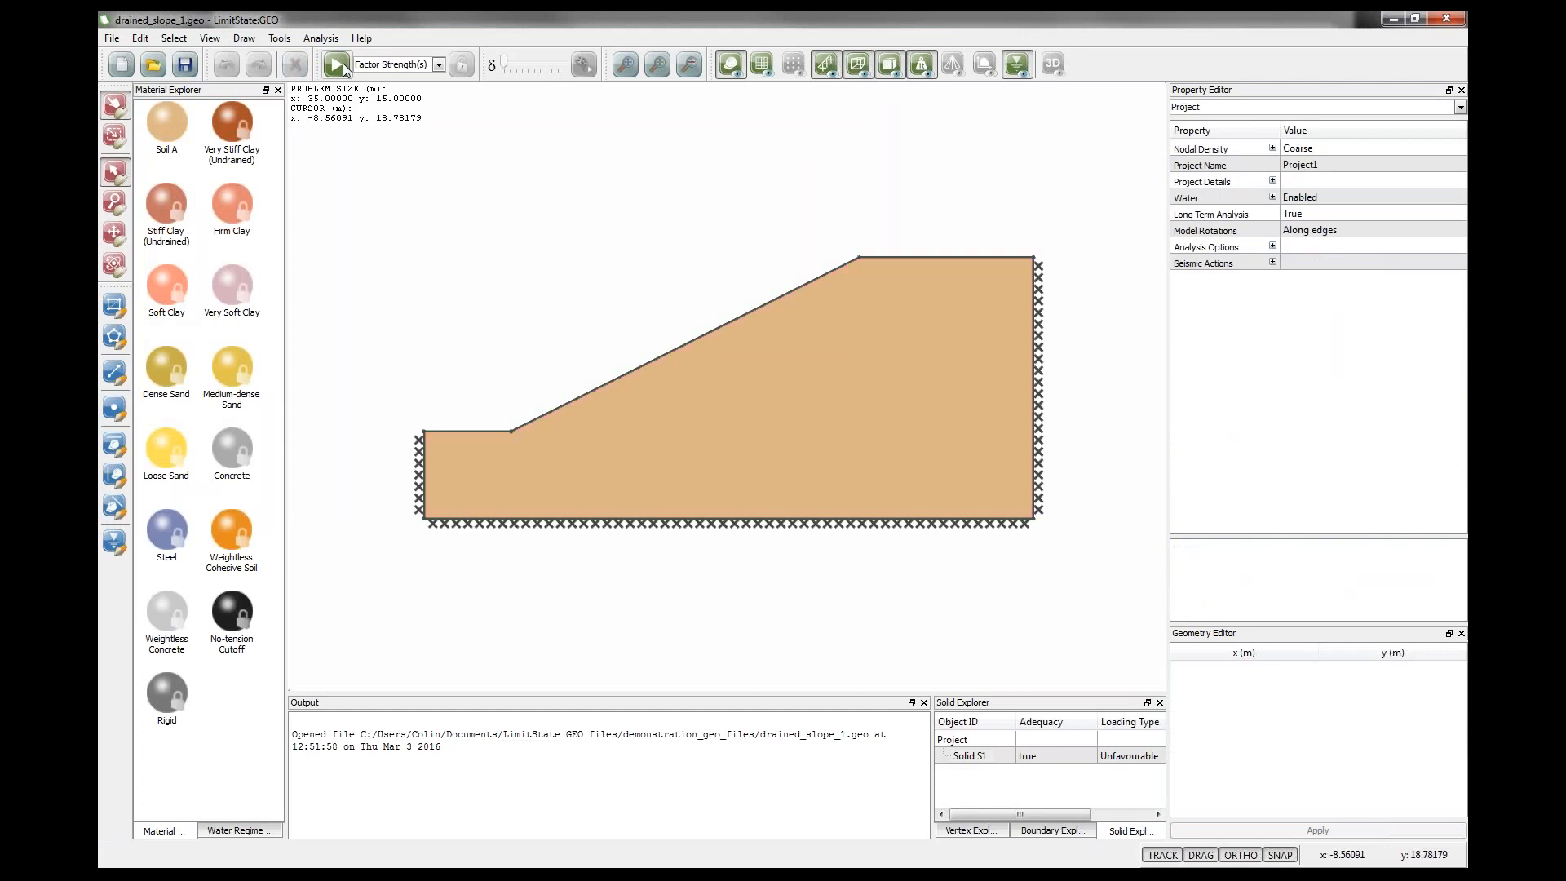
click(439, 65)
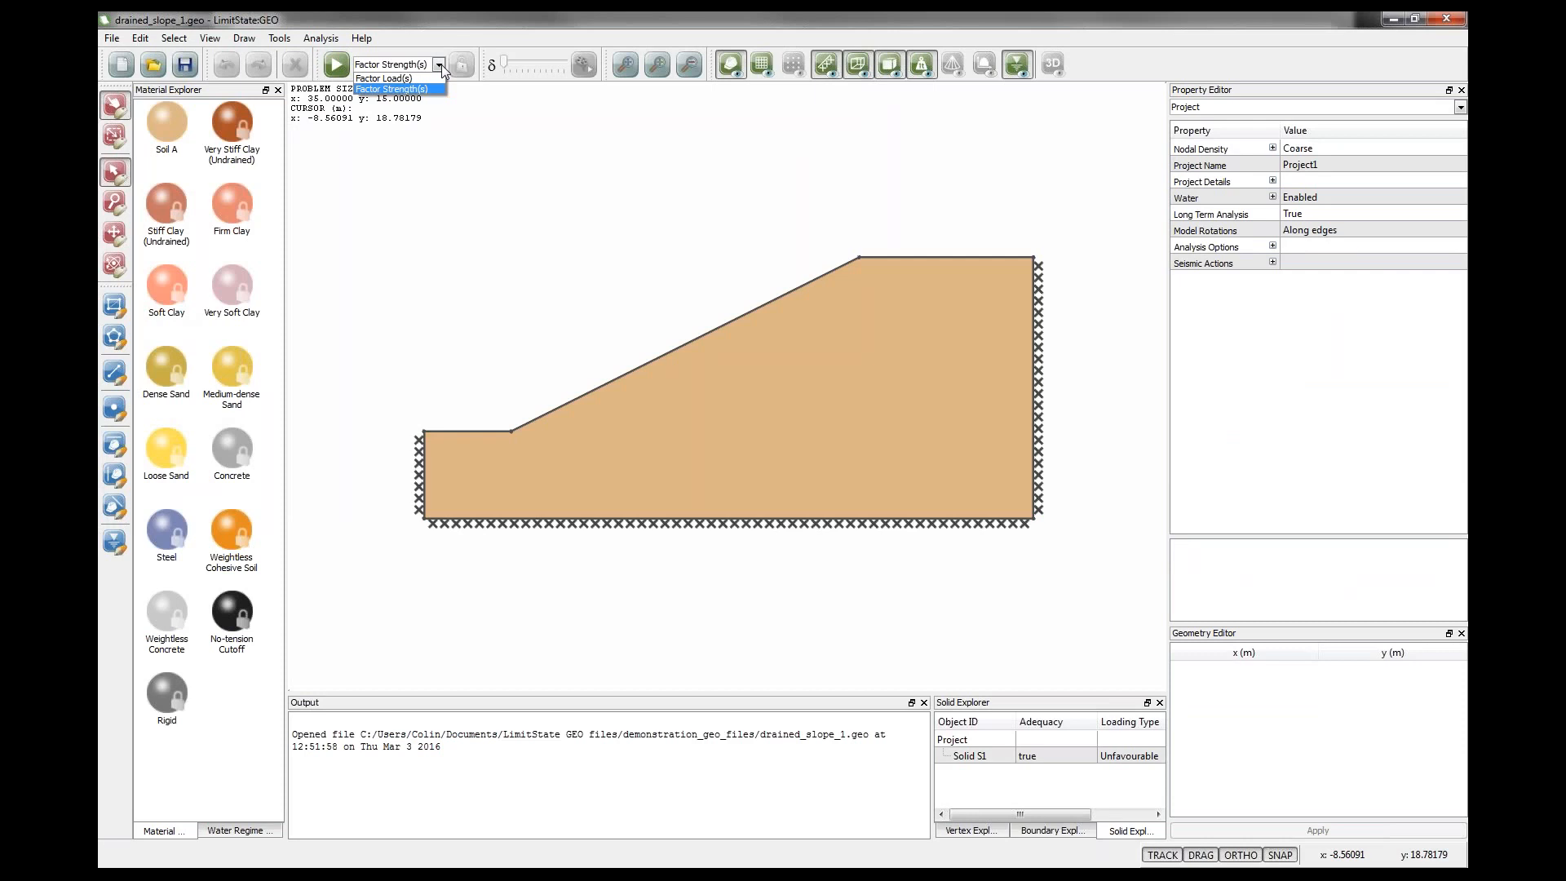
click(429, 86)
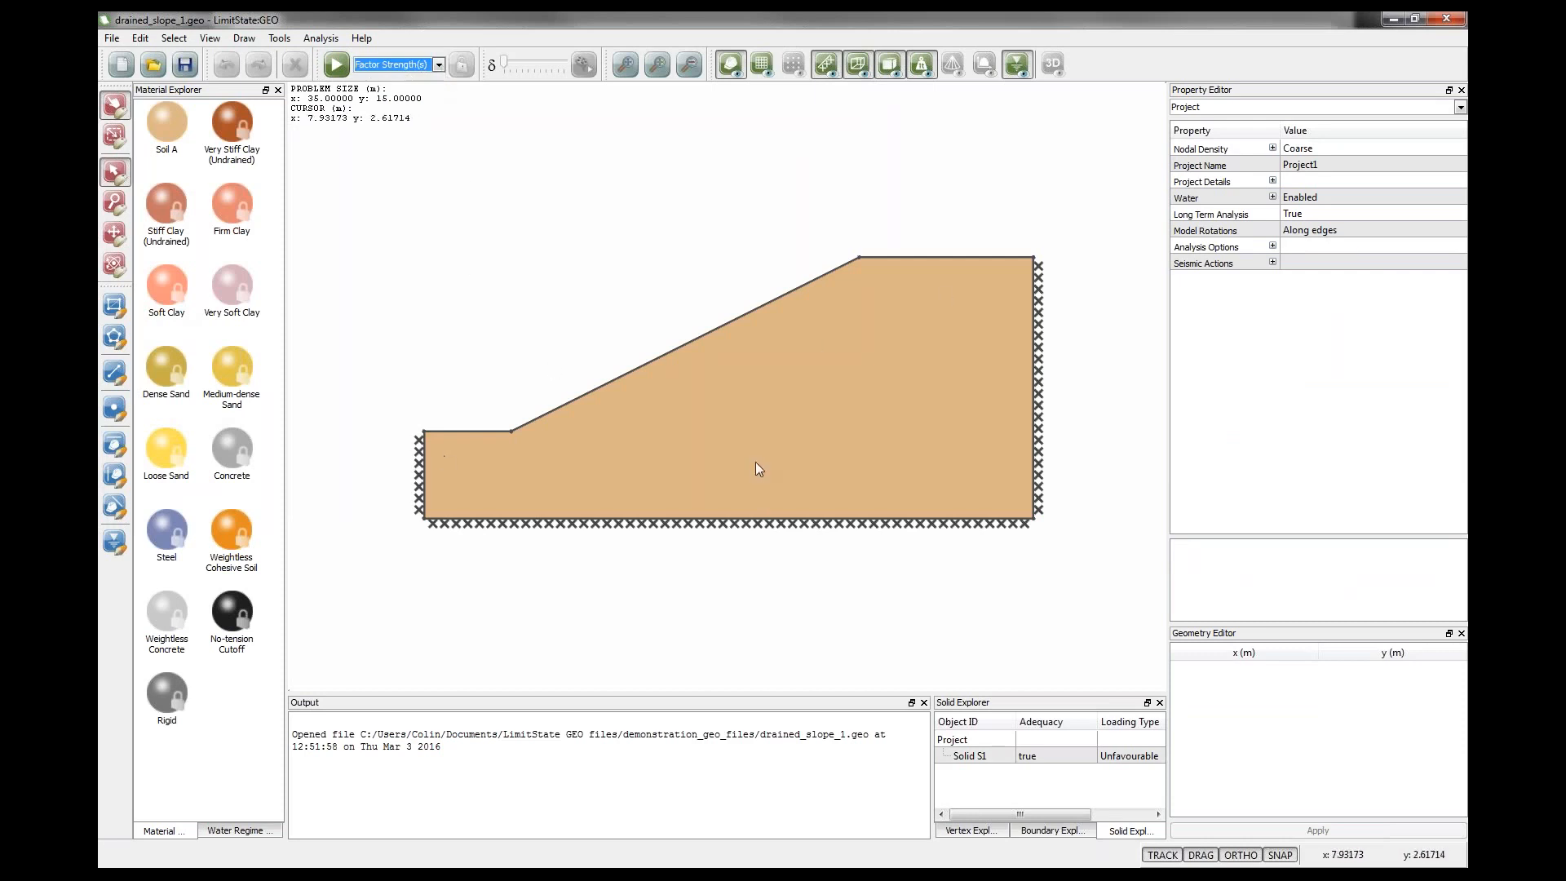
click(335, 64)
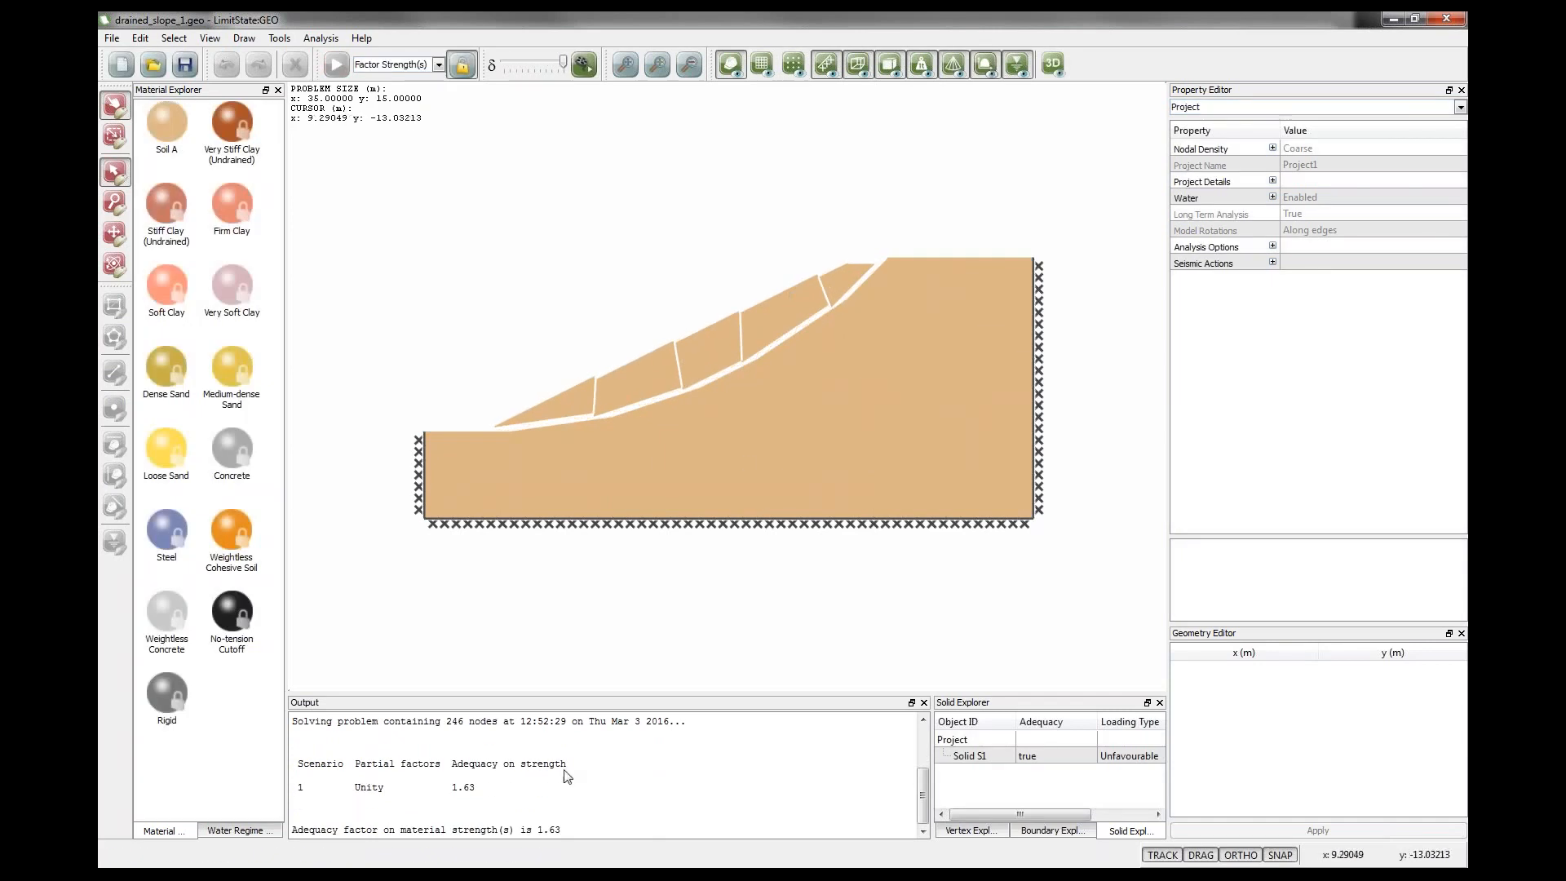
Unlock the model and add a vertex on the slope crest just right of its upper corner.
drag(453, 790, 478, 797)
click(463, 68)
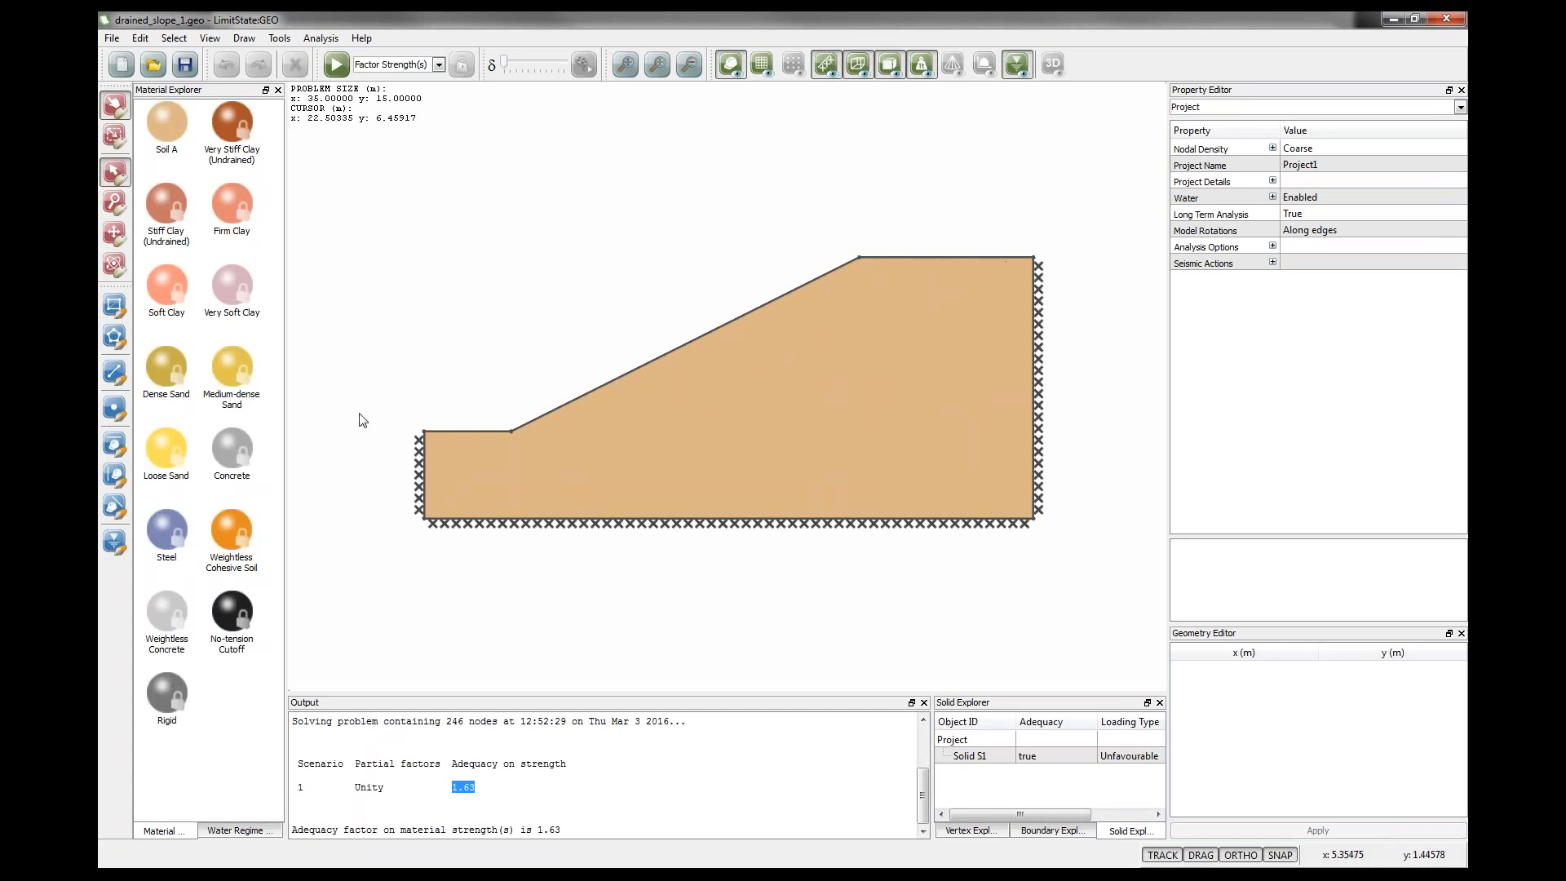
click(111, 415)
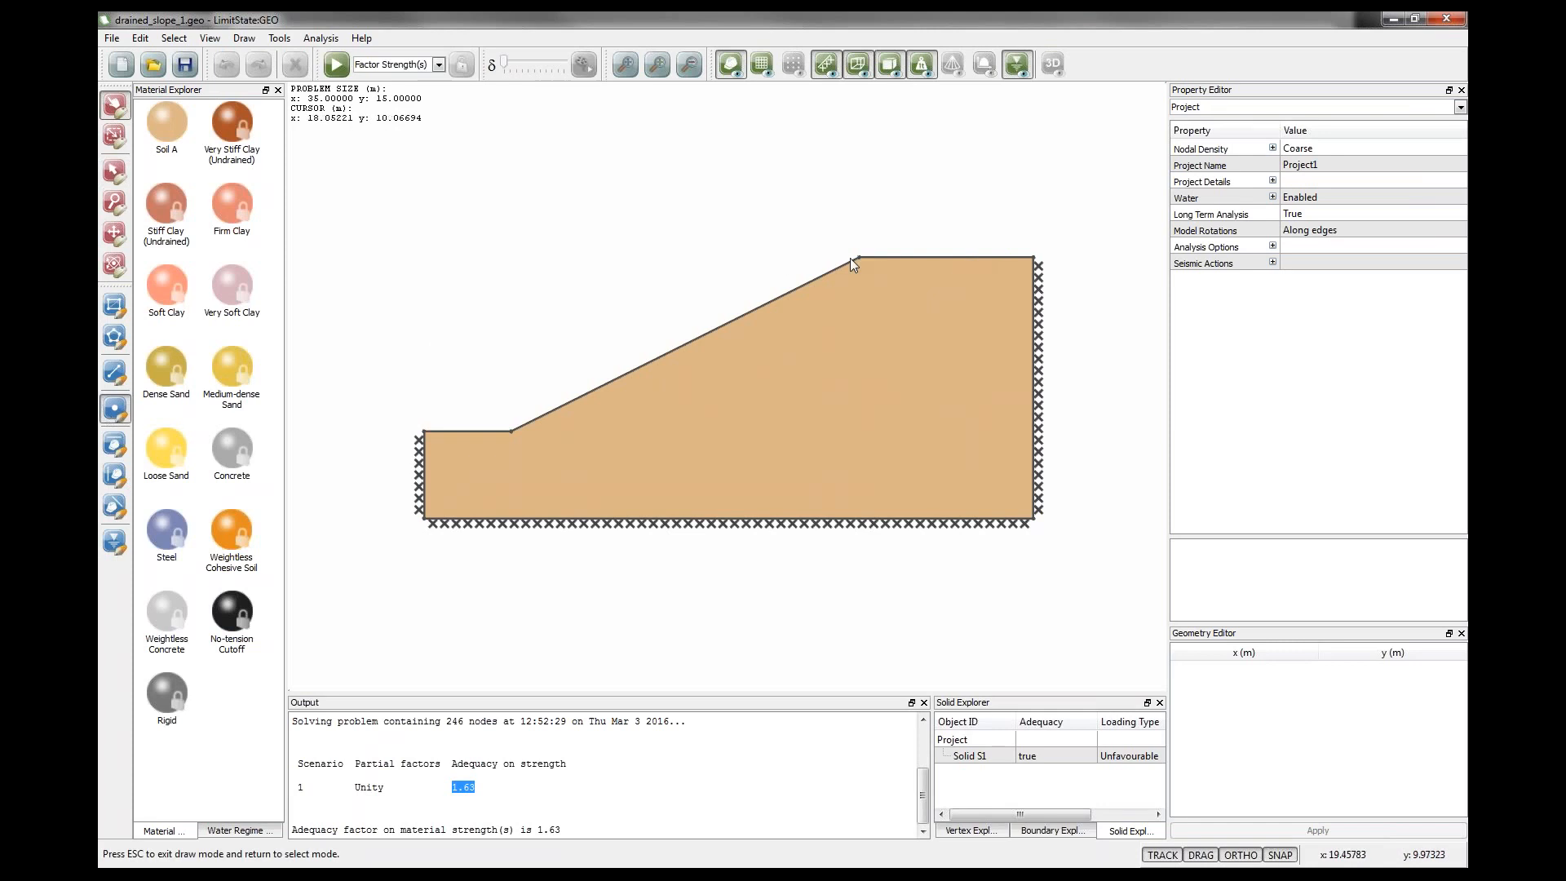
click(893, 258)
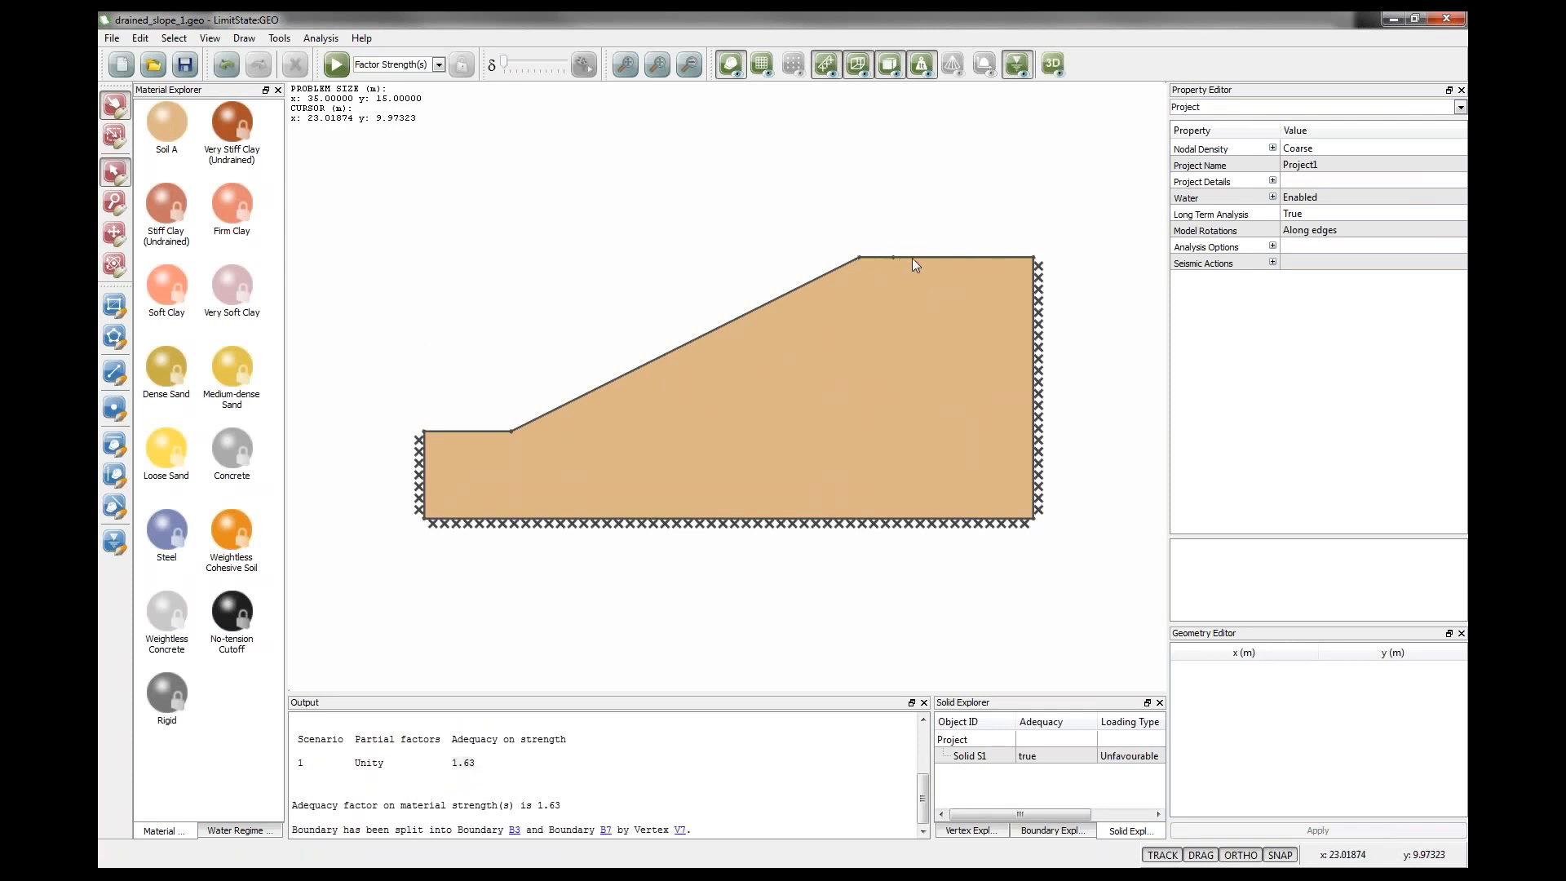
Apply a variable normal load of 5 kN/m² to the crest boundary right of the new vertex and solve.
click(912, 256)
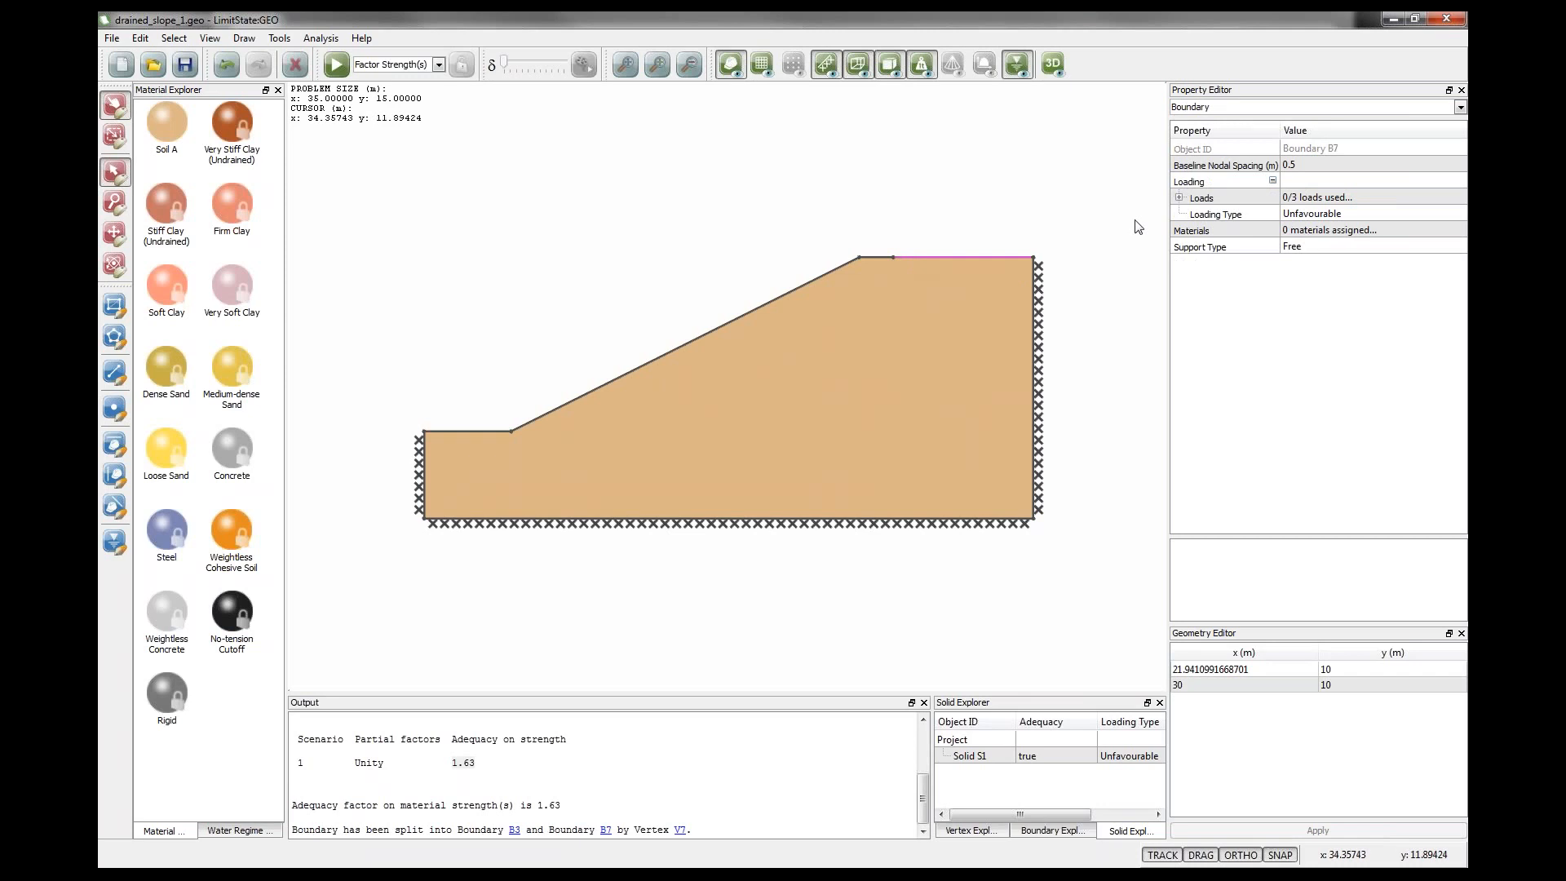
click(1179, 198)
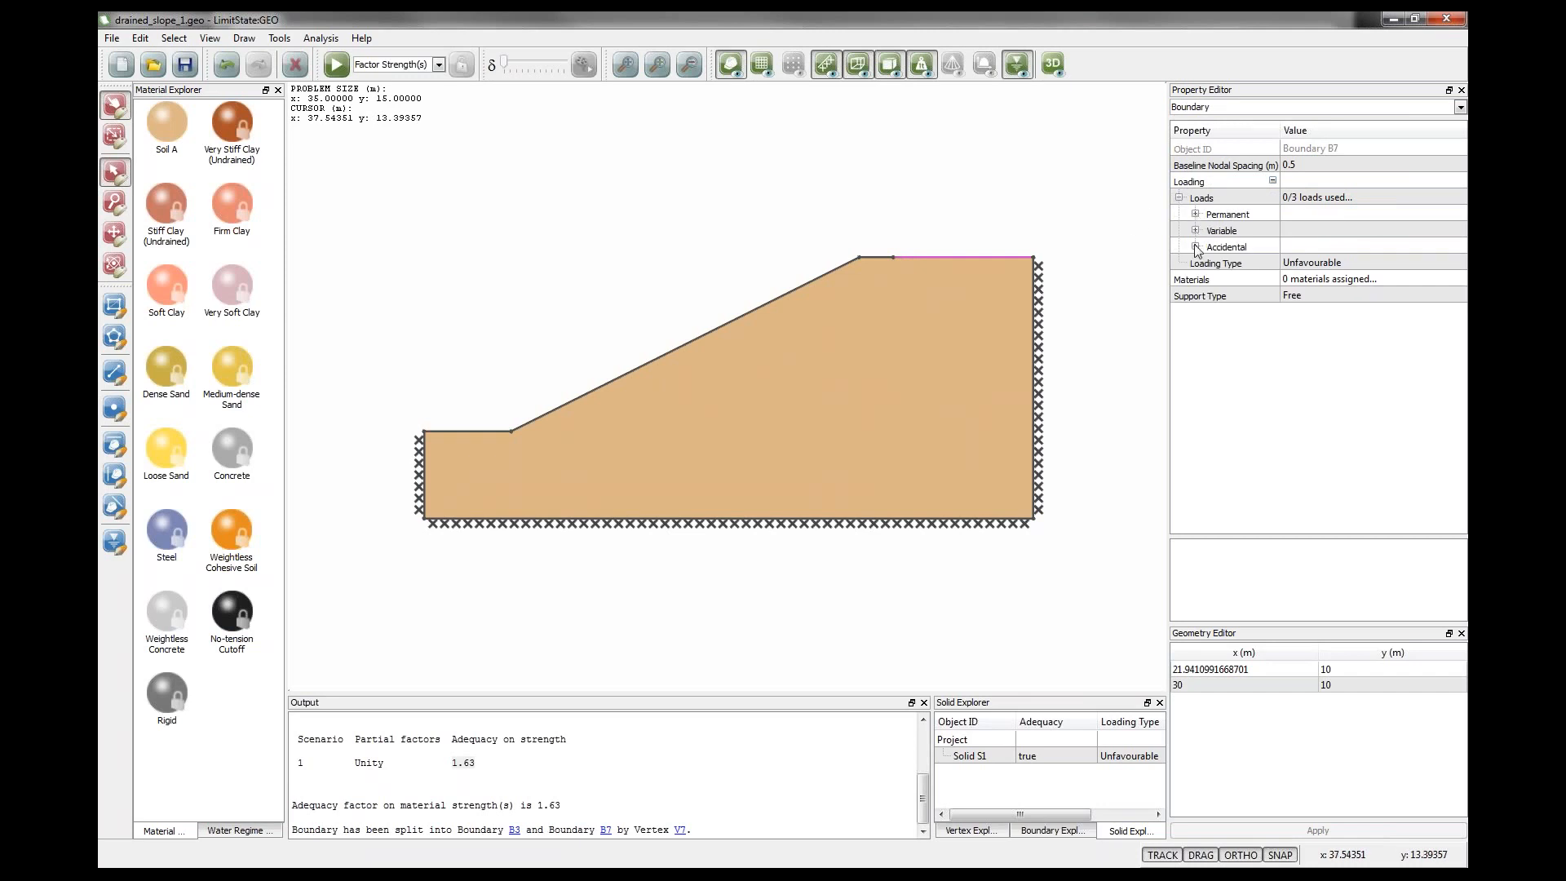
click(1195, 231)
click(1300, 264)
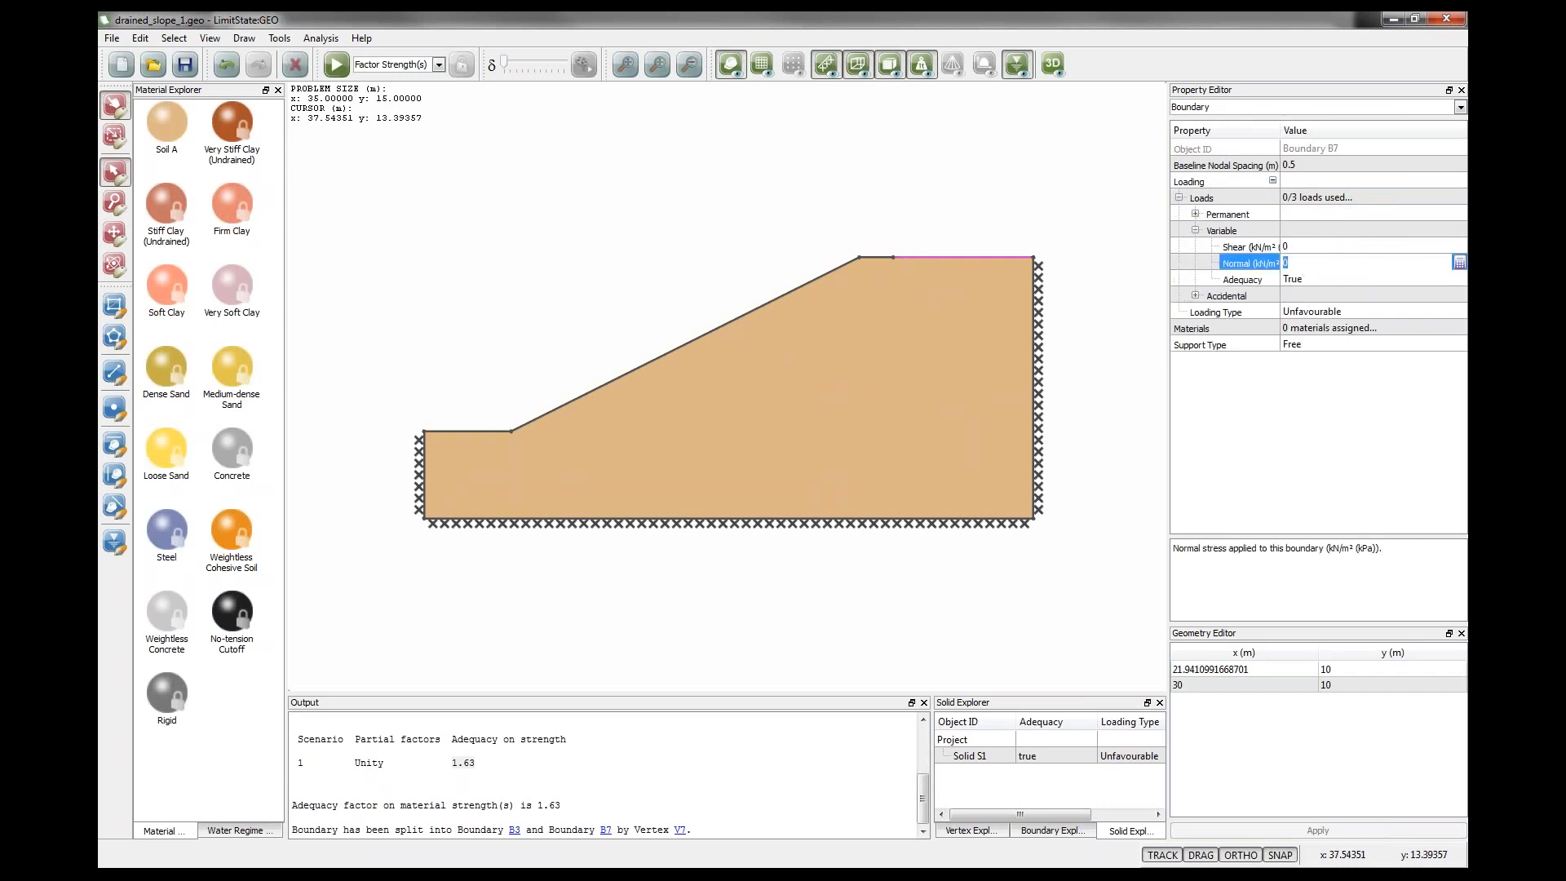
text(5)
click(1304, 281)
click(625, 232)
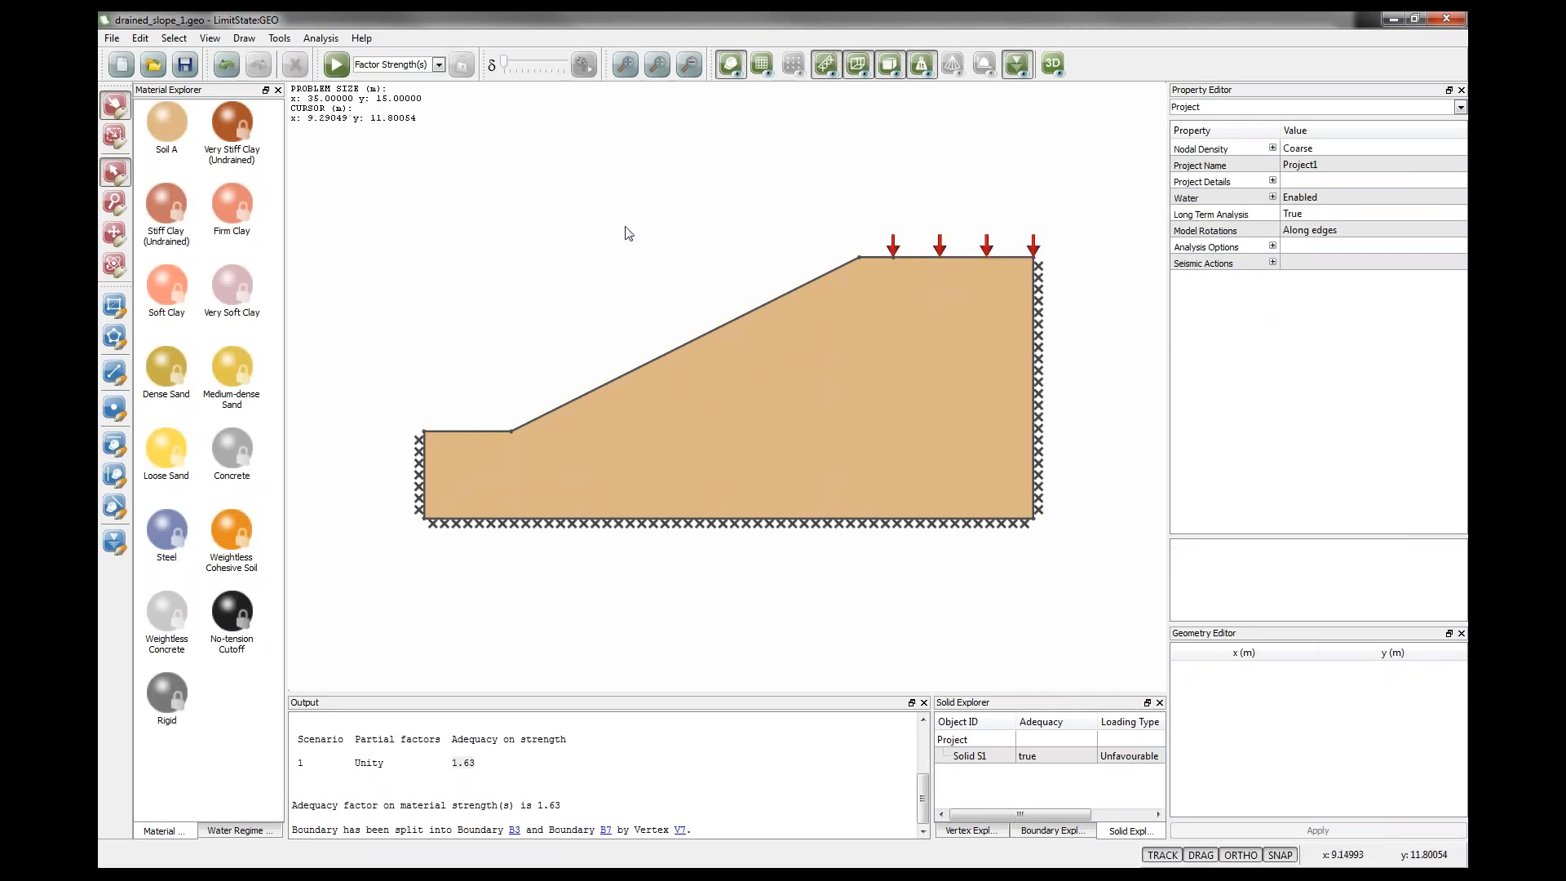
click(335, 64)
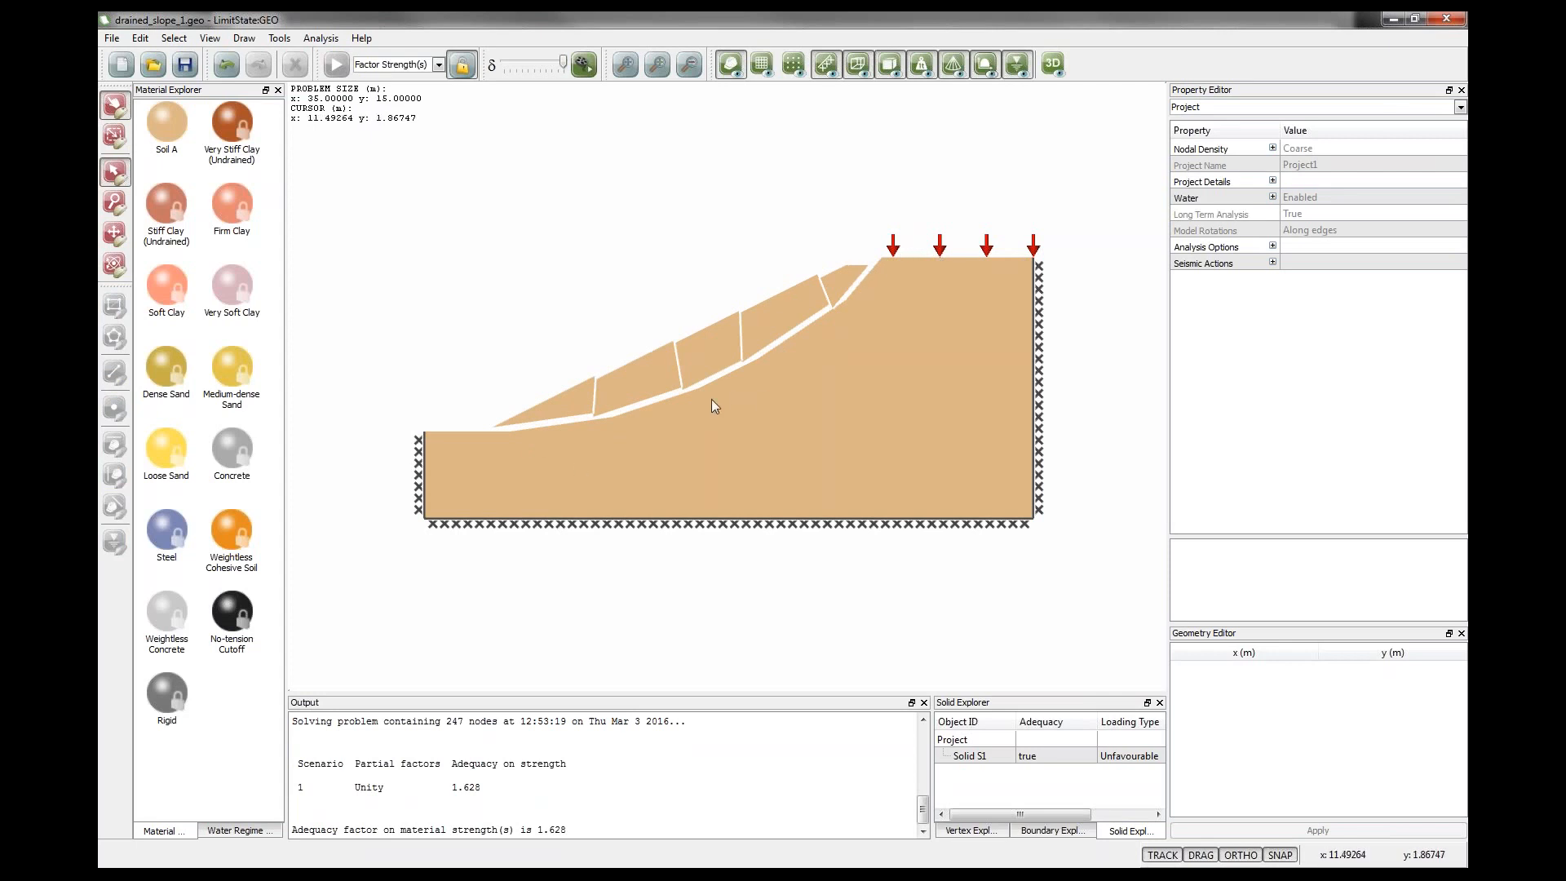
Unlock the model, set the crest's variable normal load to 50 kN/m², and solve again.
click(462, 65)
click(915, 256)
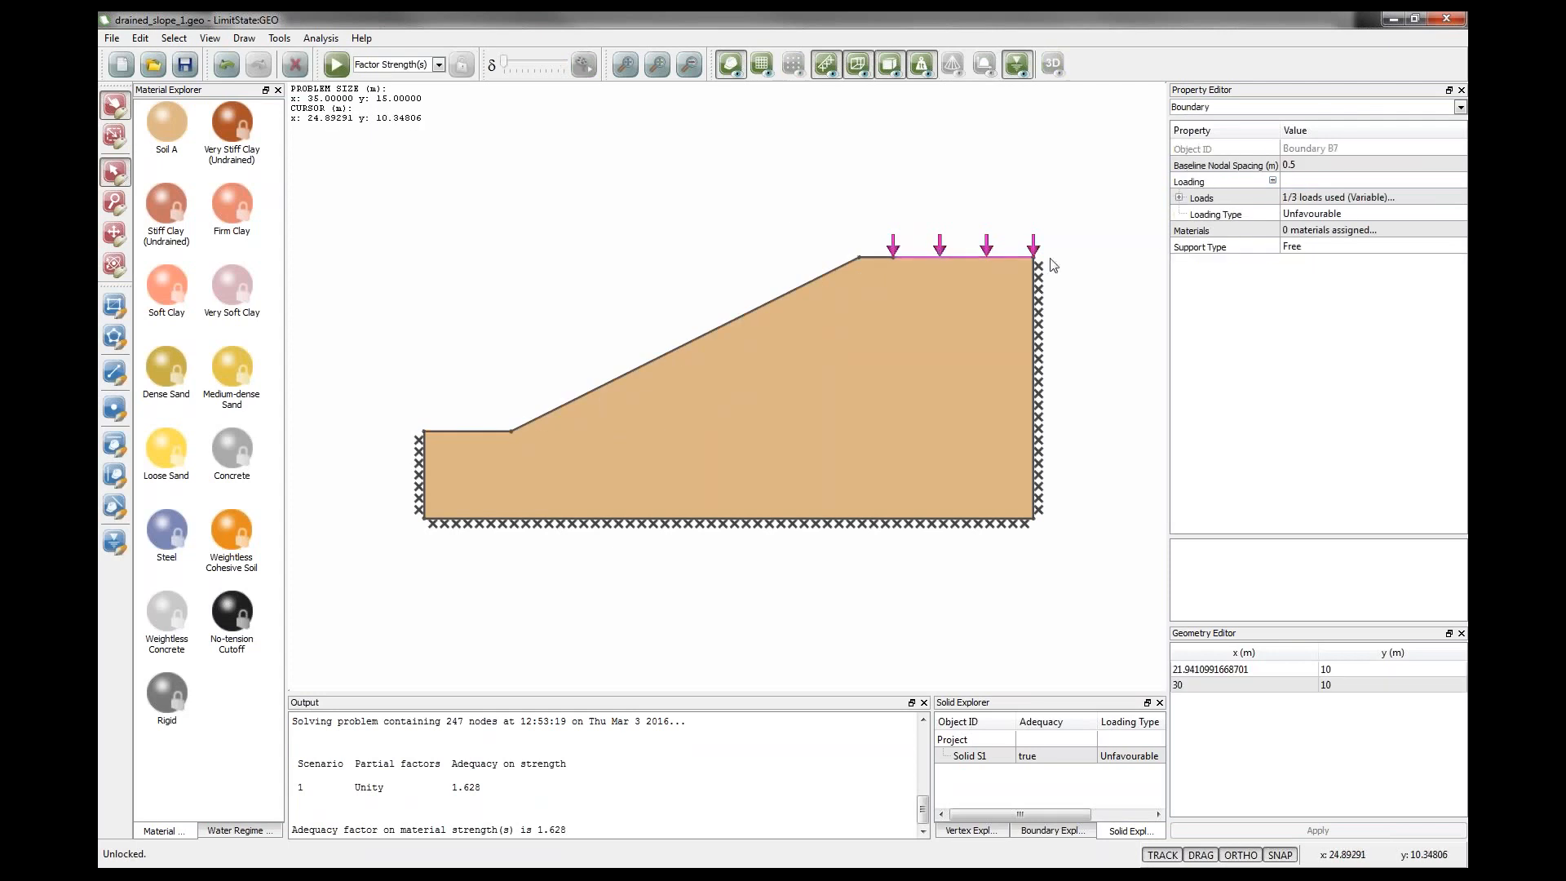
click(1178, 198)
click(1196, 231)
click(1248, 263)
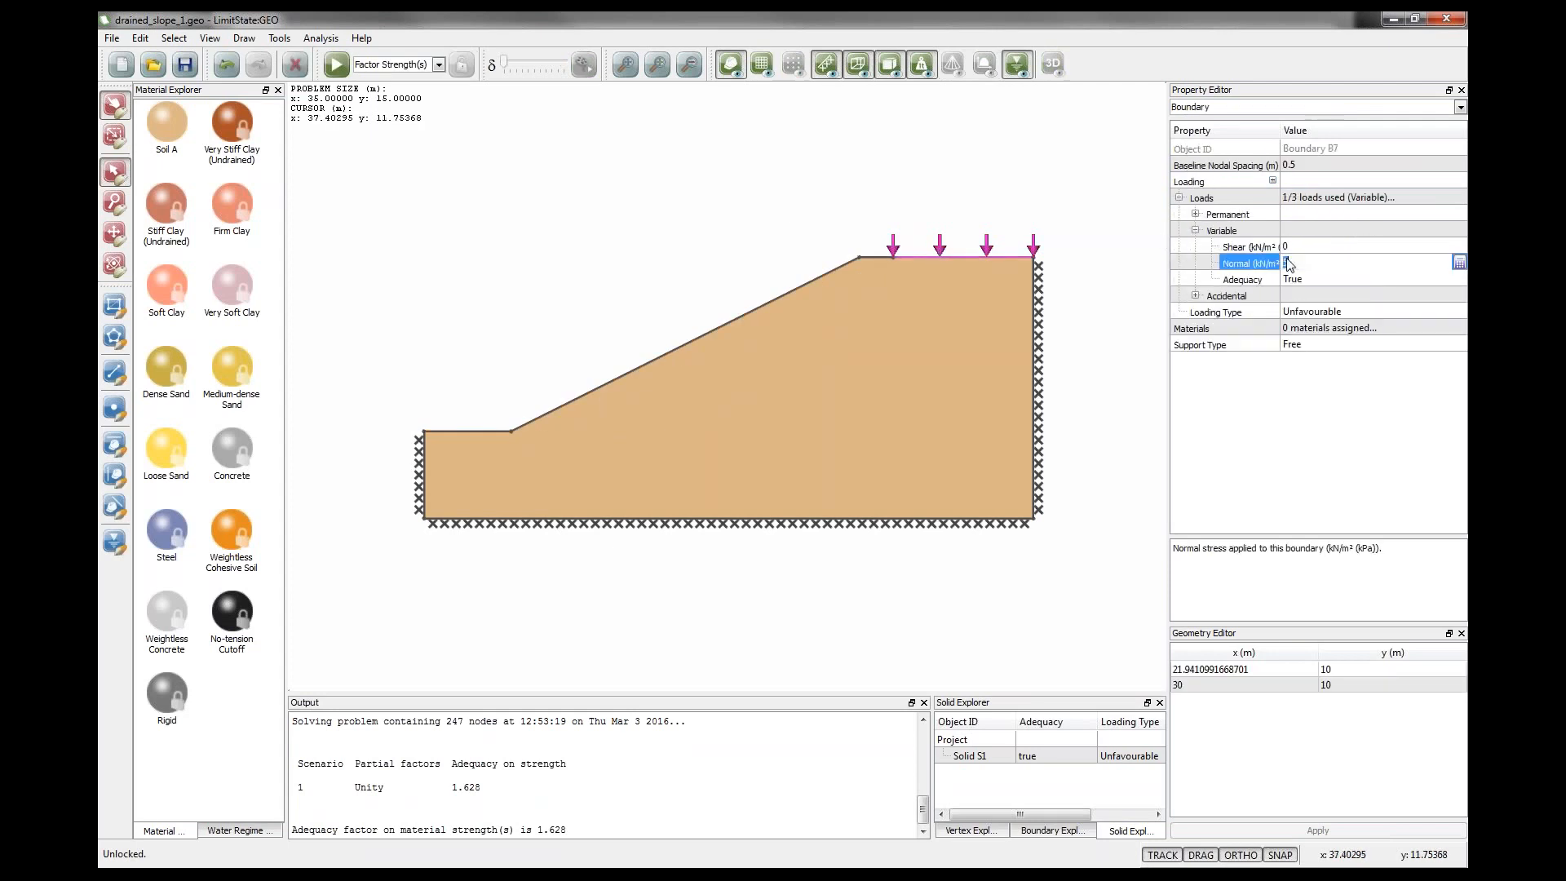
text(50)
key(Tab)
click(695, 243)
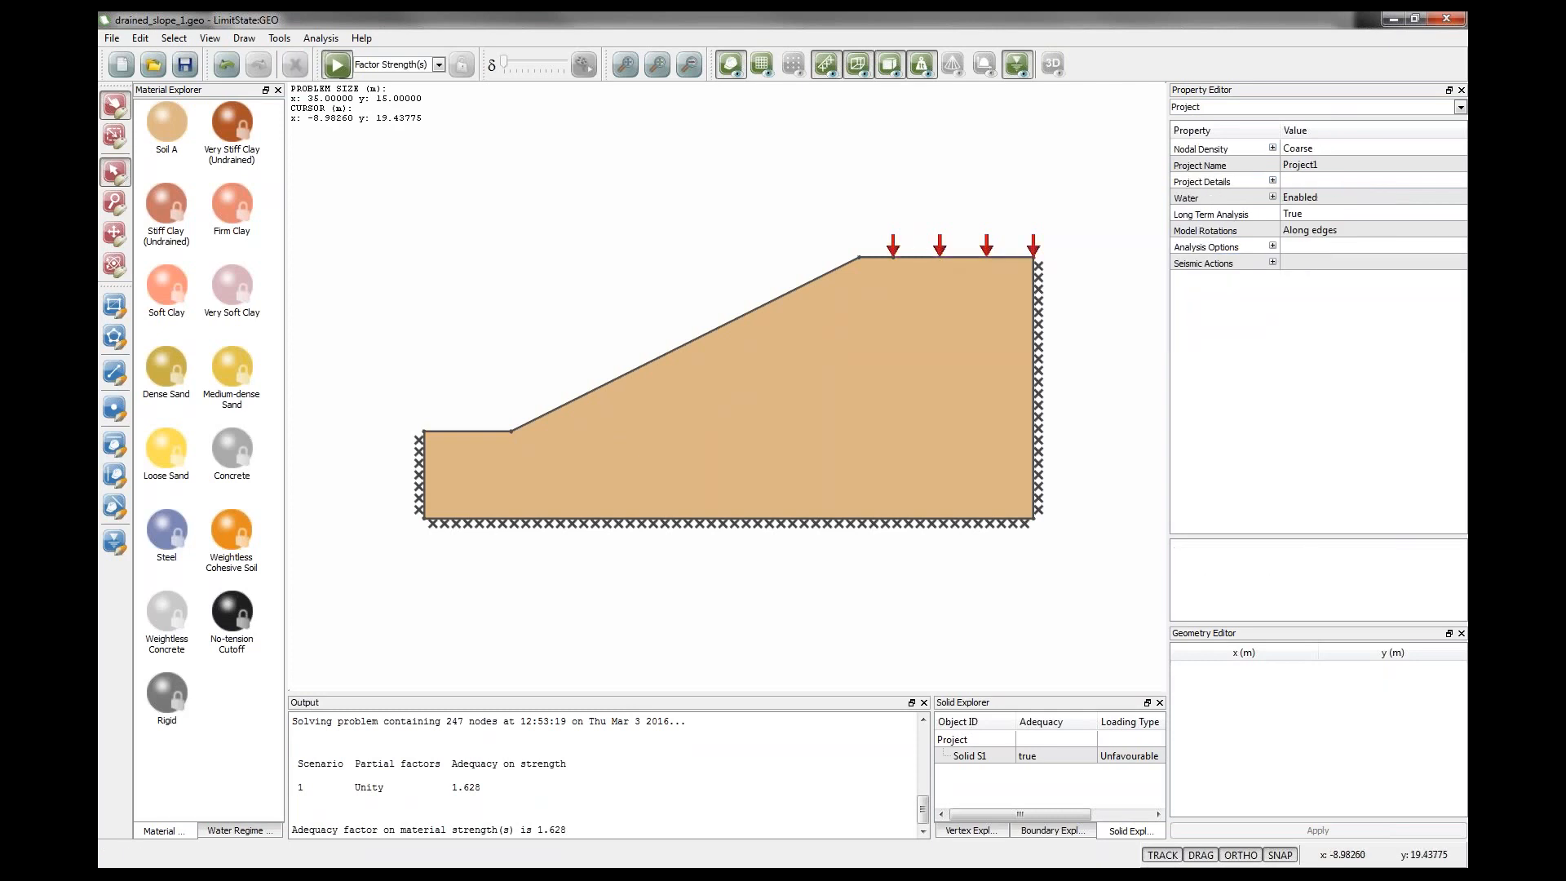
click(336, 65)
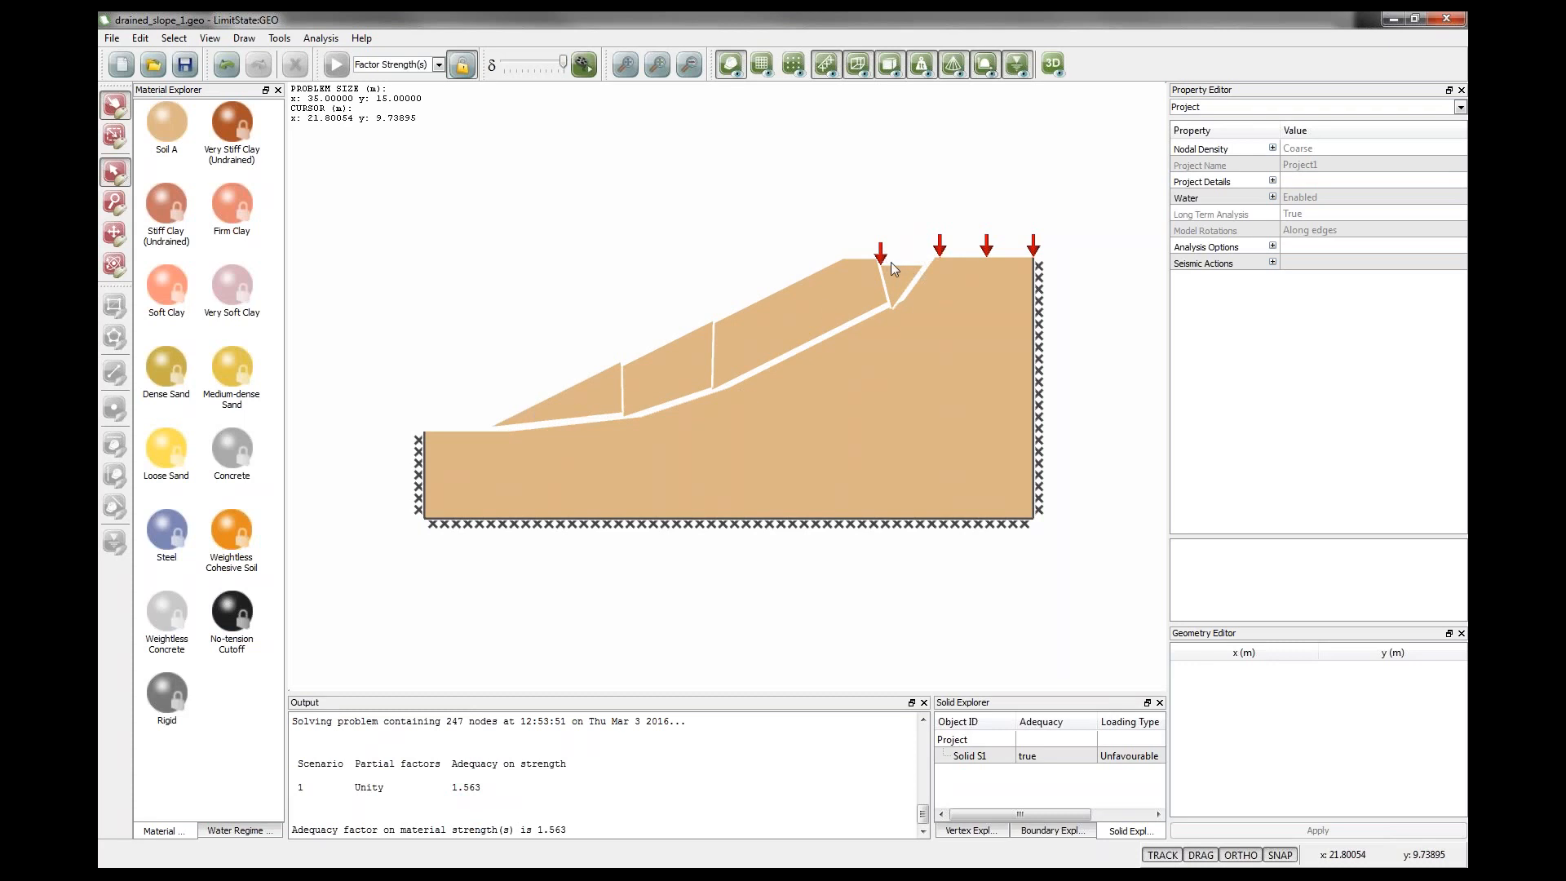
Unlock the model and draw a boundary from the slope face near the toe to the right boundary below the crest.
click(462, 65)
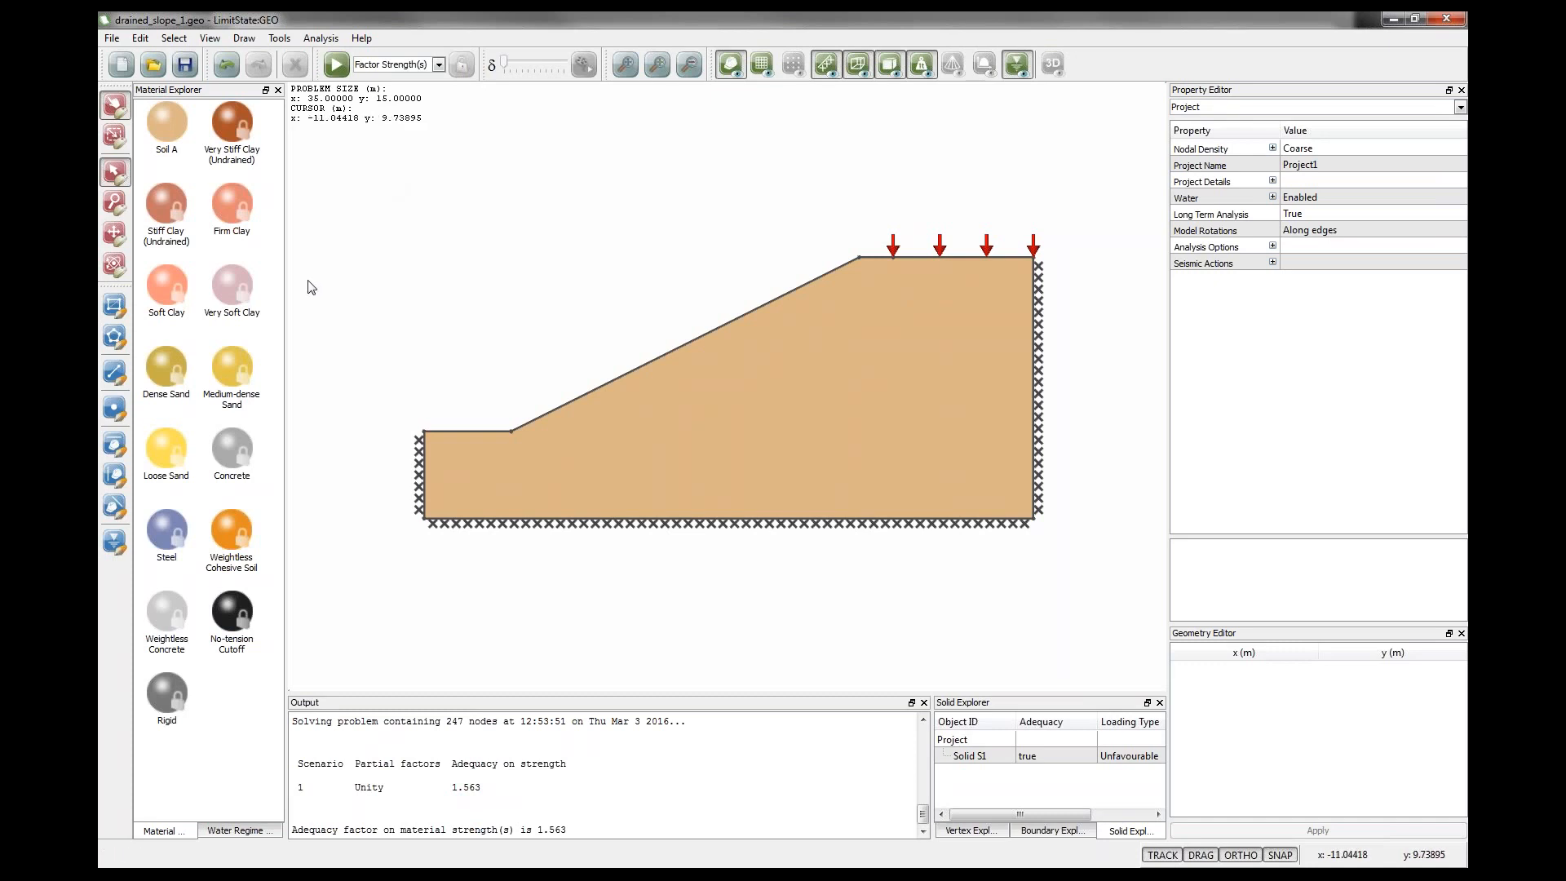
click(115, 371)
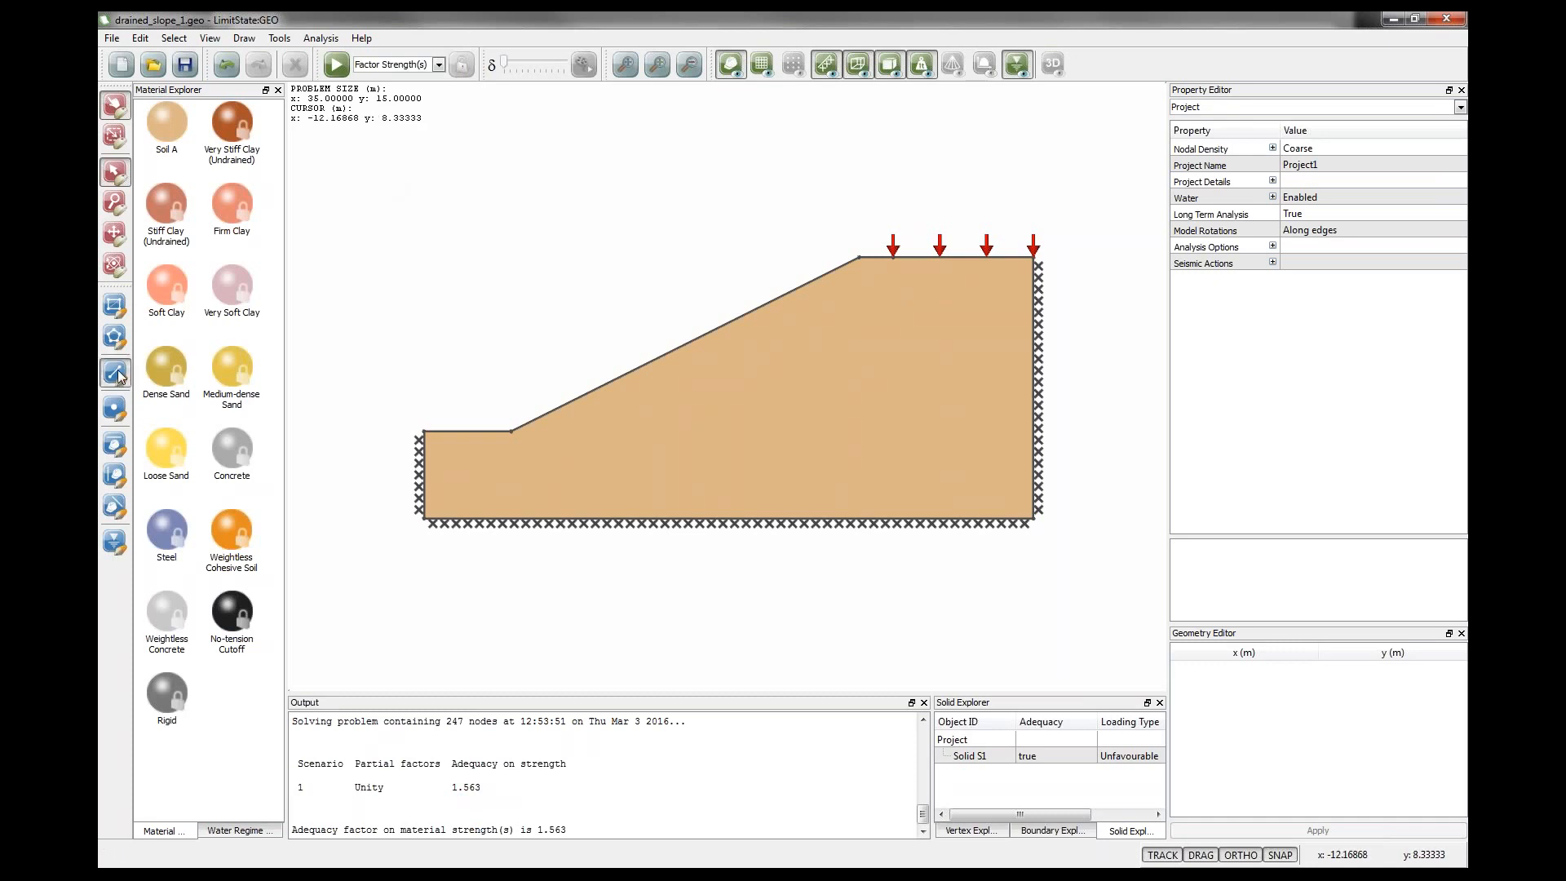
click(544, 417)
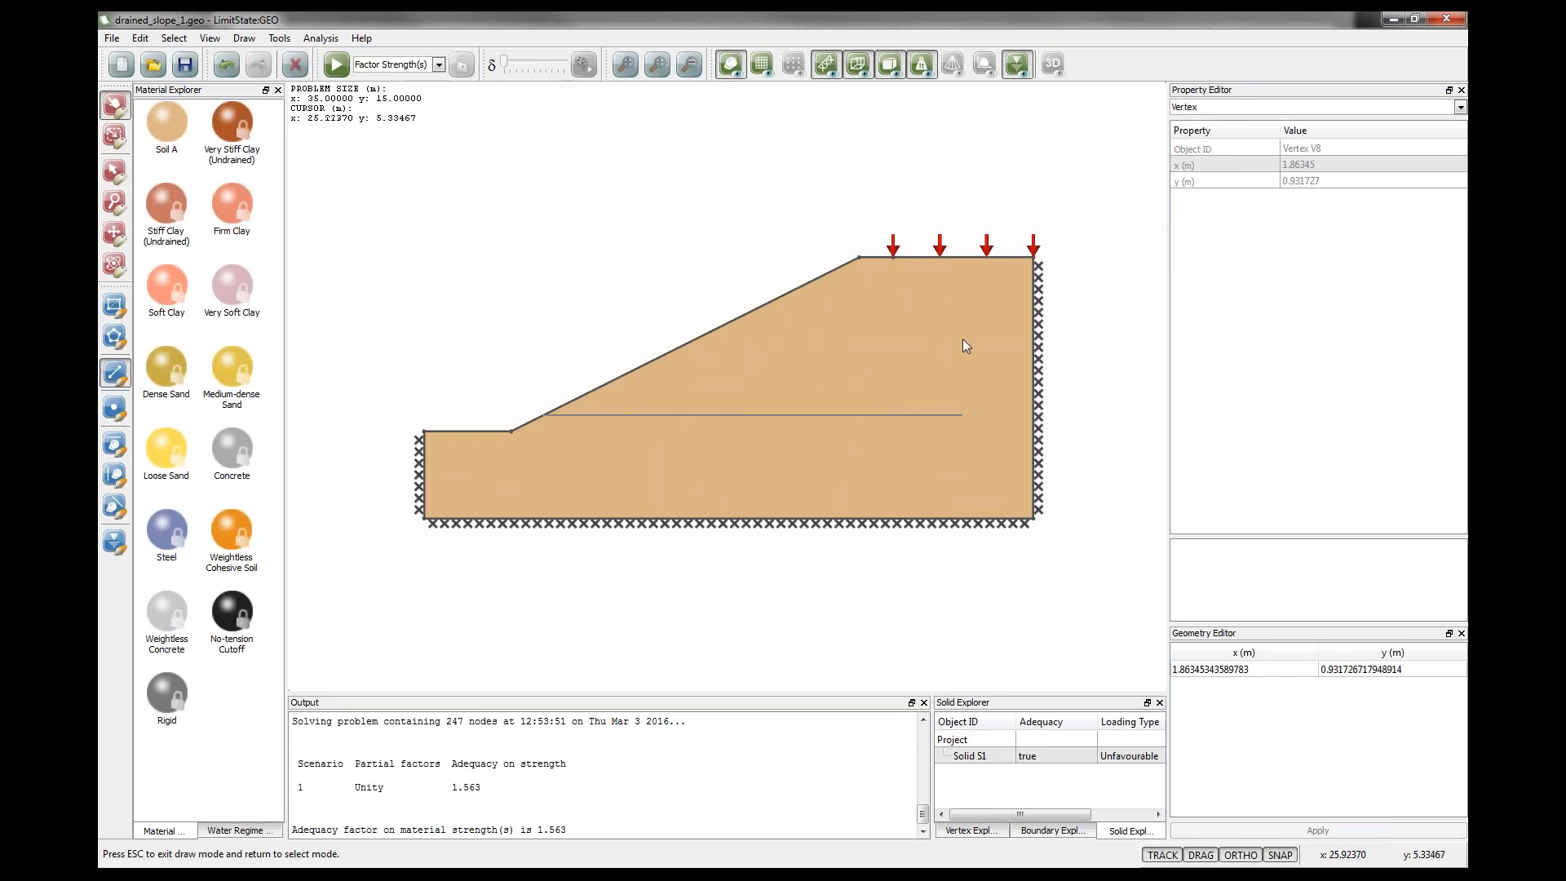
key(Escape)
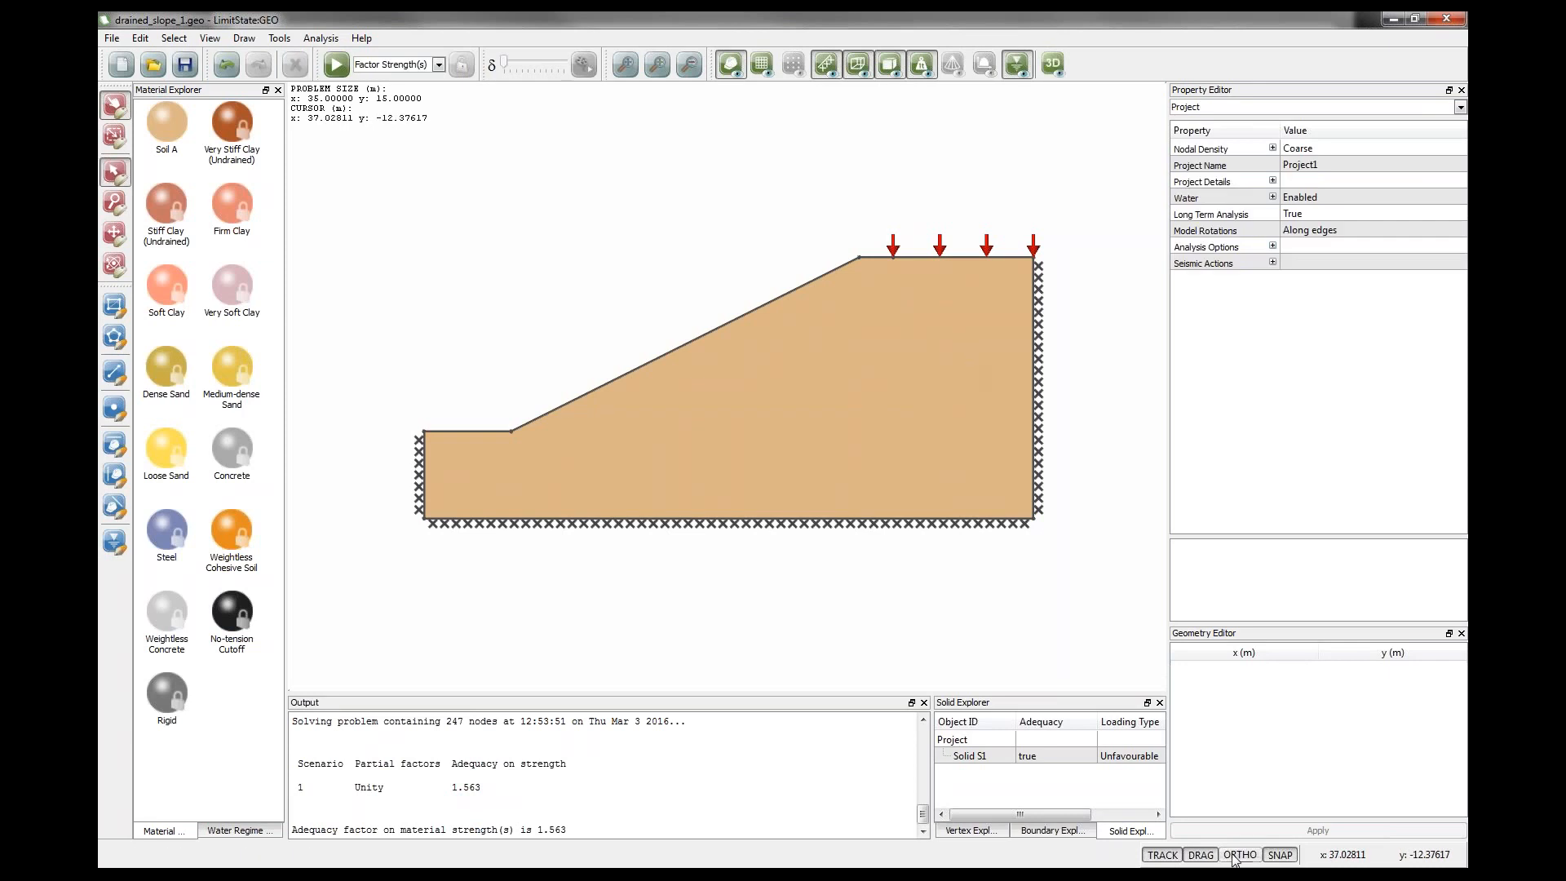
click(115, 372)
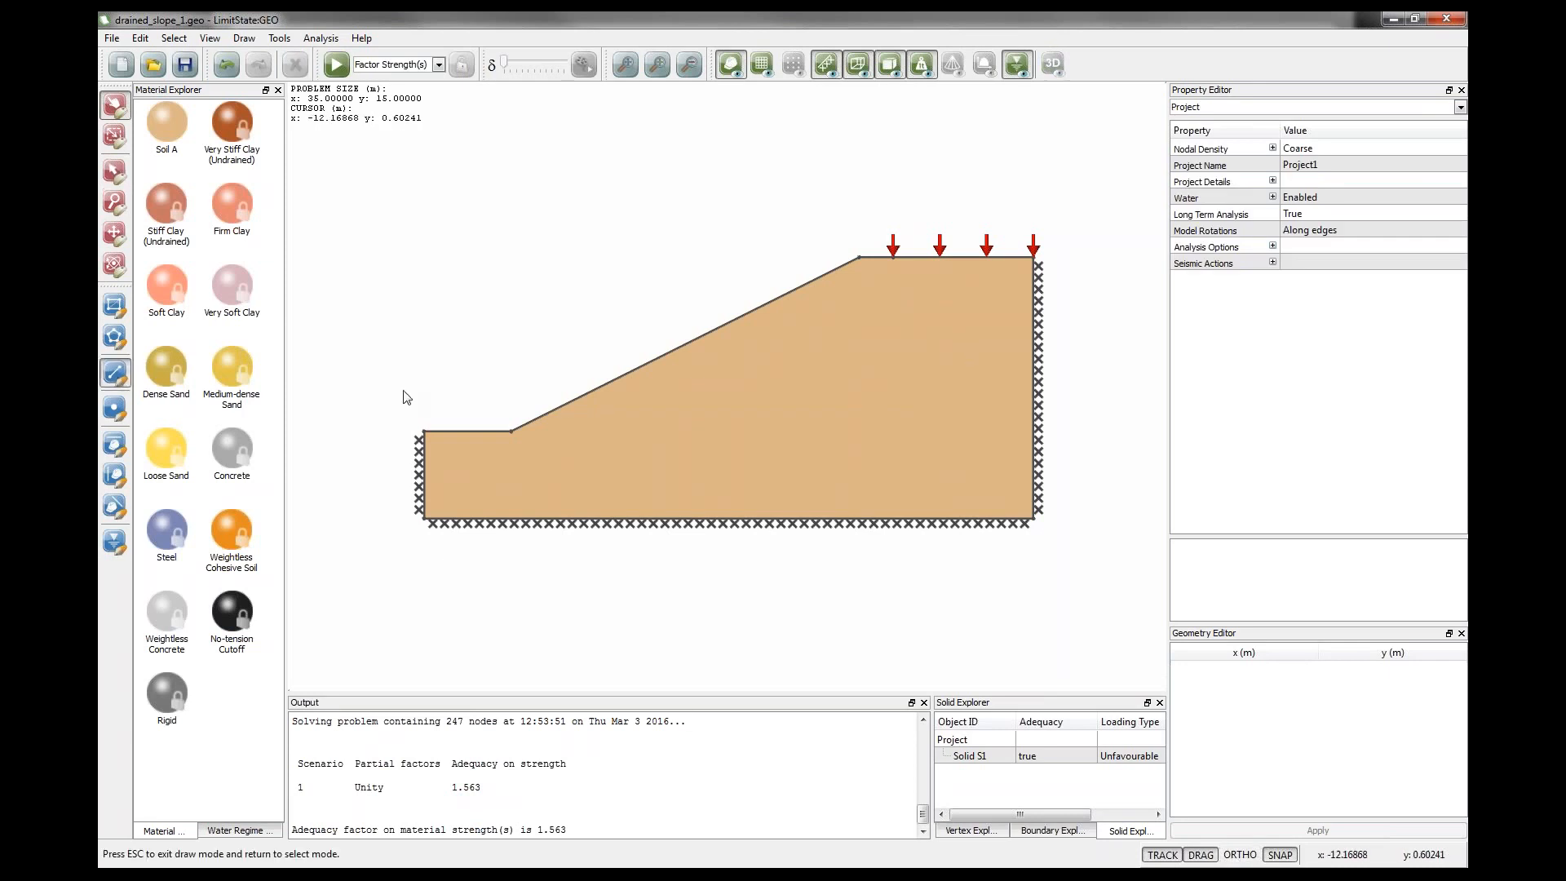
click(540, 416)
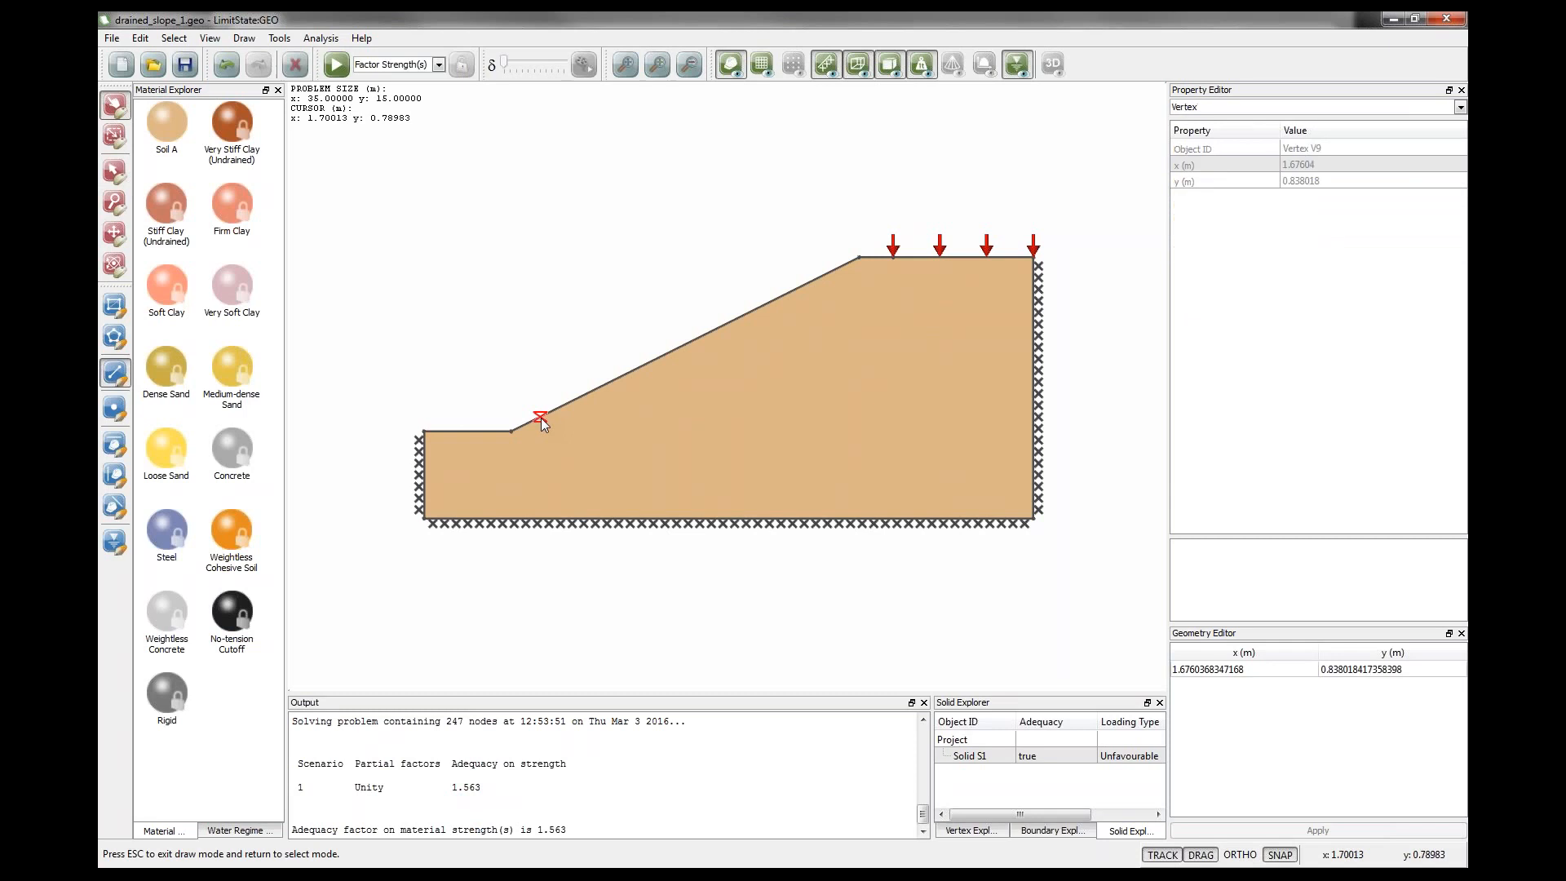
click(1033, 304)
key(Escape)
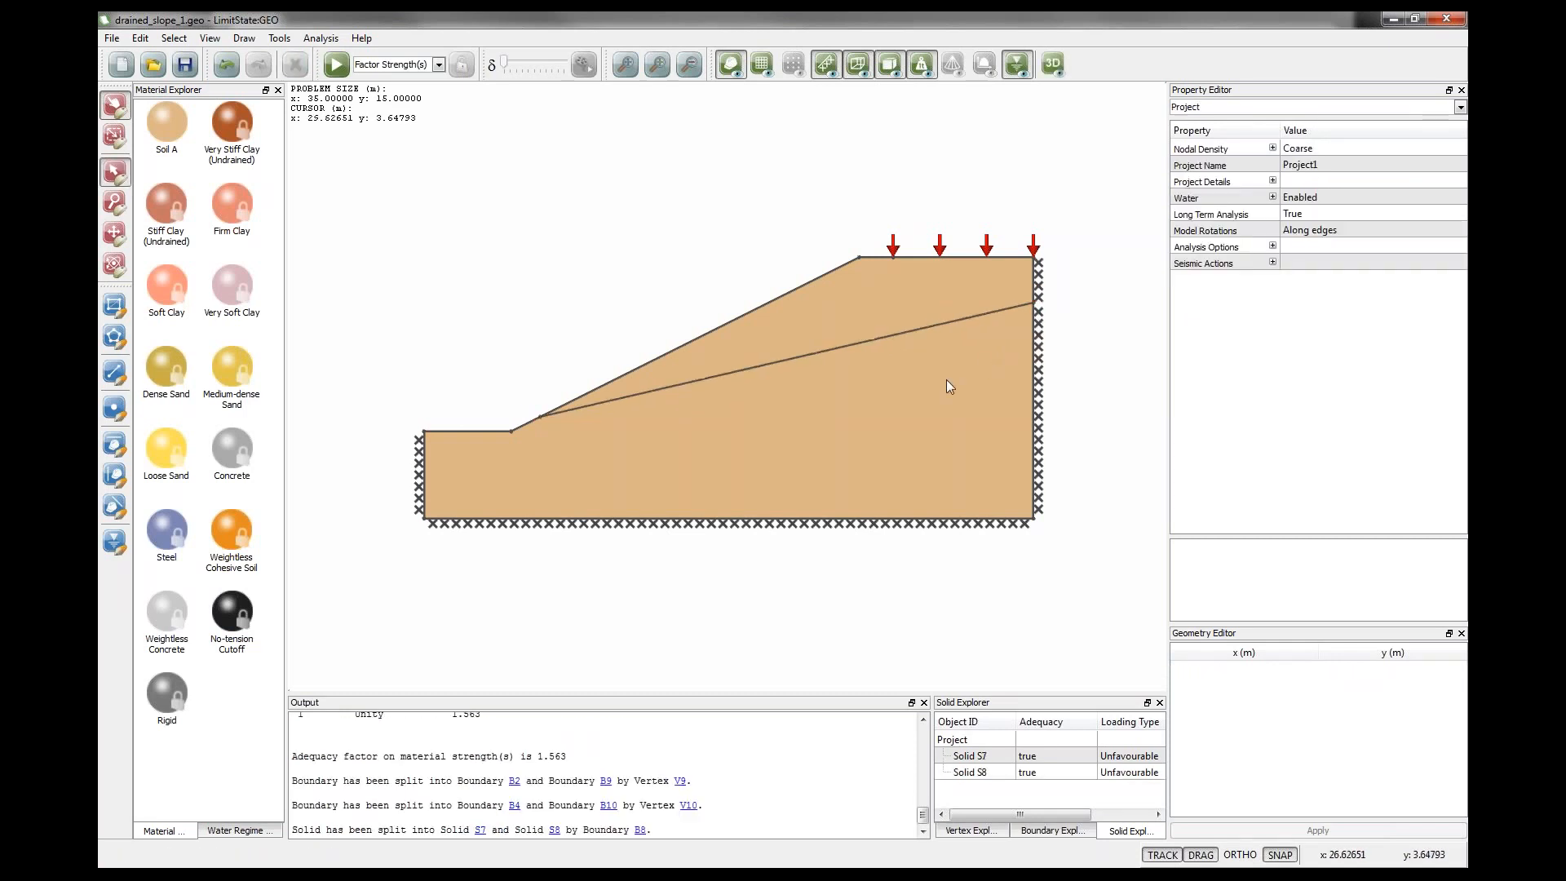
Add a vertex on the new boundary and drag it down to about x 15.7 m, y 2.9 m.
click(119, 410)
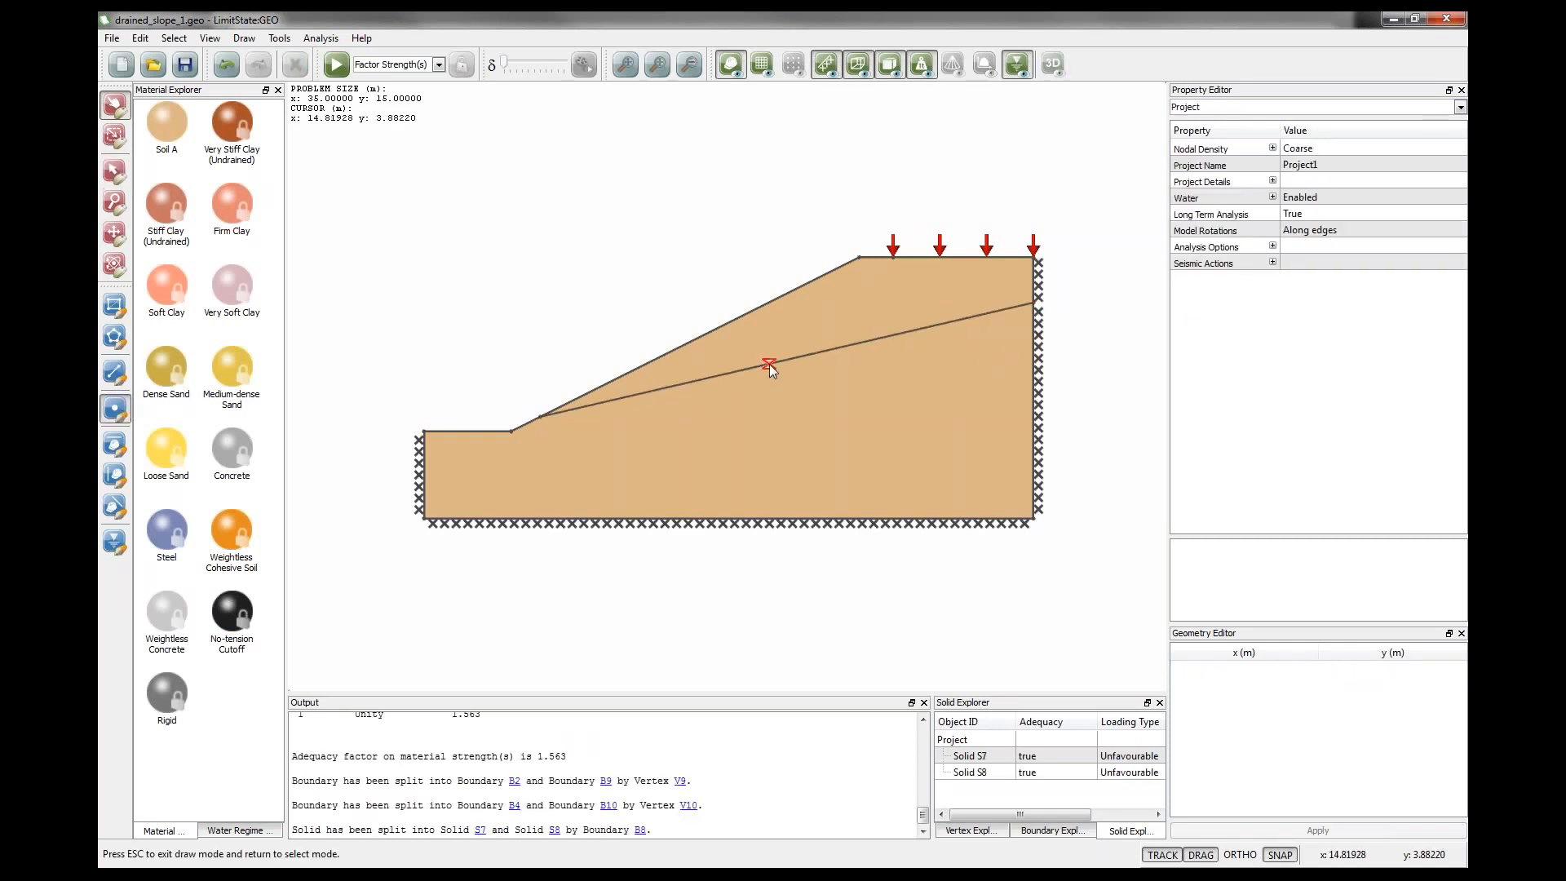
click(770, 364)
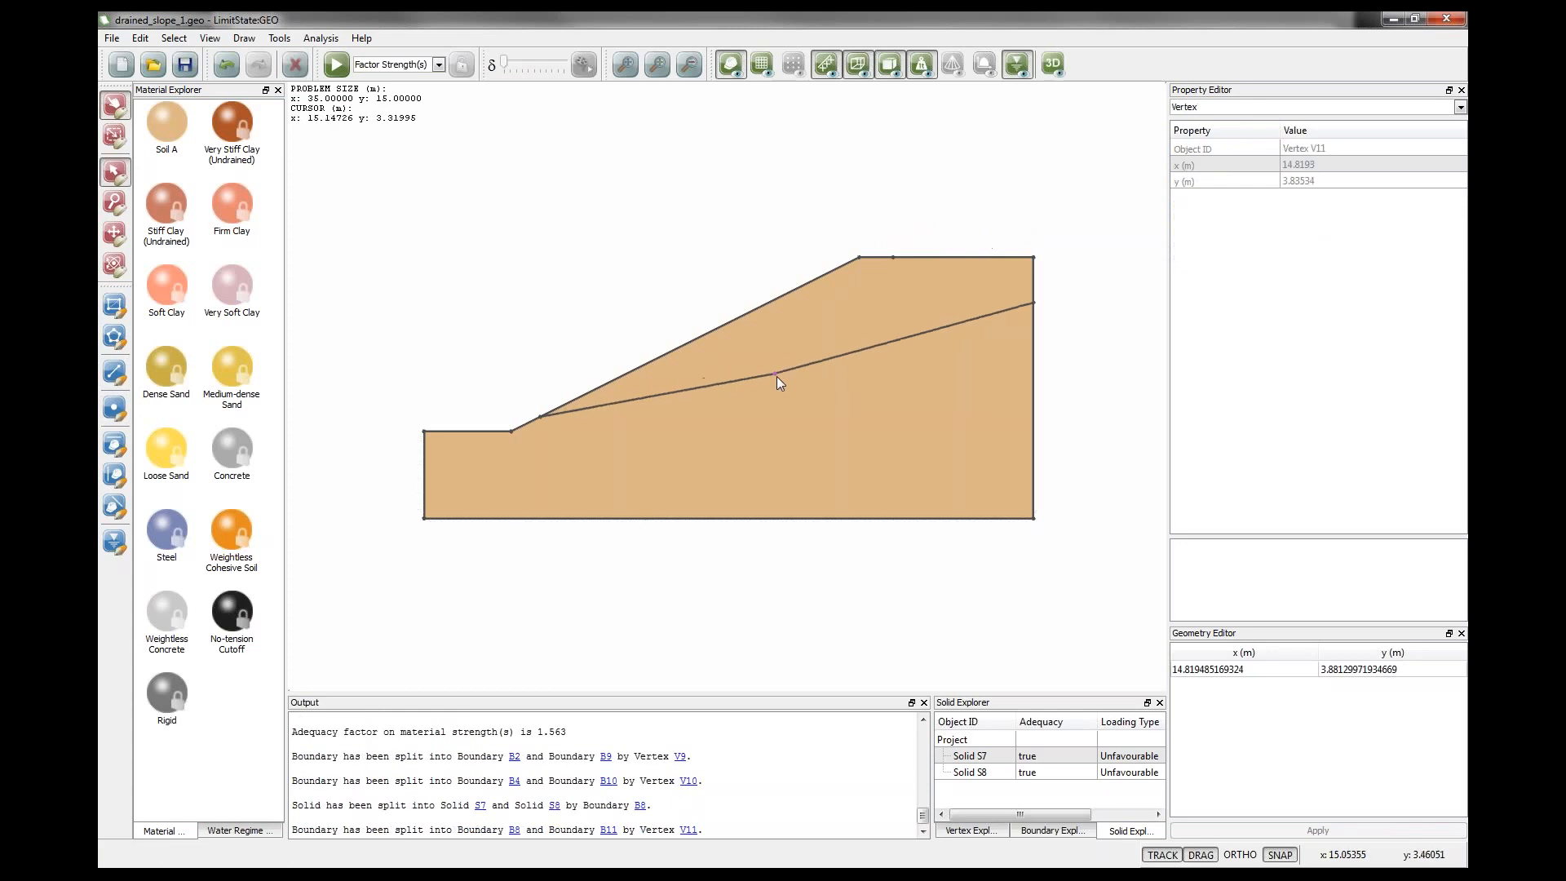
drag(776, 375, 784, 380)
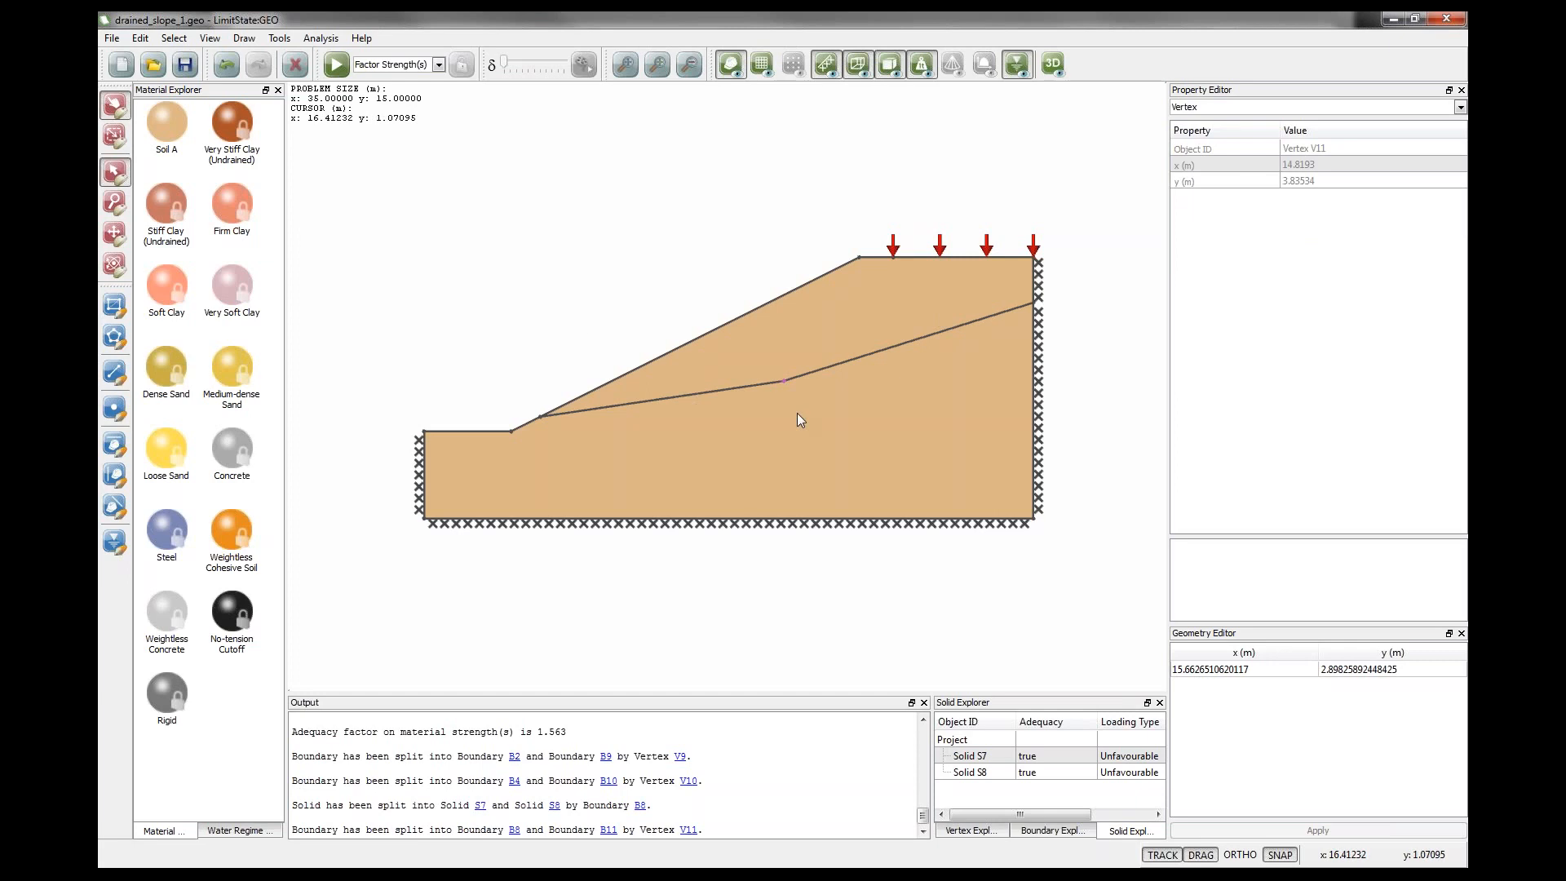
click(483, 327)
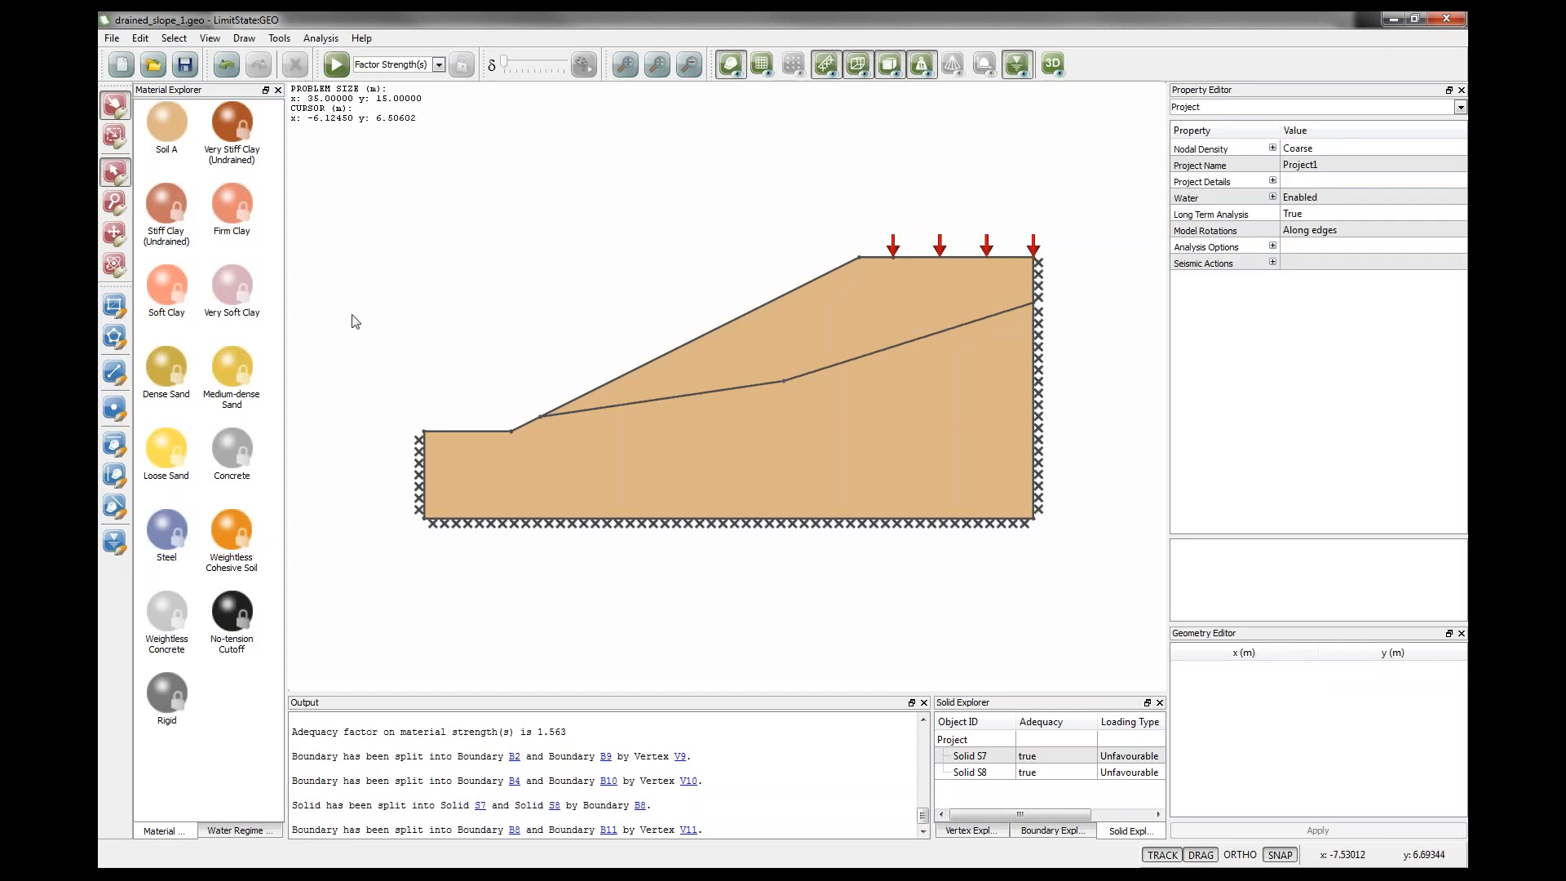
Assign Very Soft Clay to both segments of the new internal boundary and solve the model.
drag(232, 292, 623, 411)
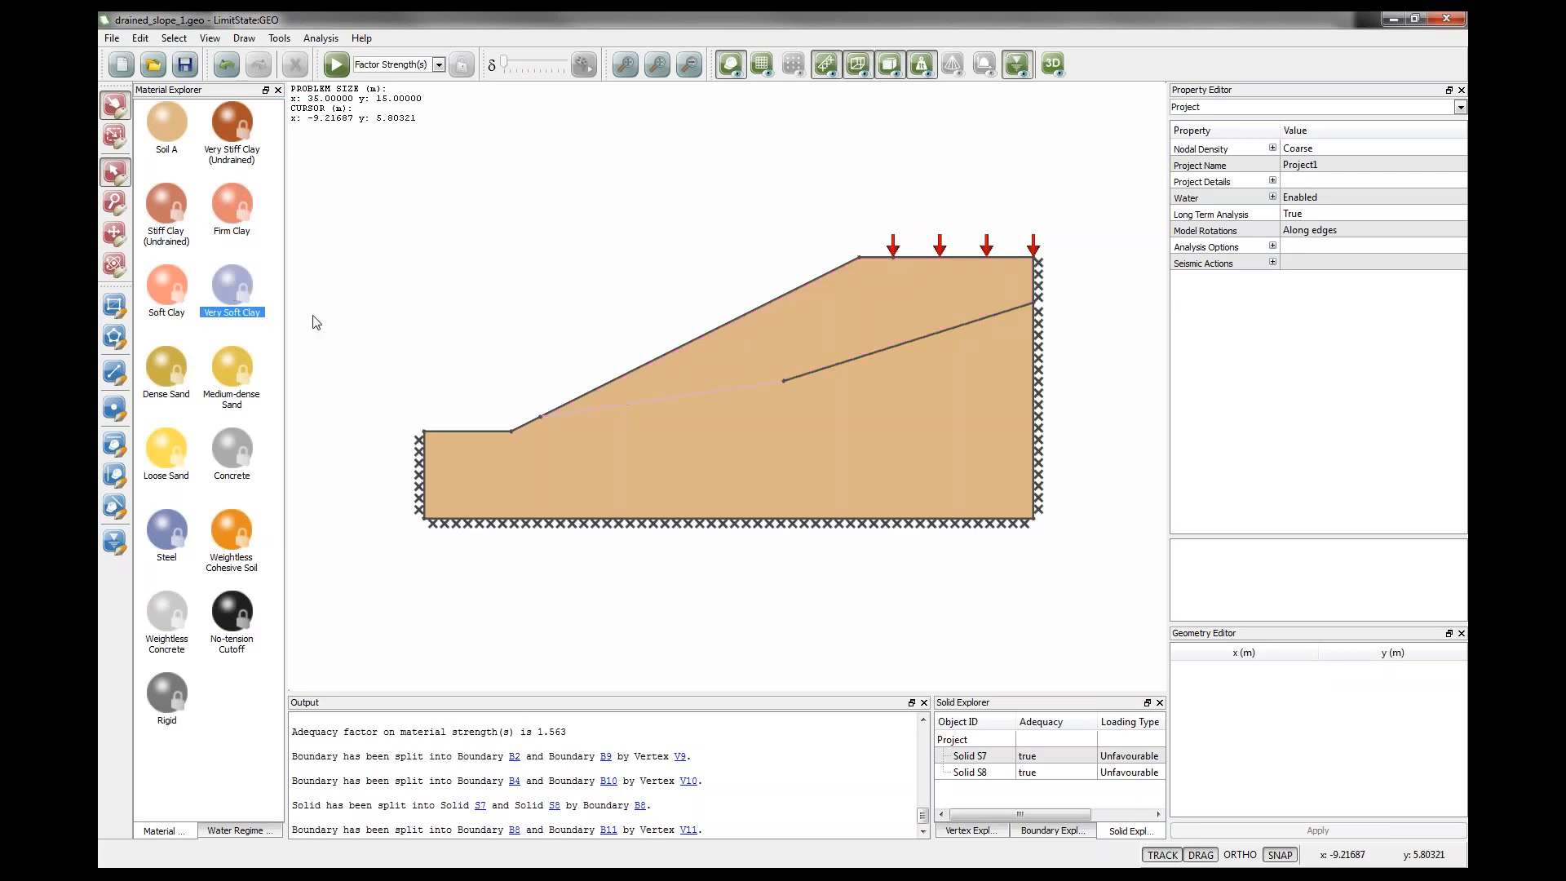
drag(791, 334, 854, 365)
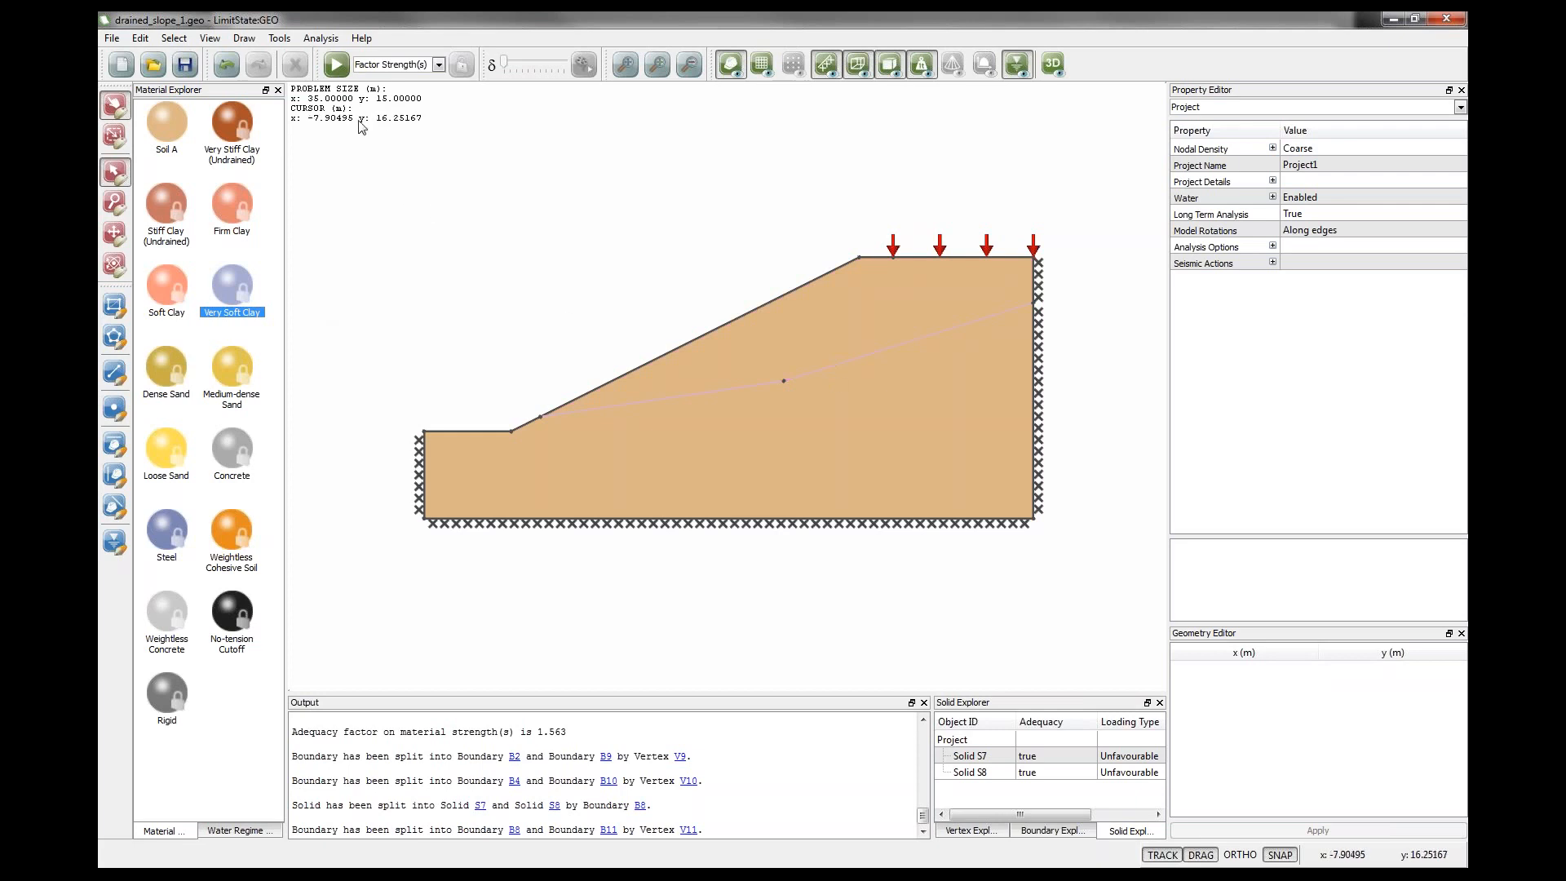
click(337, 65)
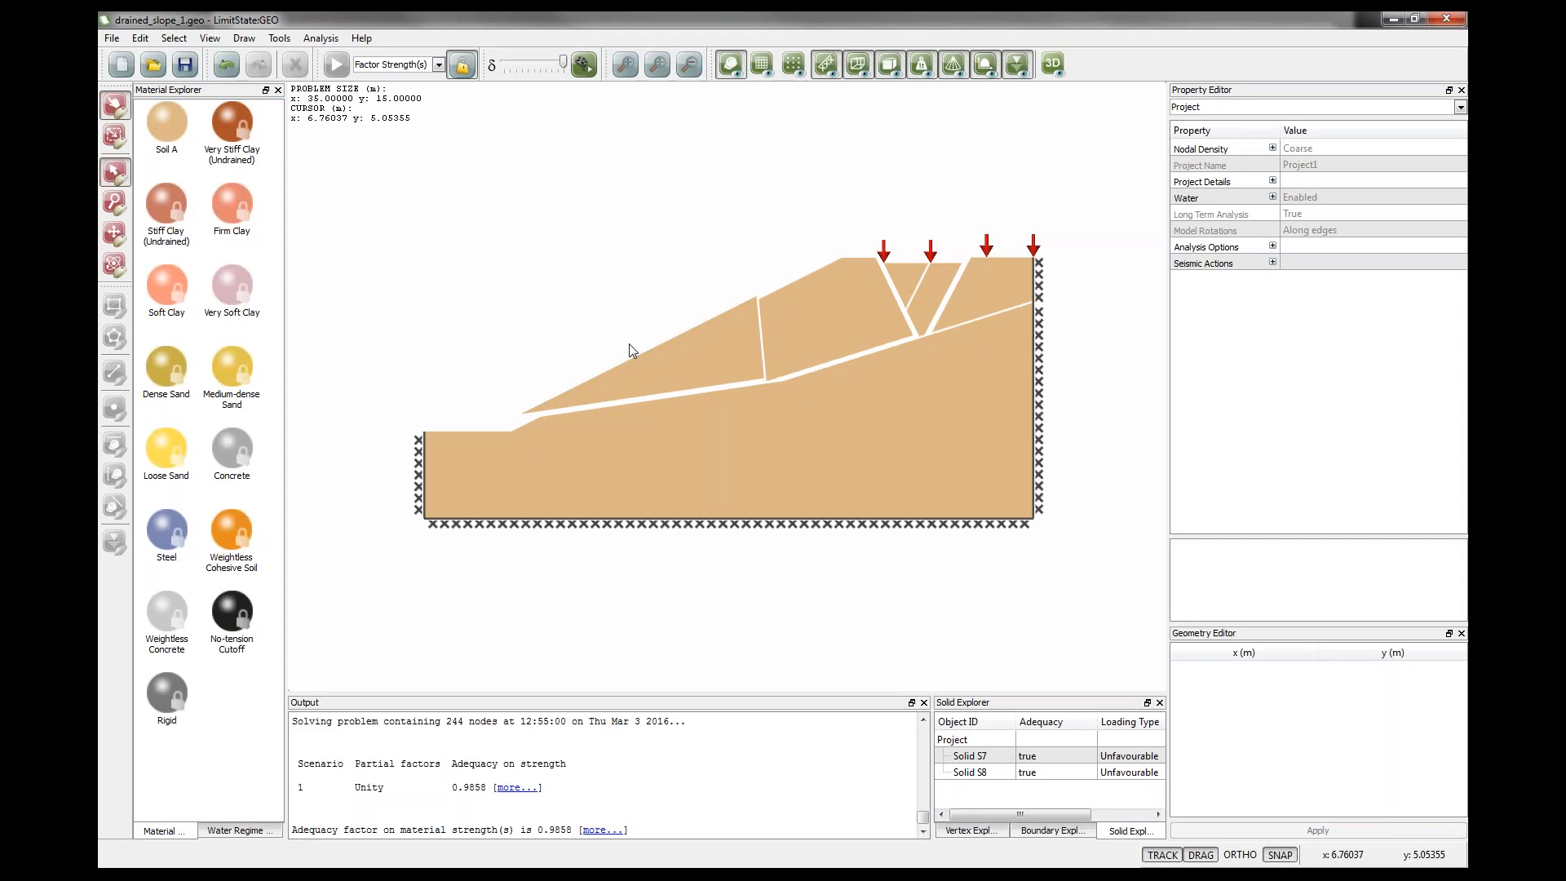
Open simple_footing_1.geo without saving the current model and select the footing soil solid.
click(463, 67)
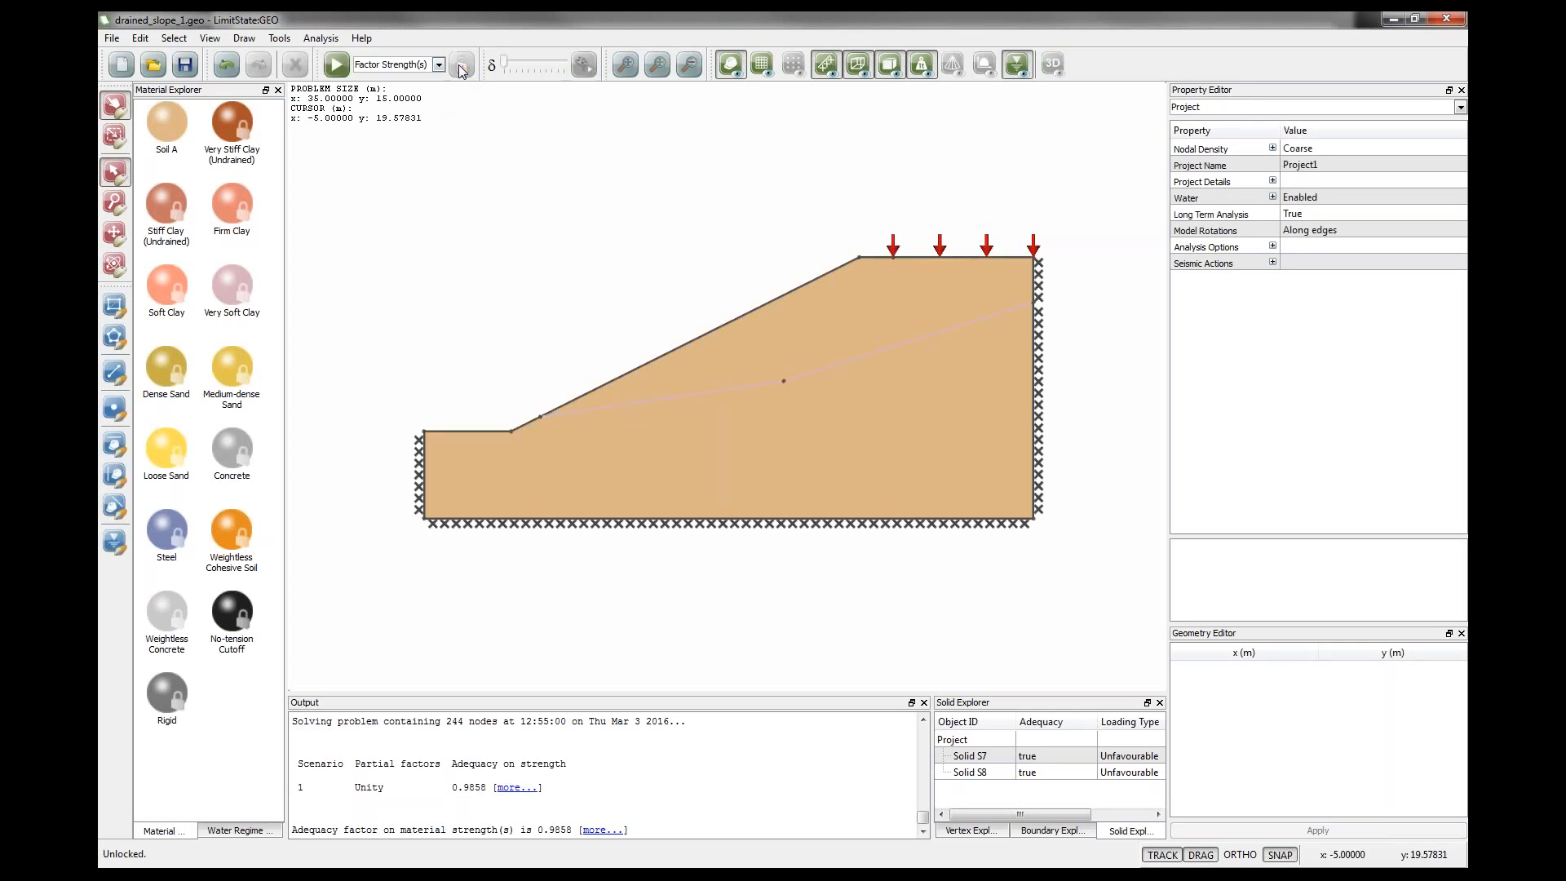
click(153, 64)
click(779, 461)
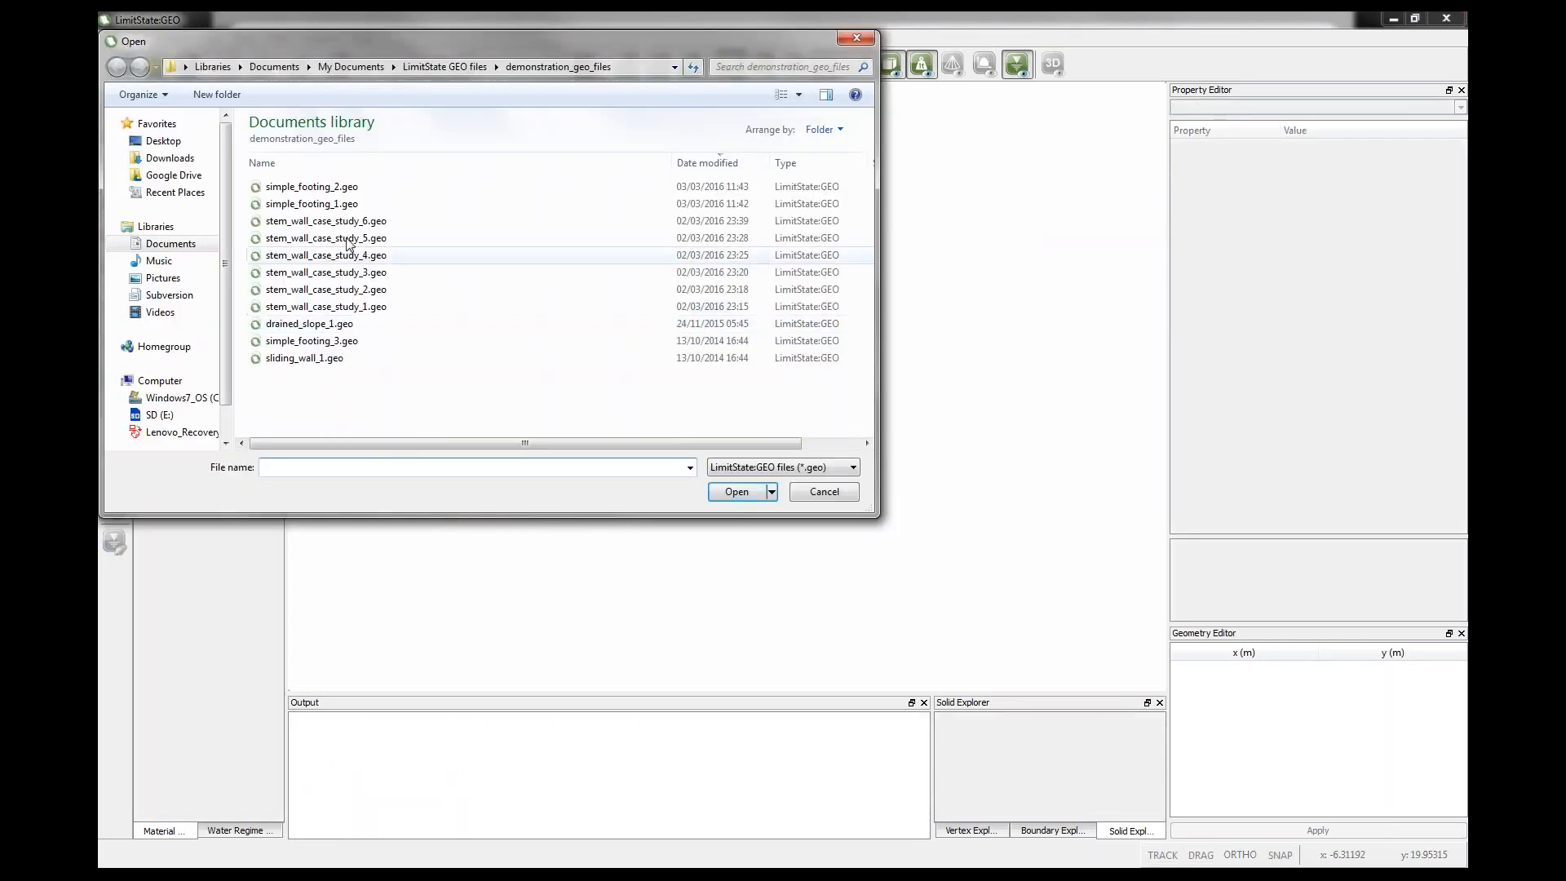
click(345, 204)
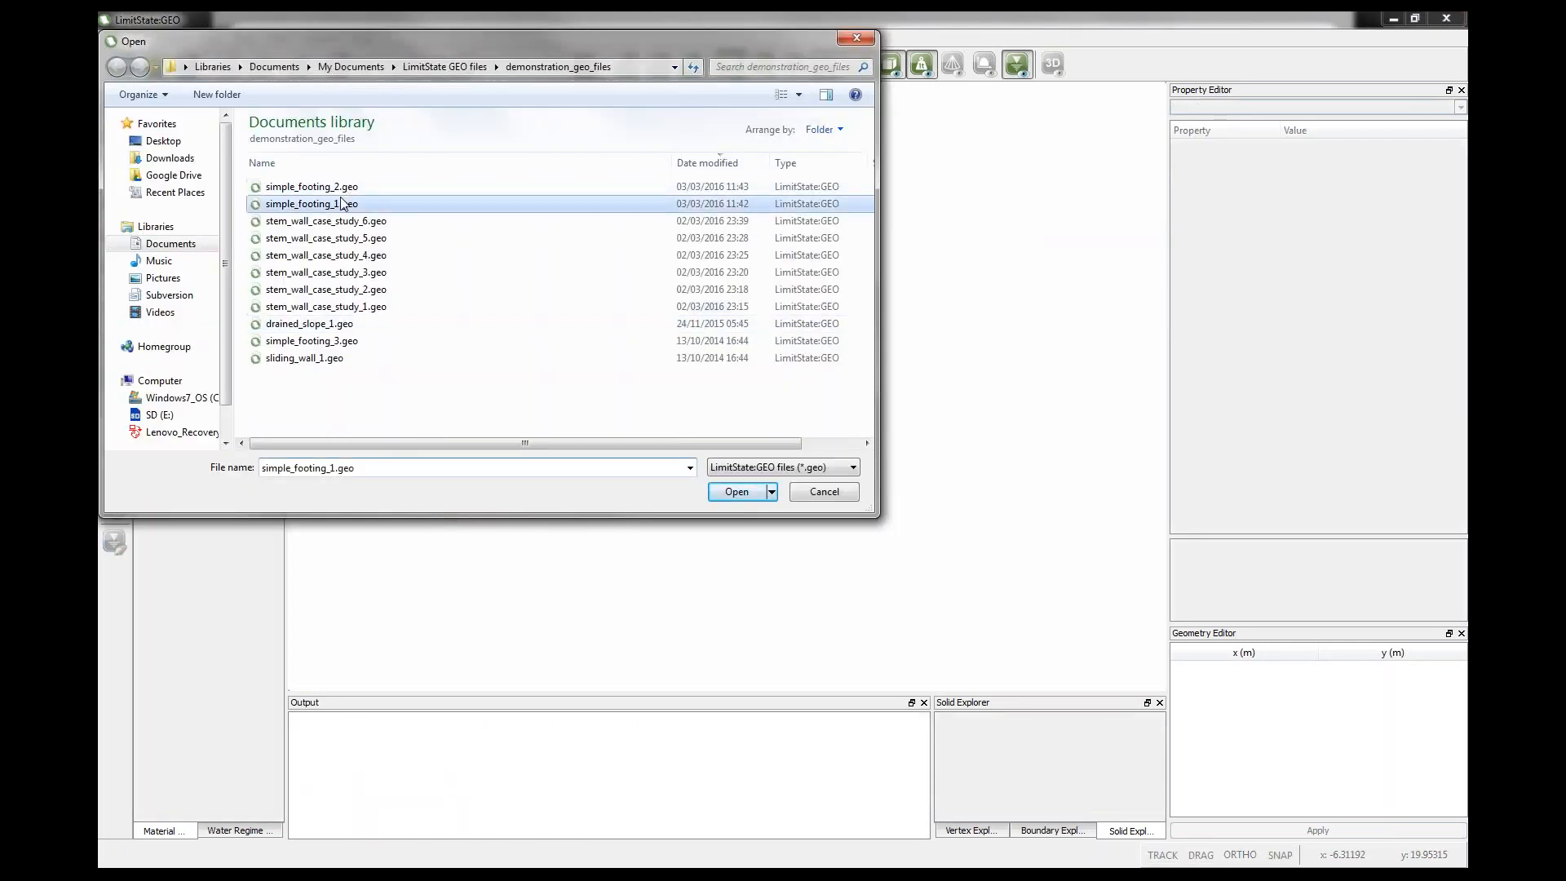
click(718, 497)
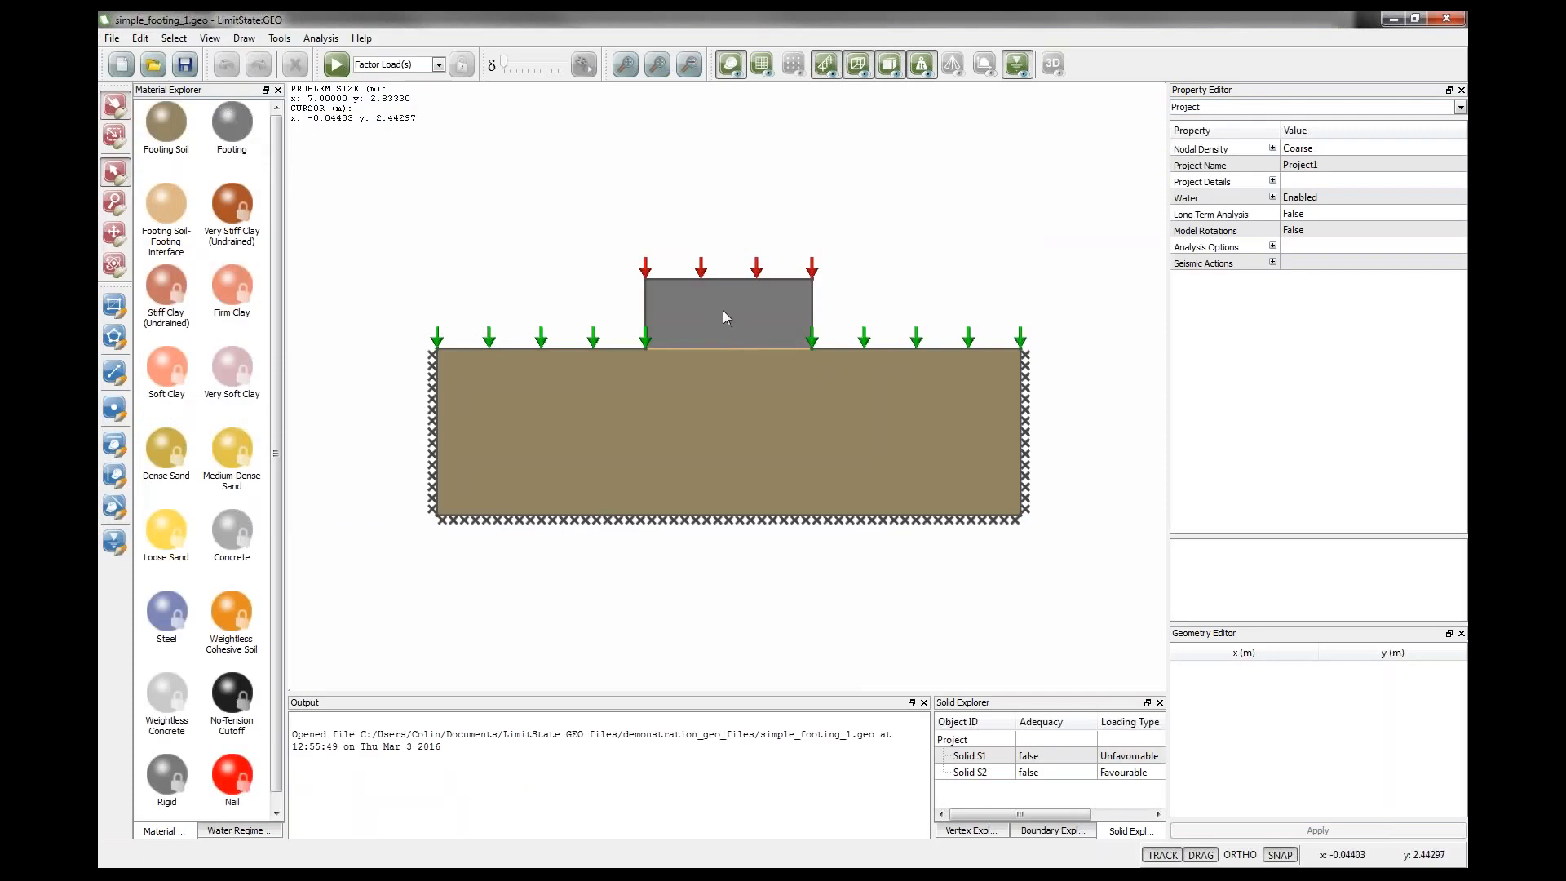
click(681, 447)
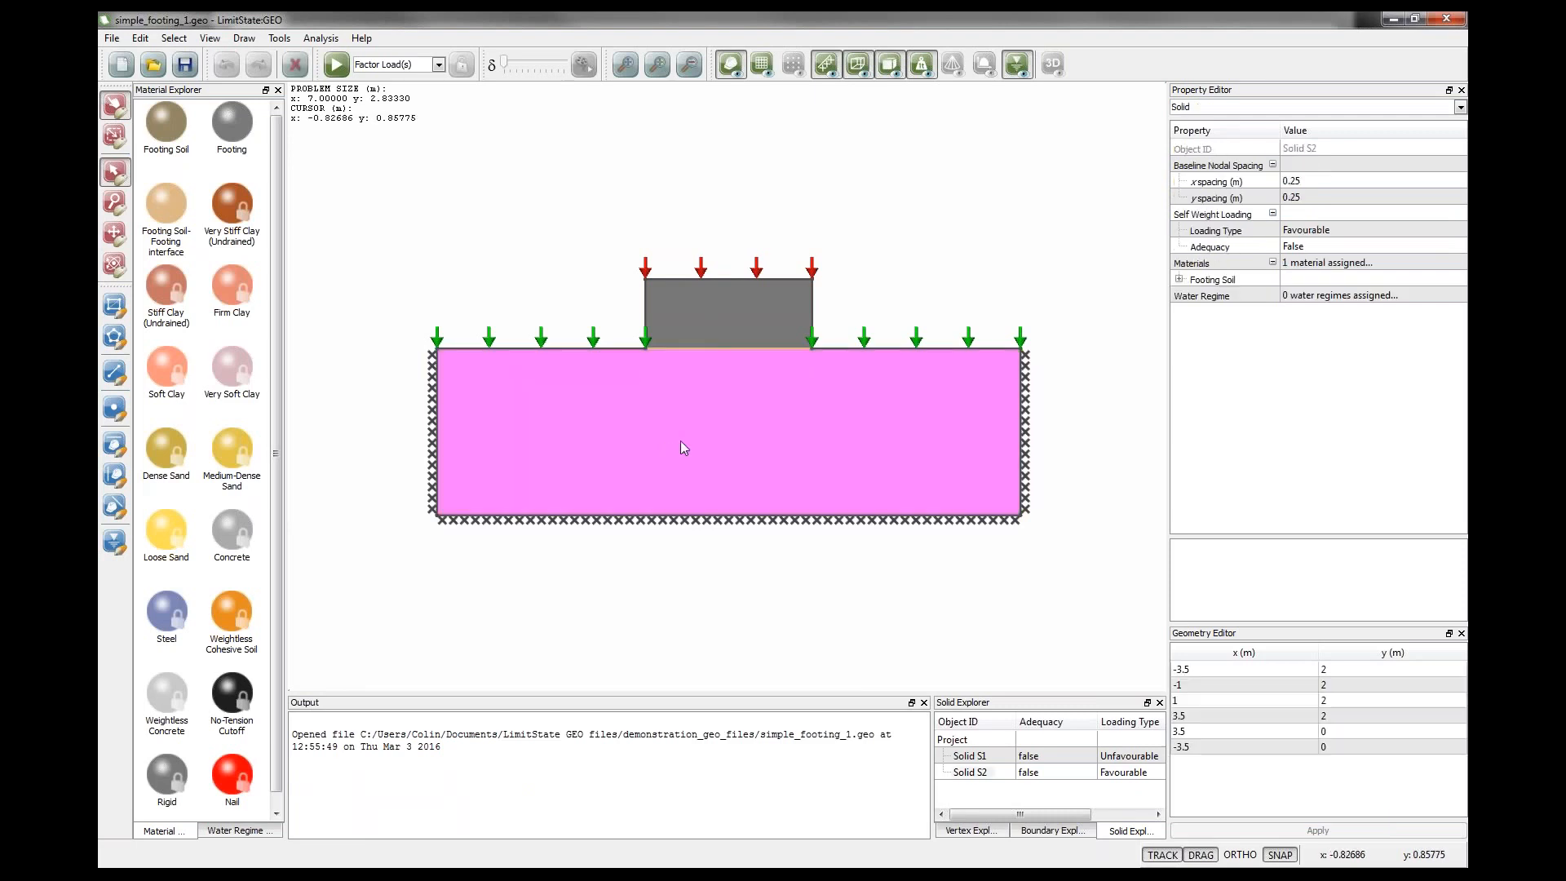
Inspect the Footing Soil material's strength and unit weight properties.
click(1178, 279)
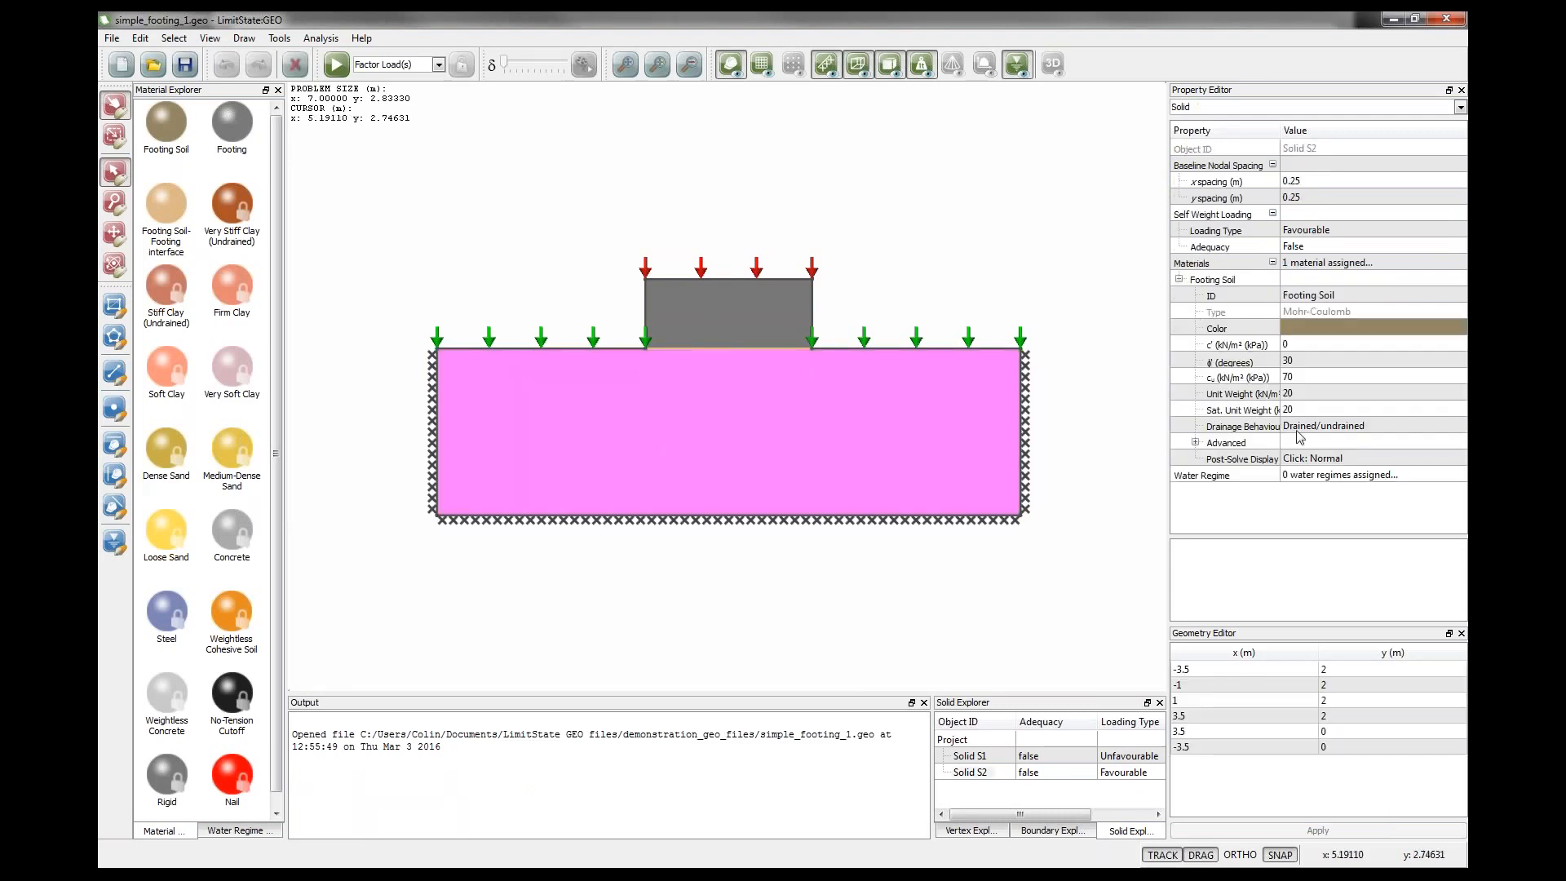
click(1294, 379)
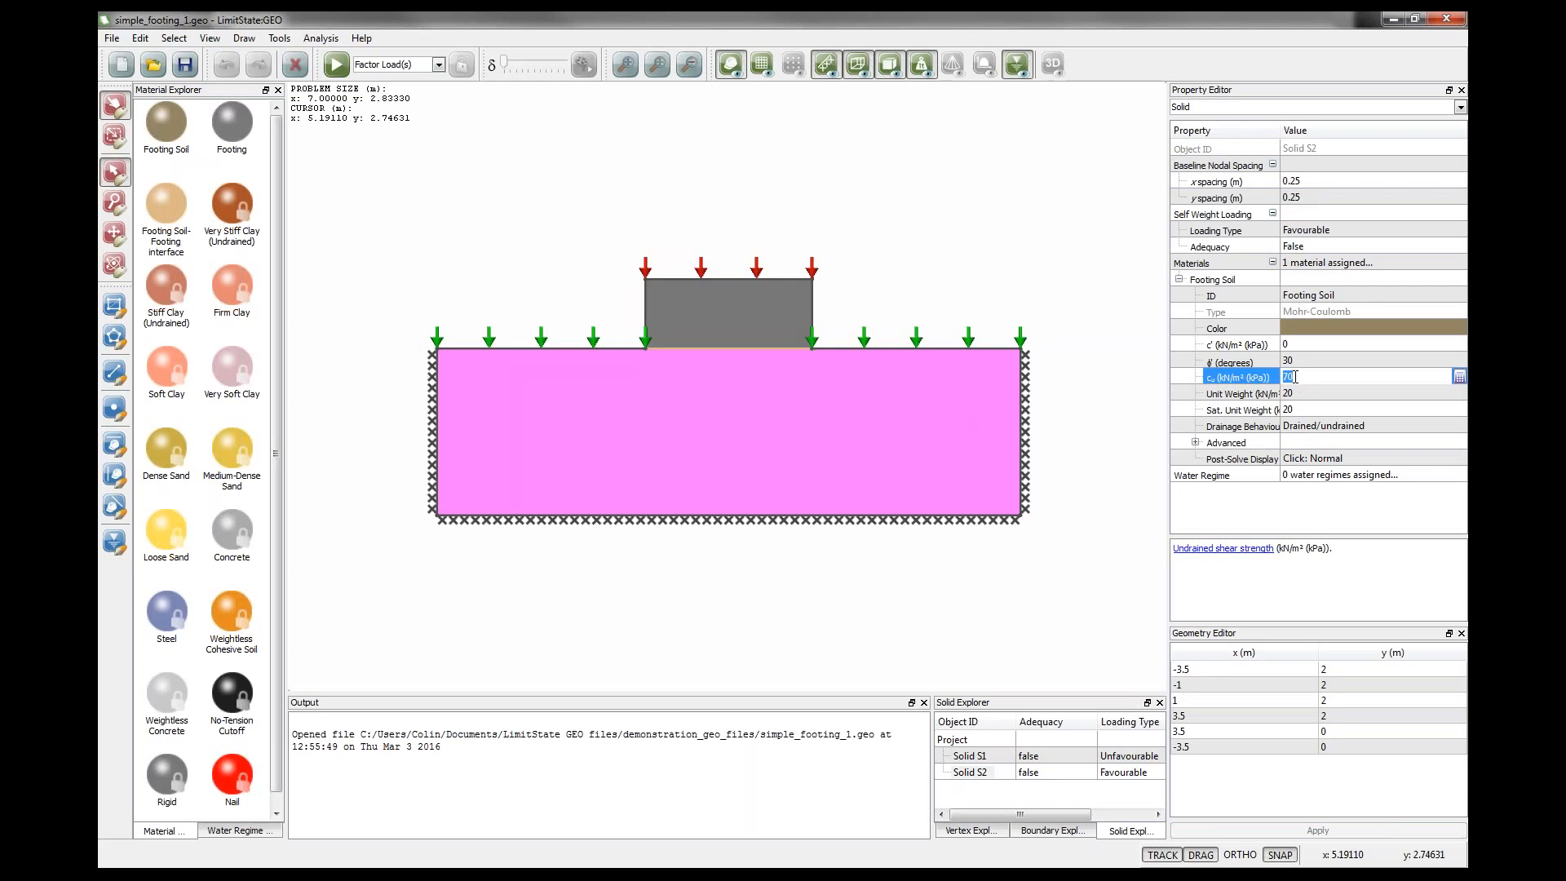
click(1294, 345)
click(1295, 361)
click(1295, 378)
key(Tab)
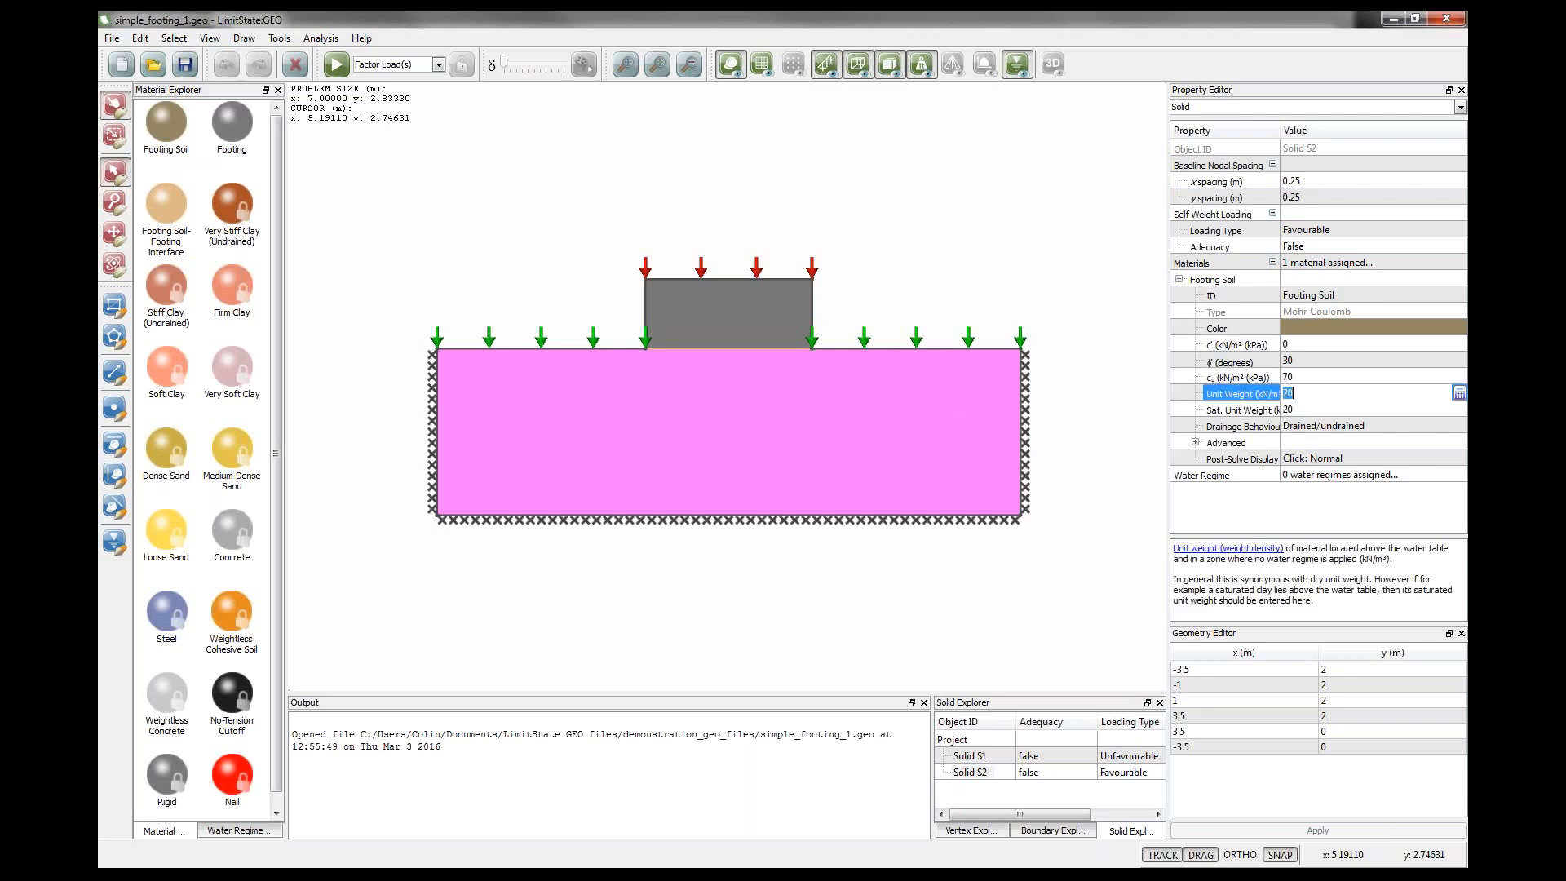
Examine the permanent and variable surcharge loads on the ground surface boundaries on both sides of the footing.
click(874, 263)
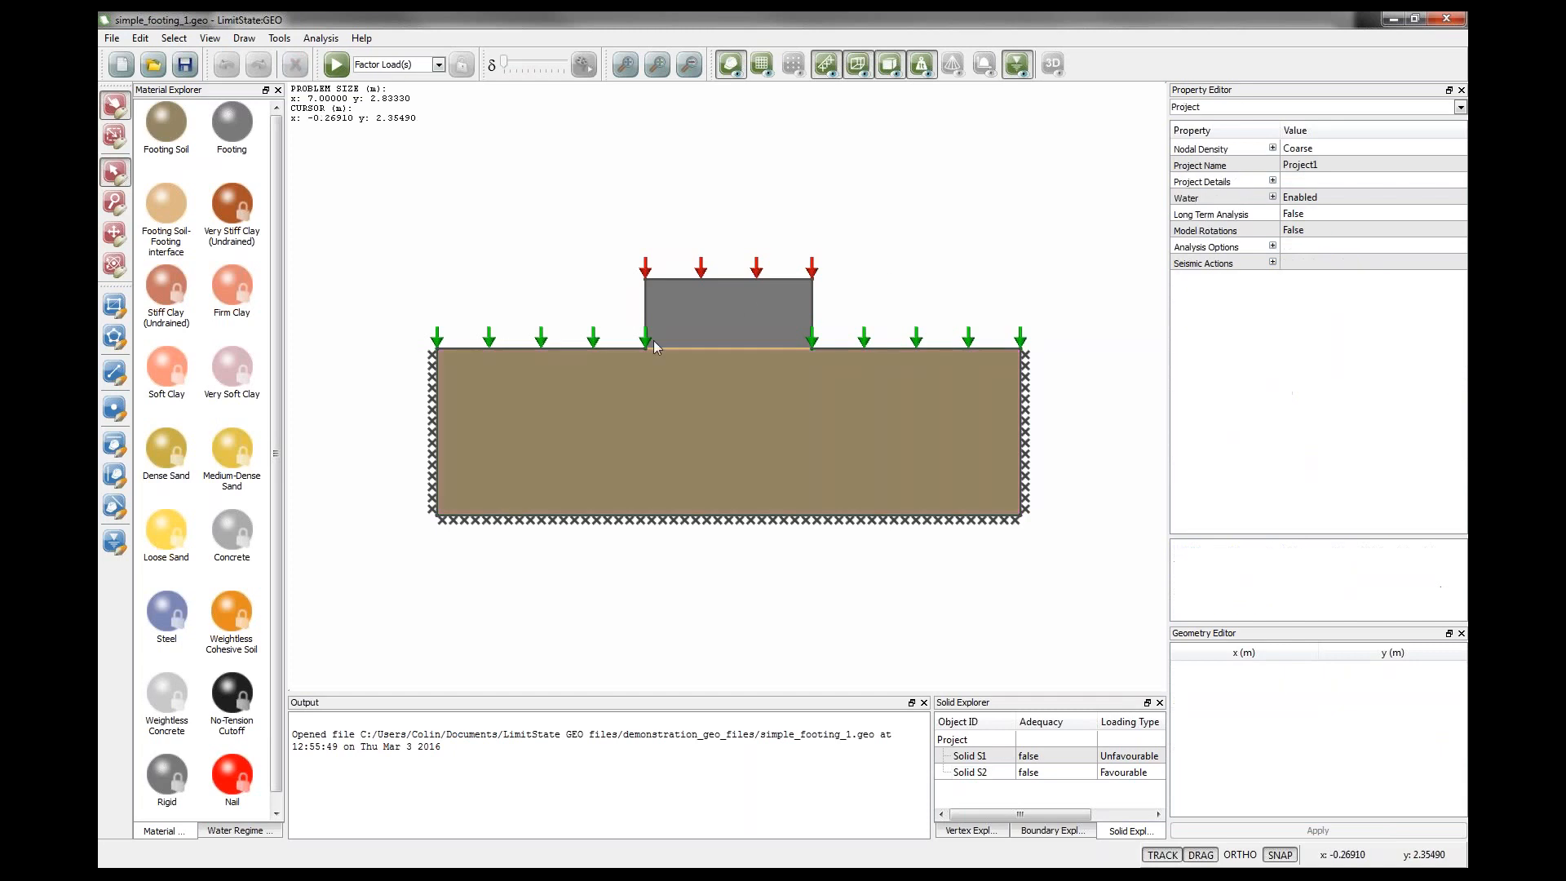
click(603, 345)
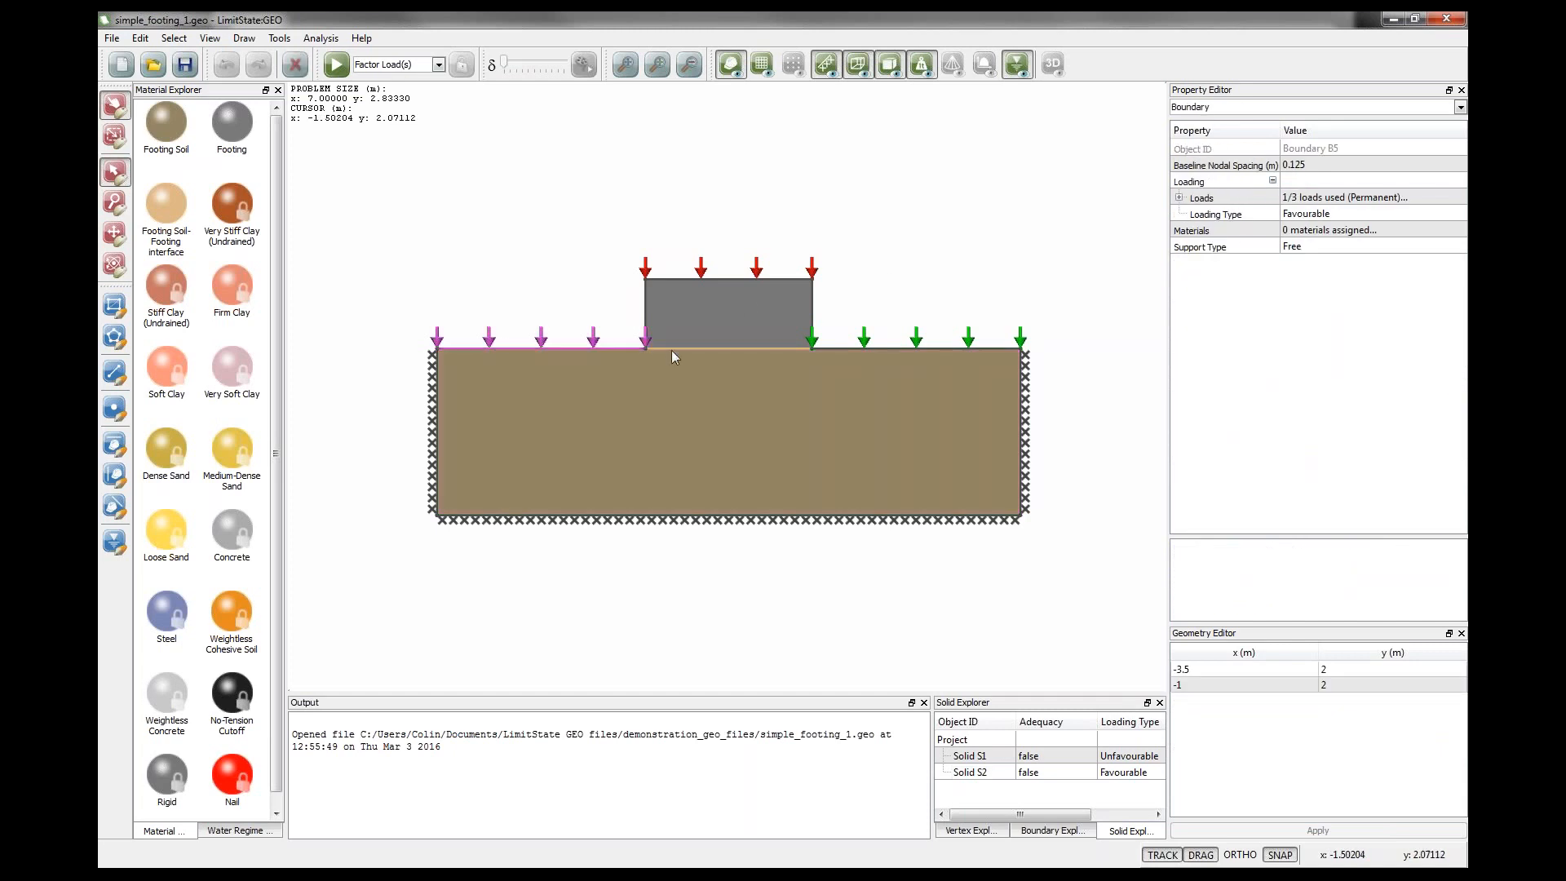
click(871, 349)
click(1179, 198)
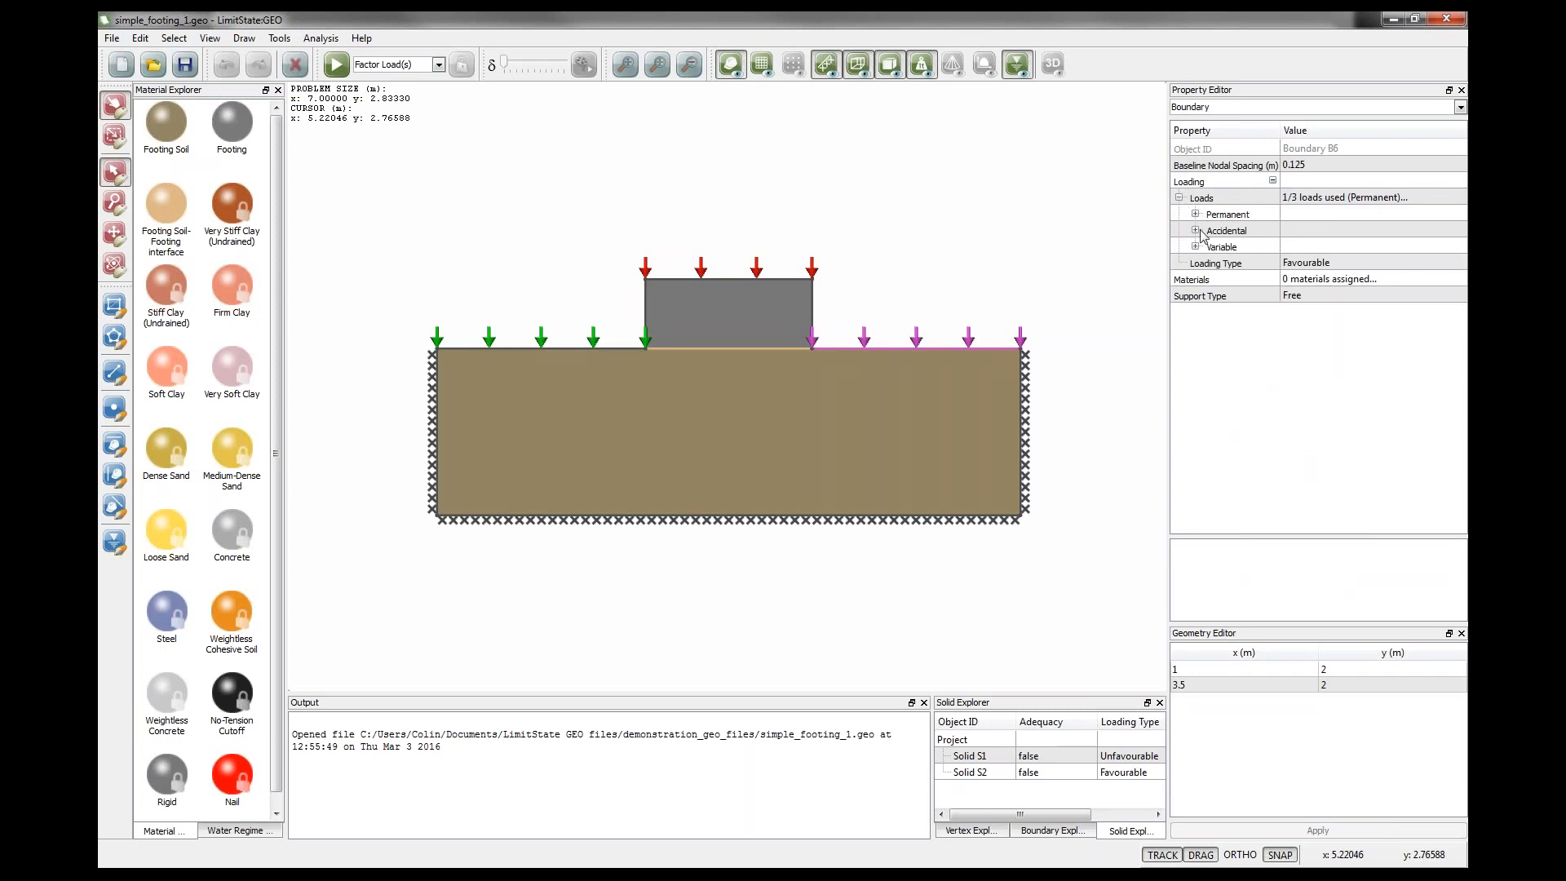
click(1195, 246)
click(1195, 214)
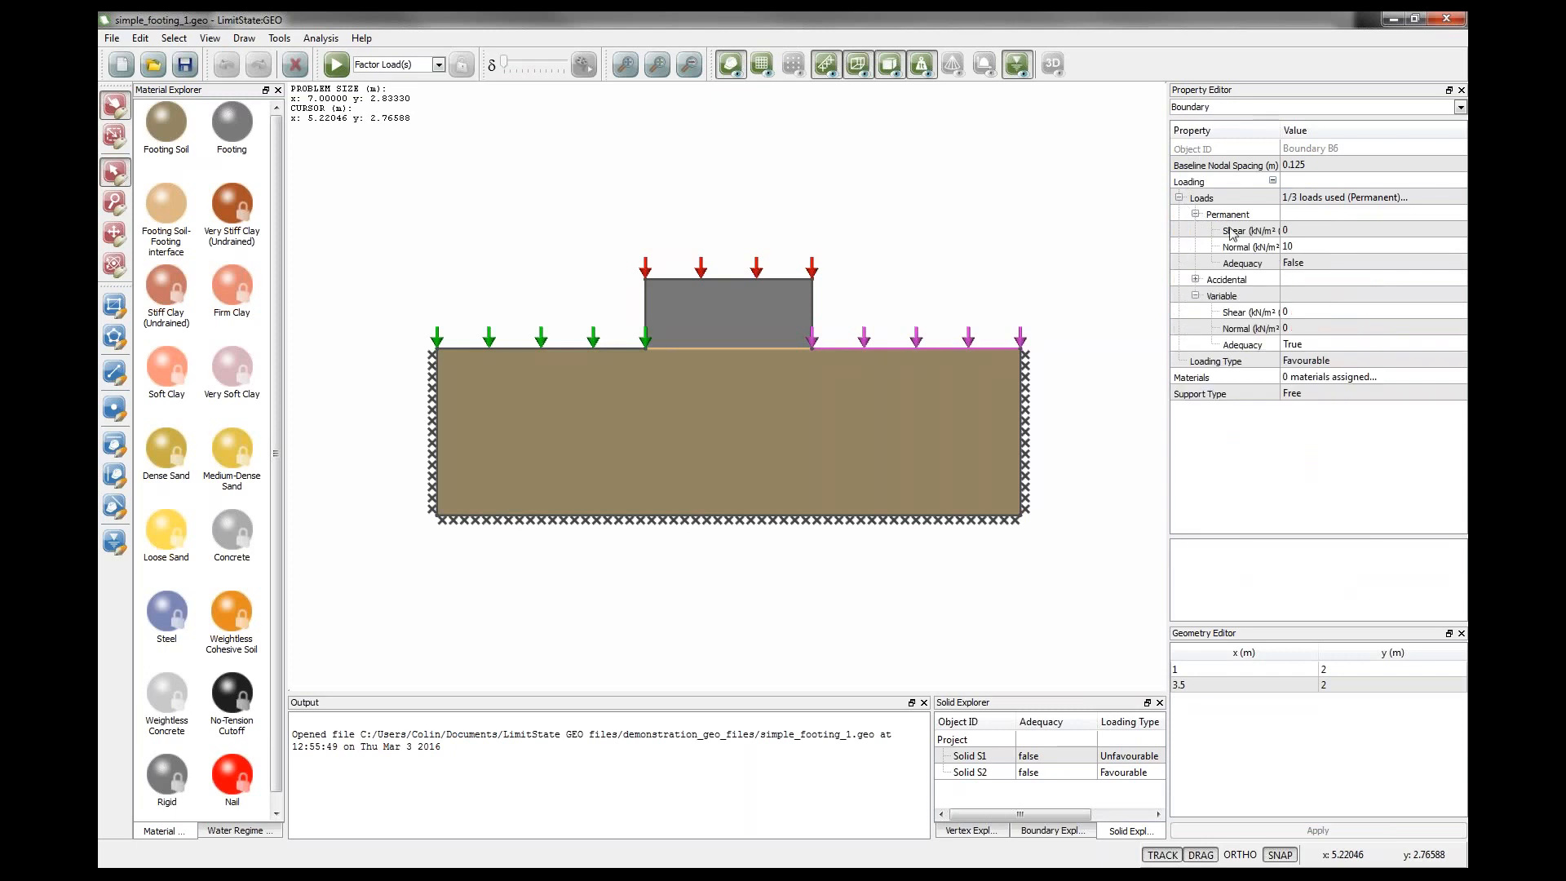
click(1299, 247)
click(996, 269)
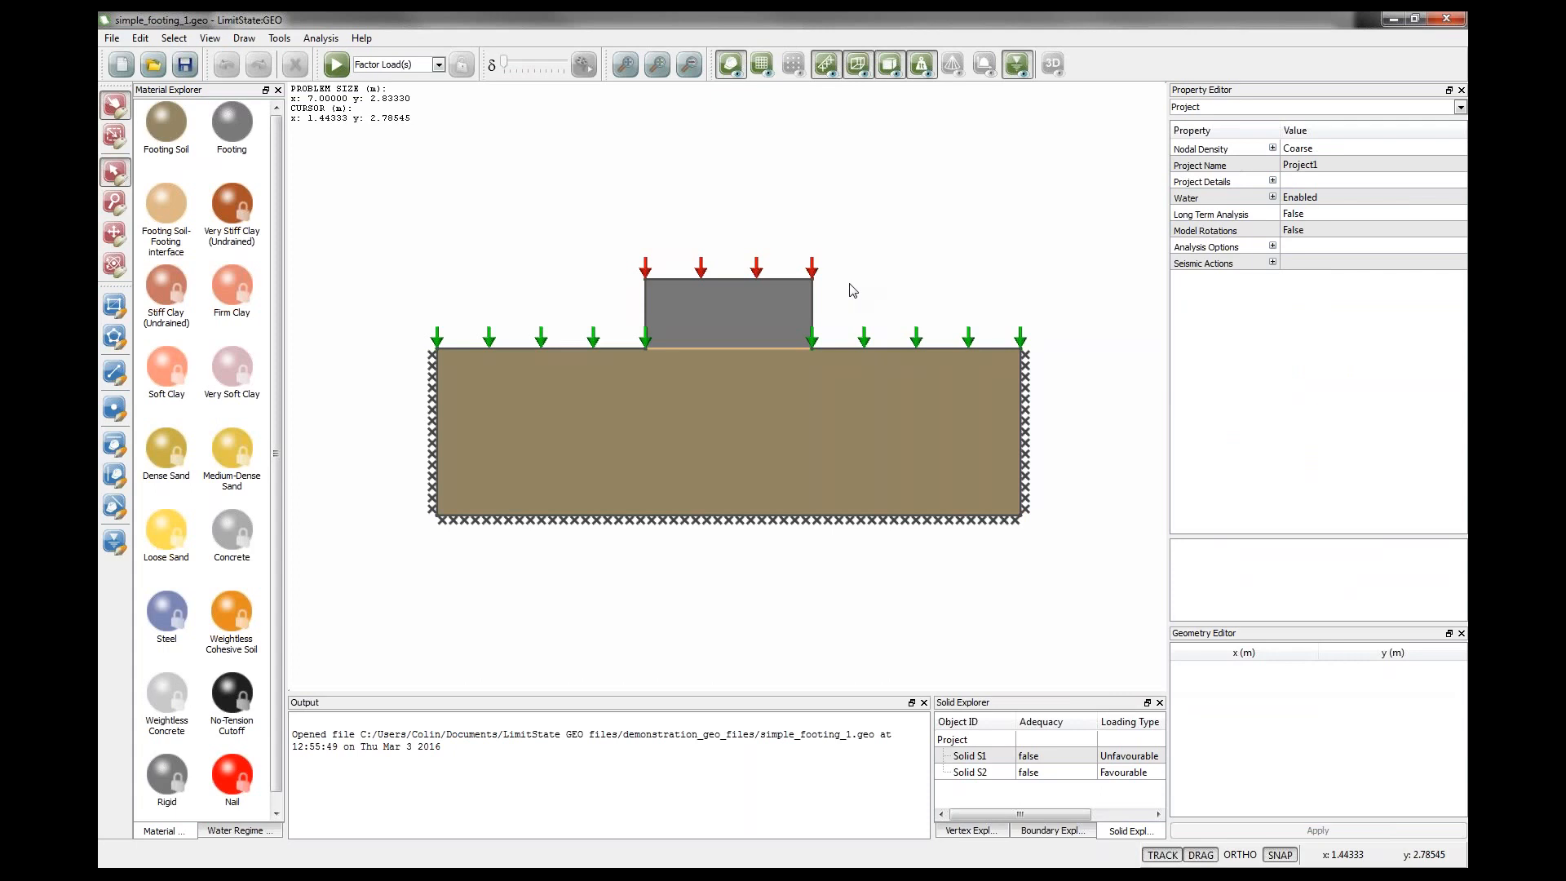
Examine the permanent load and vertex coordinates of the footing's top boundary.
click(757, 279)
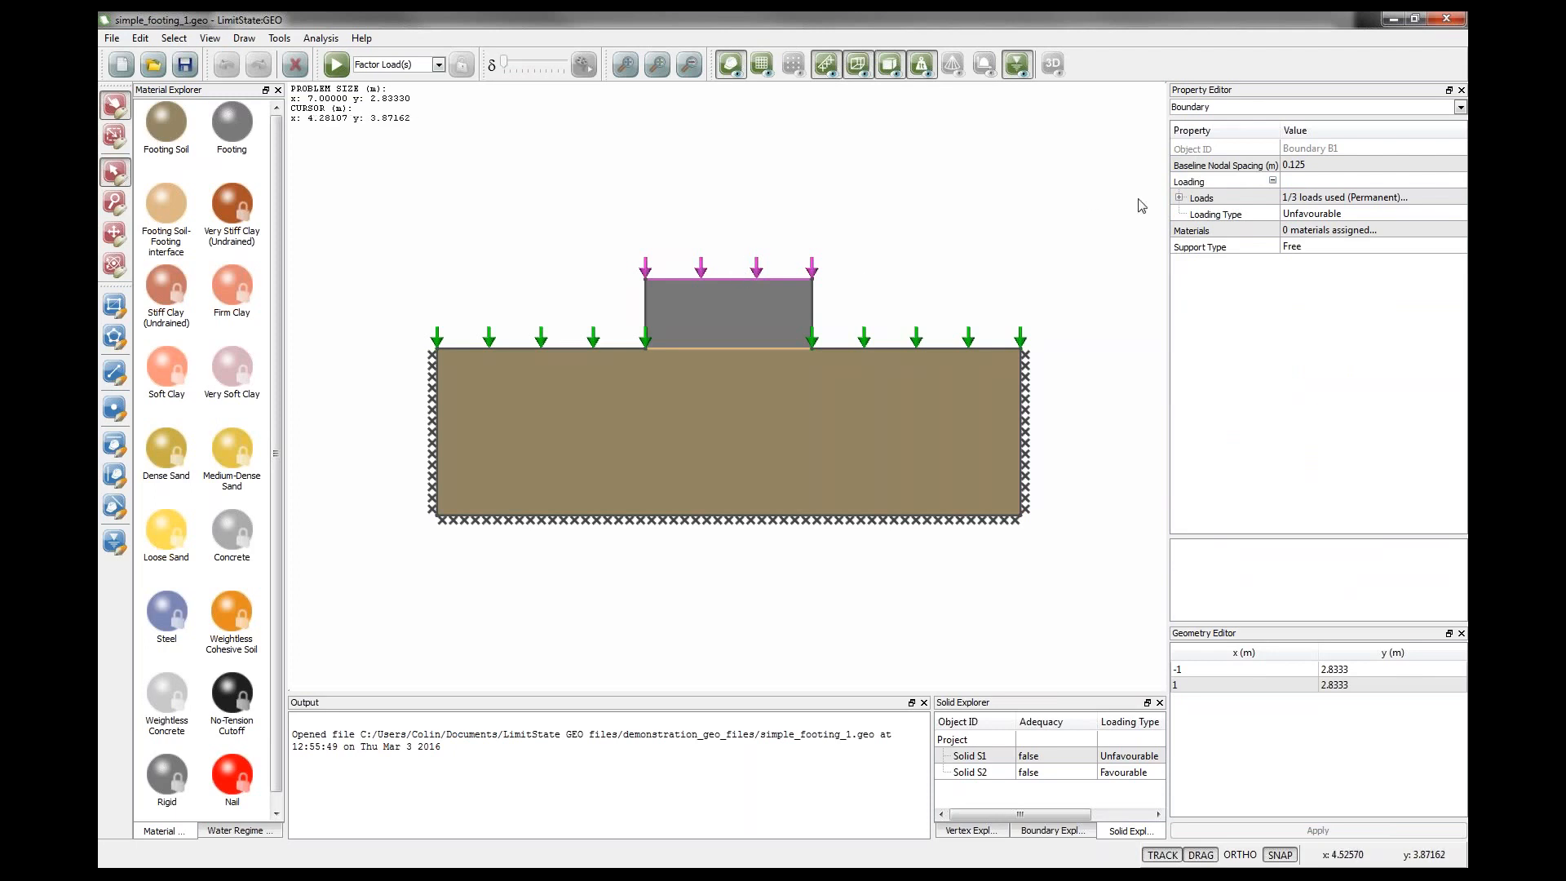
click(1180, 199)
click(1196, 214)
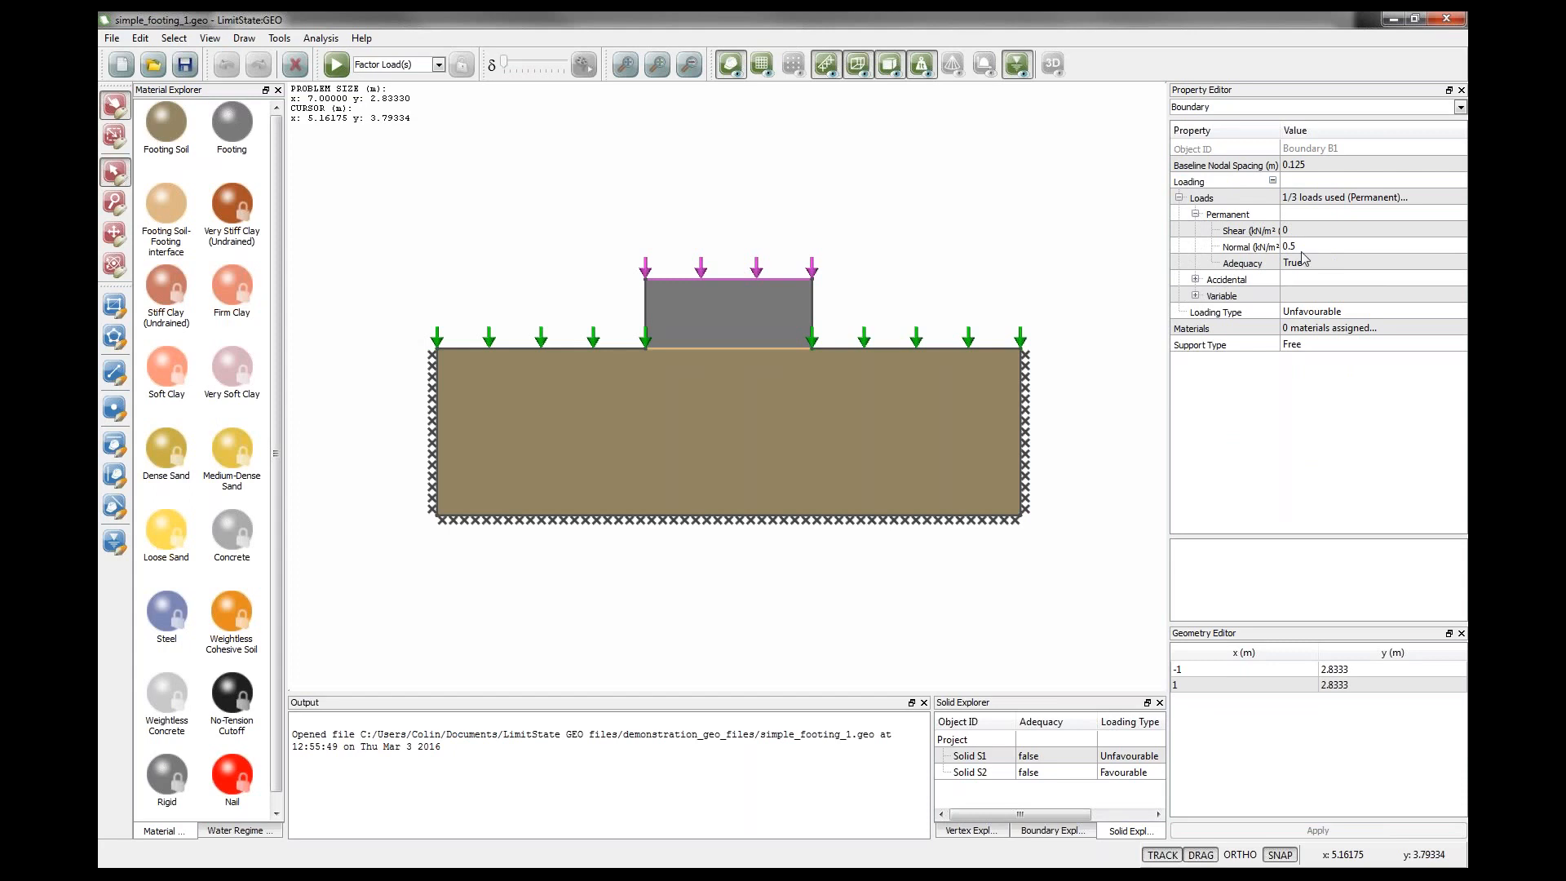
click(1301, 249)
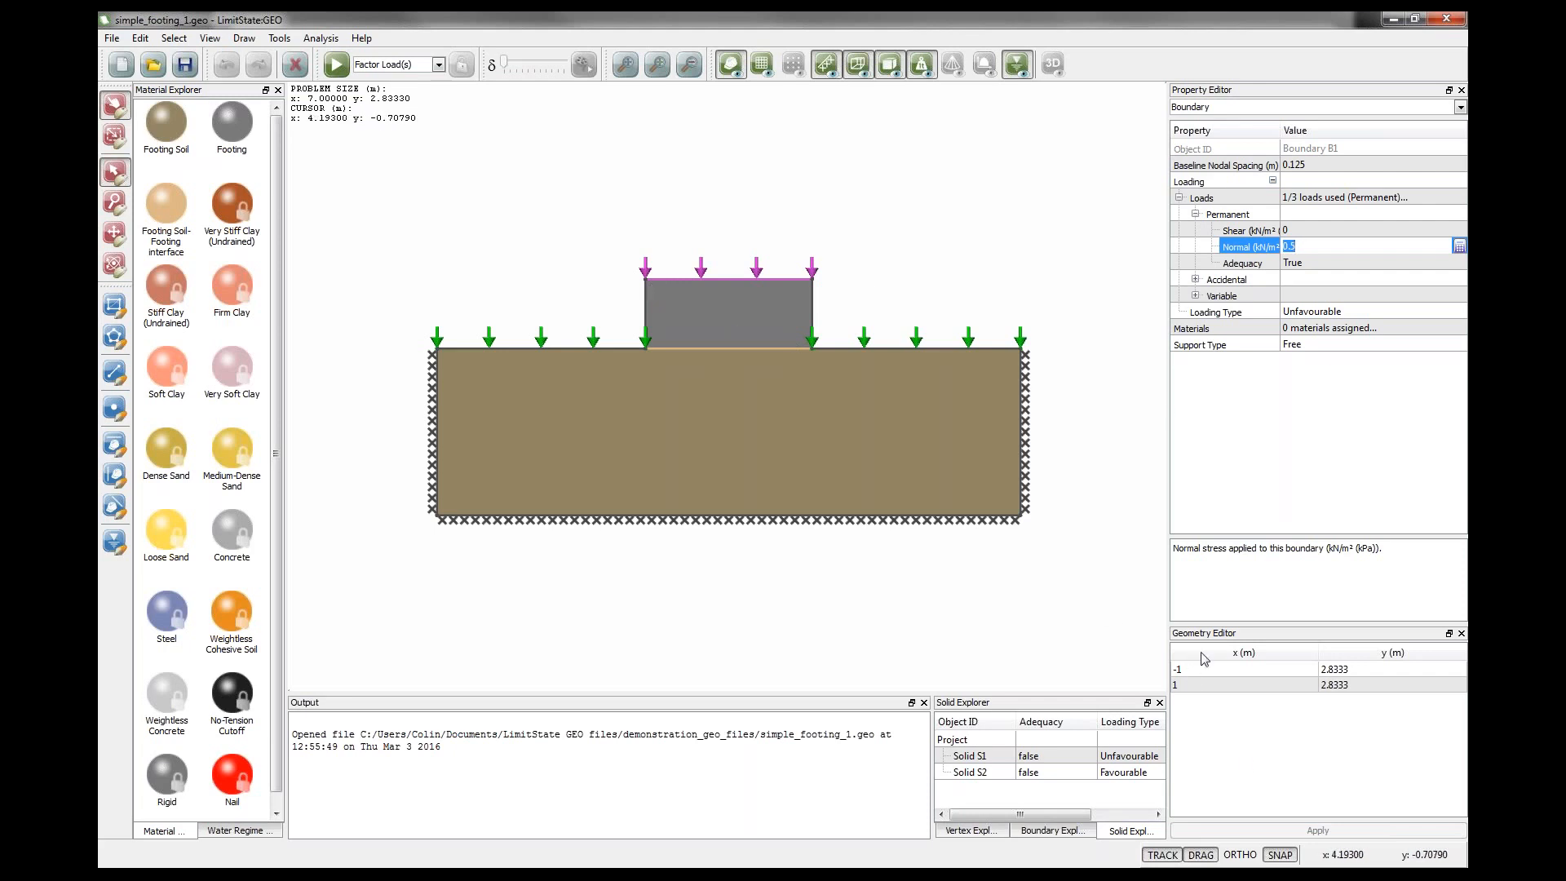
click(1206, 685)
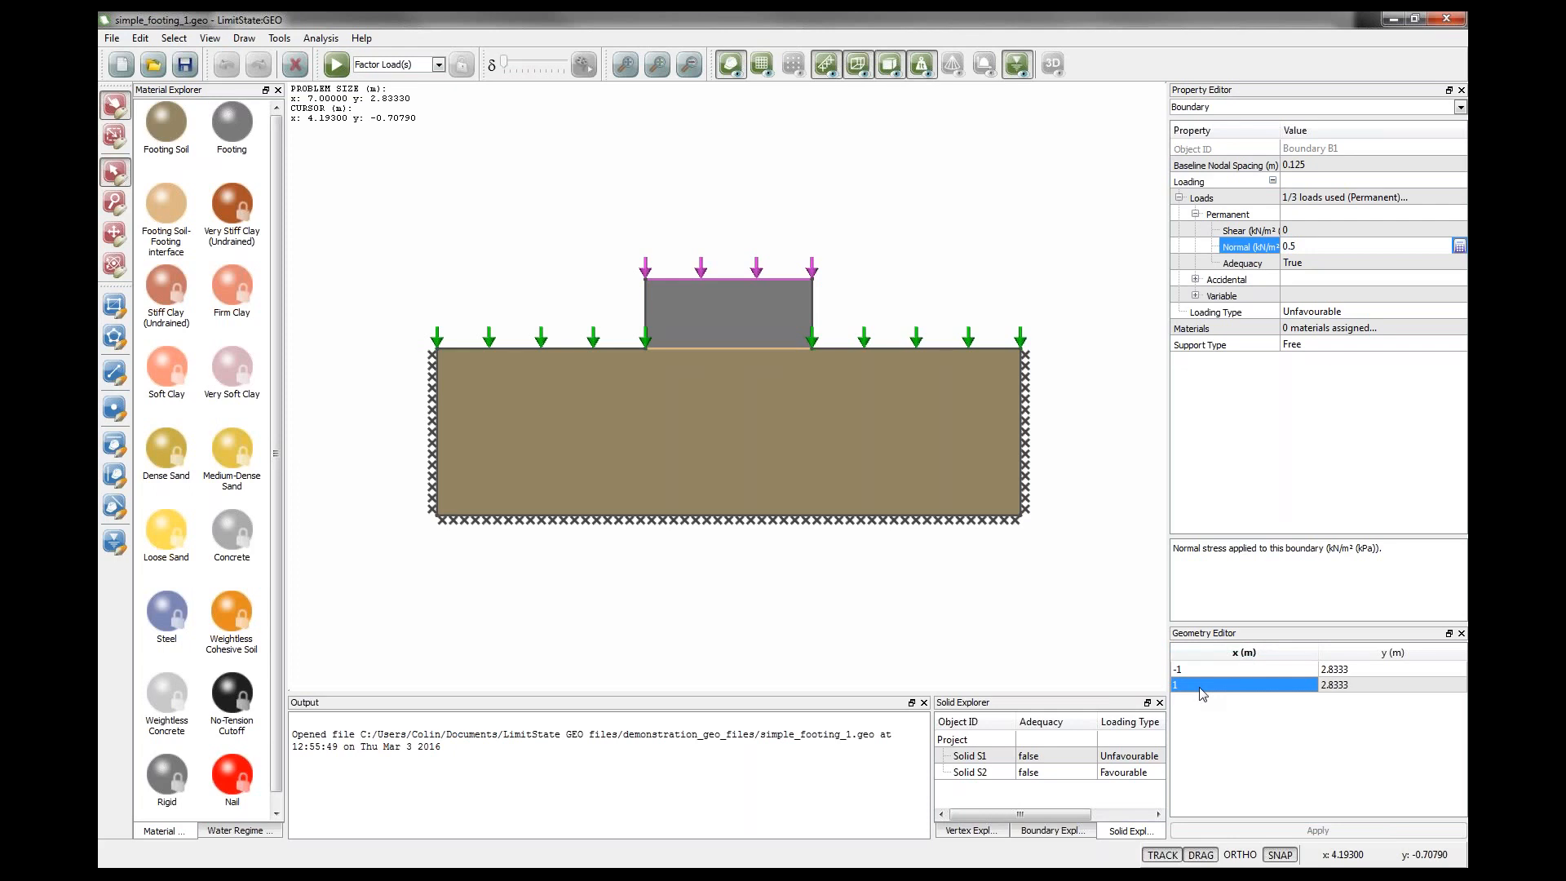
click(1297, 247)
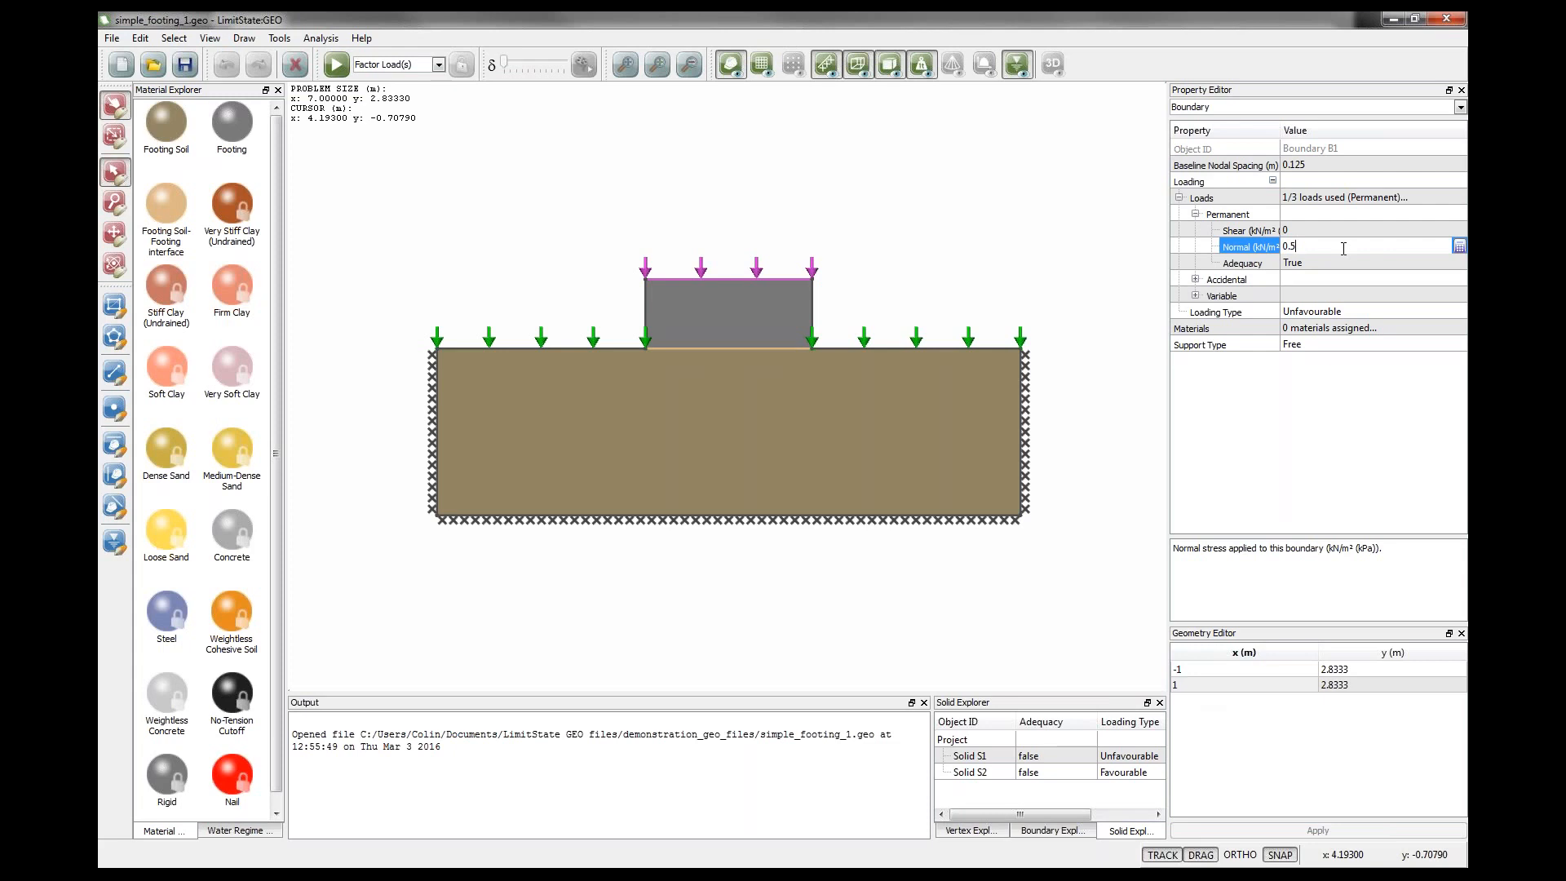
click(890, 205)
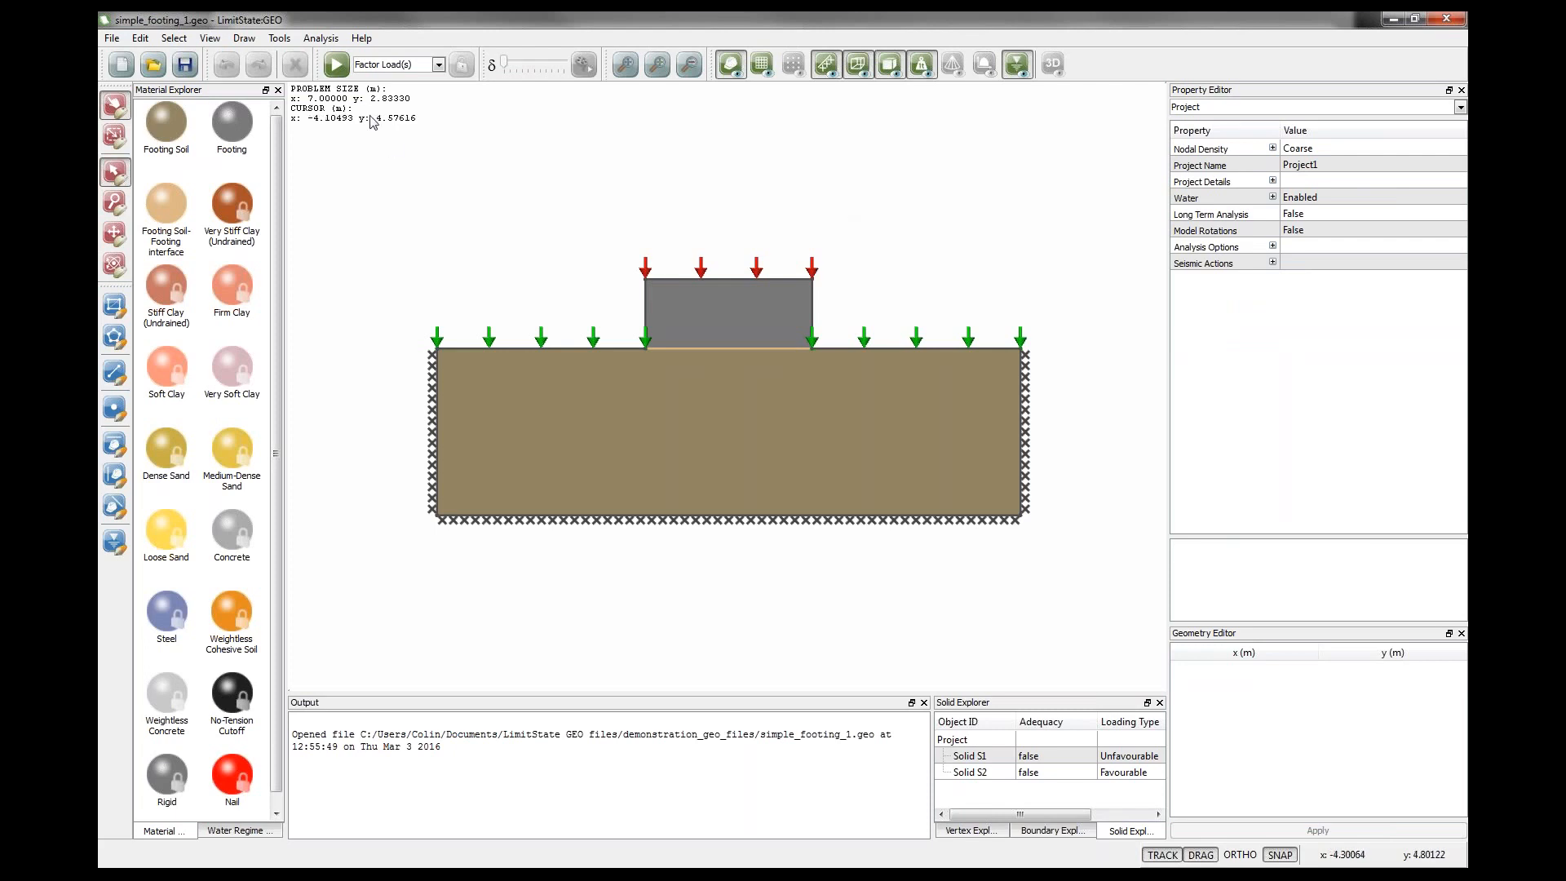
Review the partial factors of the three scenarios in the Scenario Manager.
click(318, 41)
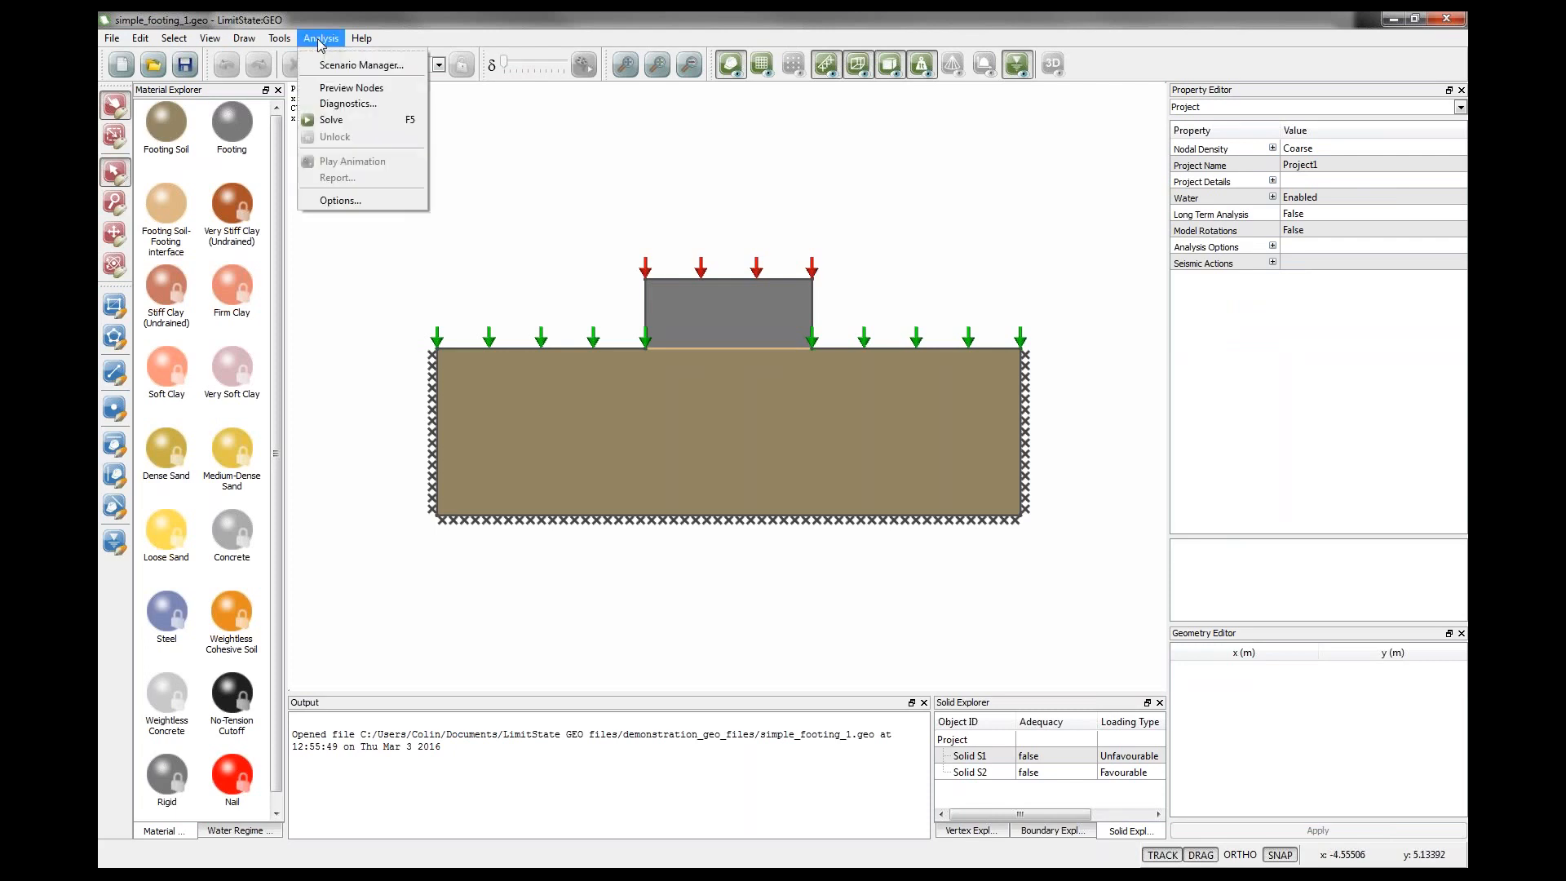
click(337, 65)
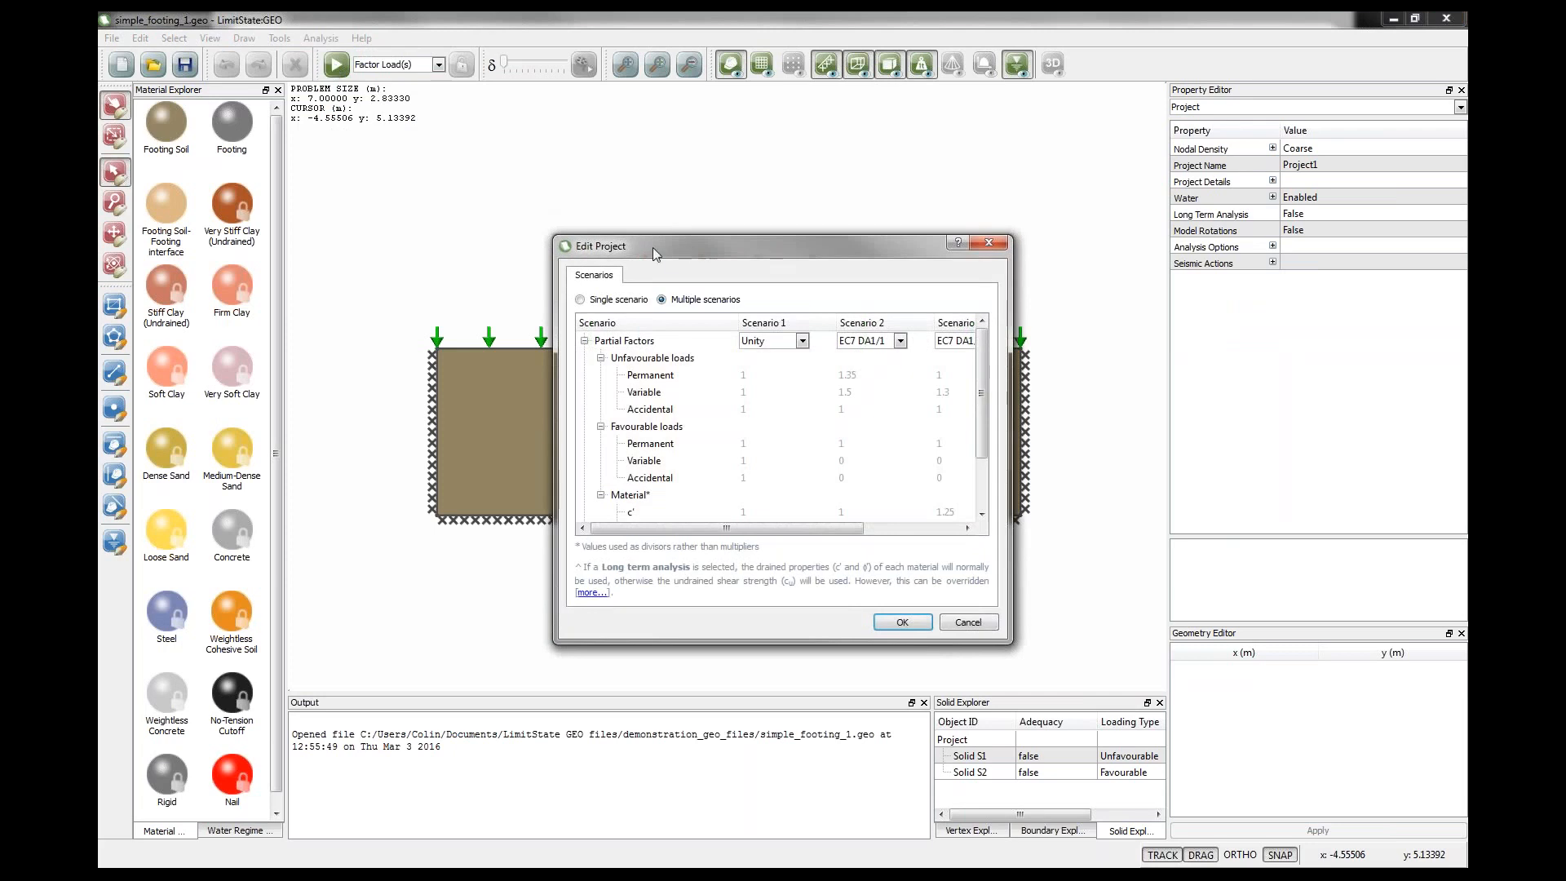
drag(653, 247, 412, 206)
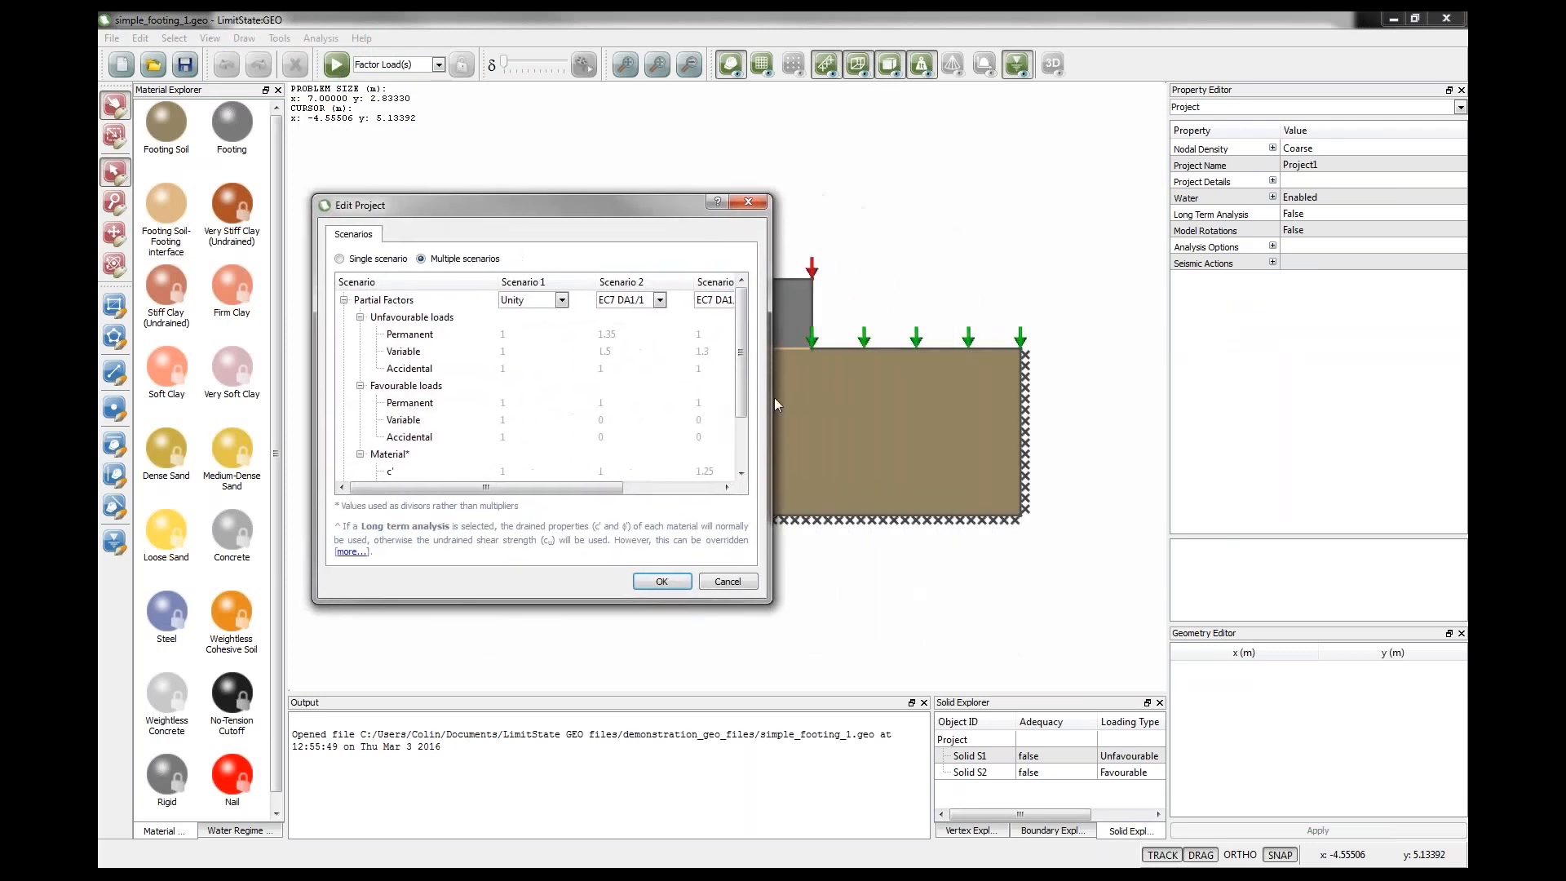
drag(770, 398, 860, 399)
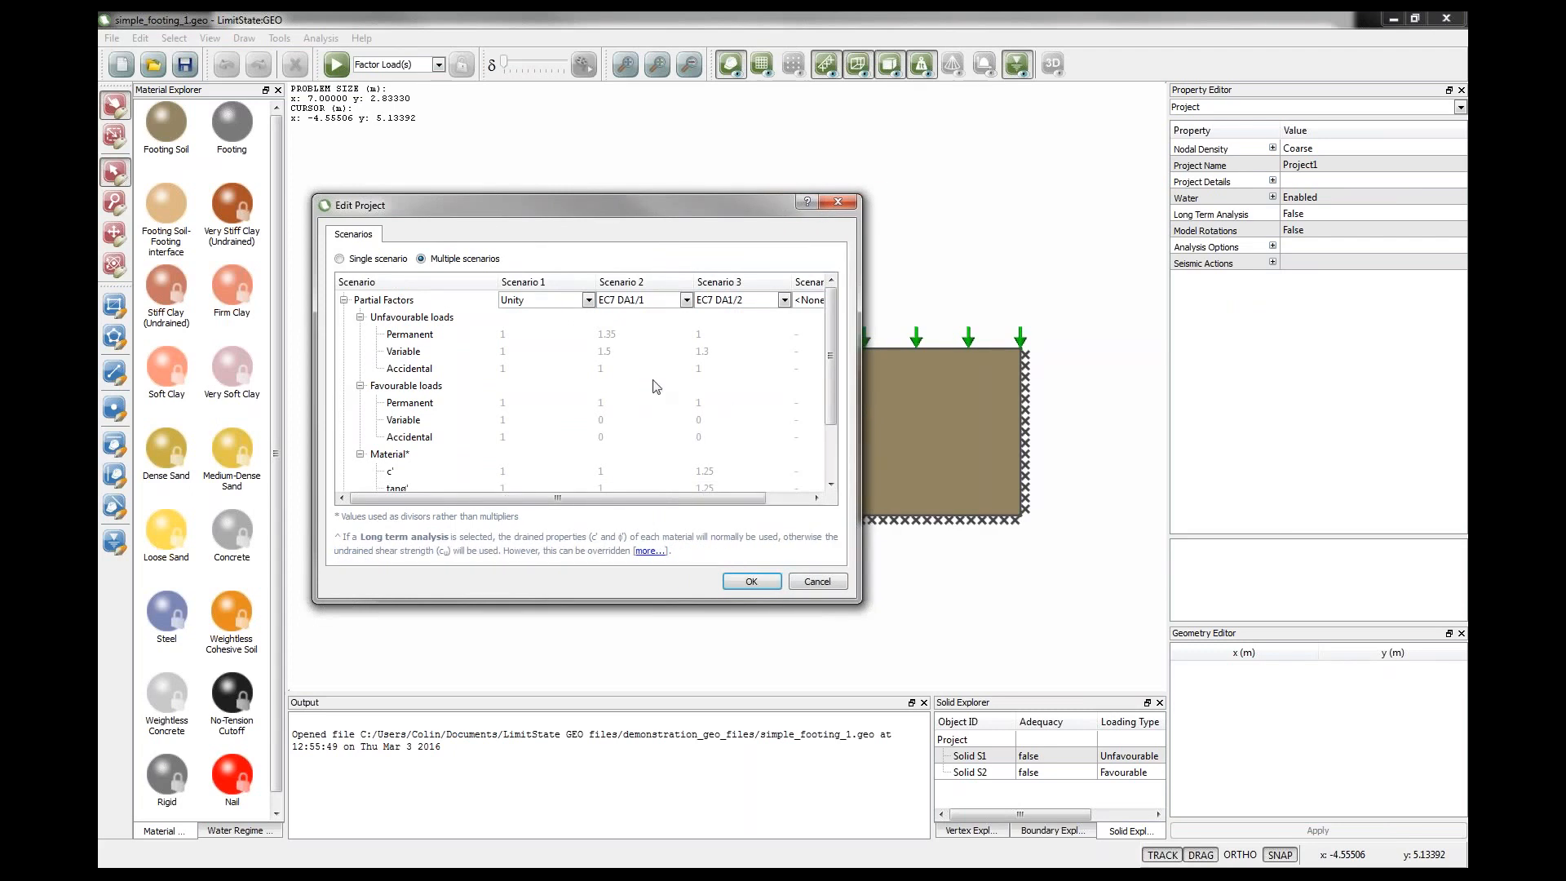
scroll(515, 337, down, 1)
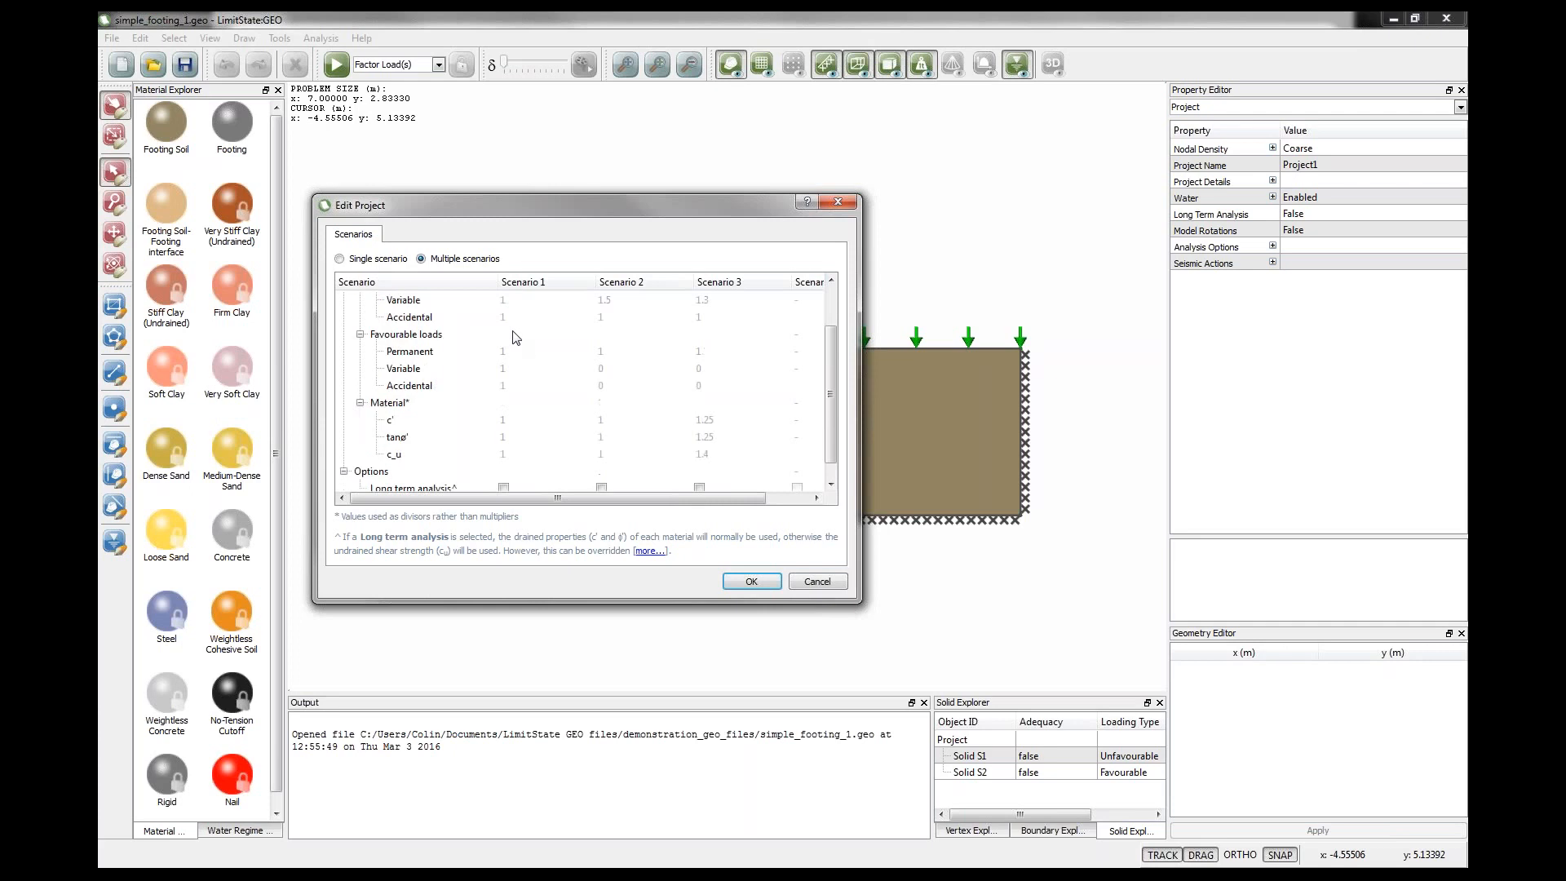
scroll(515, 336, up, 1)
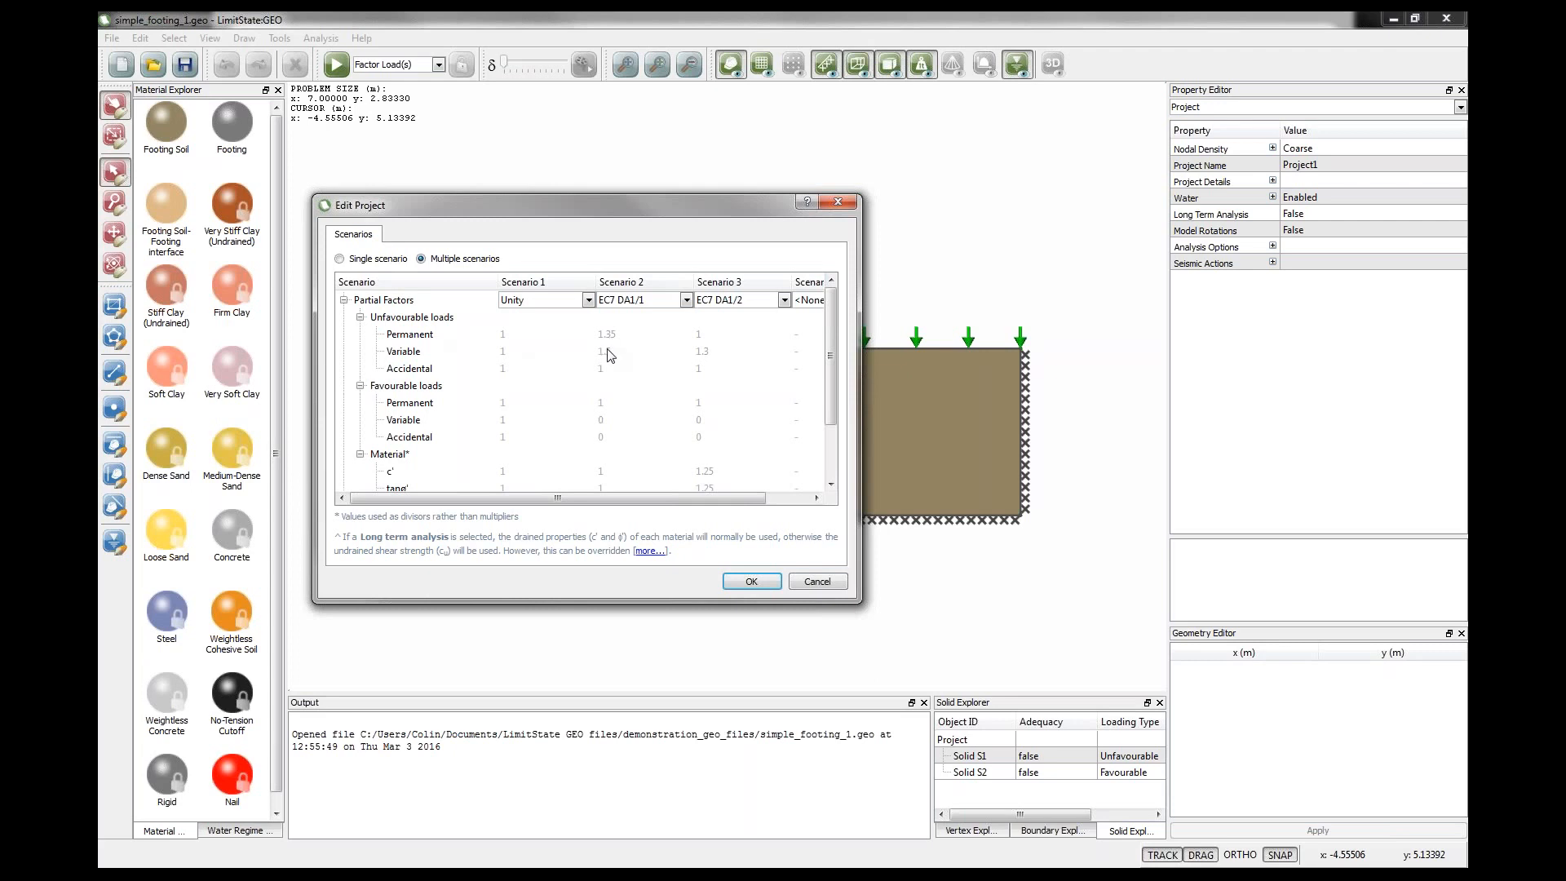
scroll(611, 413, down, 1)
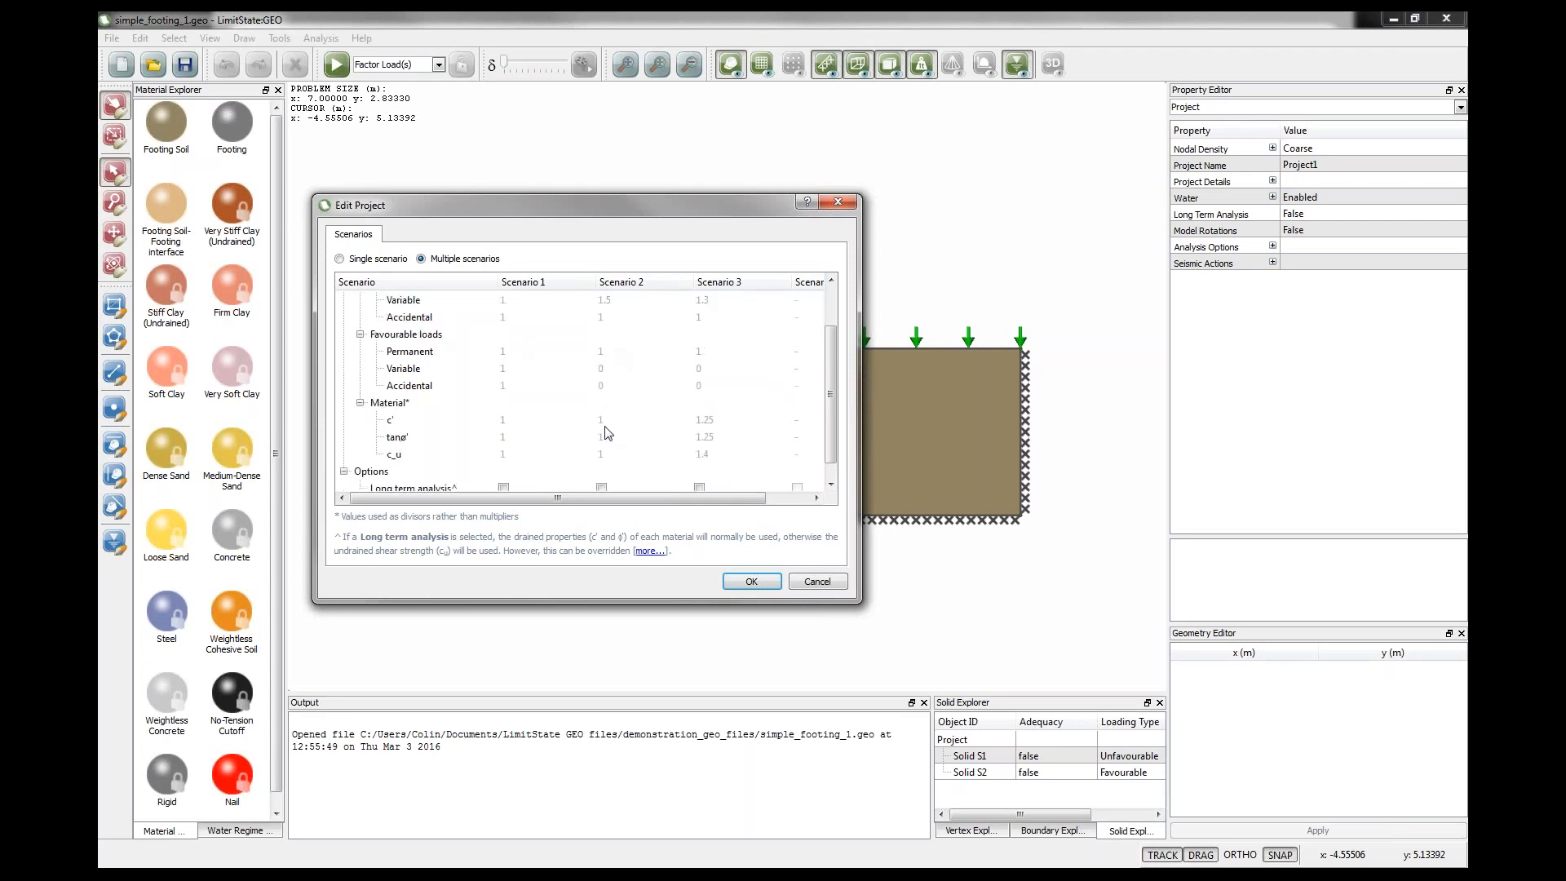
scroll(650, 467, up, 1)
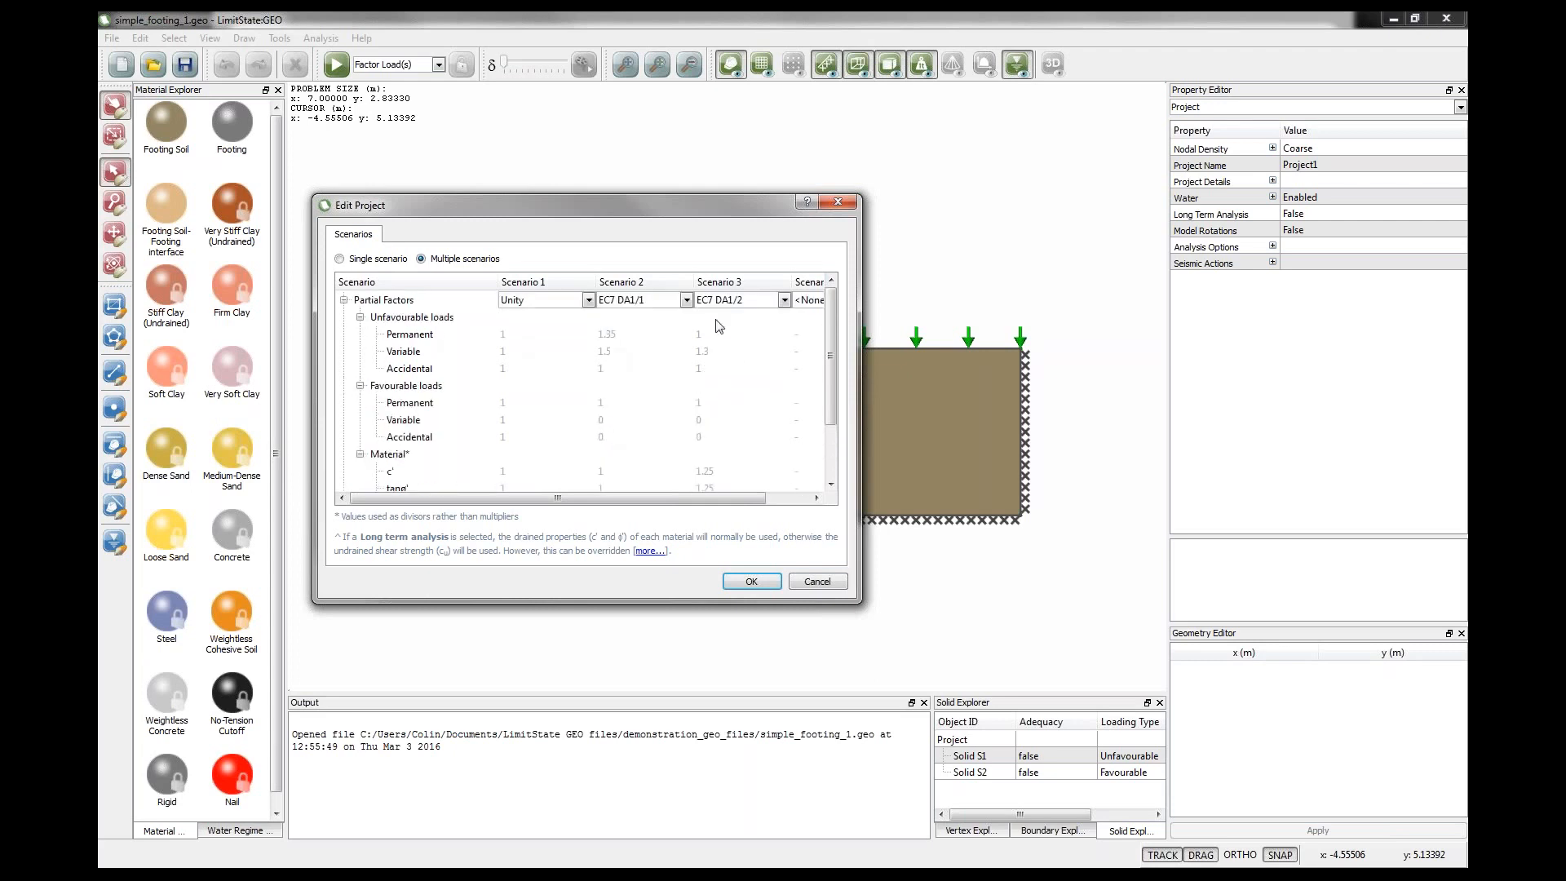
scroll(721, 380, down, 1)
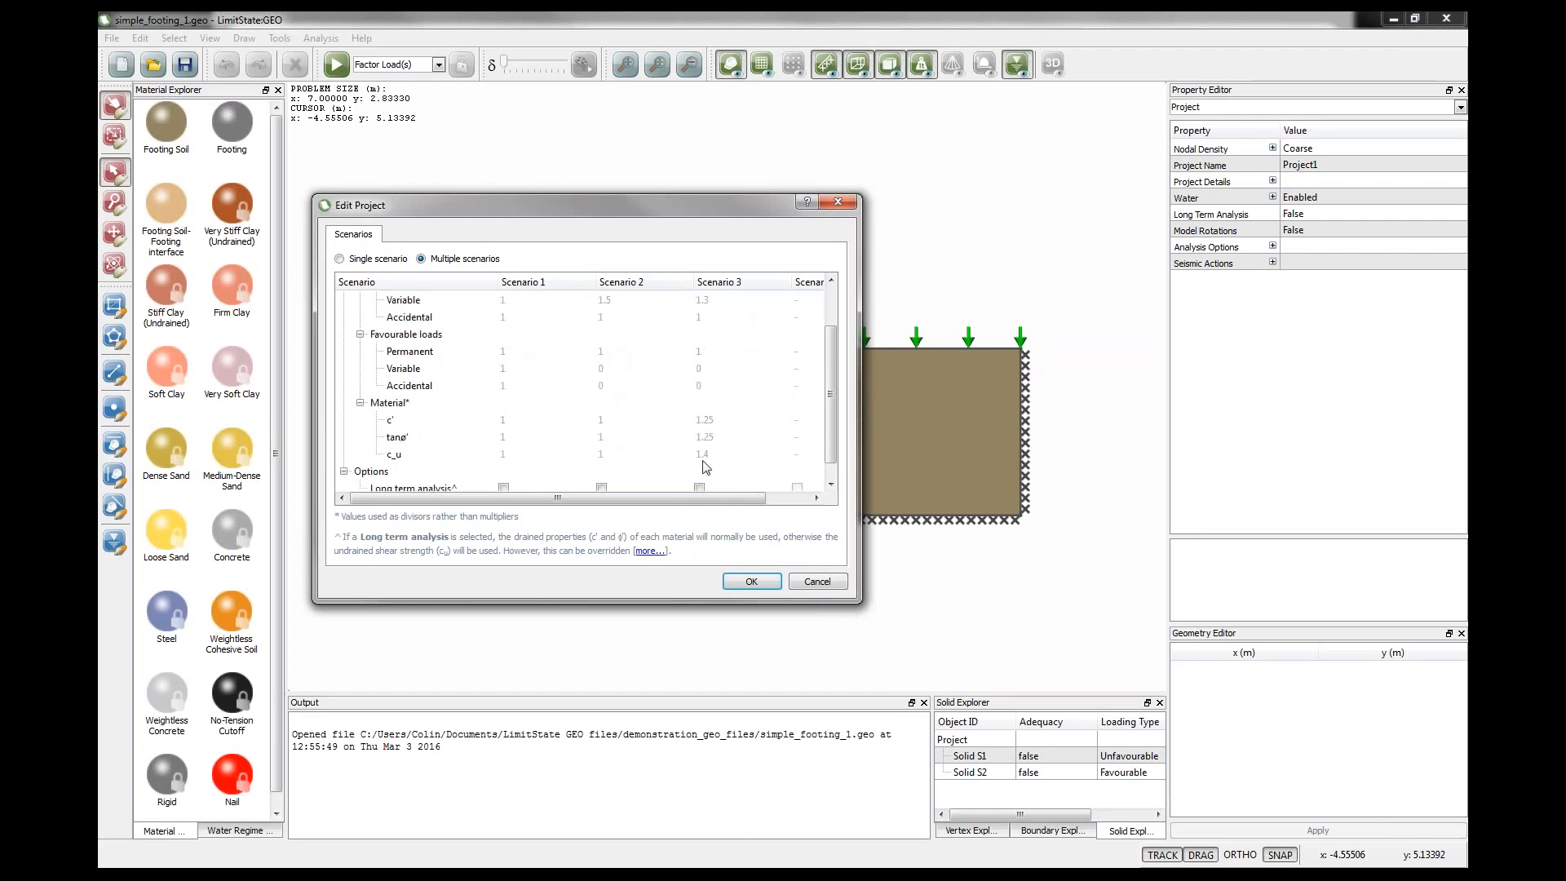
click(751, 583)
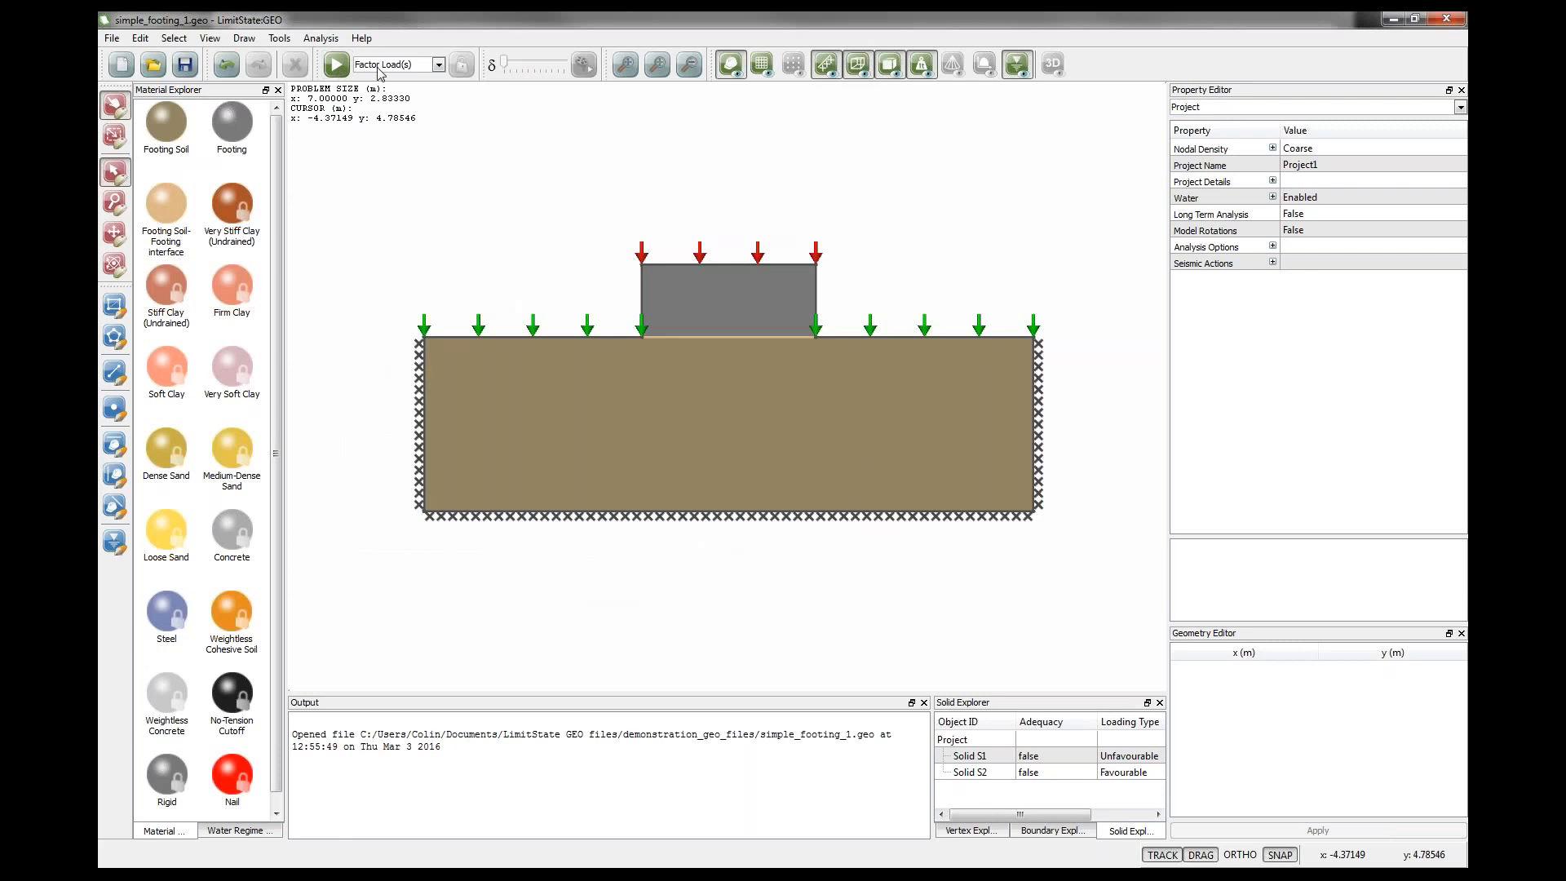
Solve the footing model and compare the collapse mechanisms of Scenarios 1, 2 and 3, then unlock it.
click(336, 64)
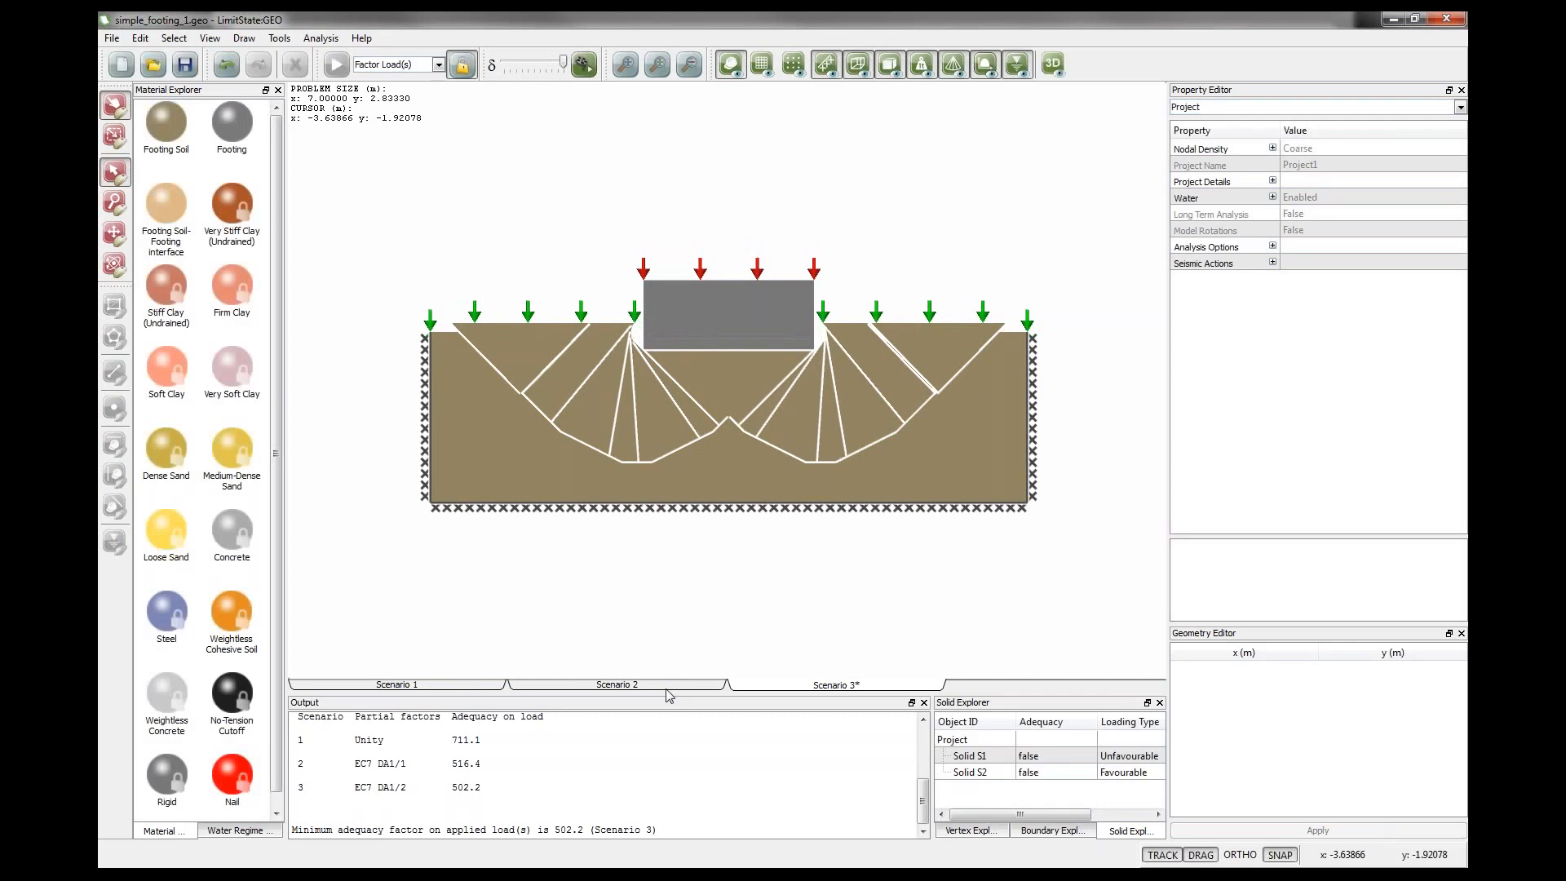
click(667, 688)
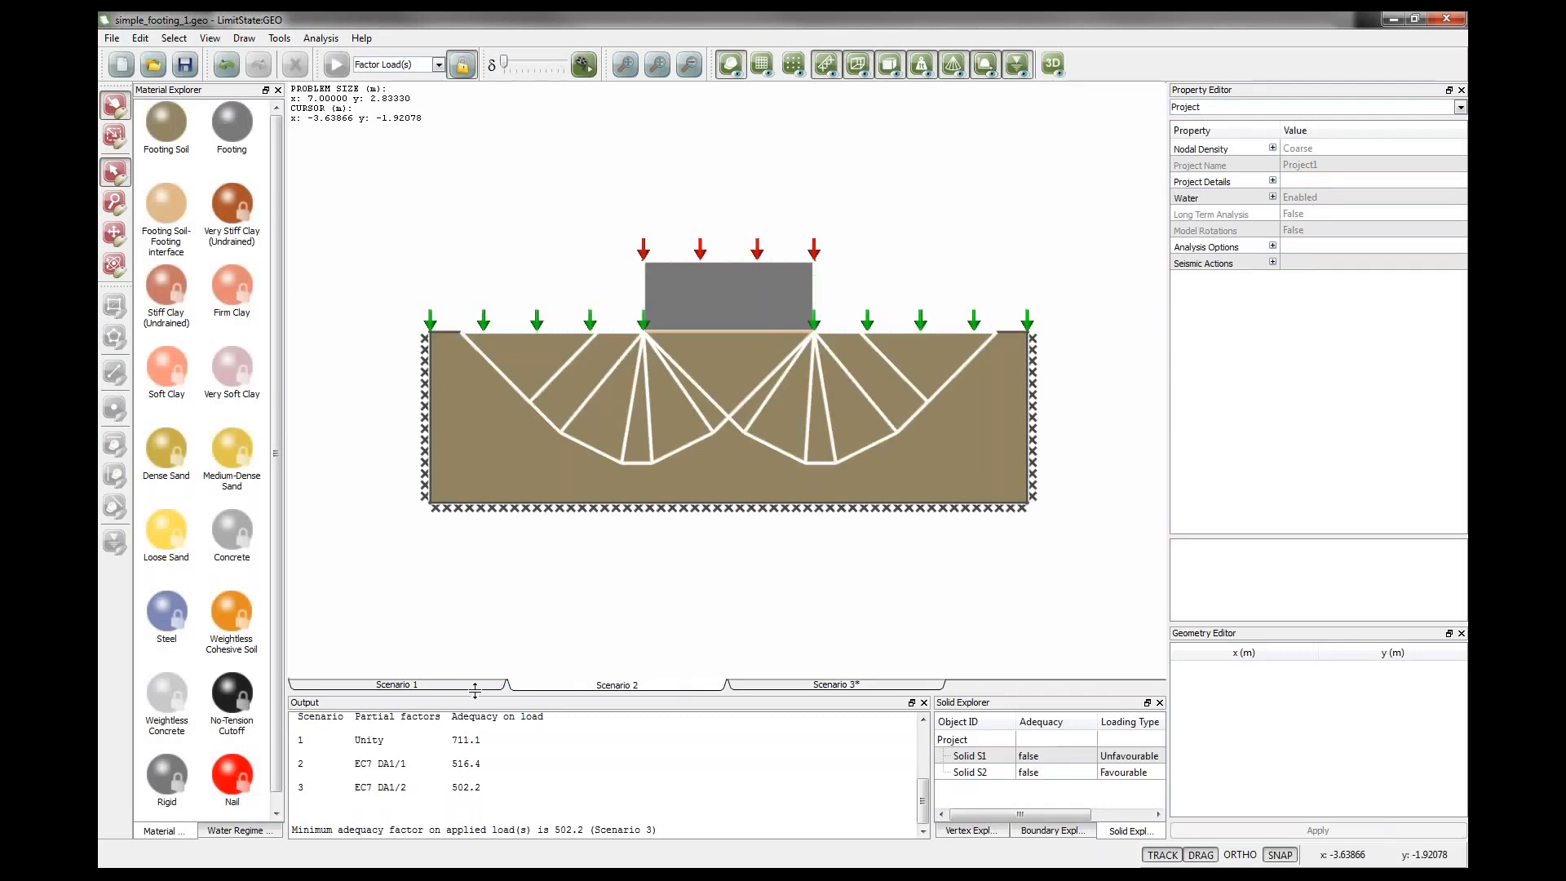
click(830, 689)
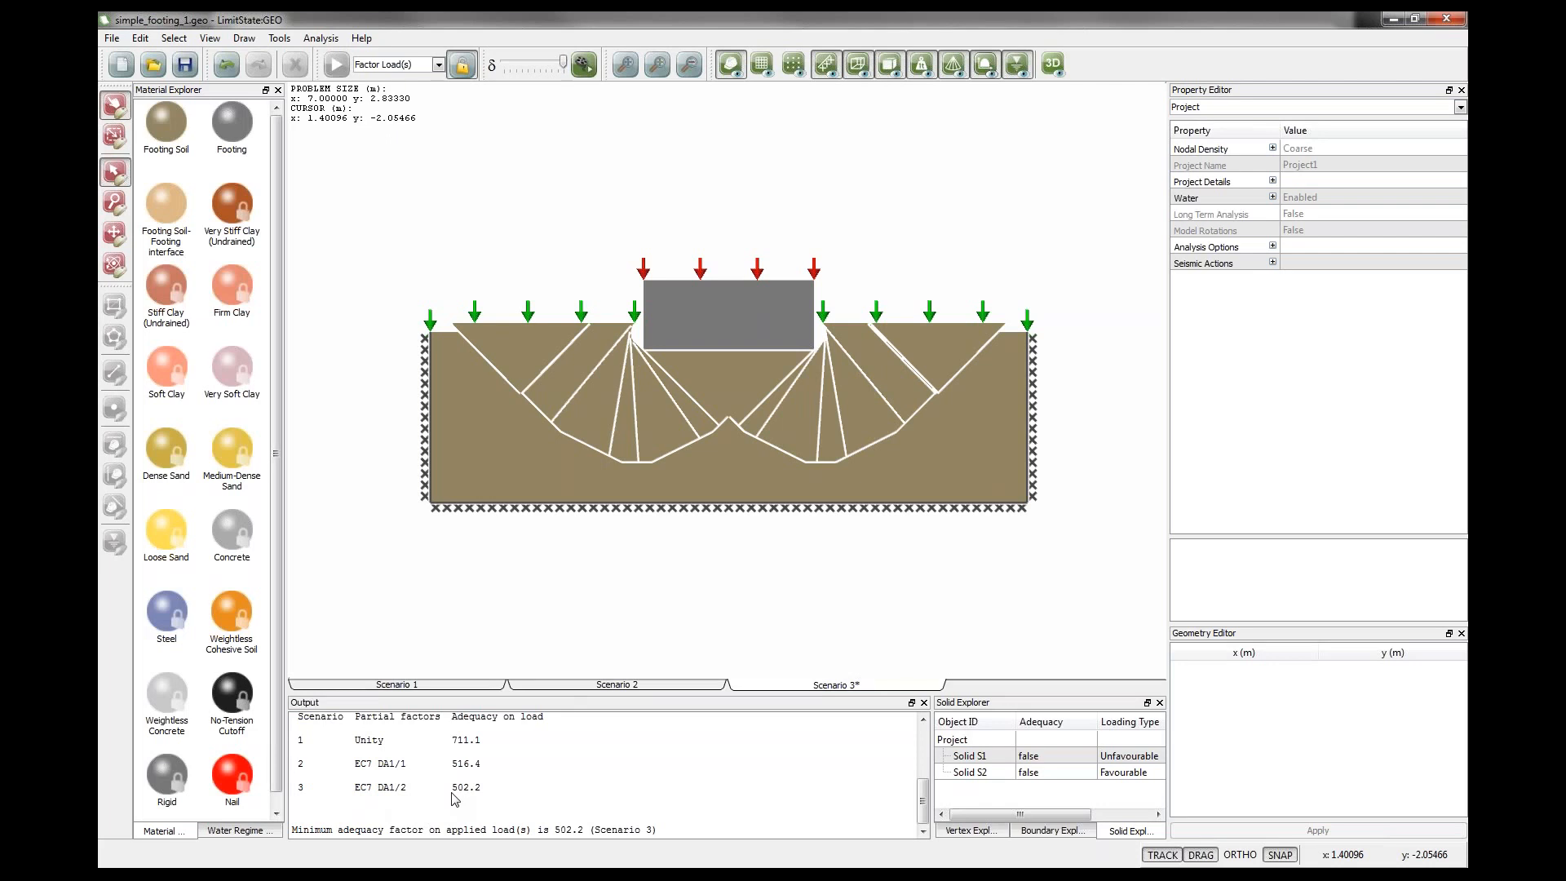
click(464, 67)
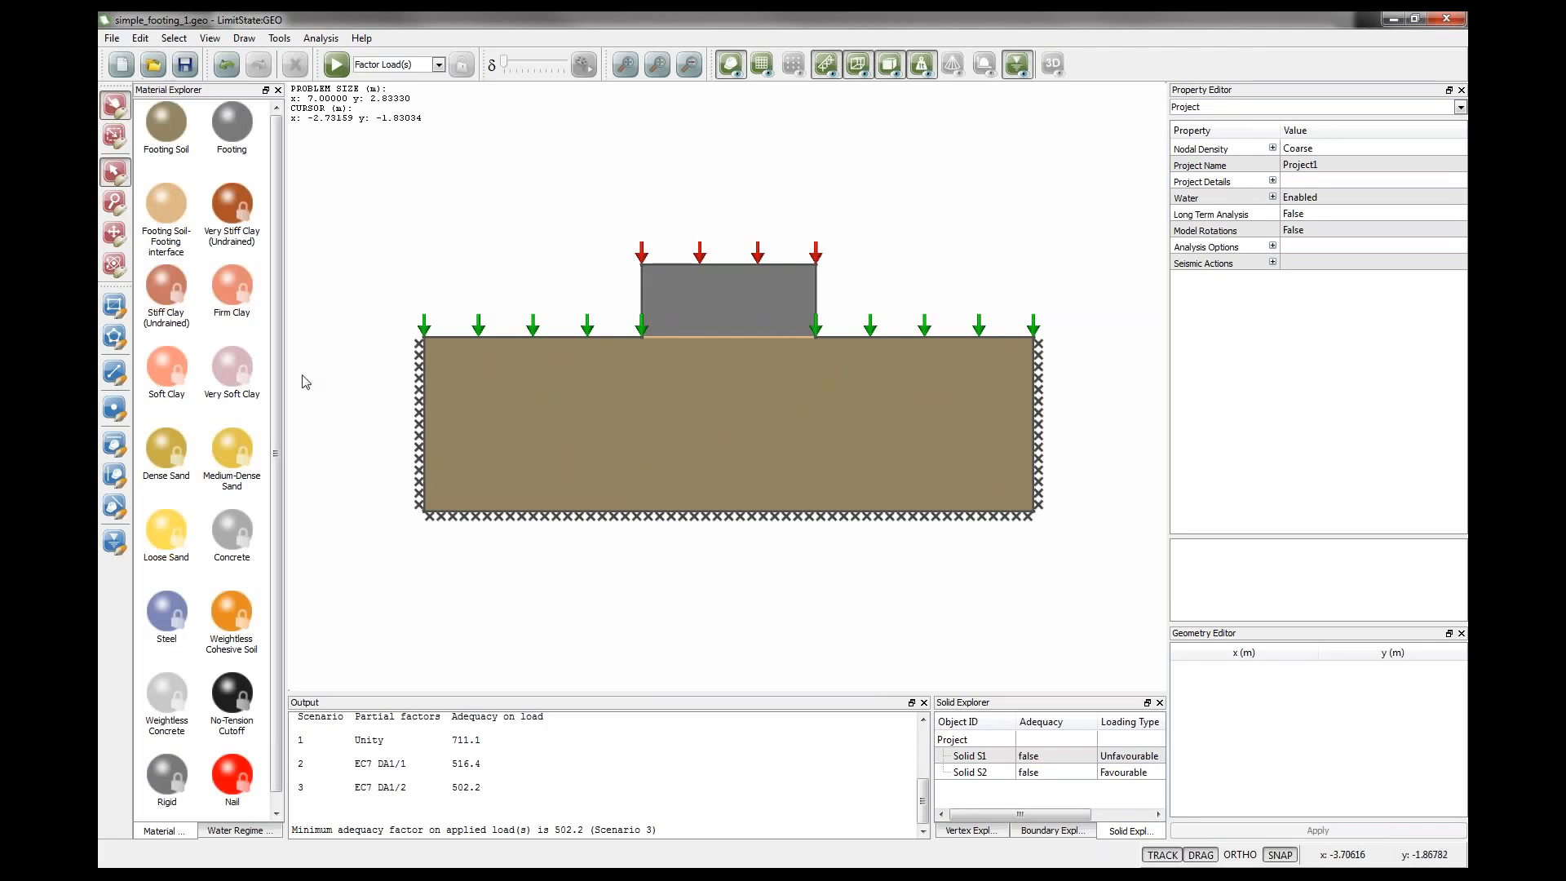
Open the demonstration file simple_footing_2.geo.
click(153, 67)
click(762, 462)
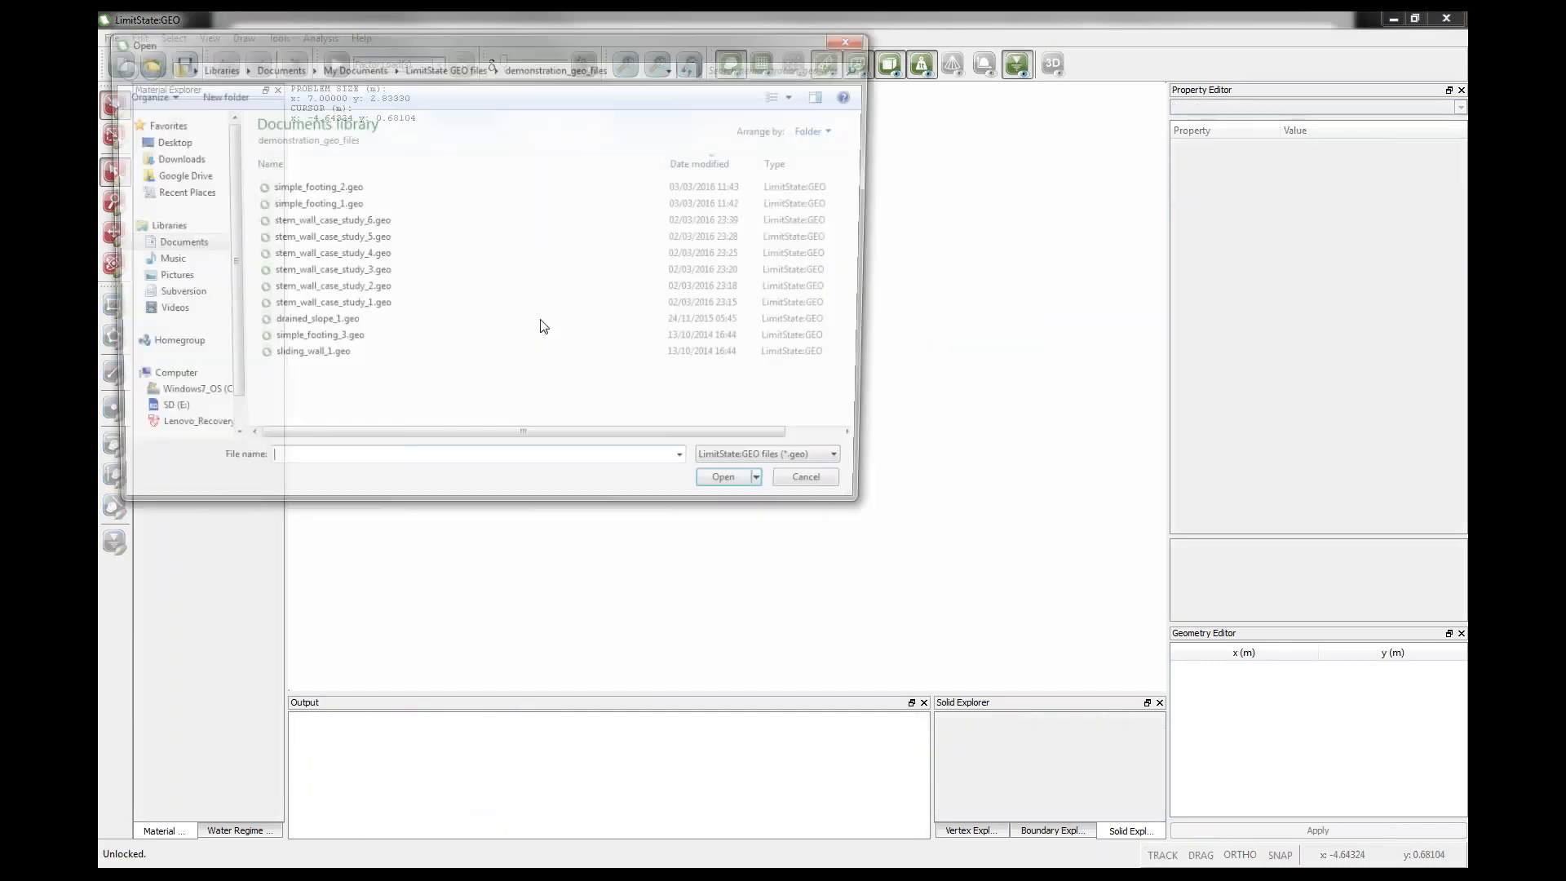
click(321, 190)
click(740, 488)
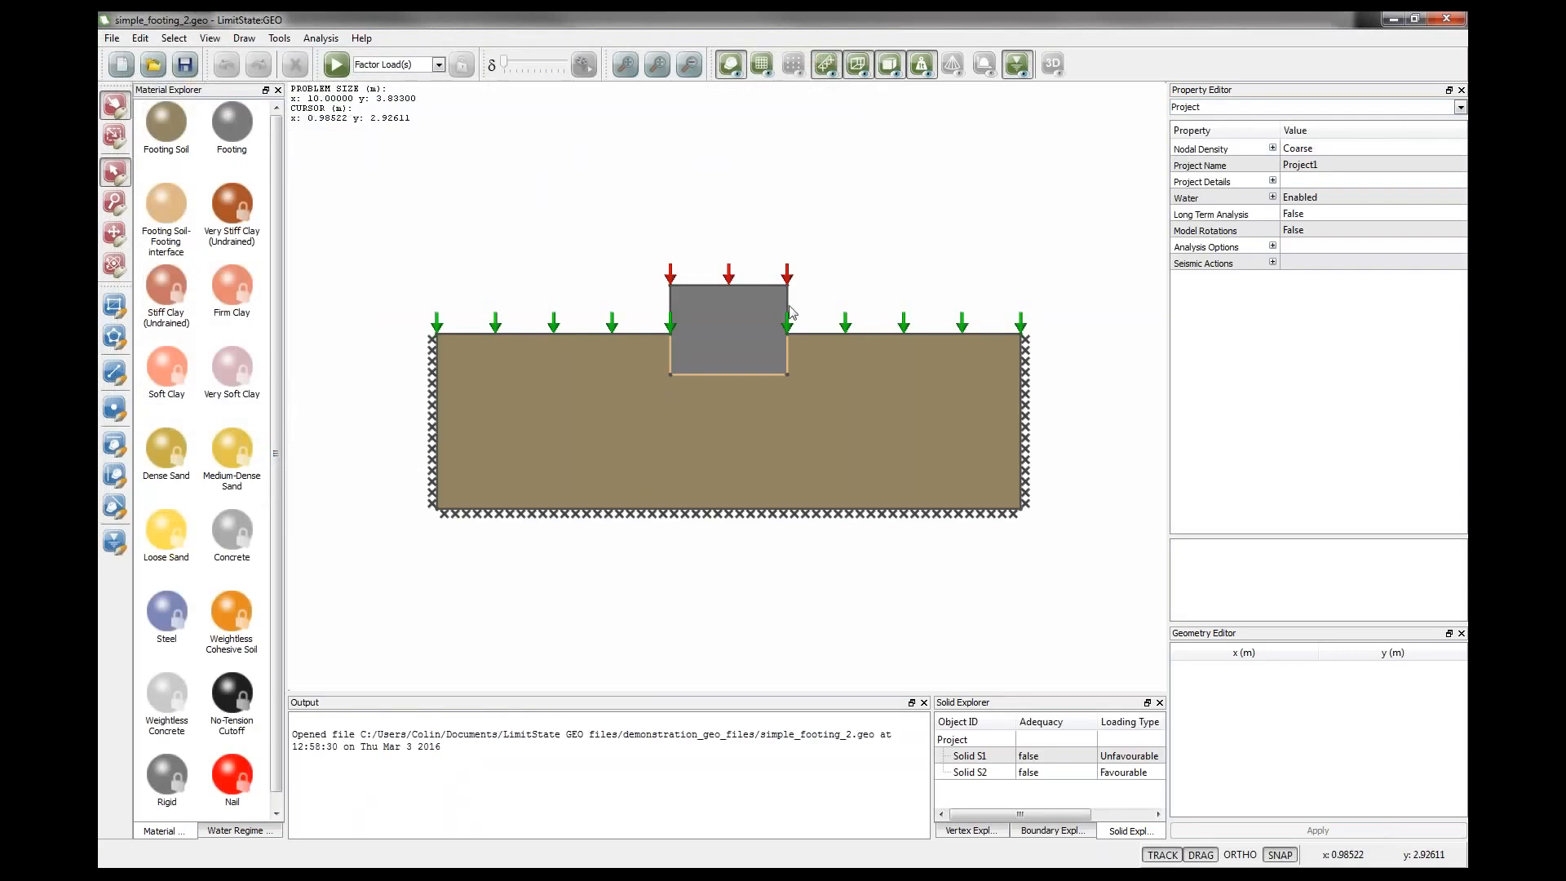
Check the embedded footing's loaded top boundary and the fixed side boundaries, and solve the model.
click(735, 286)
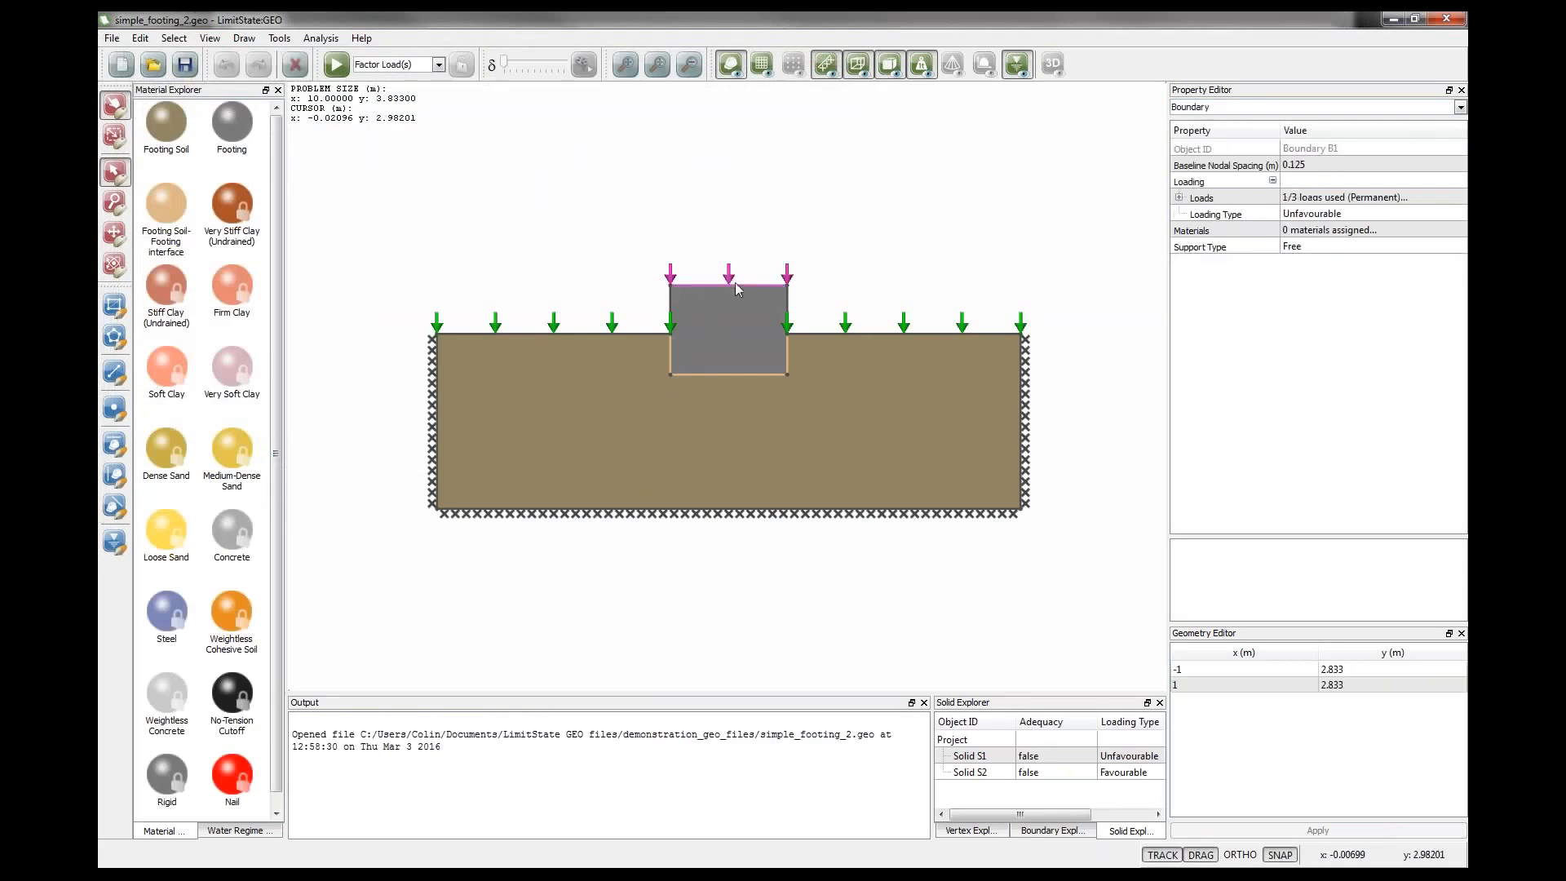
click(1231, 669)
click(1231, 685)
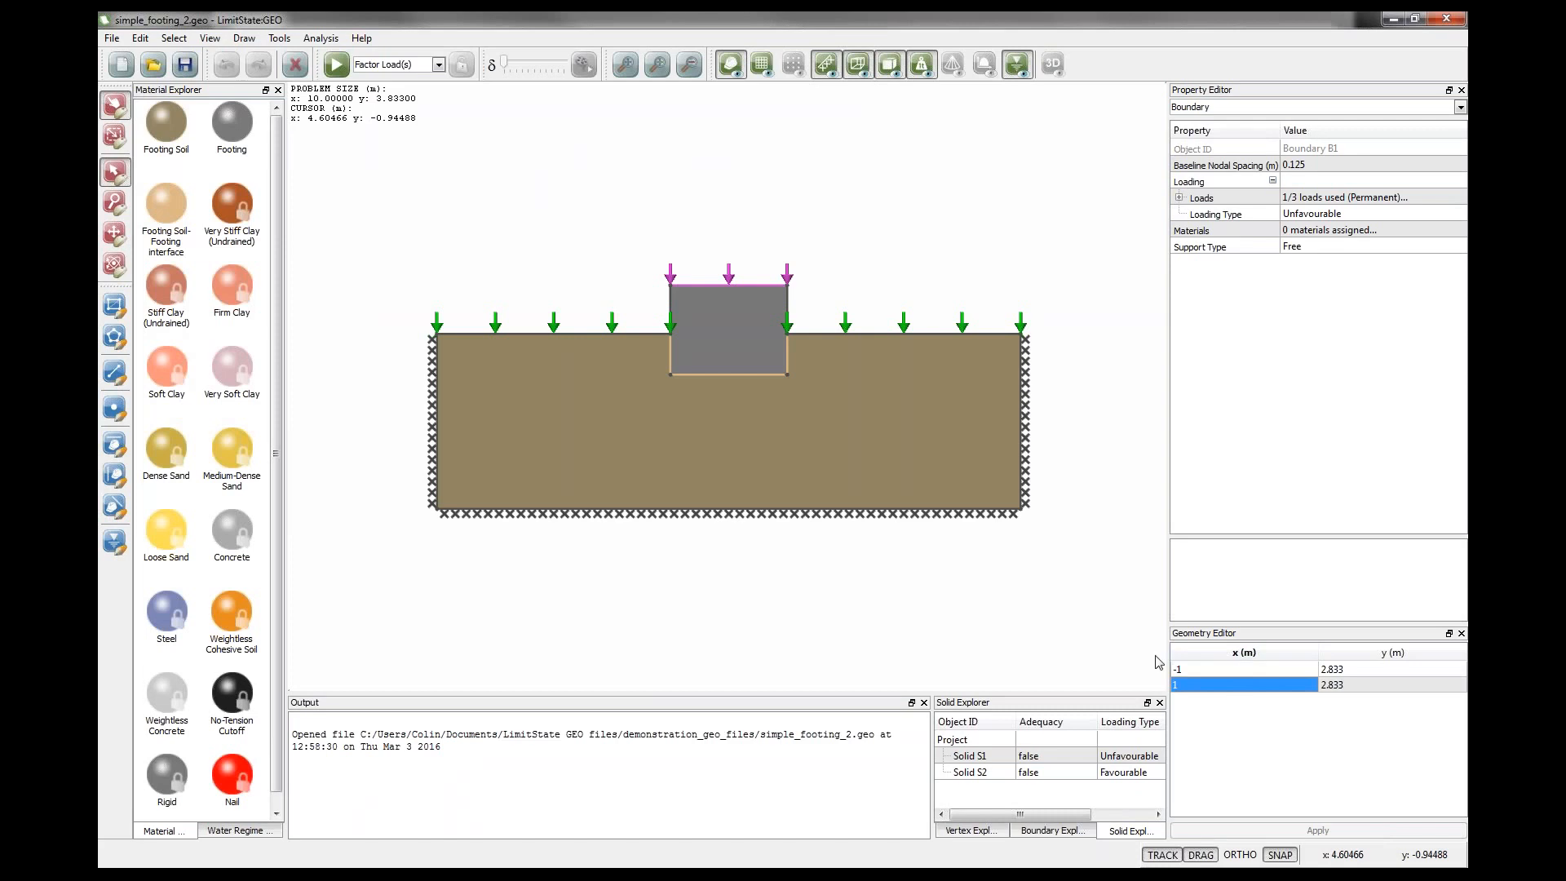
click(1026, 377)
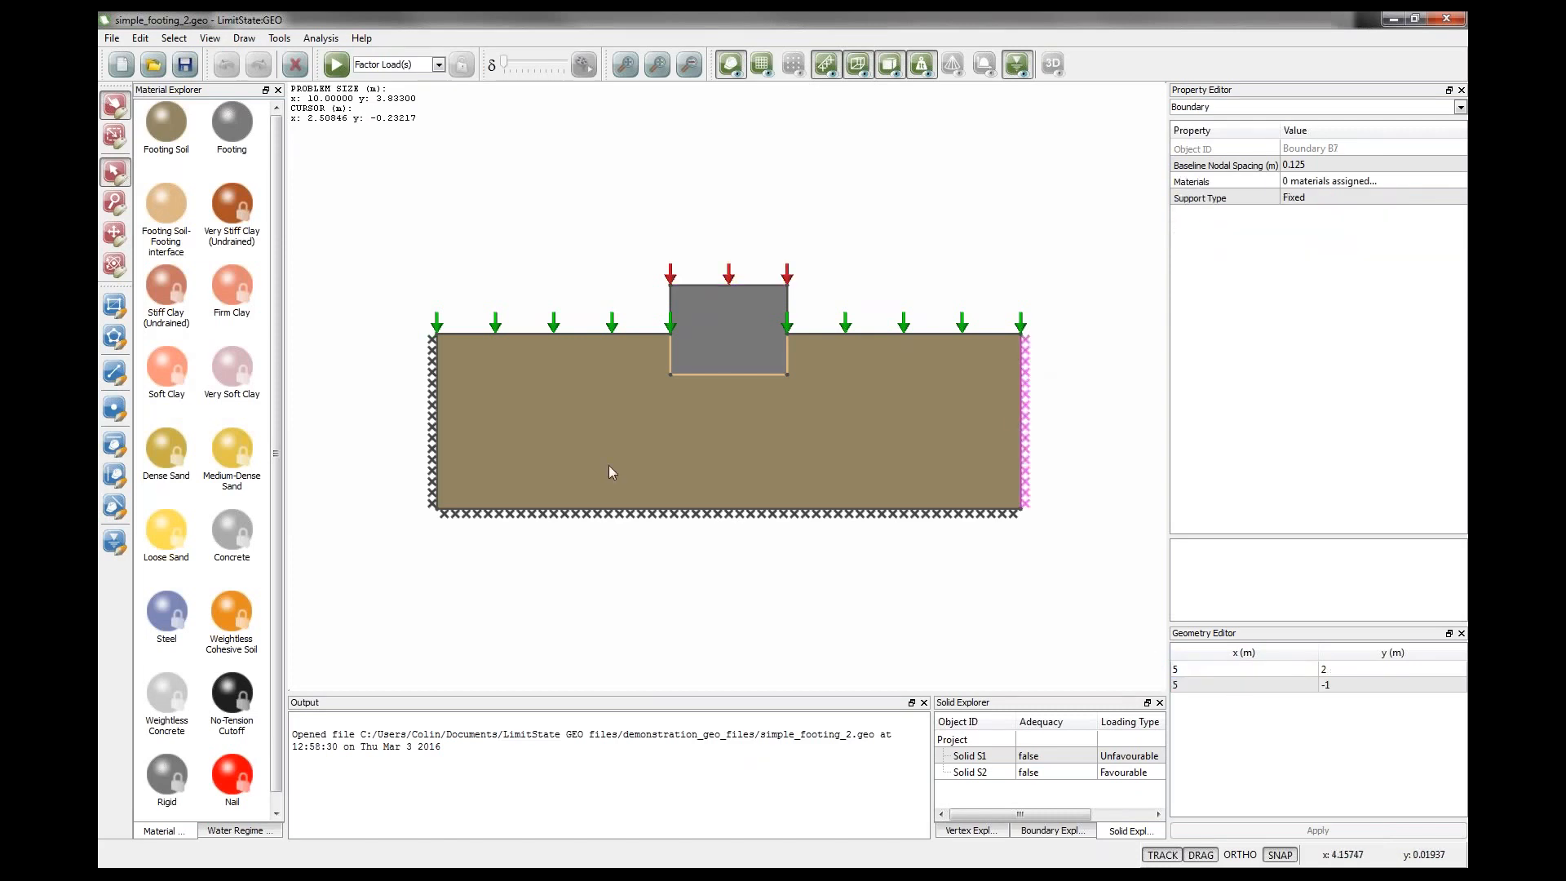
click(433, 453)
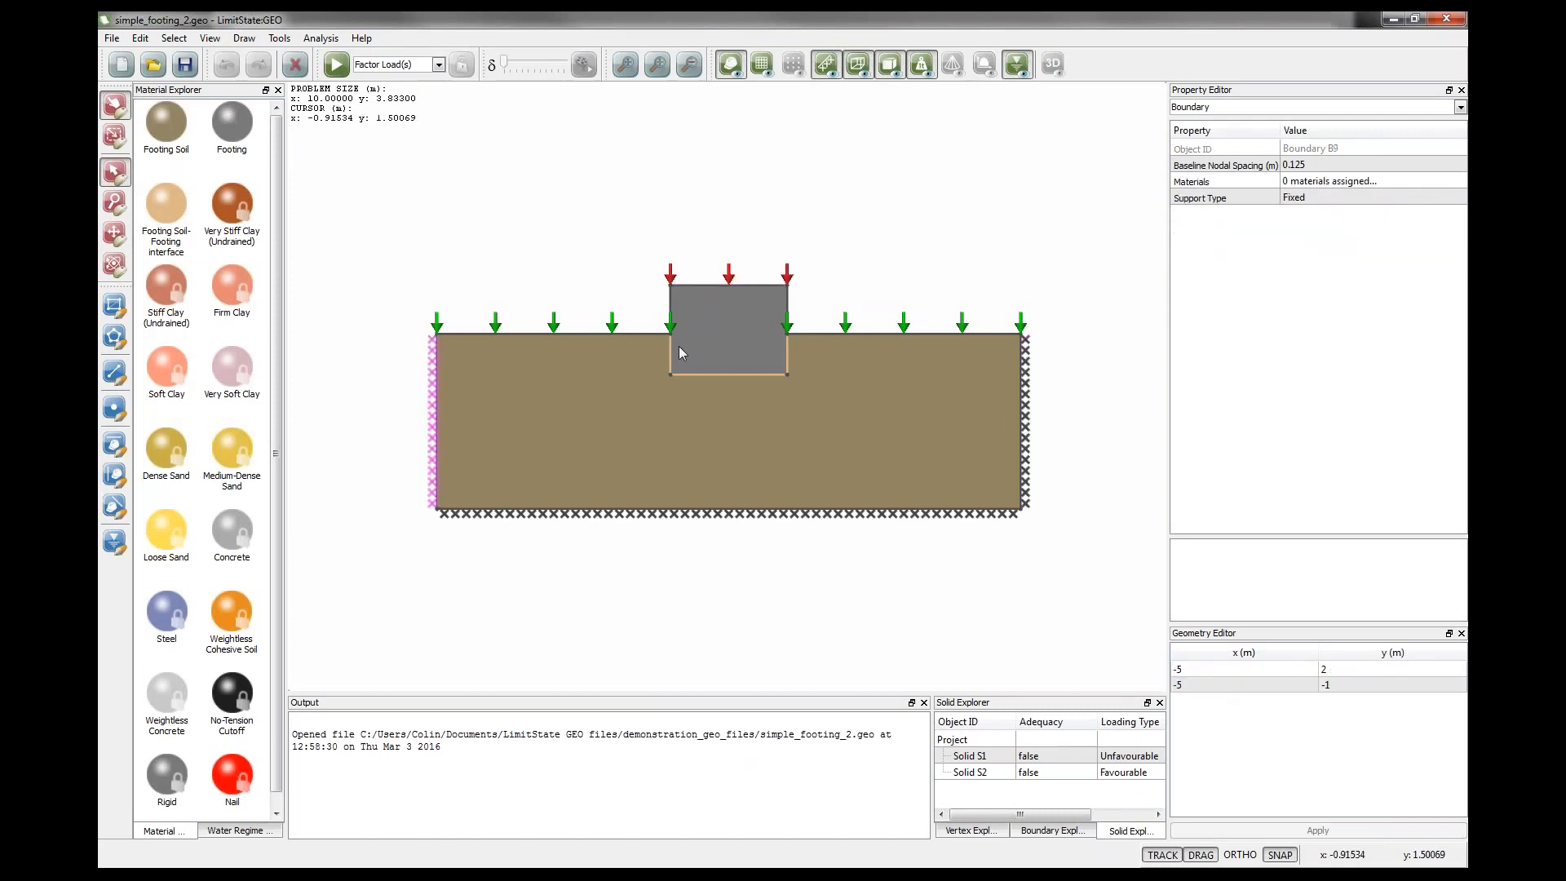
click(530, 269)
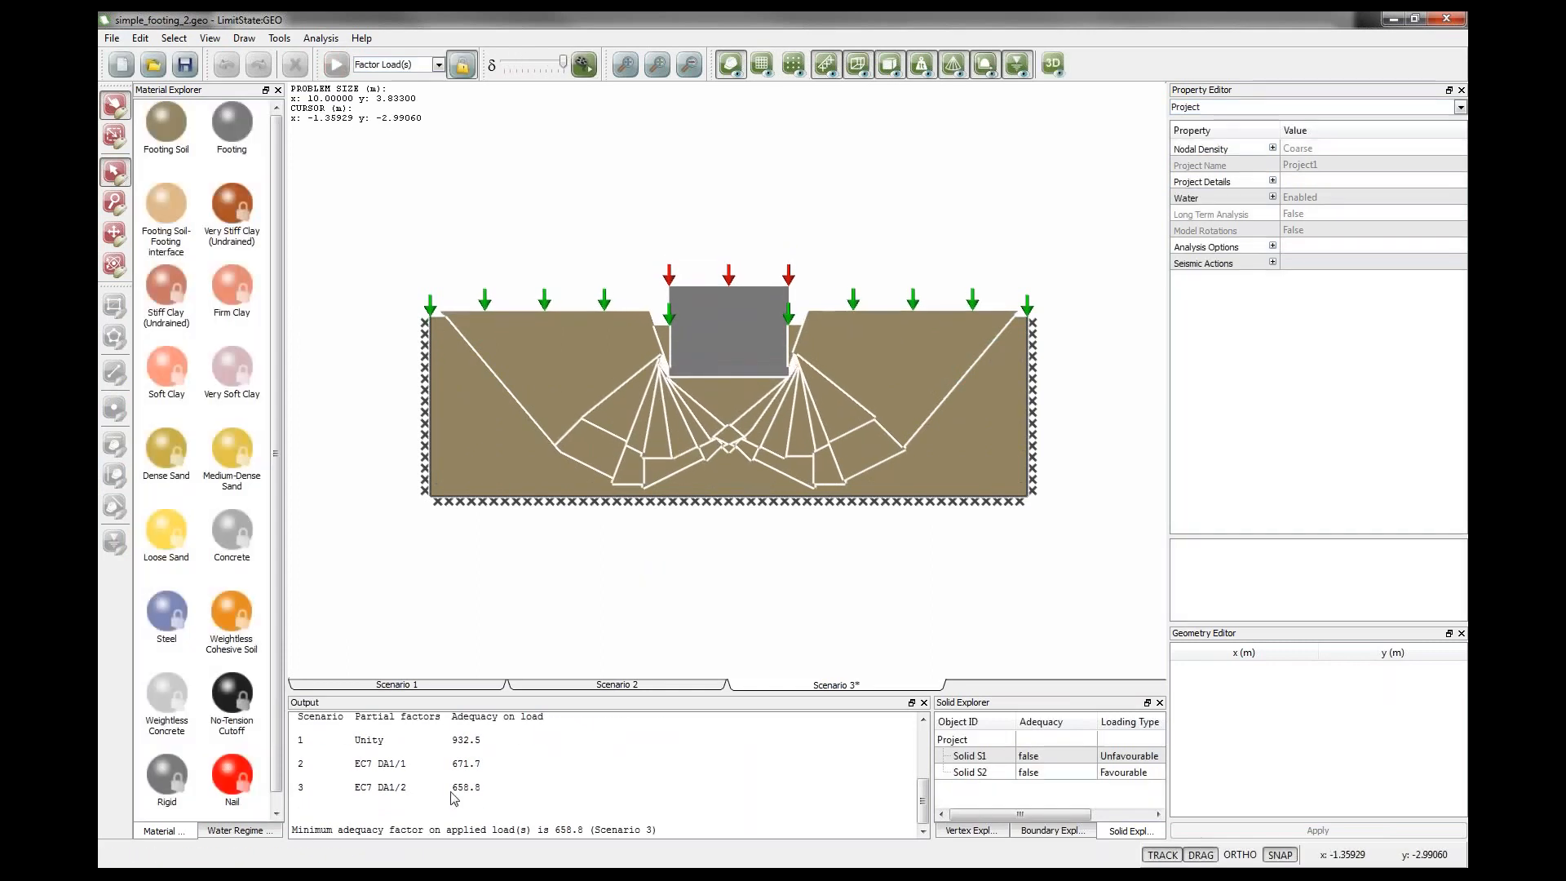
Unlock the model and add a permanent shear load of 0.2 kN/m² to the footing's top boundary.
drag(453, 788, 483, 787)
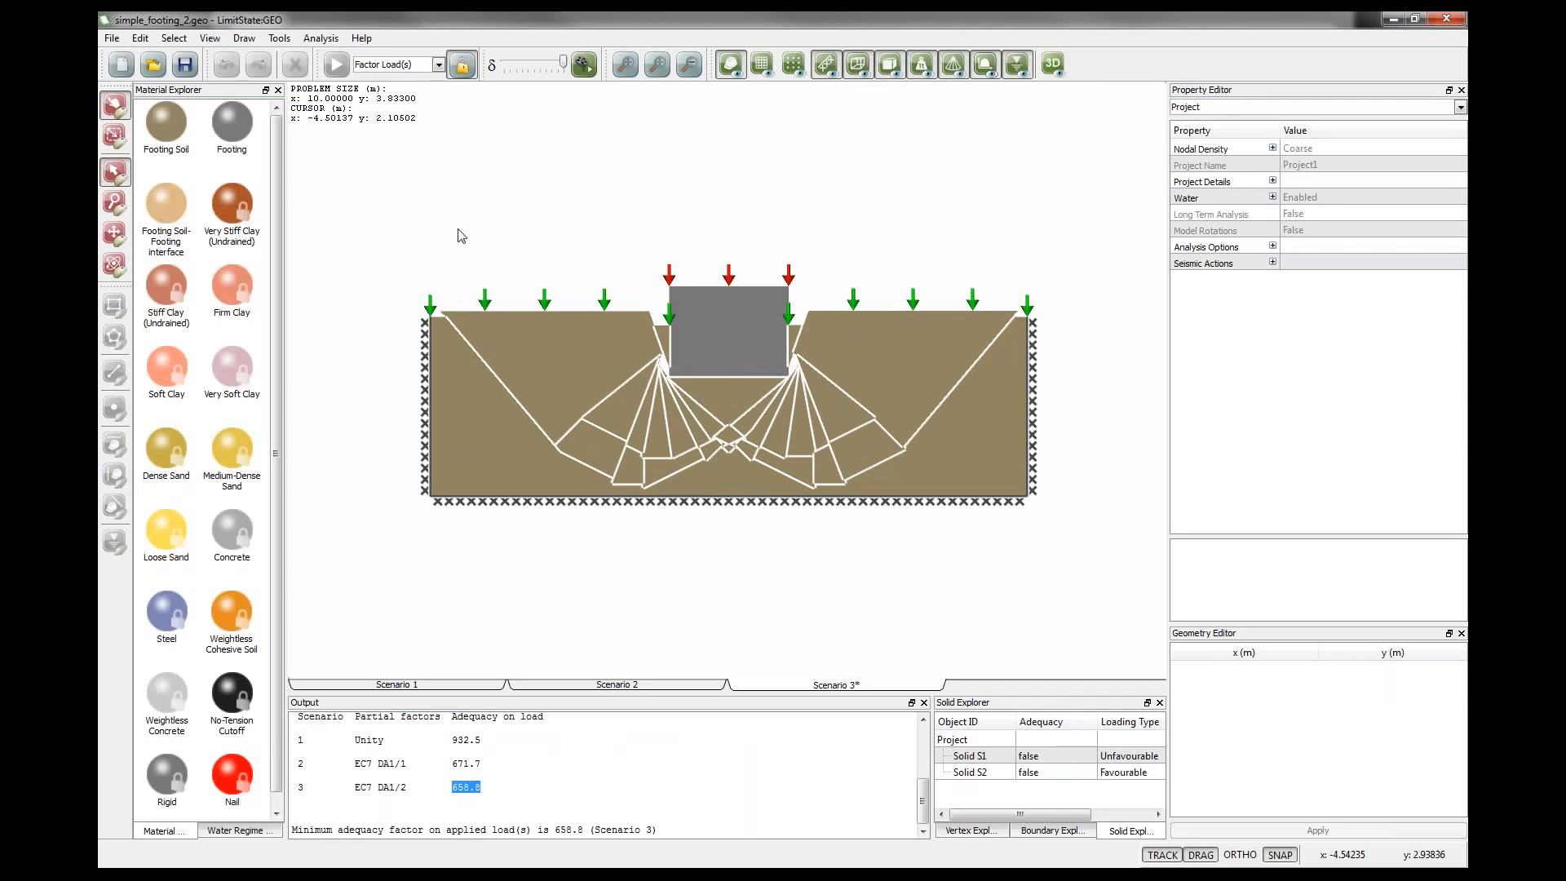
click(462, 65)
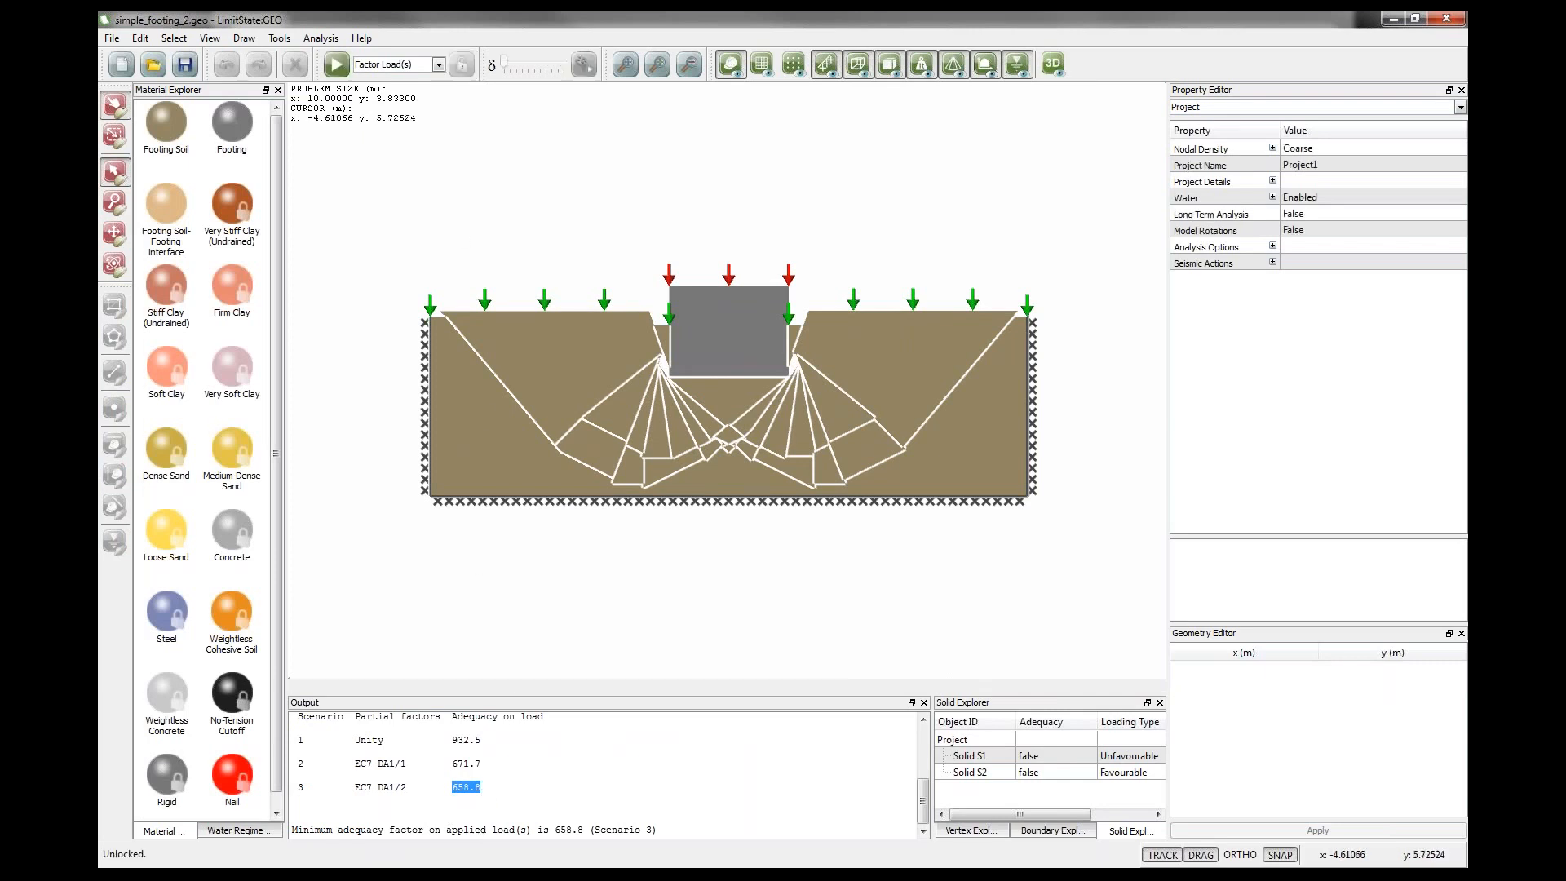
click(728, 271)
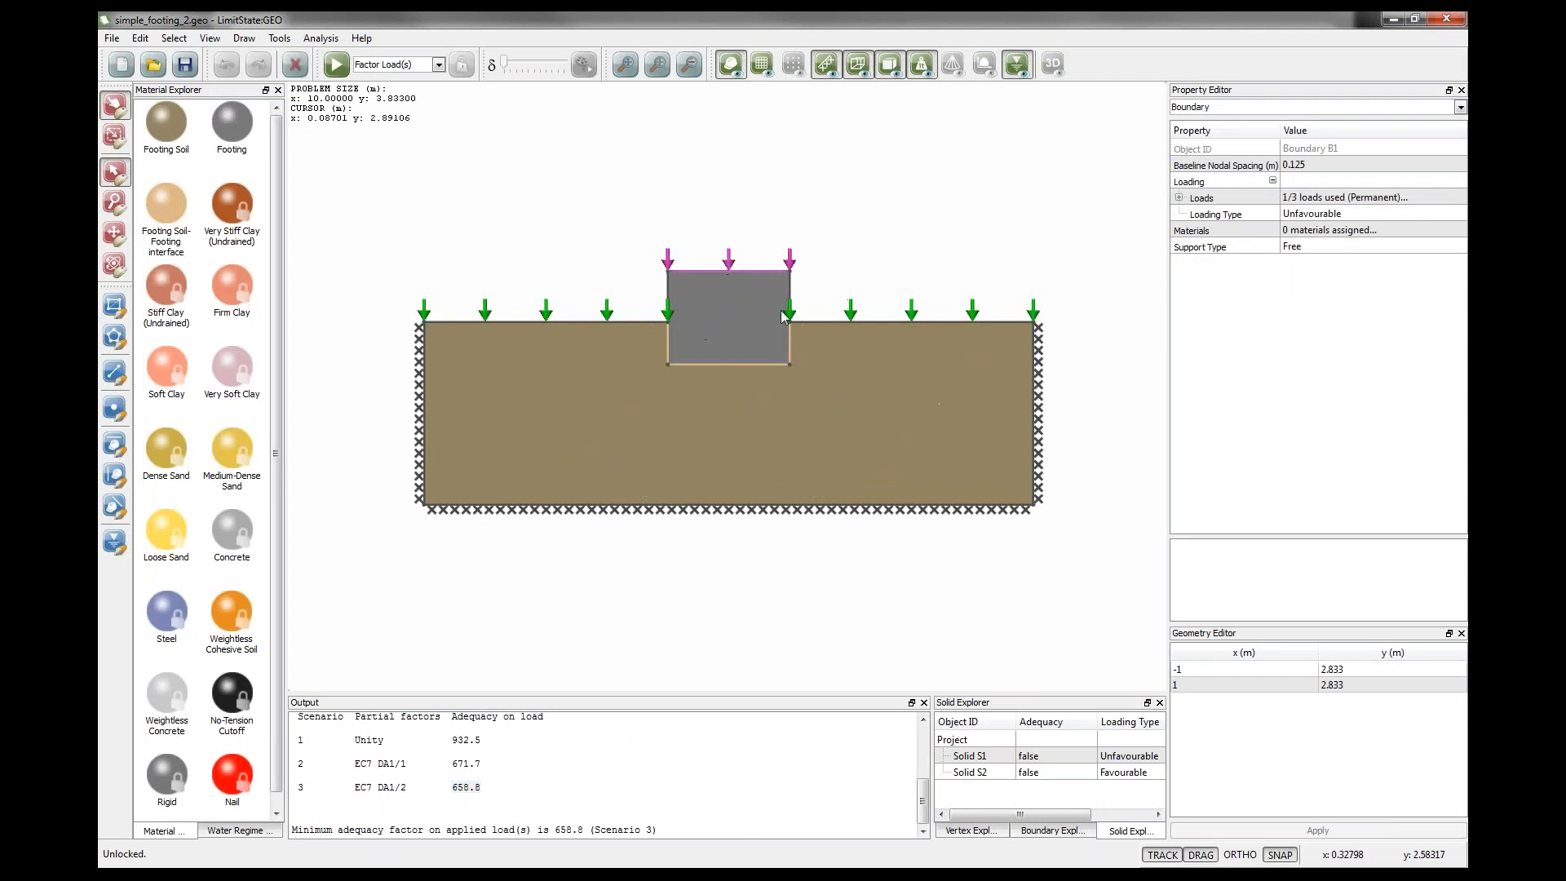
click(1179, 198)
click(1196, 214)
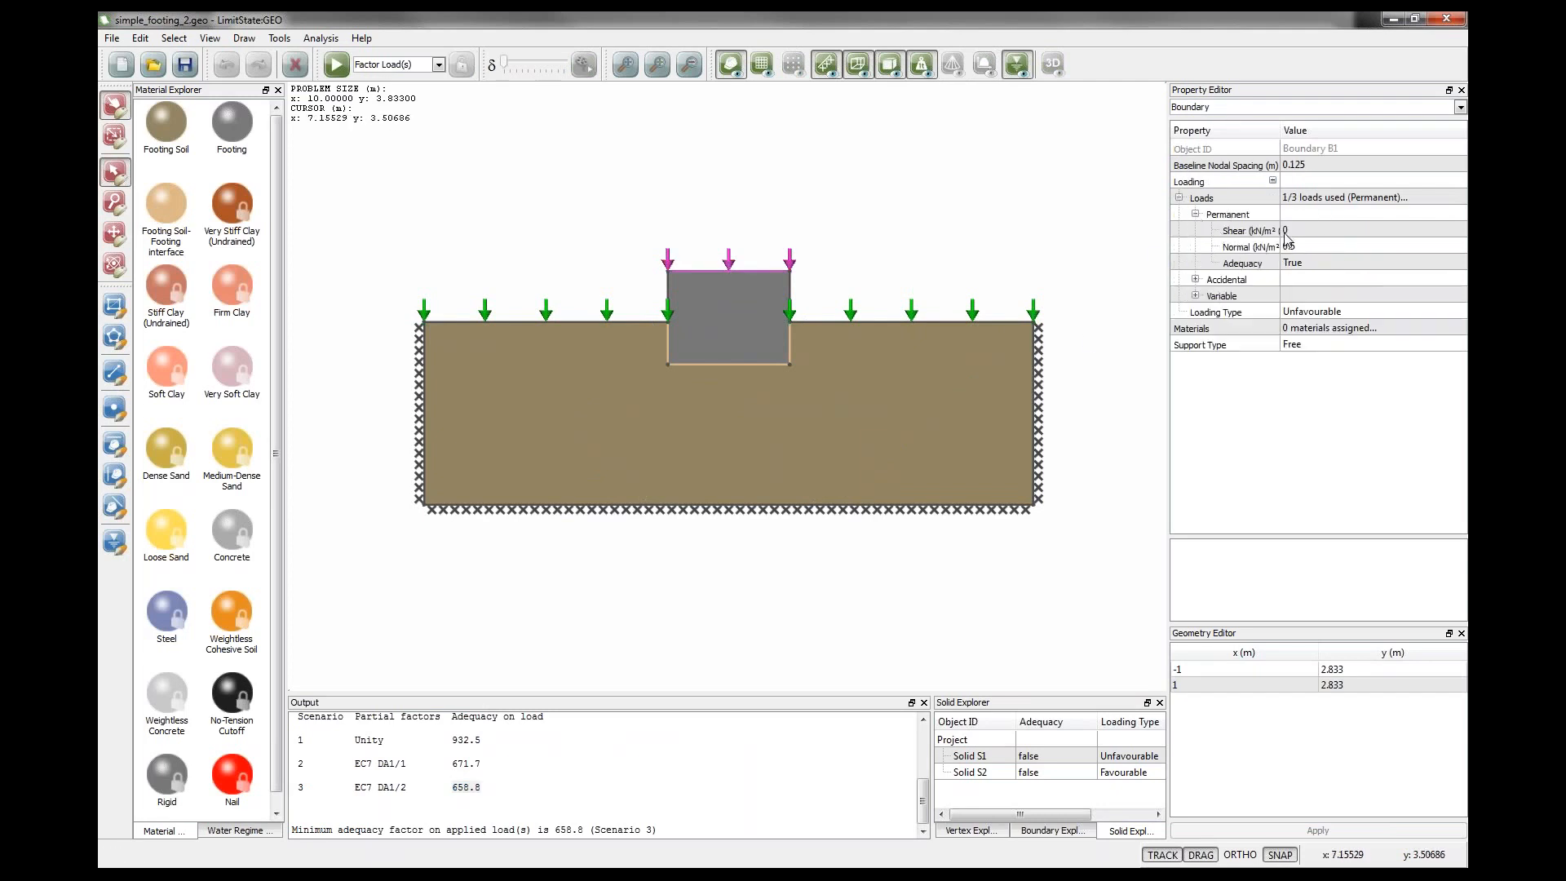
click(1289, 231)
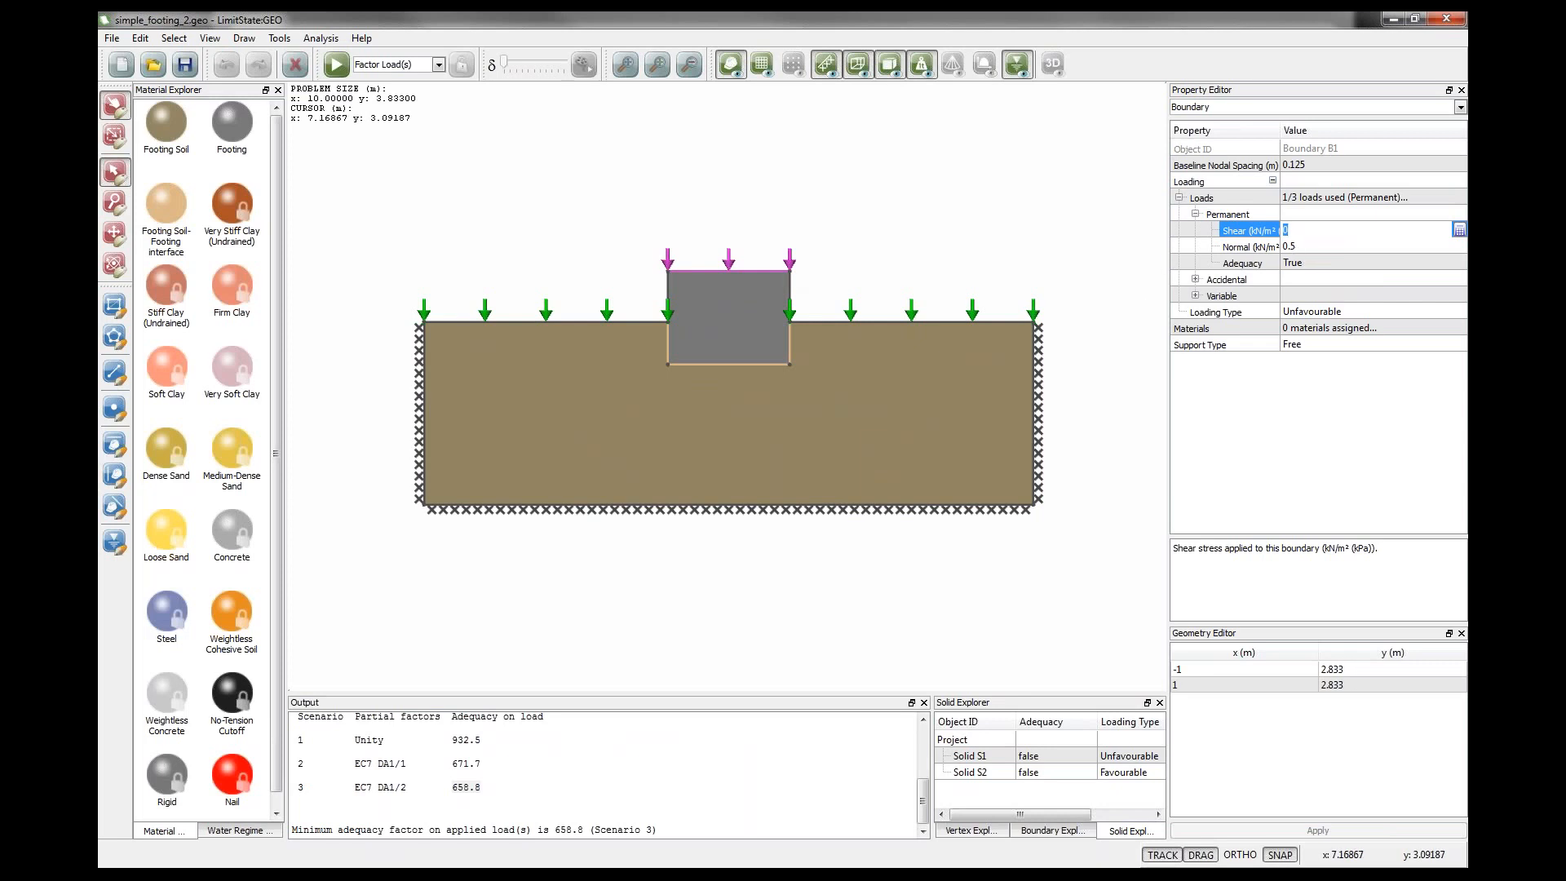
text(0.2)
click(1296, 262)
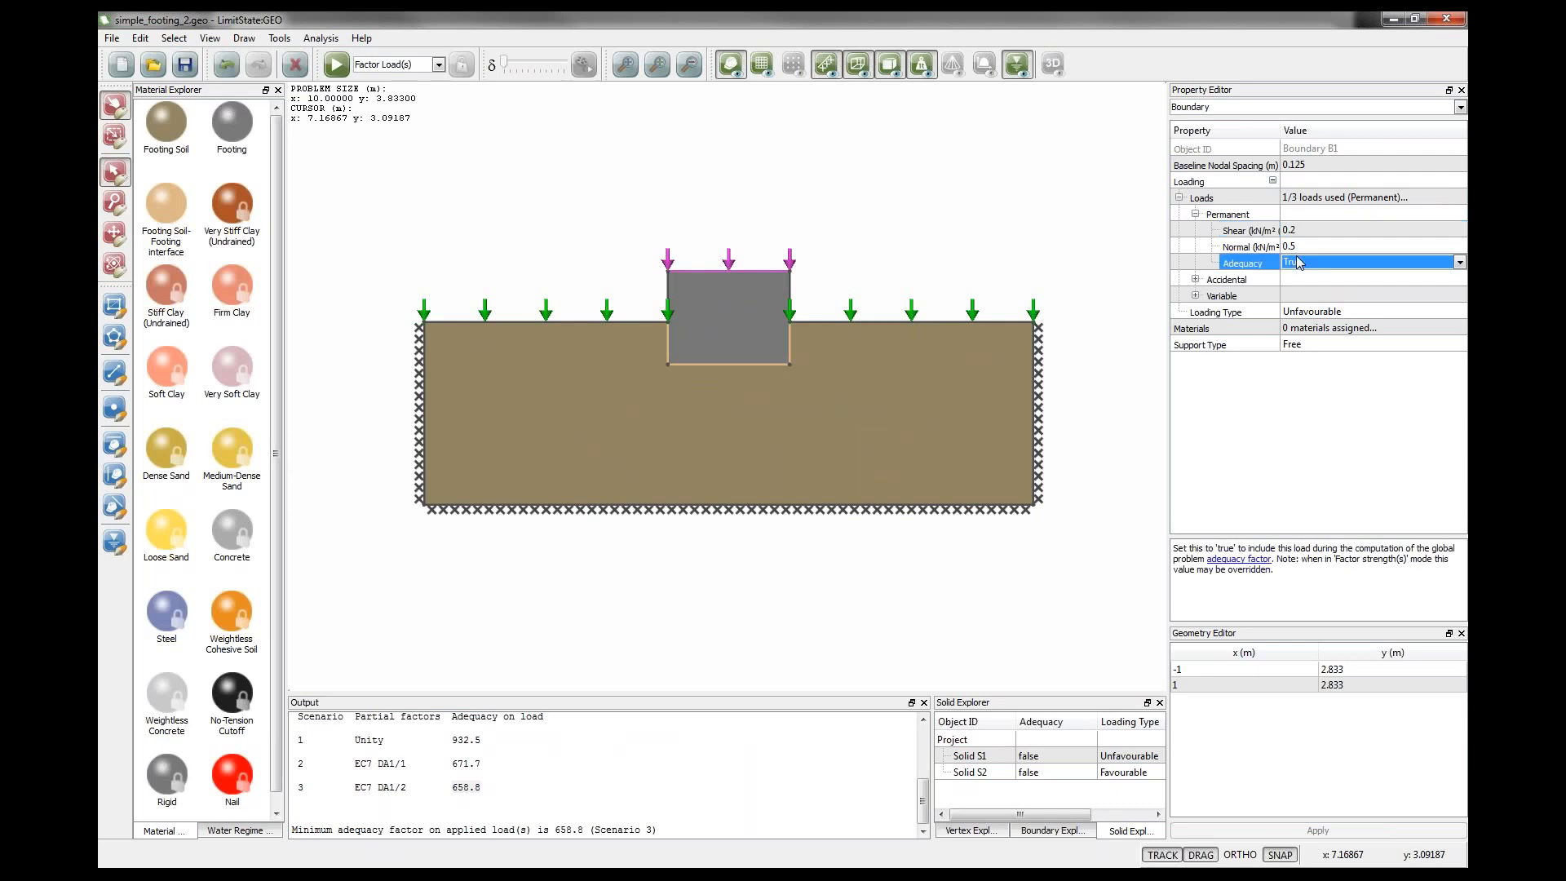
click(1018, 264)
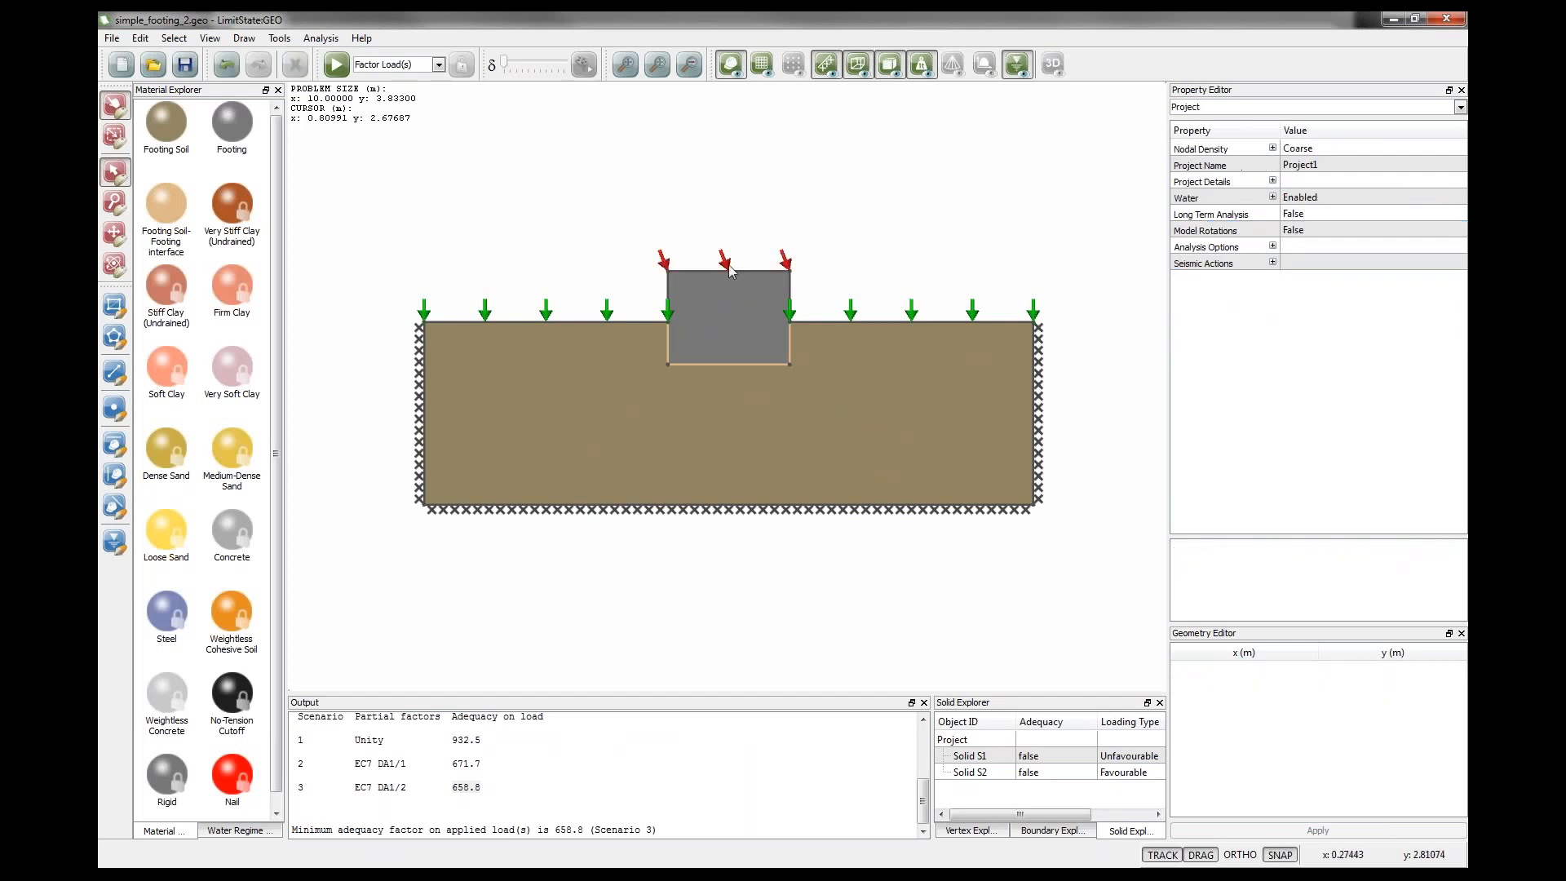
Solve the footing model and review the adequacy factors of all three scenarios in the output.
click(336, 64)
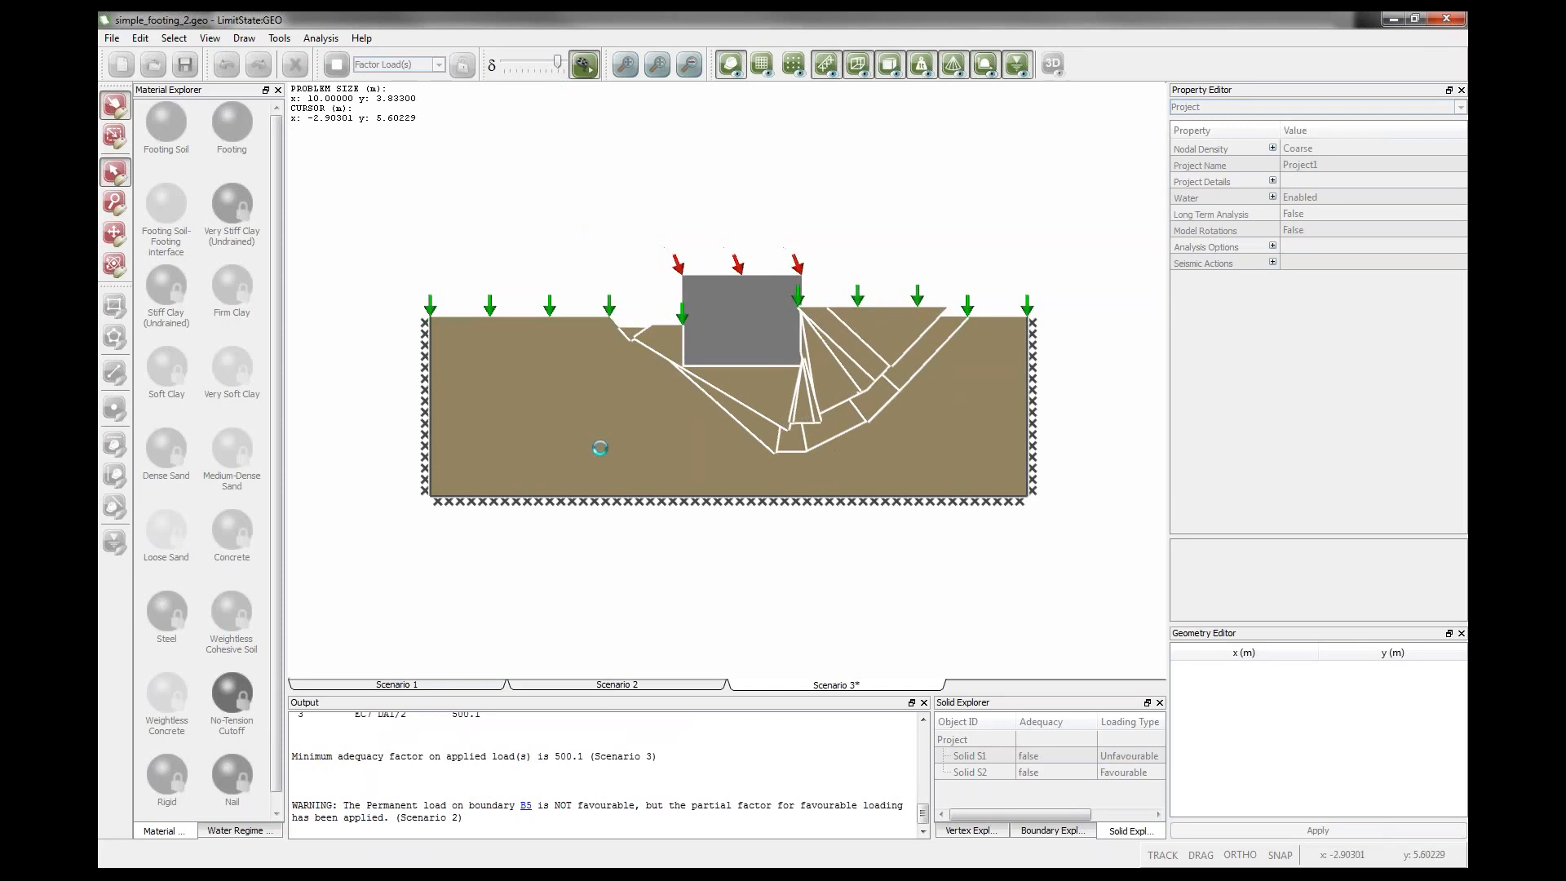
scroll(455, 749, up, 1)
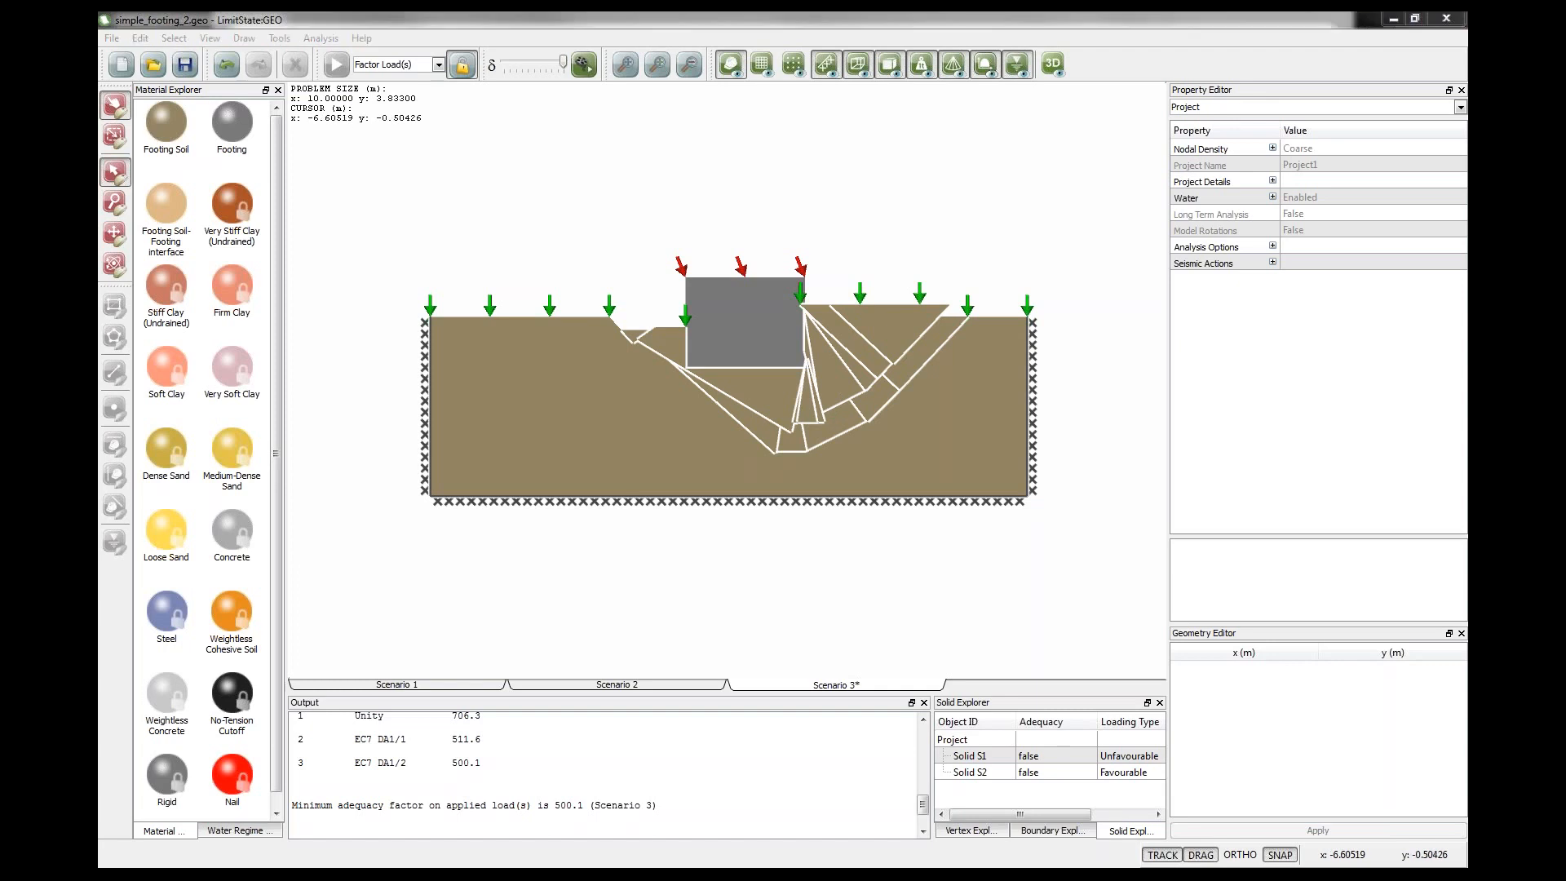
key(alt+Tab)
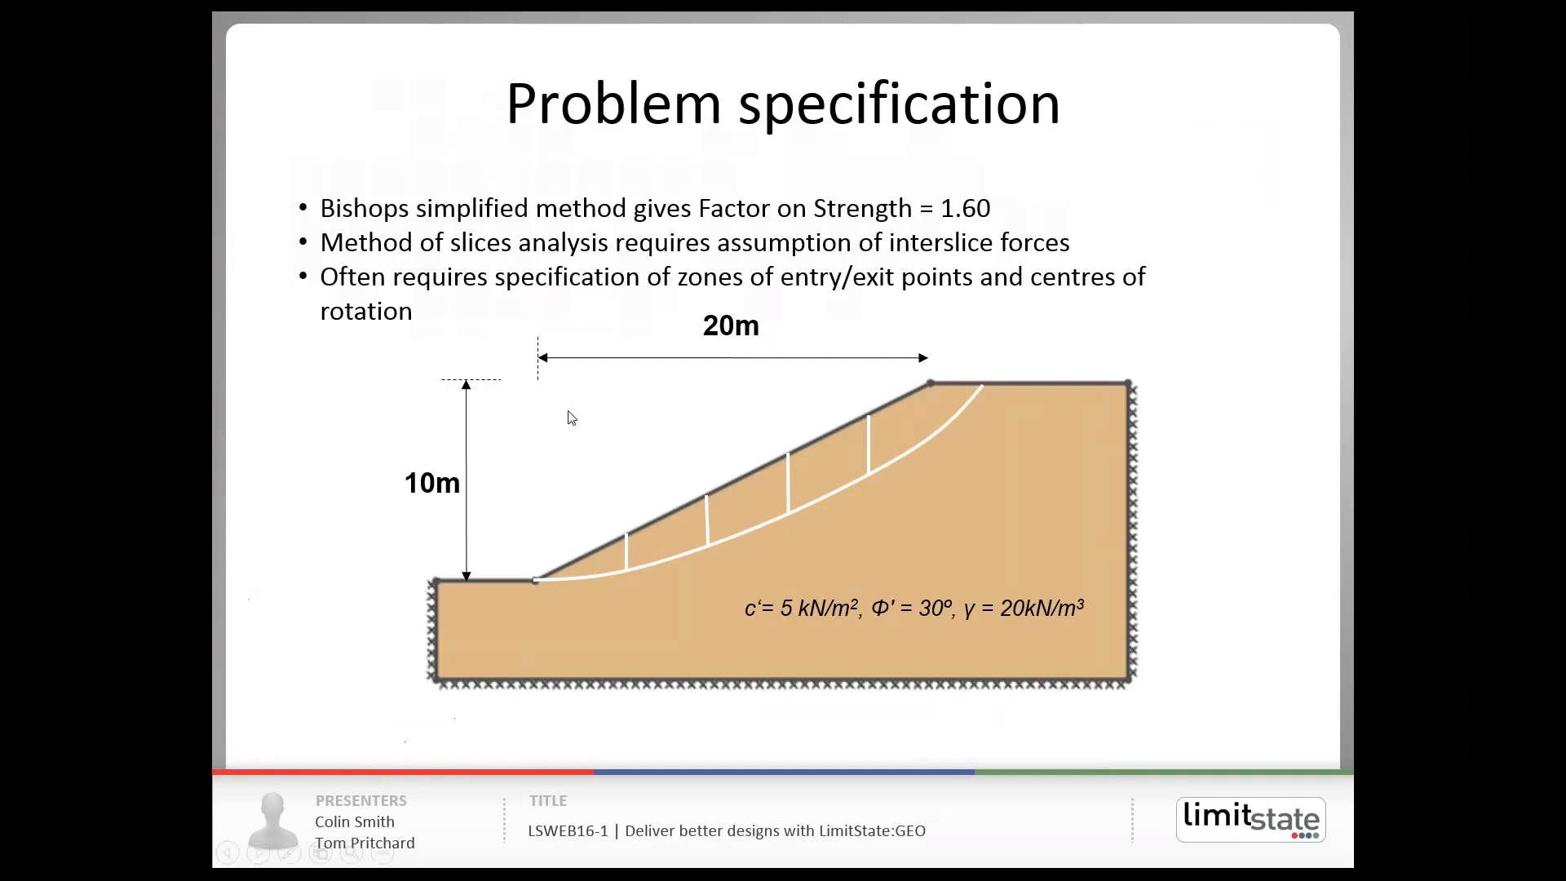
click(548, 448)
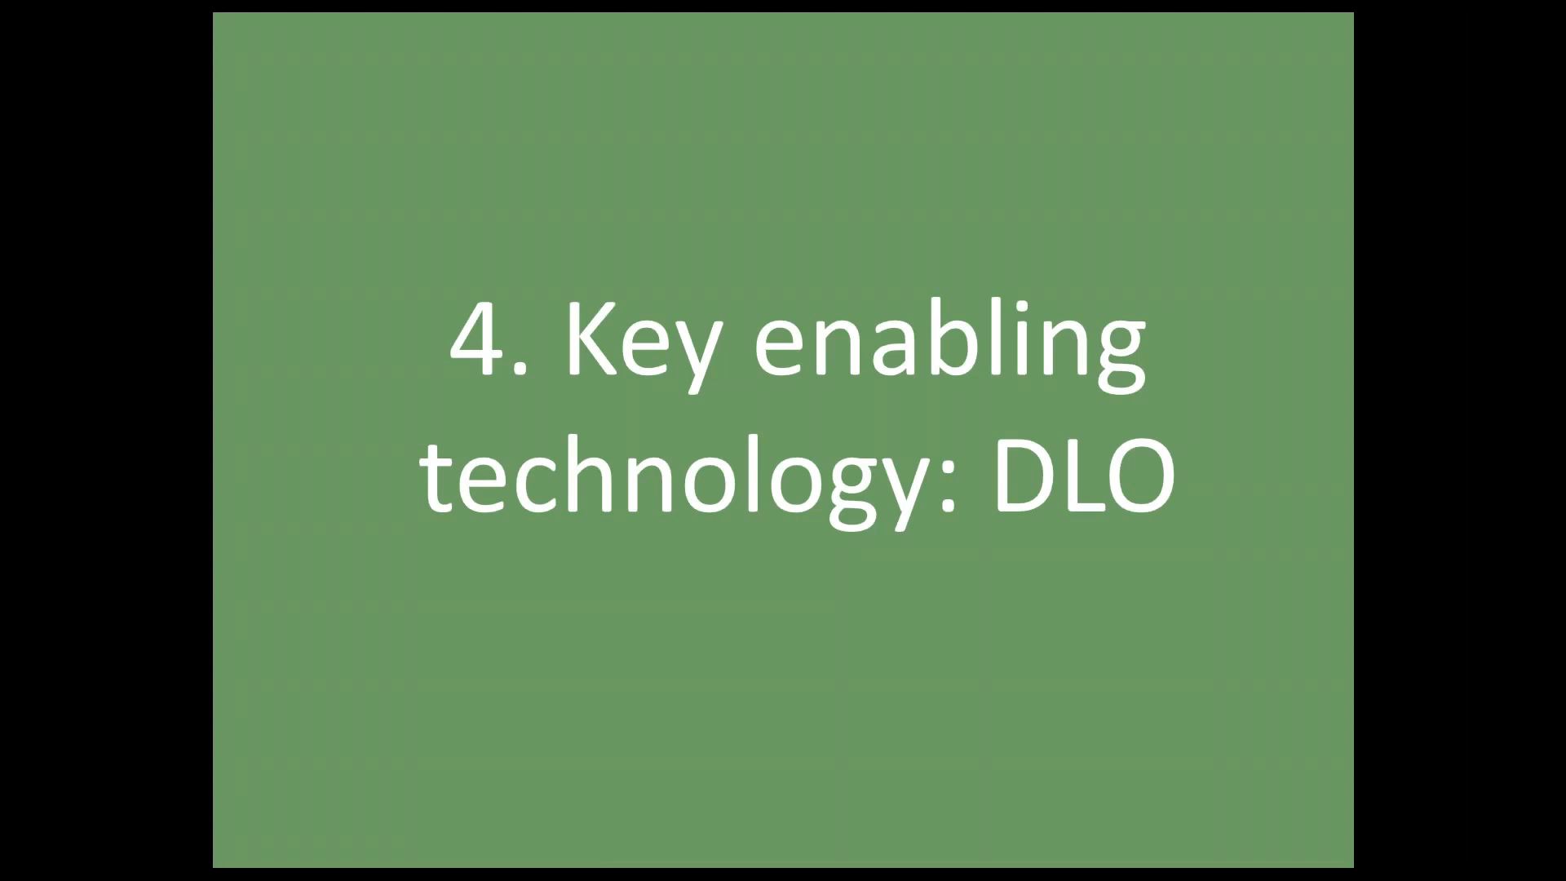
key(Right)
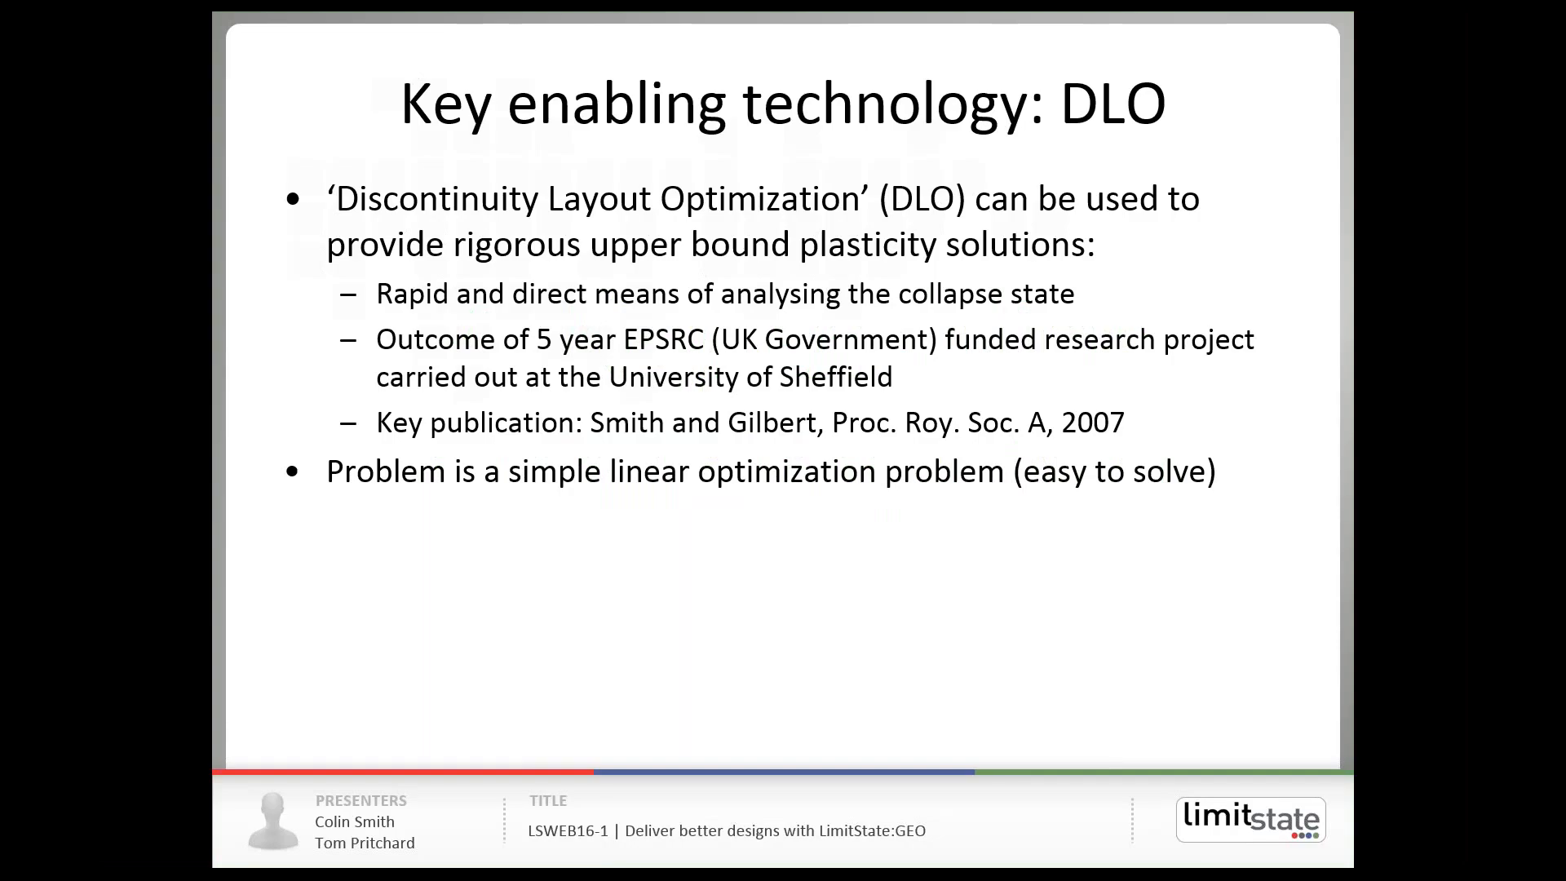
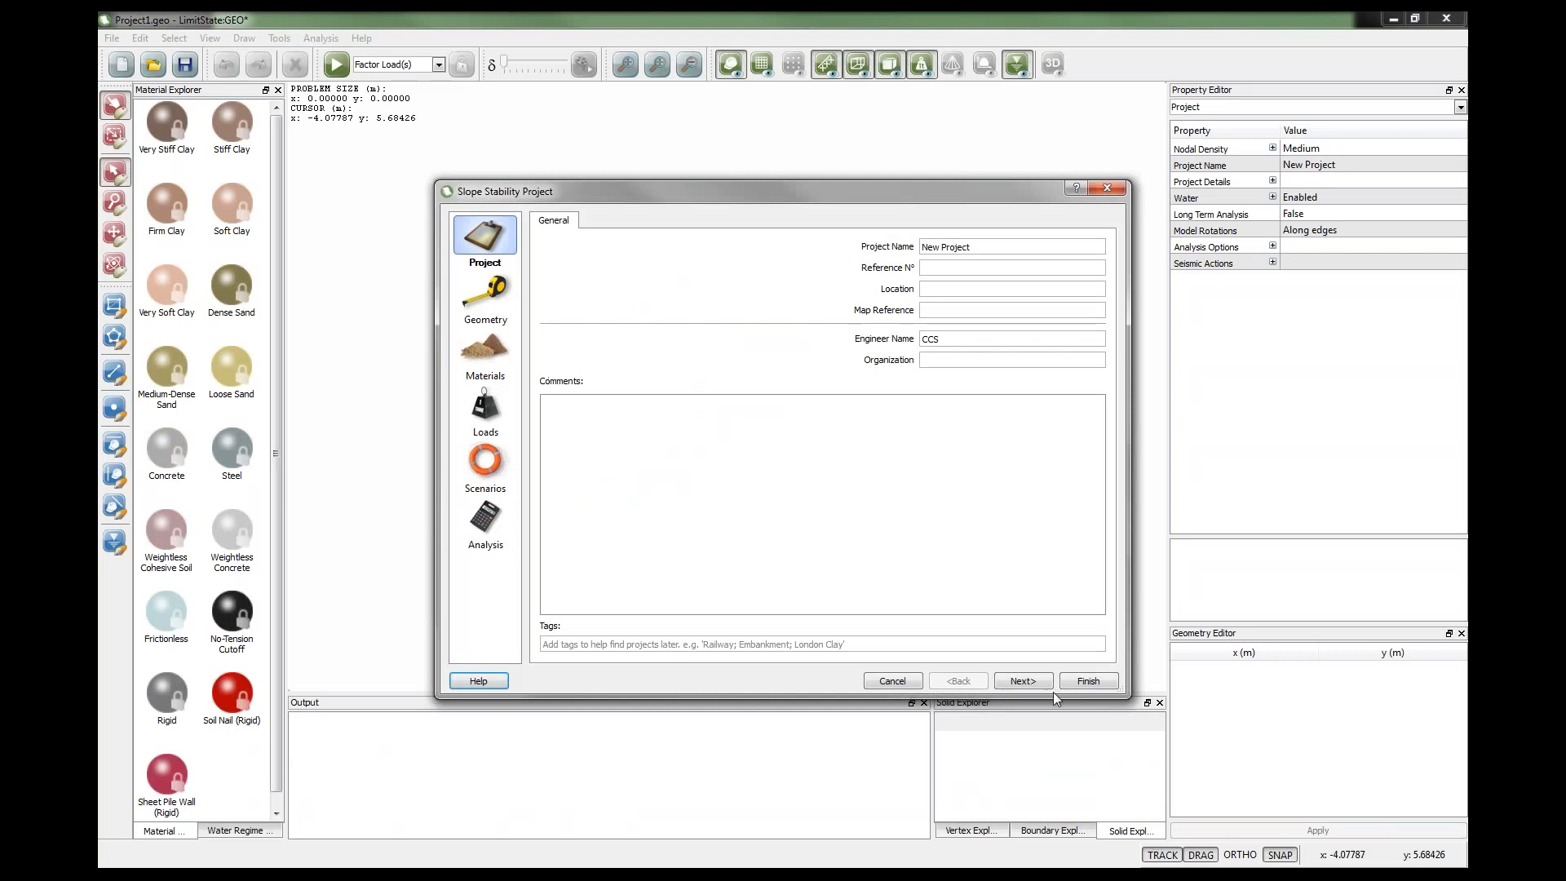
Create a slope stability project by accepting the wizard's default settings, and solve it.
click(1029, 684)
click(1031, 686)
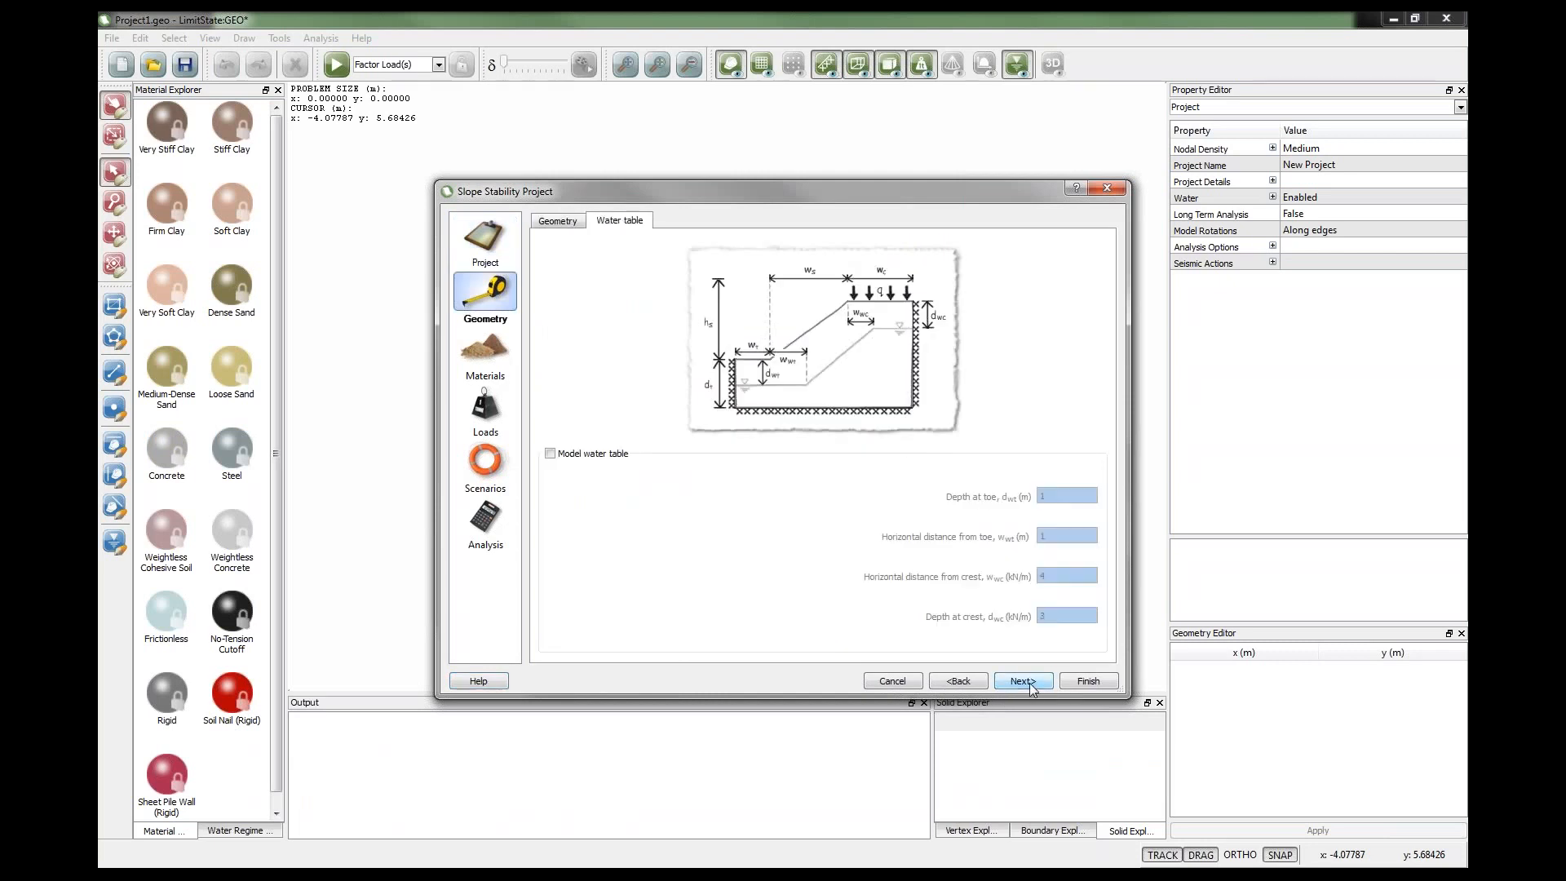
click(1029, 683)
click(1029, 683)
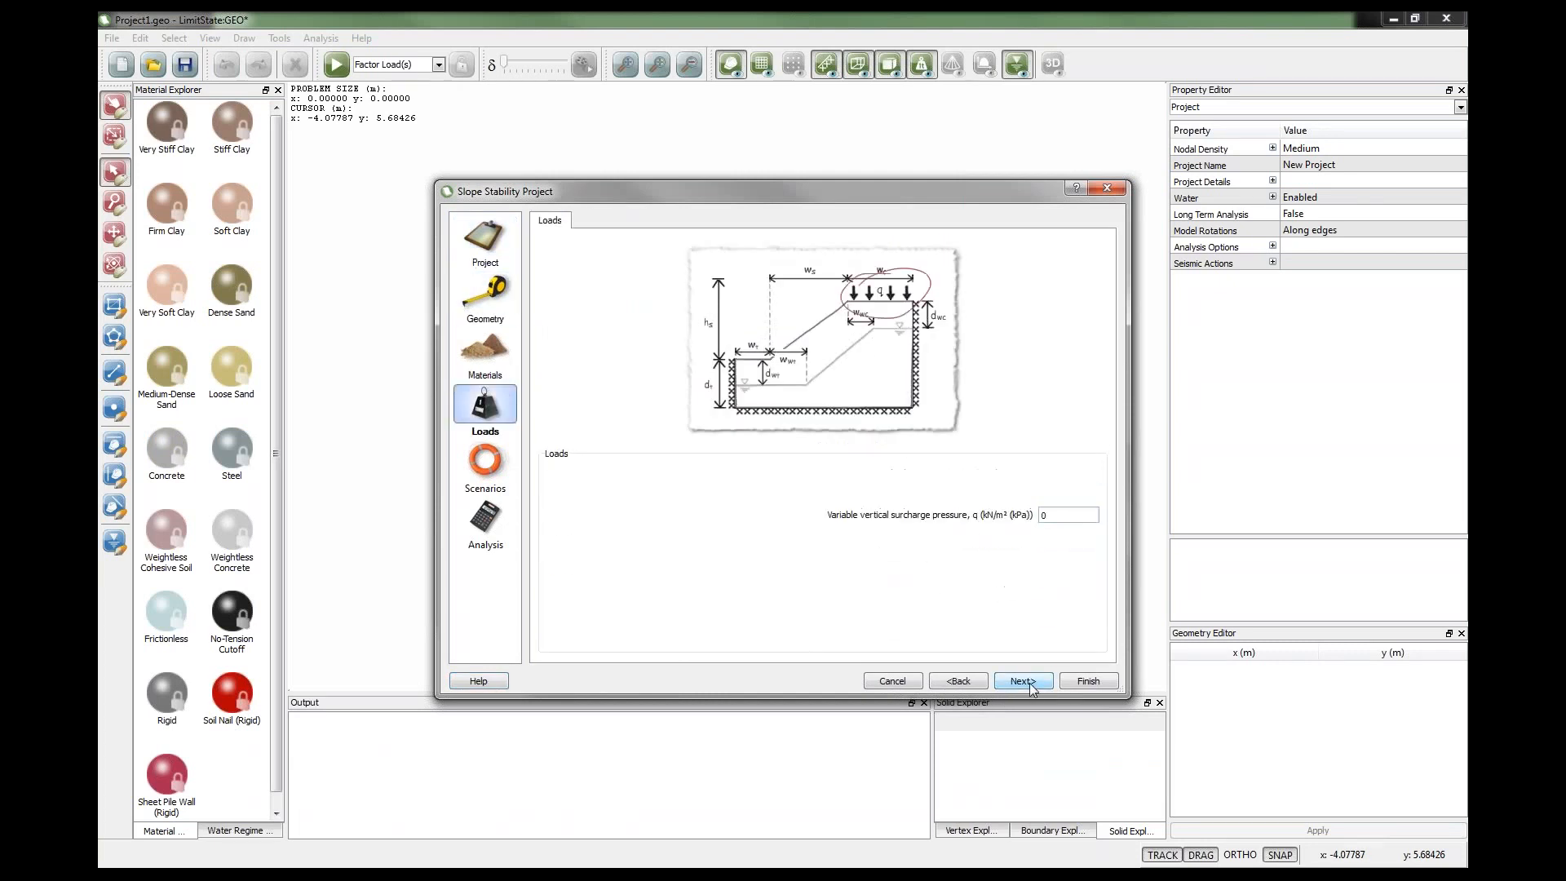
click(1030, 684)
click(1087, 681)
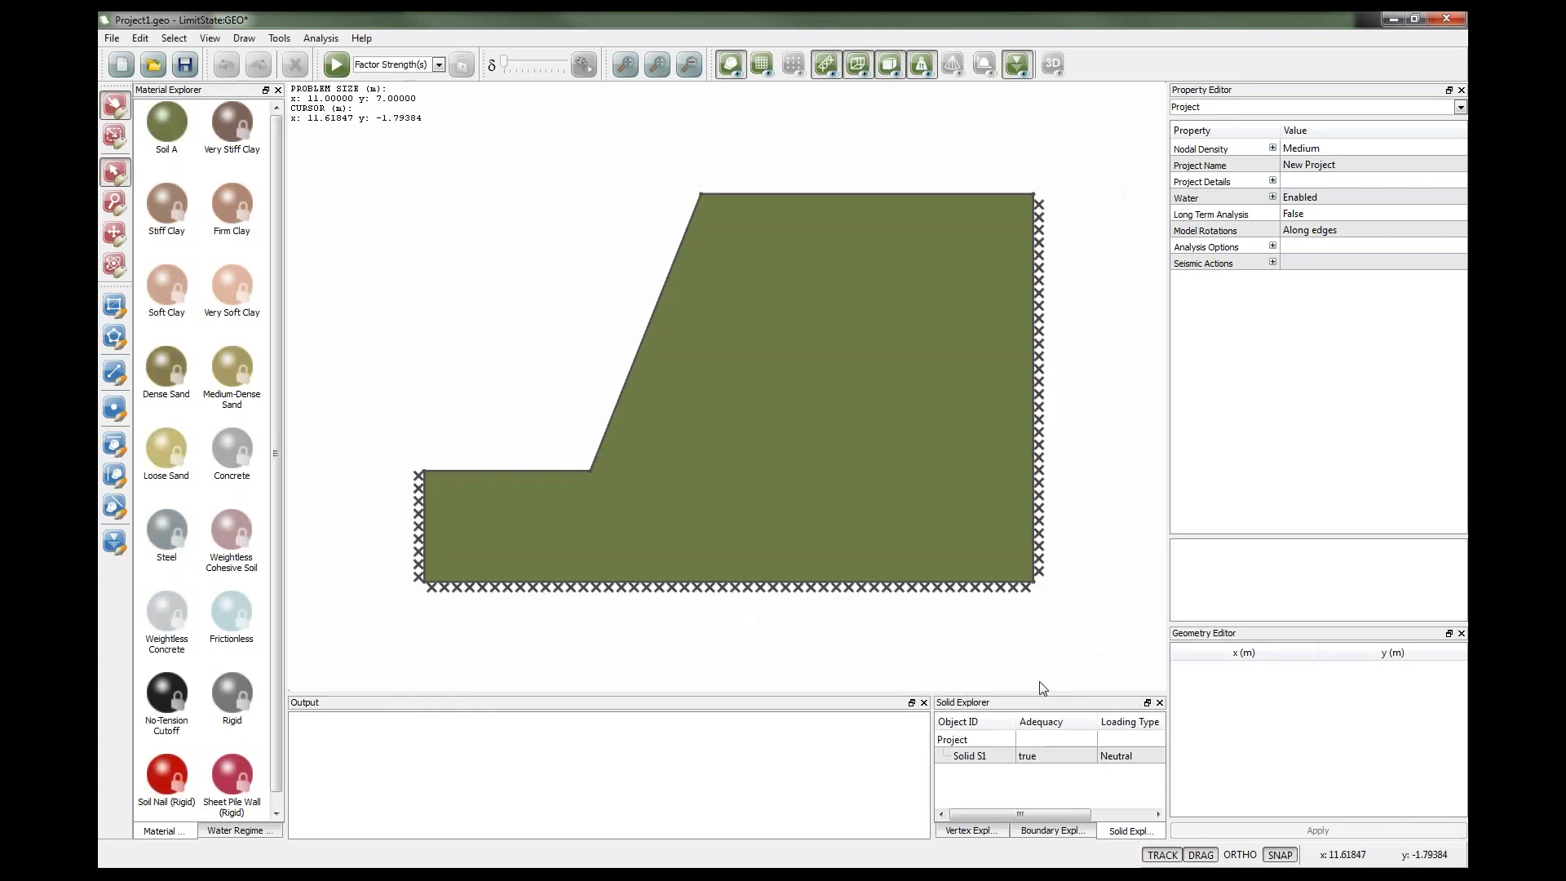
click(338, 65)
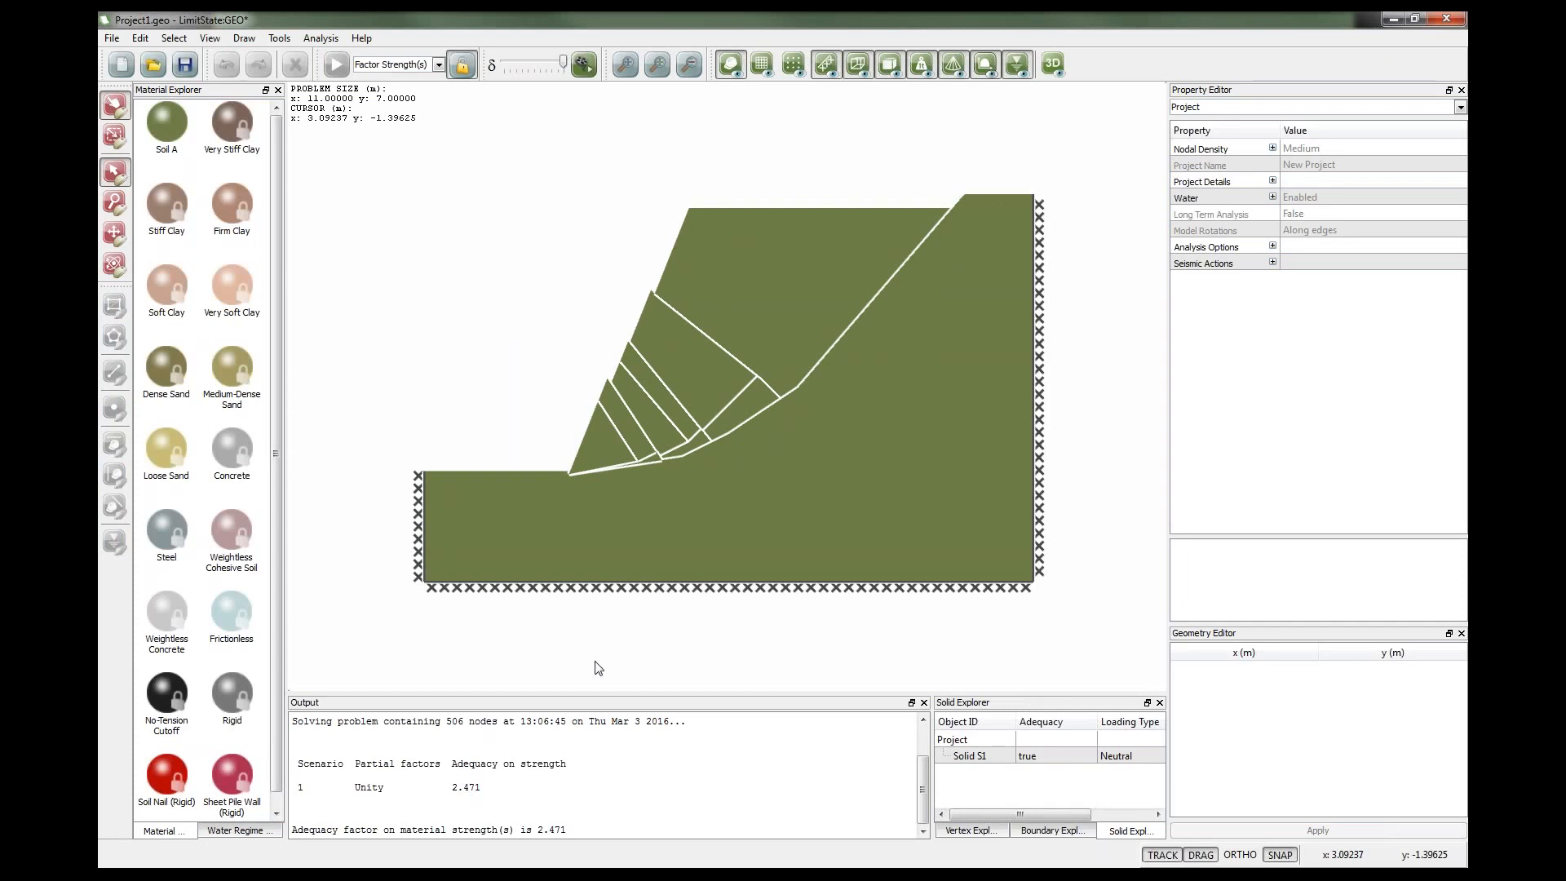
Unlock the model and draw a line from the slope face down to the right-hand boundary.
click(462, 65)
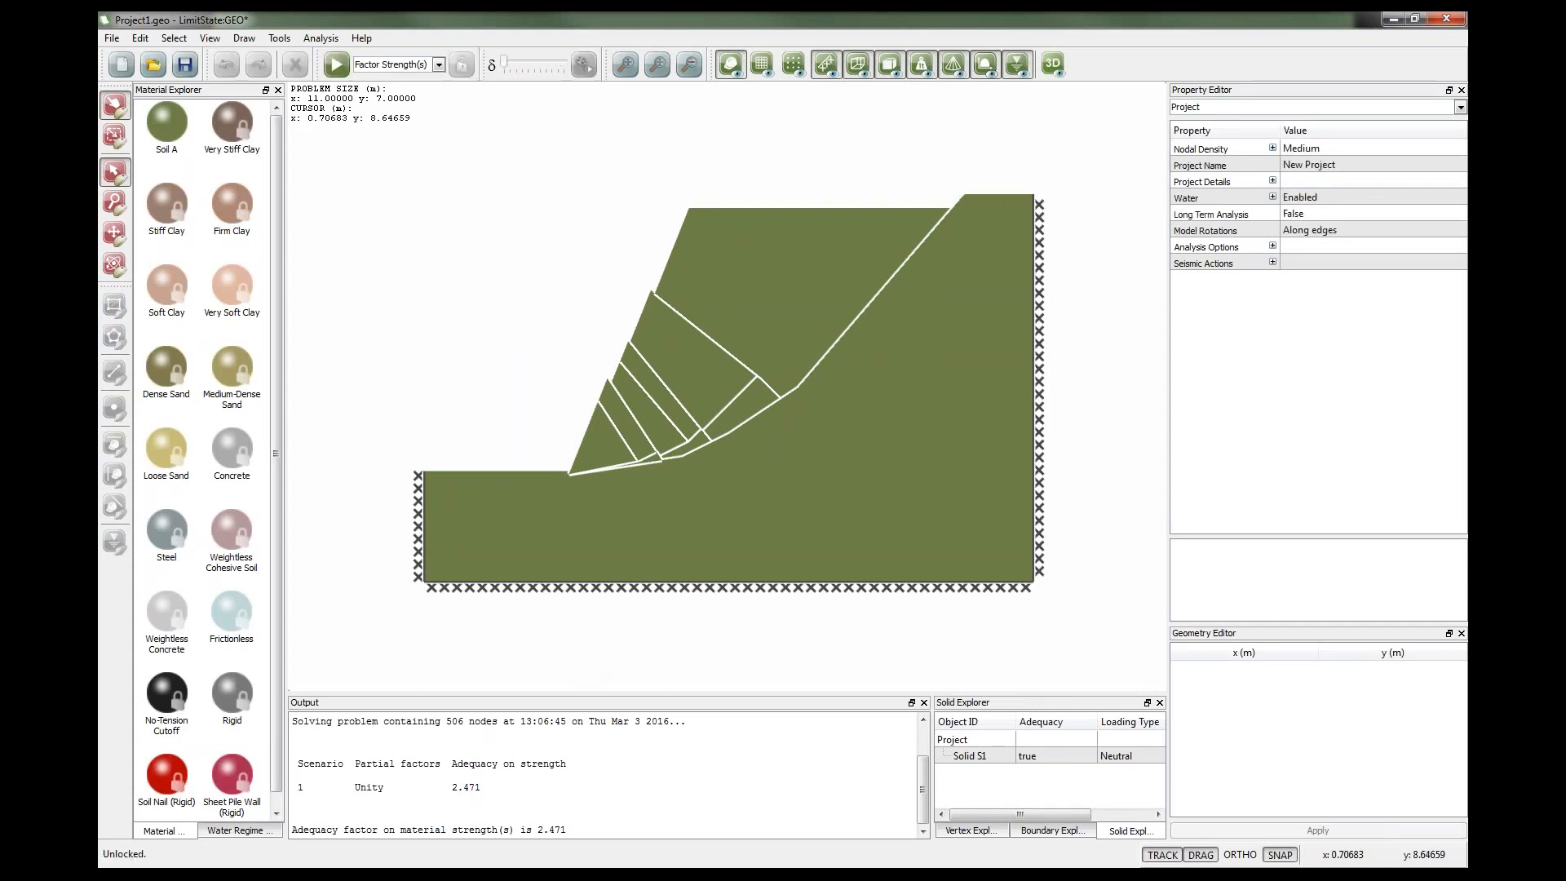
click(114, 372)
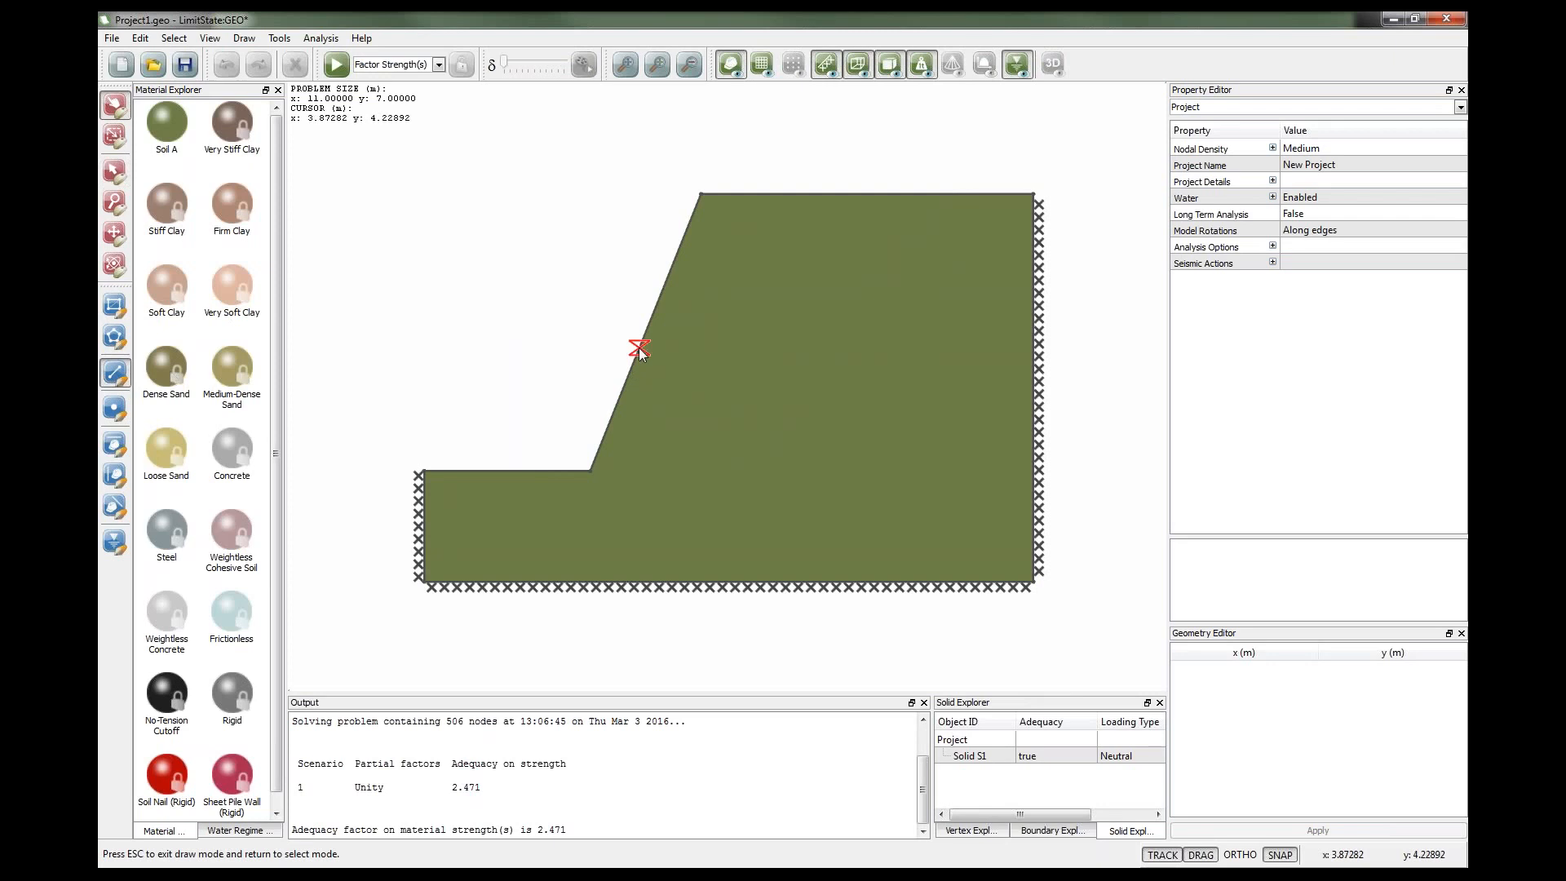
click(639, 347)
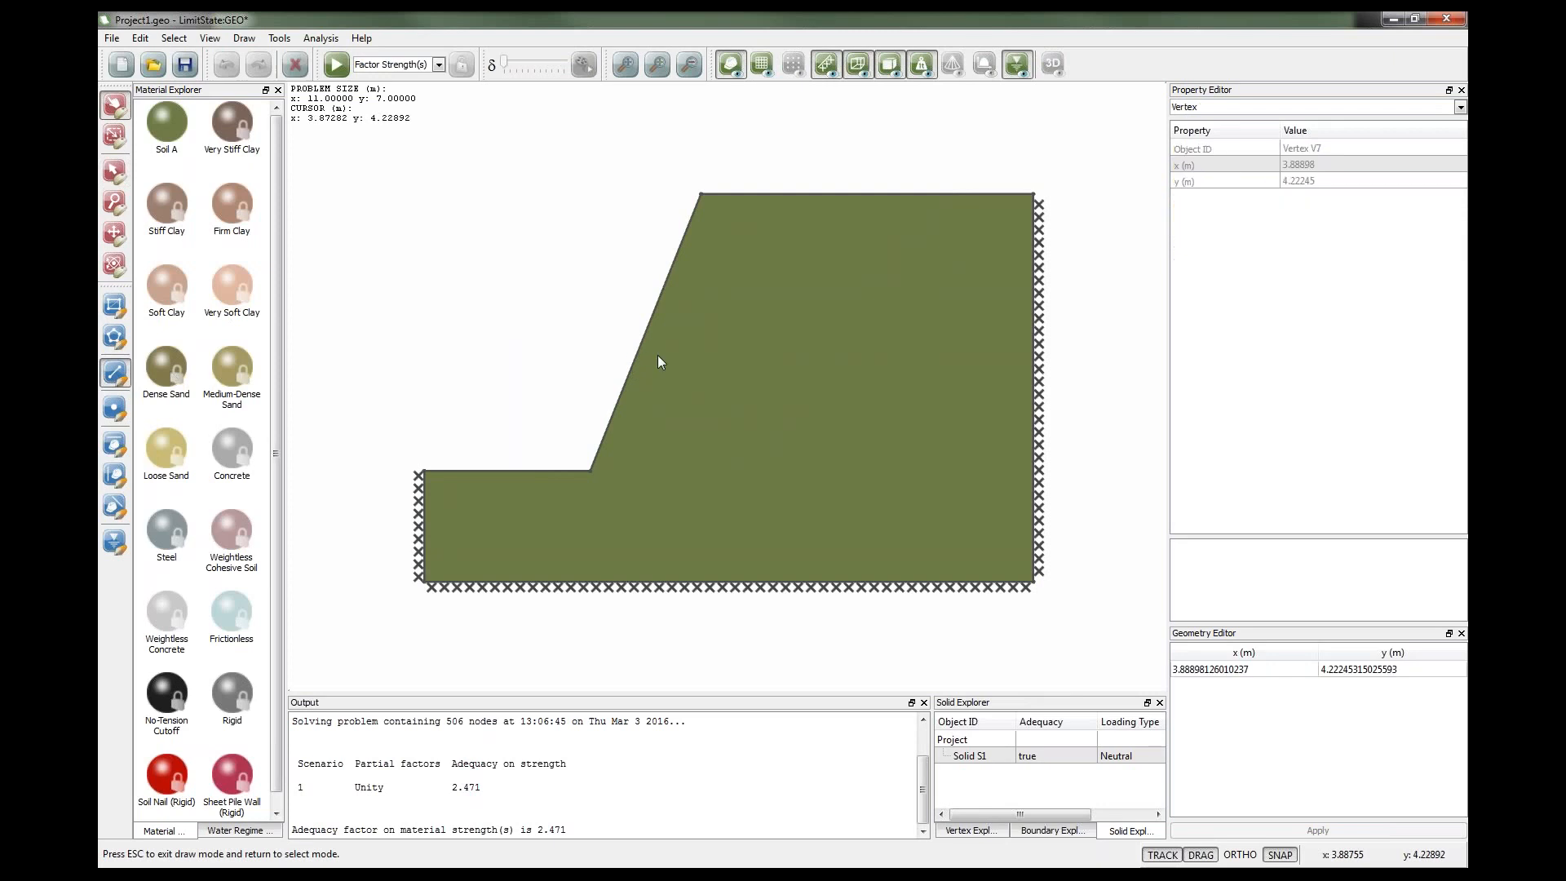
click(1032, 486)
key(Escape)
Add a vertex on the new line near its right end, splitting it into two segments.
click(114, 408)
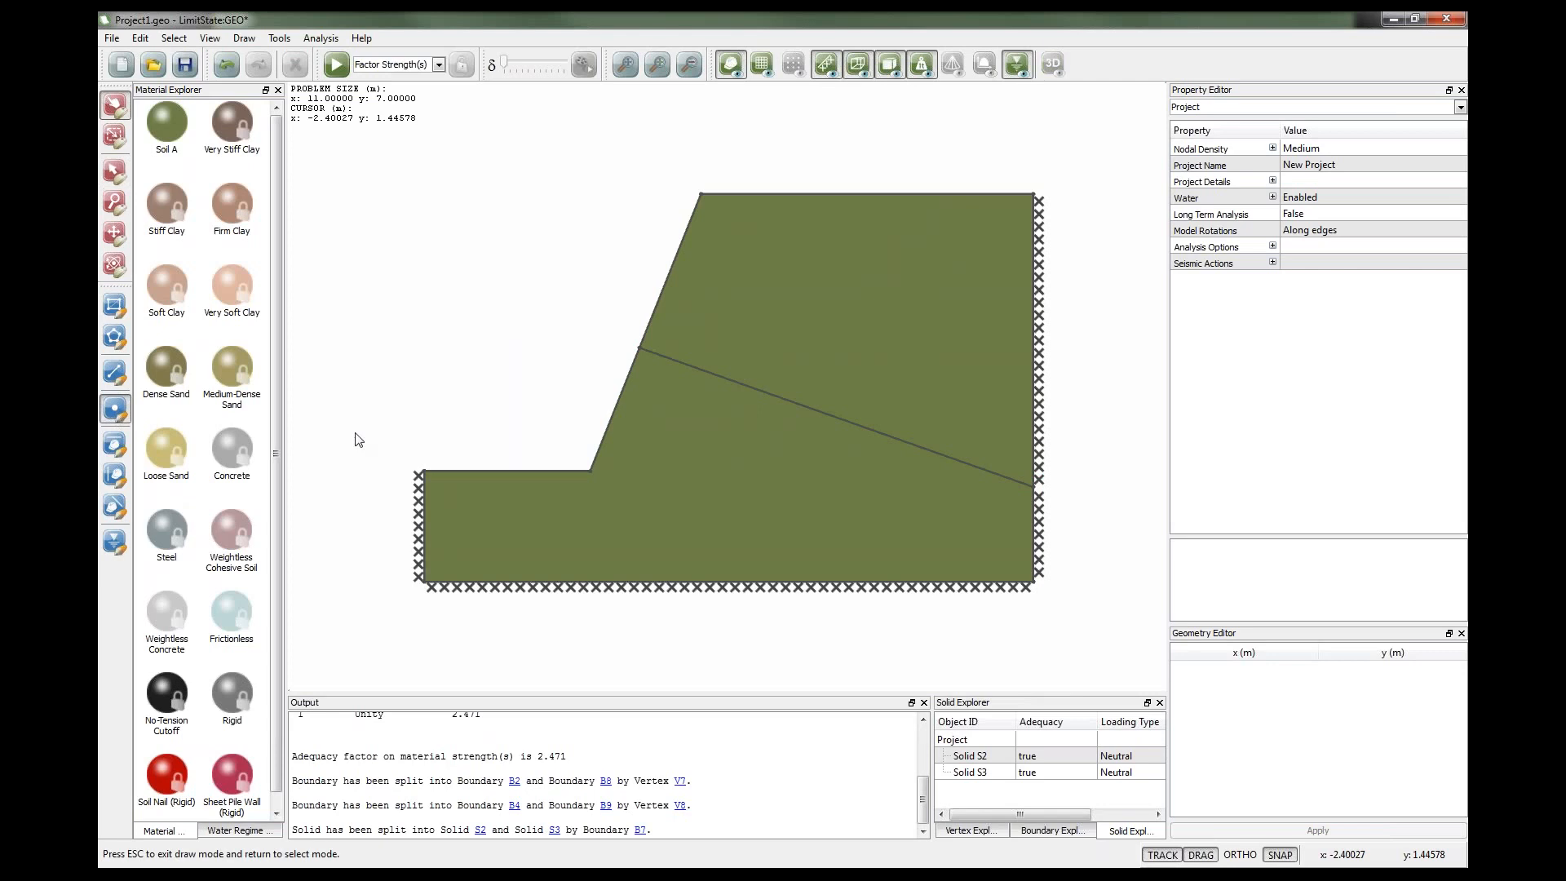
click(934, 452)
key(Escape)
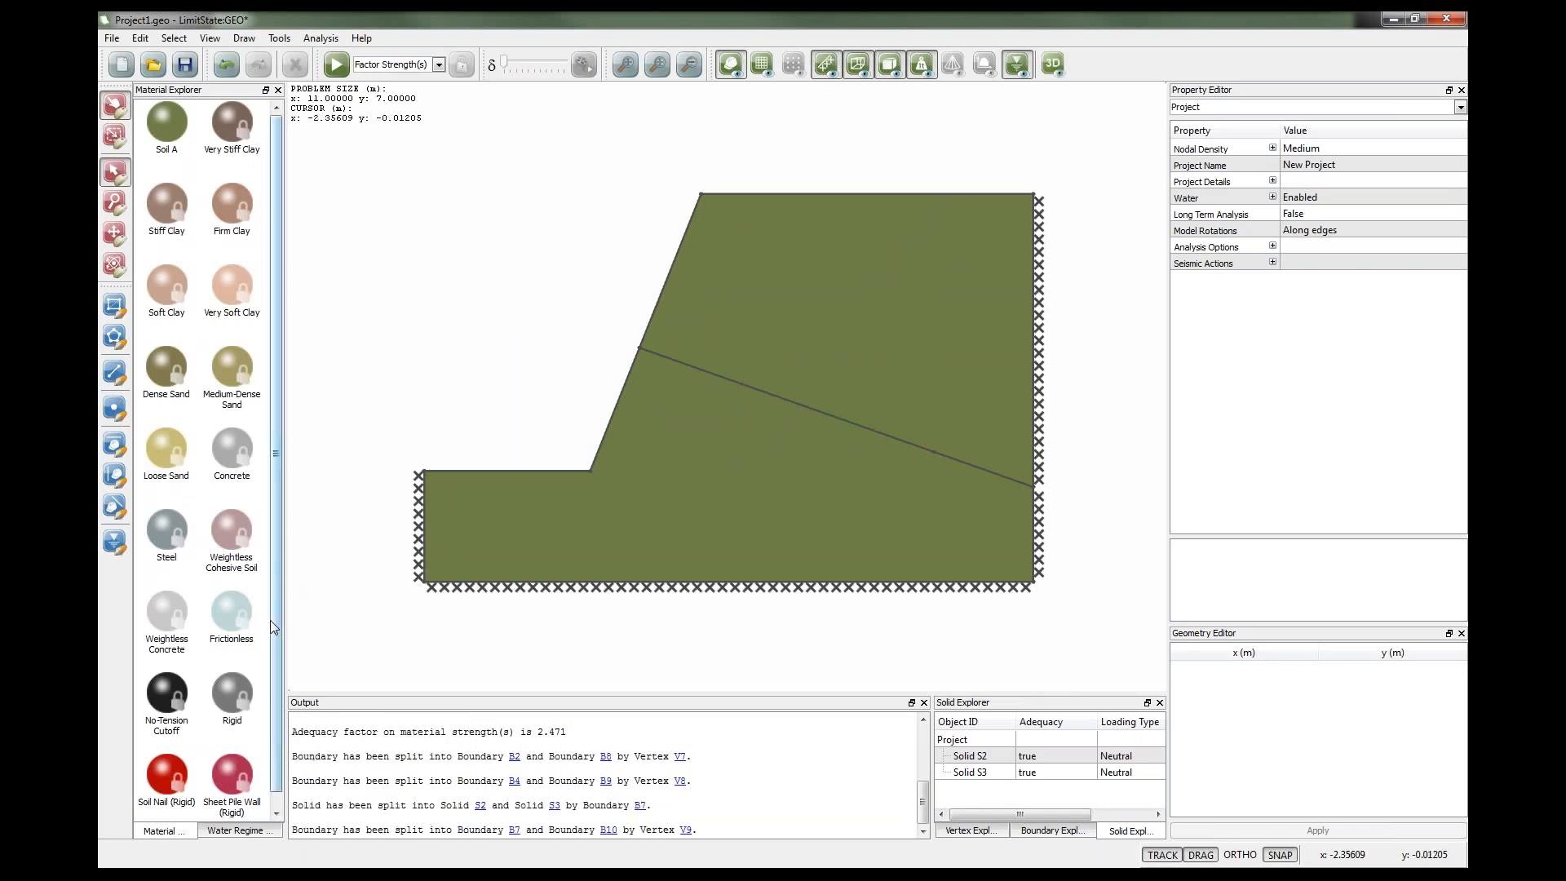
Assign the Soil Nail (Rigid) material to the line segment between the slope face and the new vertex.
scroll(273, 629, down, 1)
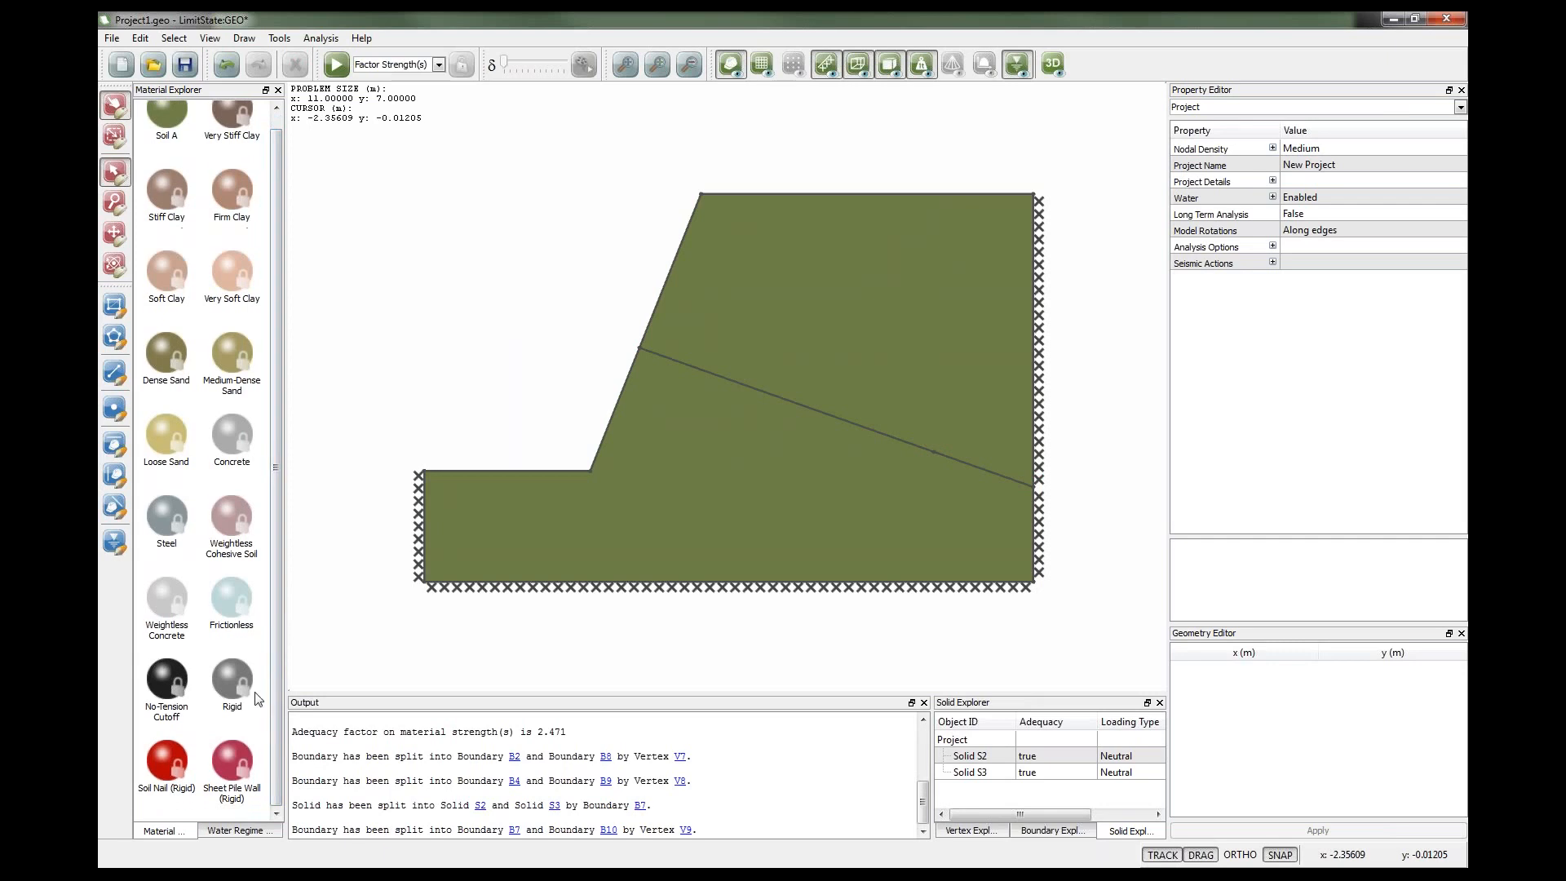
click(172, 767)
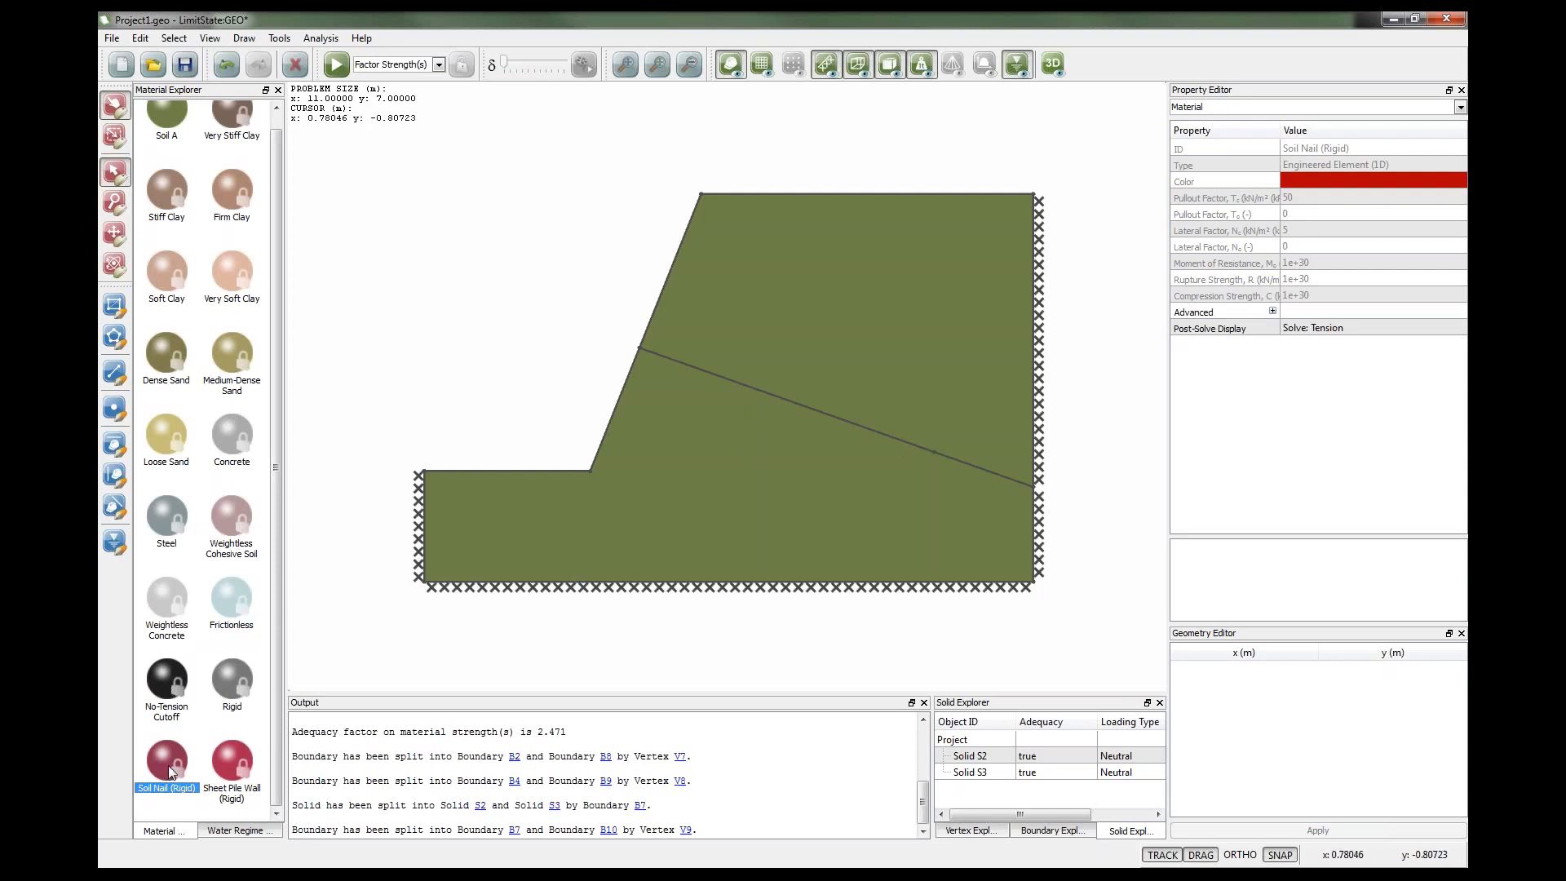
drag(169, 764, 732, 380)
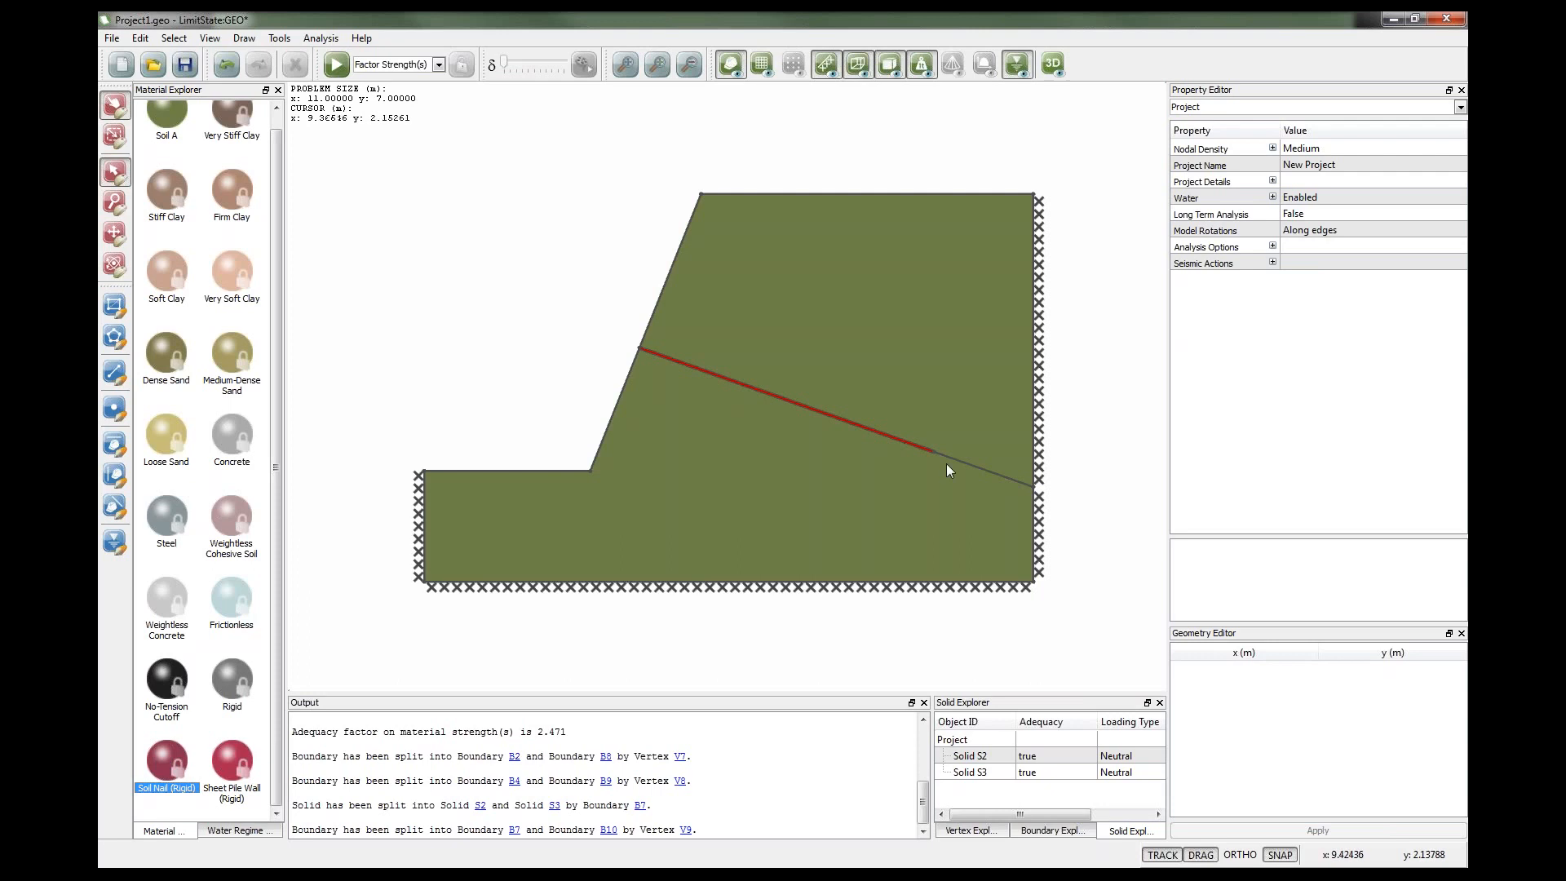
click(494, 383)
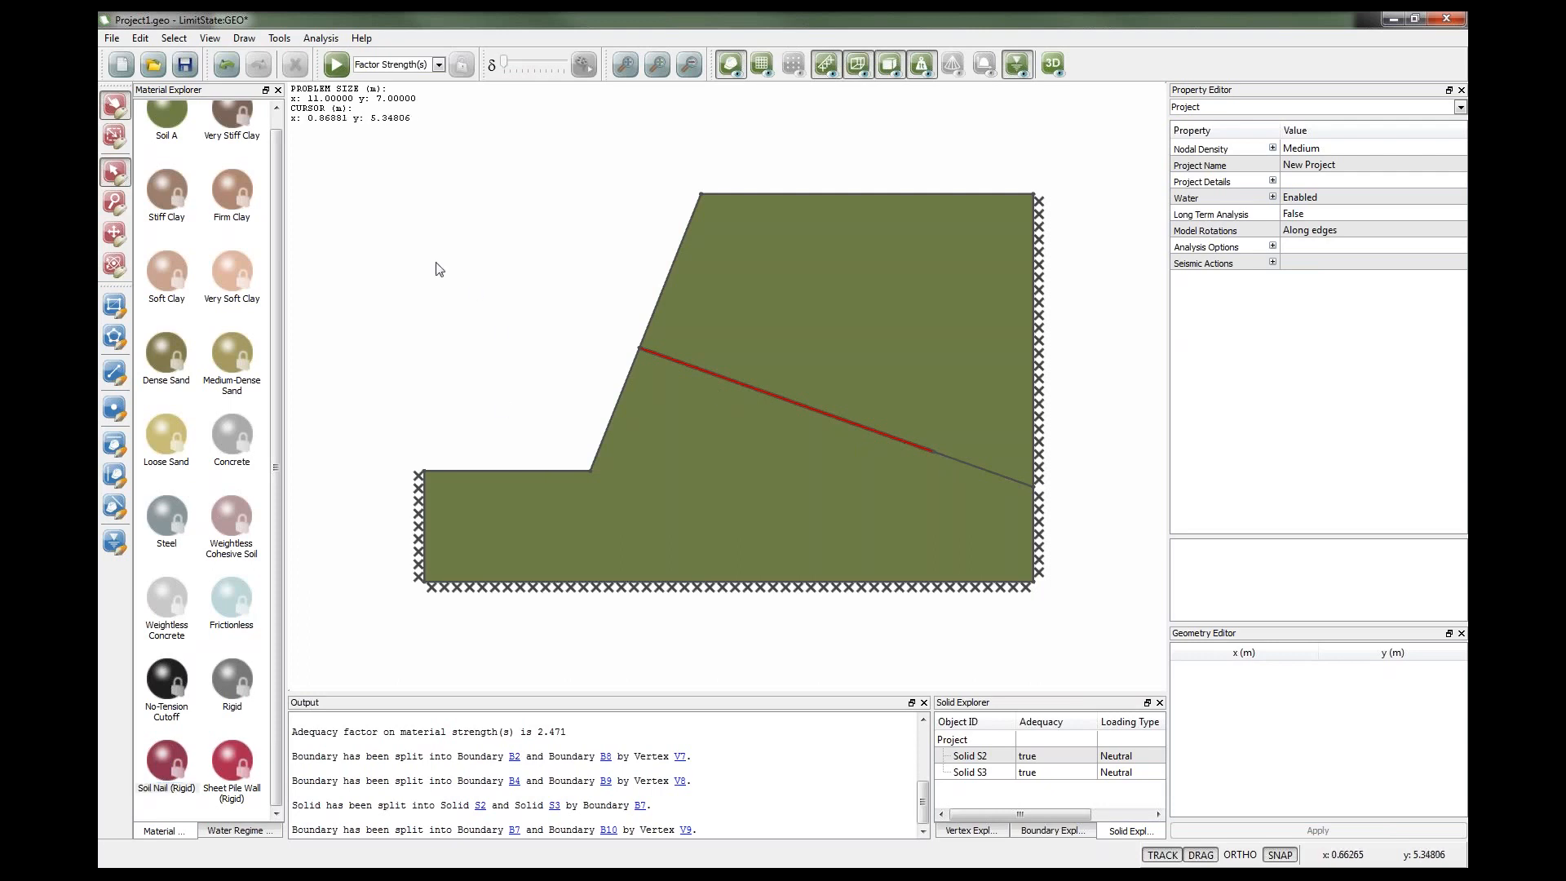
Solve the nailed slope, inspect the nail forces, and compare the adequacy factor with the previous run in the output.
click(334, 65)
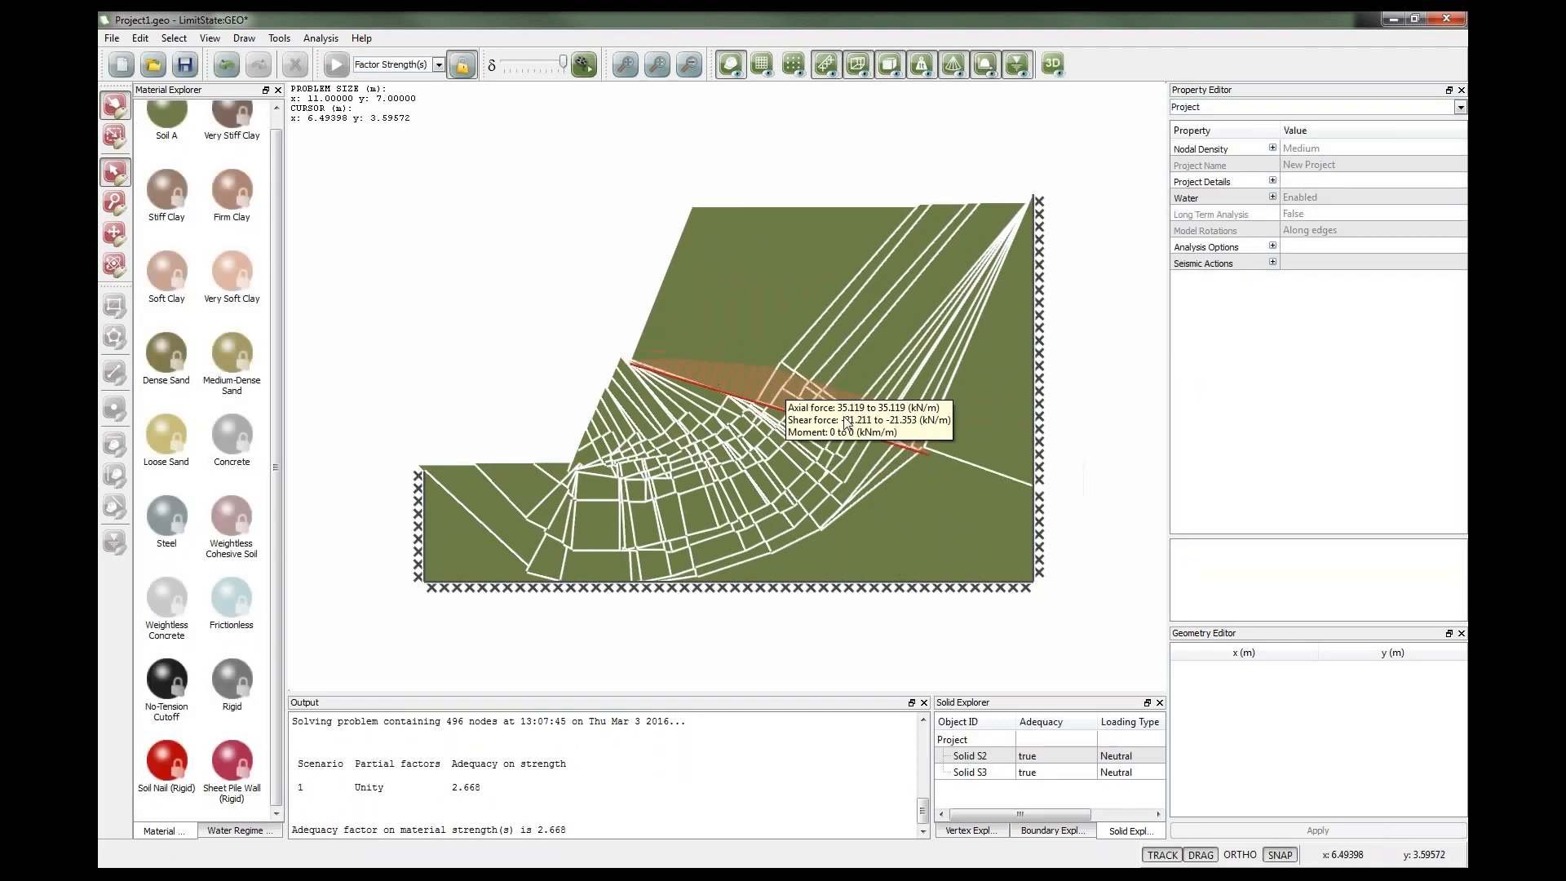
mouse_move(847, 421)
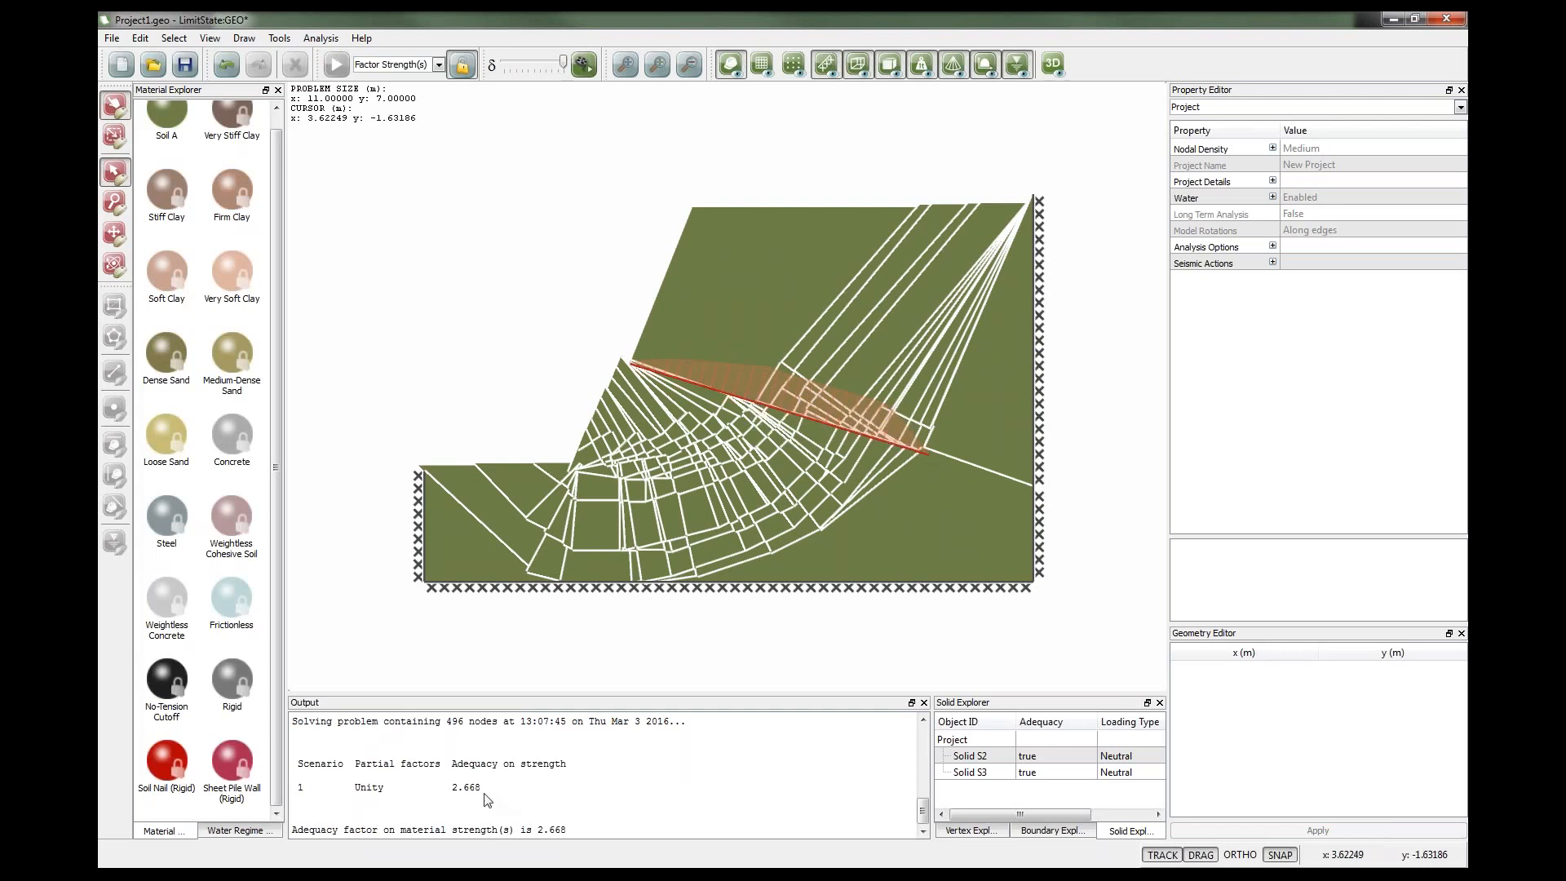
scroll(489, 792, up, 5)
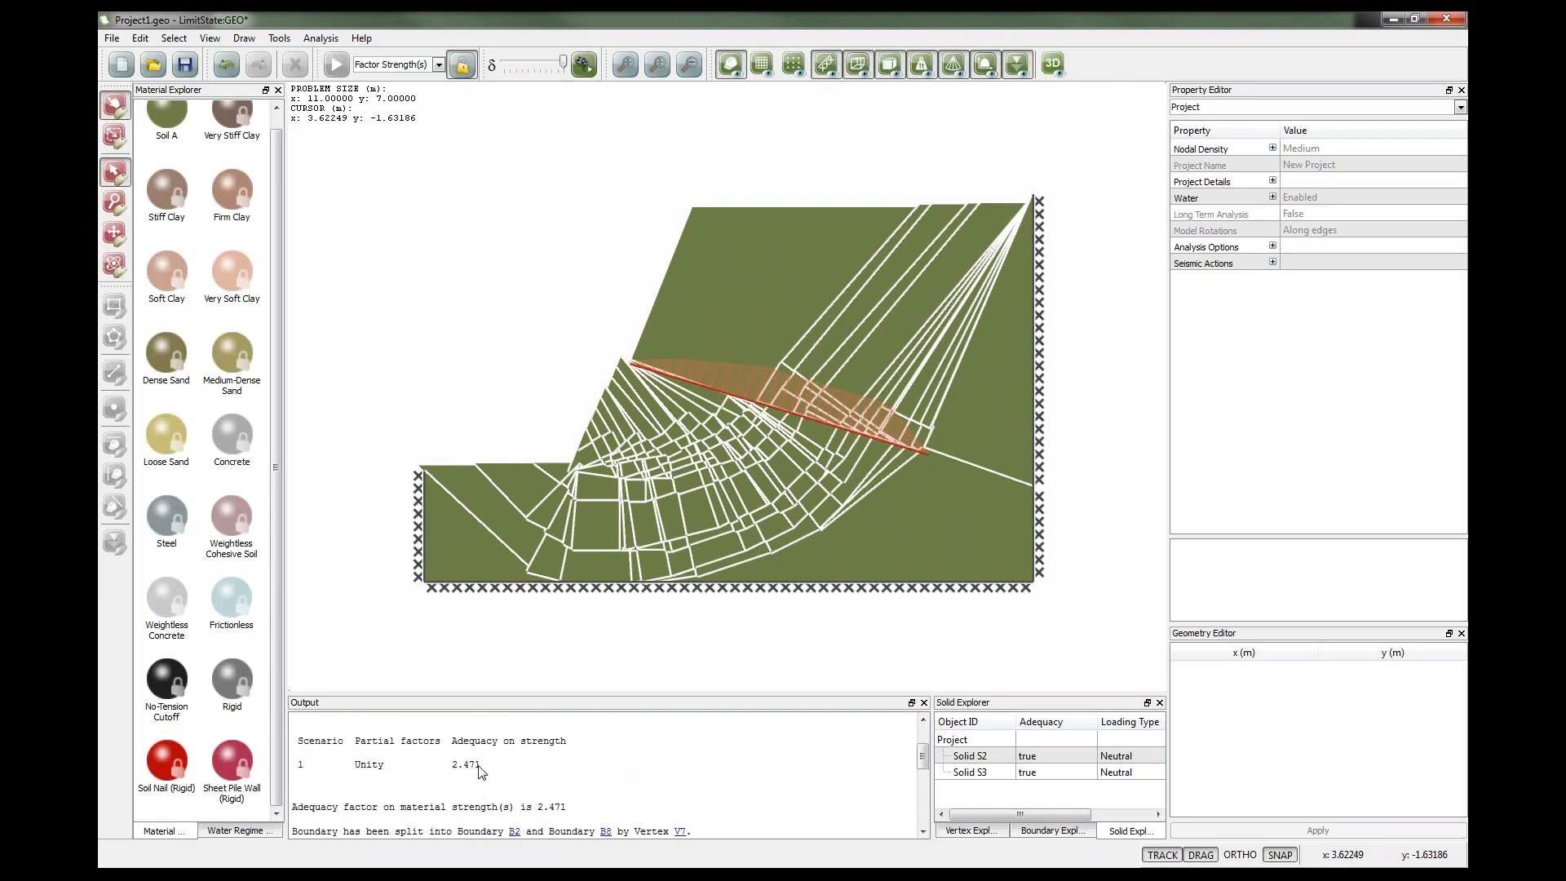
scroll(481, 770, down, 8)
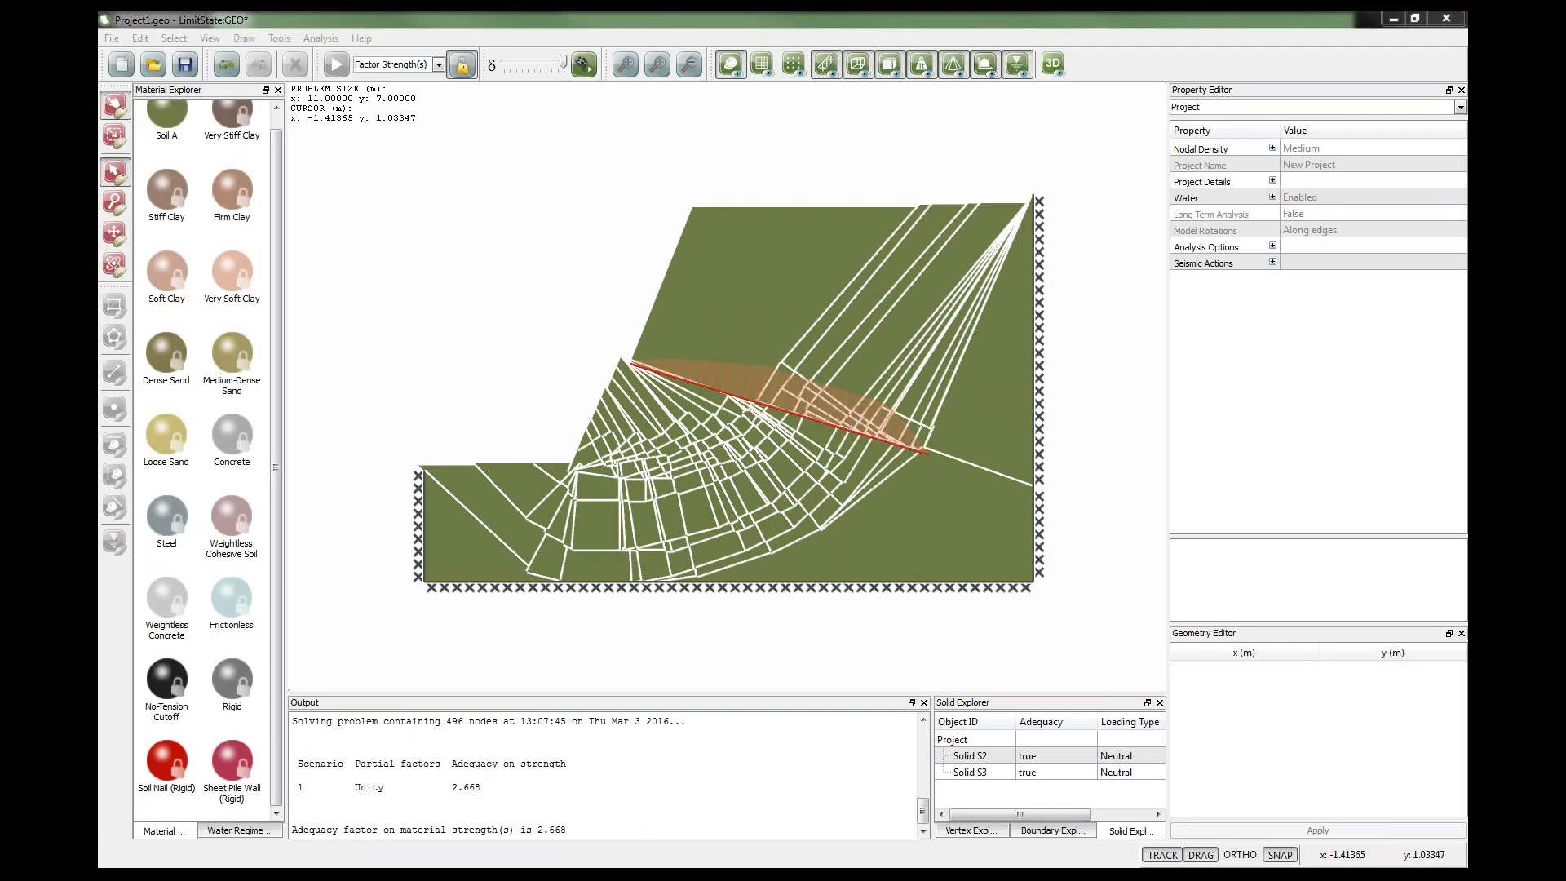
Unlock the model and set the seismic horizontal acceleration kh to 0.2 g.
click(461, 65)
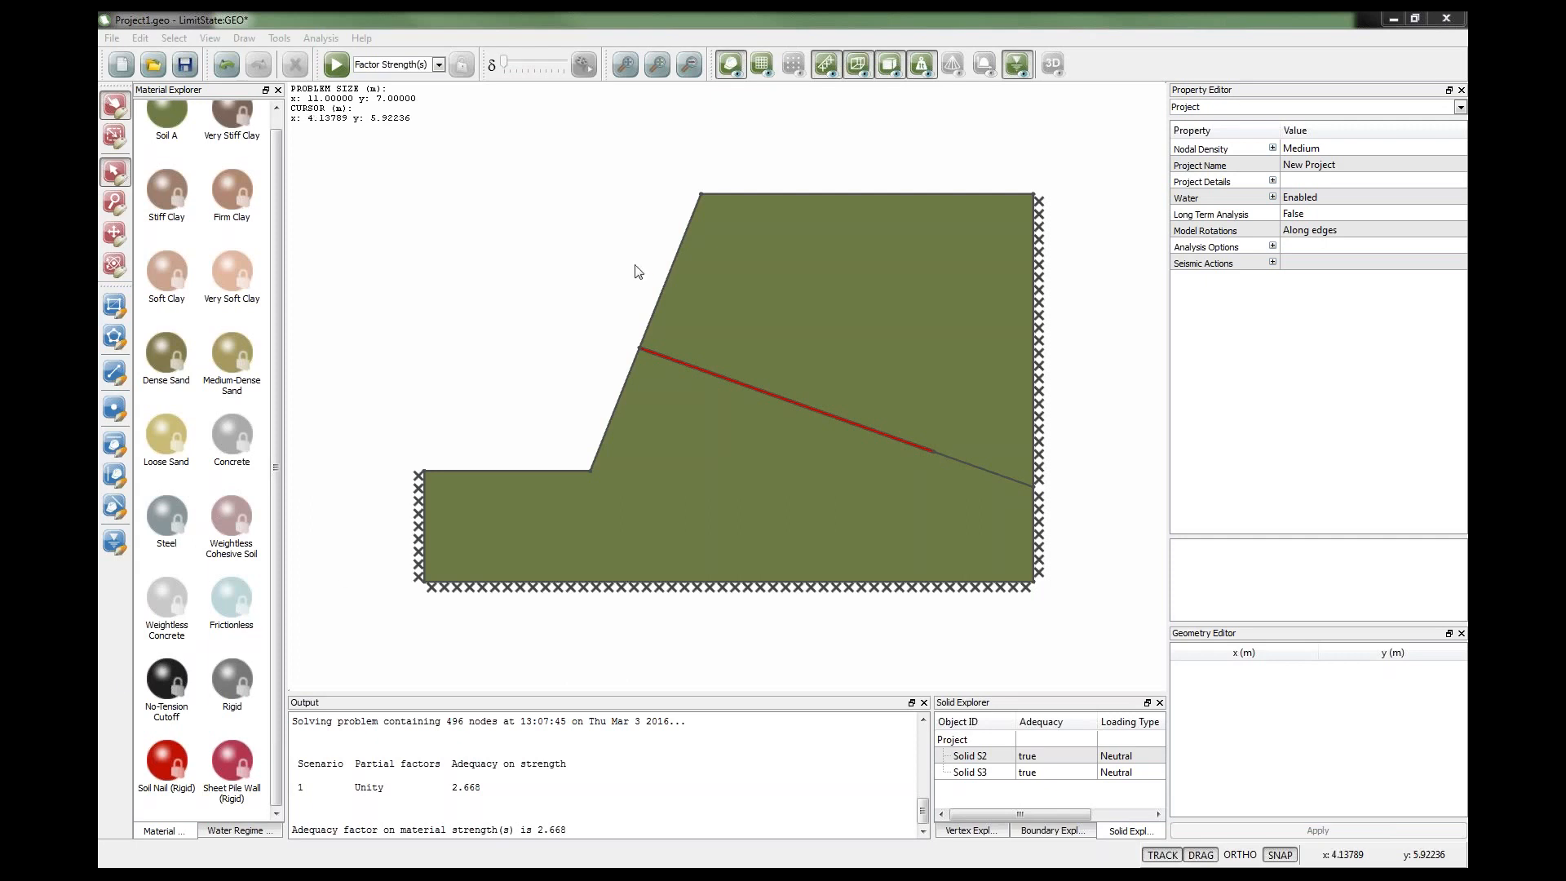
click(1190, 267)
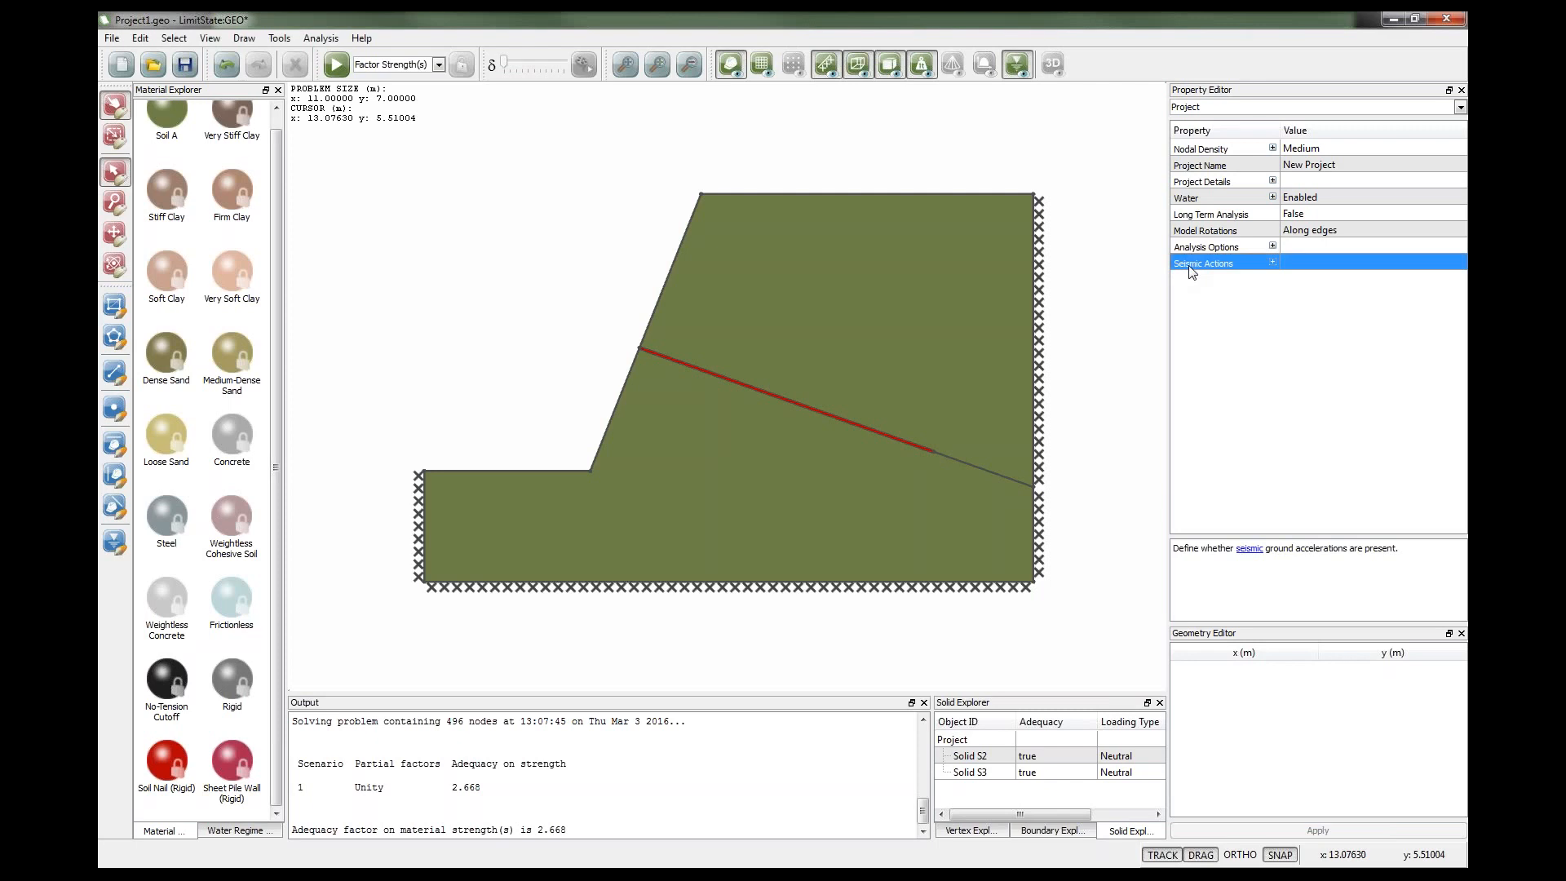
click(1273, 263)
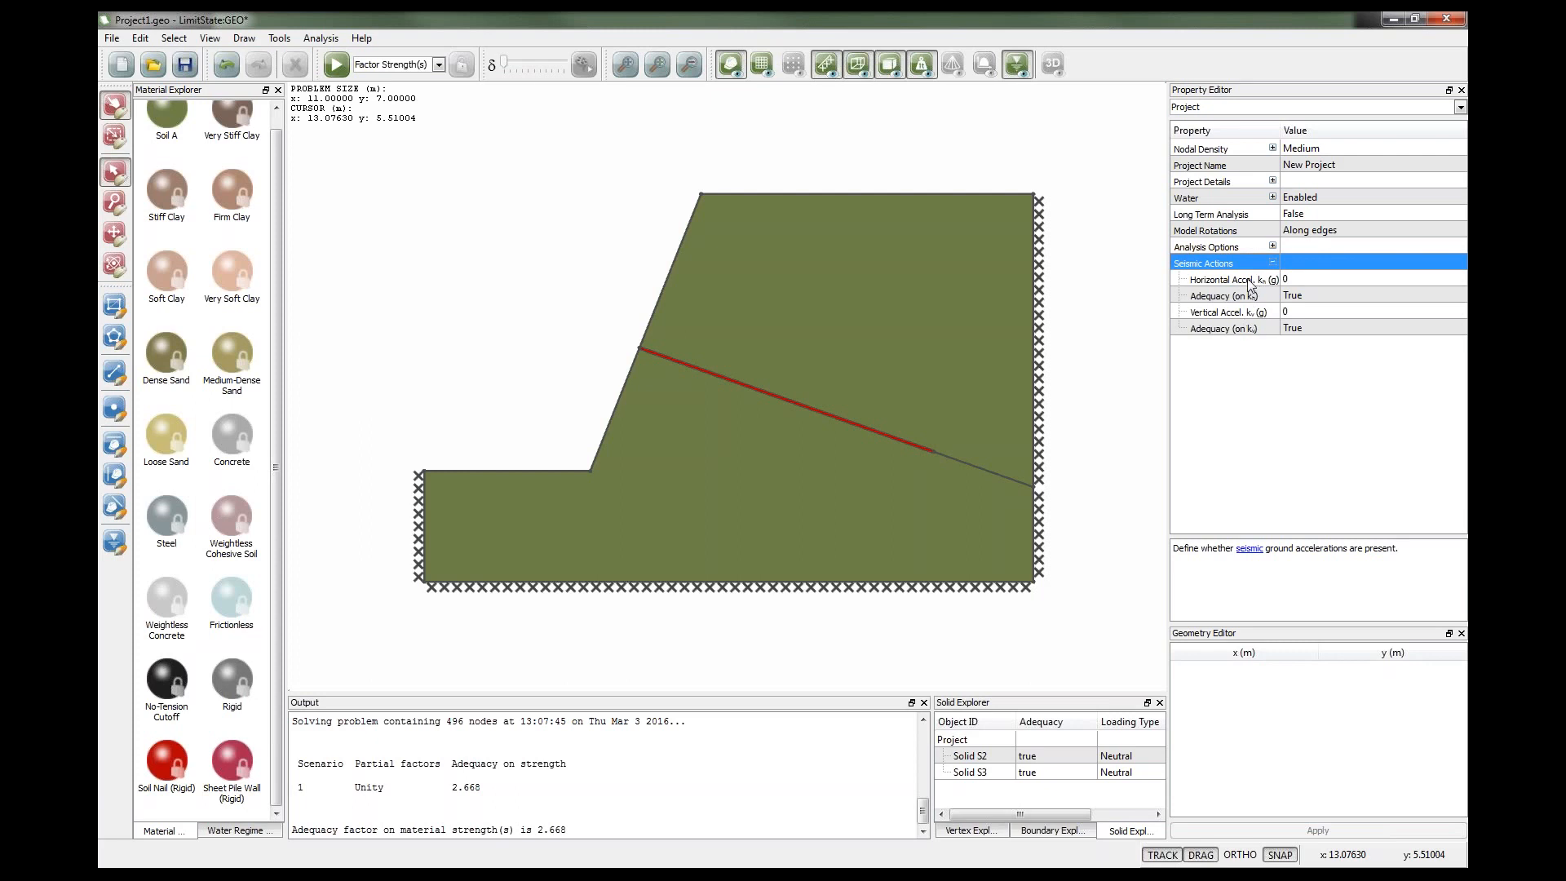
click(1249, 281)
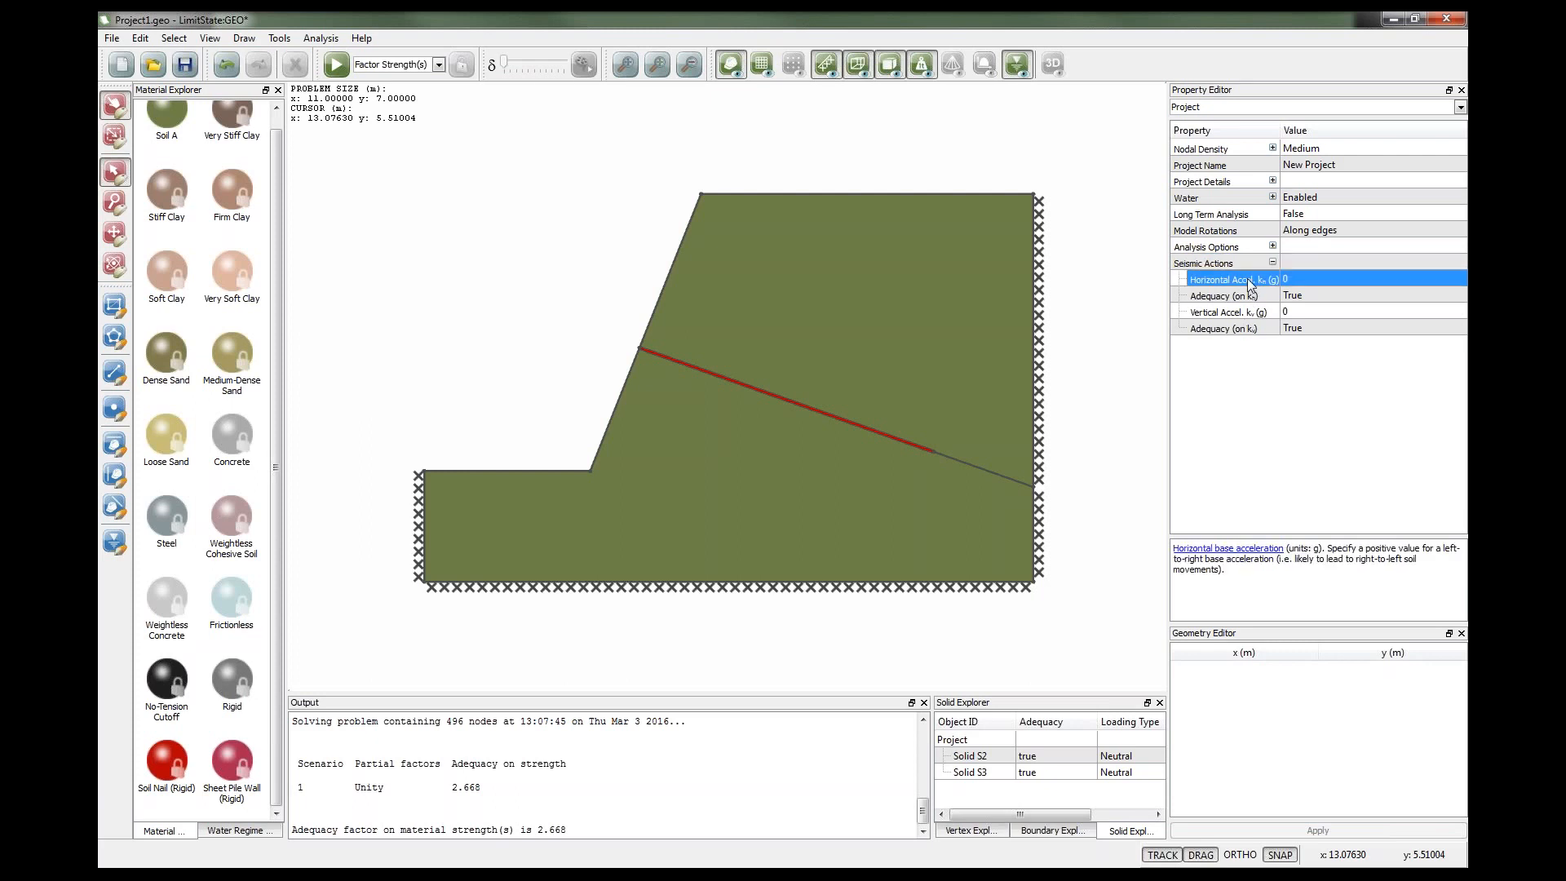
click(1296, 280)
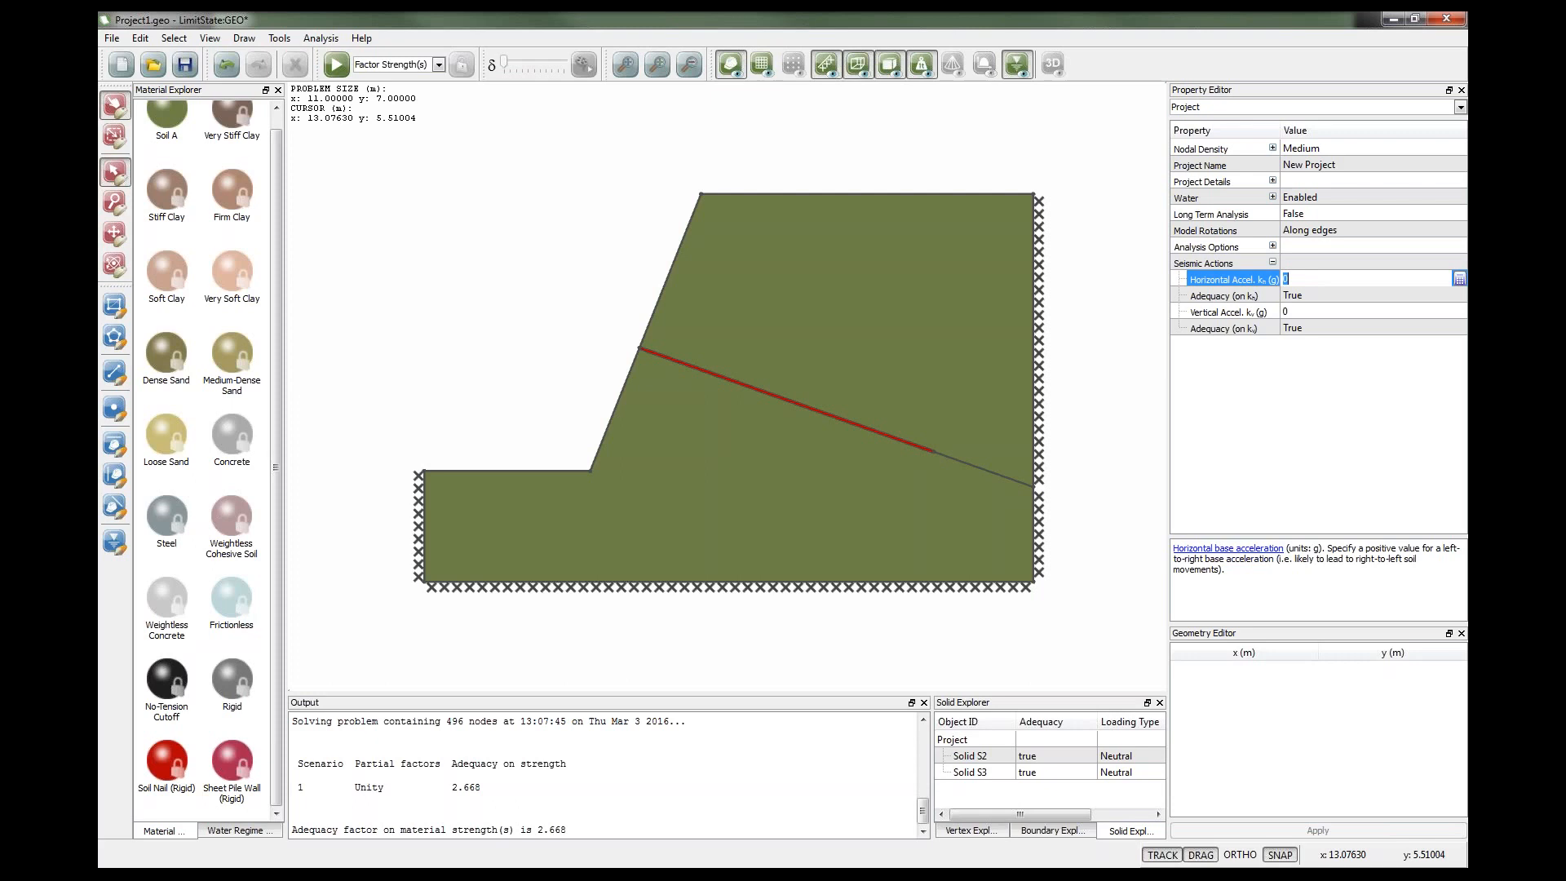
text(0.2)
click(1299, 297)
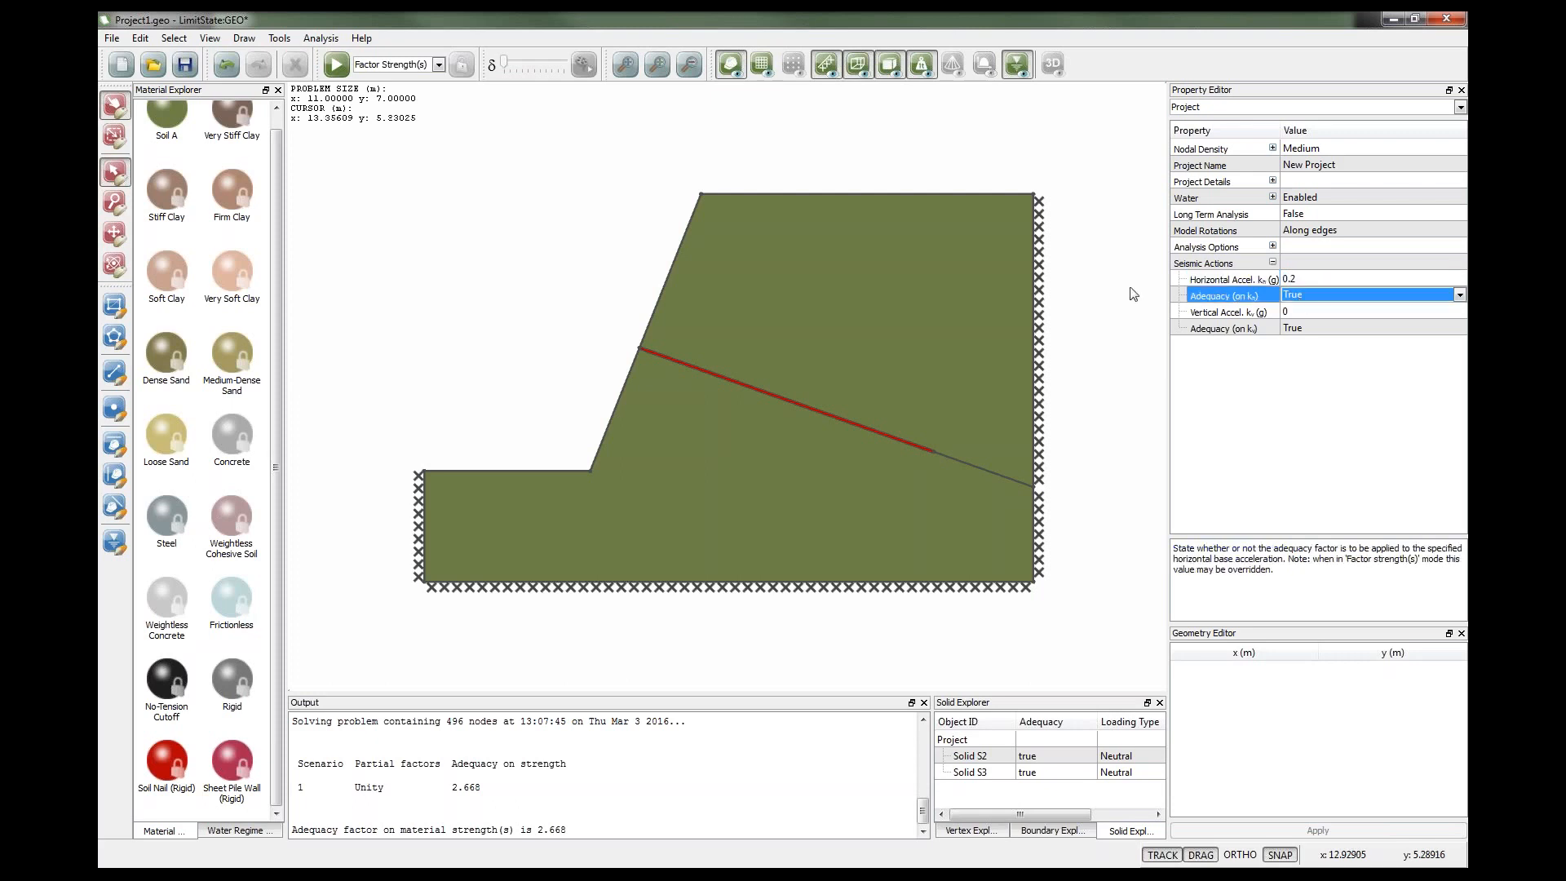
click(1123, 286)
Solve the slope with seismic loading and compare the adequacy factor with the previous result in the output.
click(335, 65)
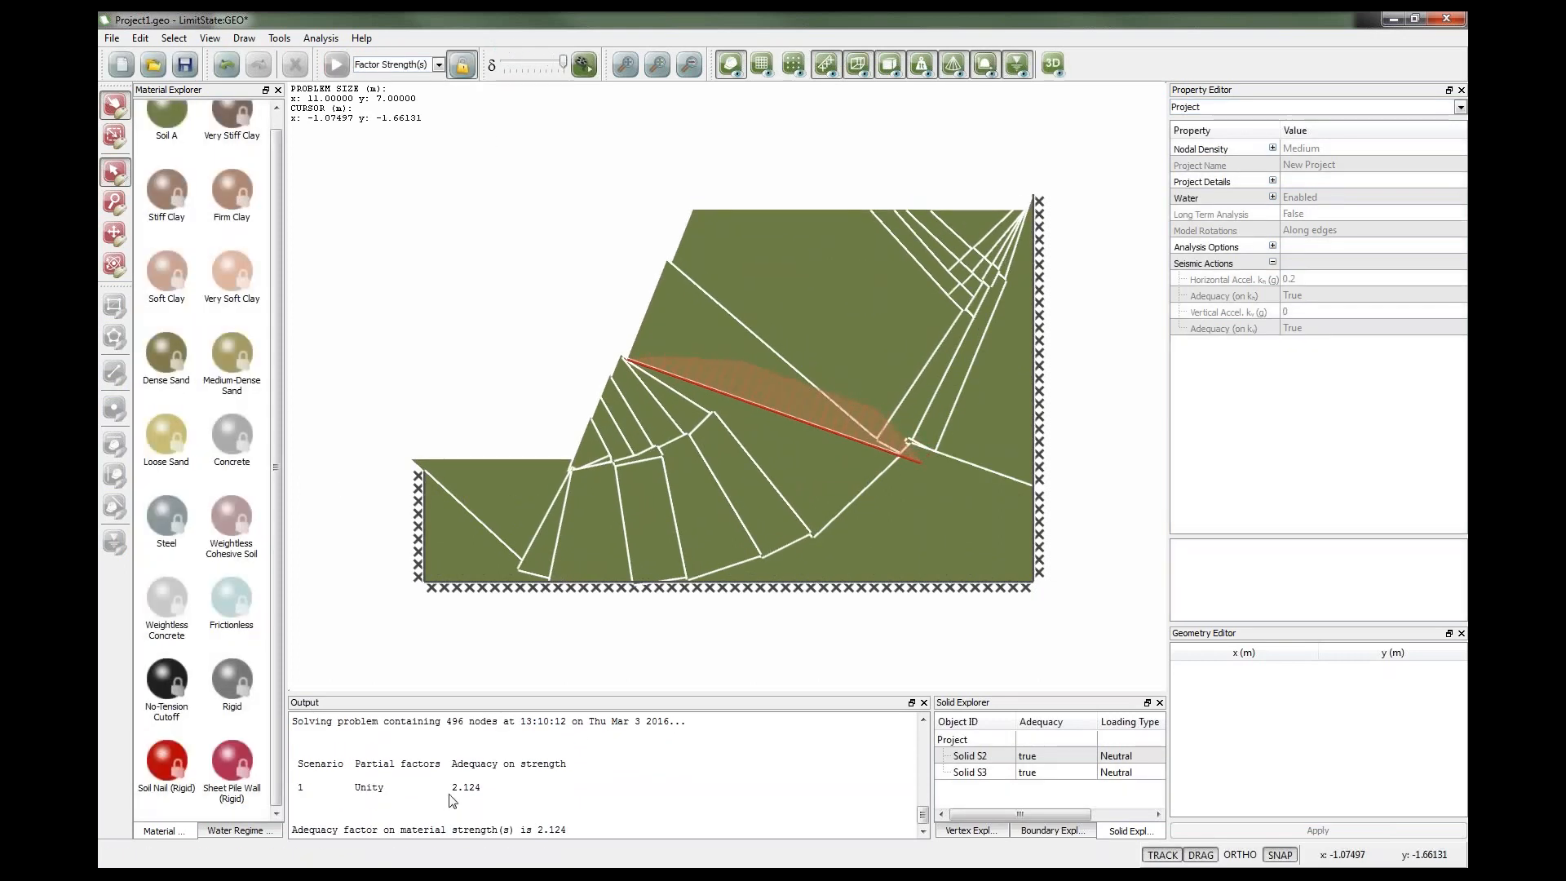
scroll(486, 796, up, 3)
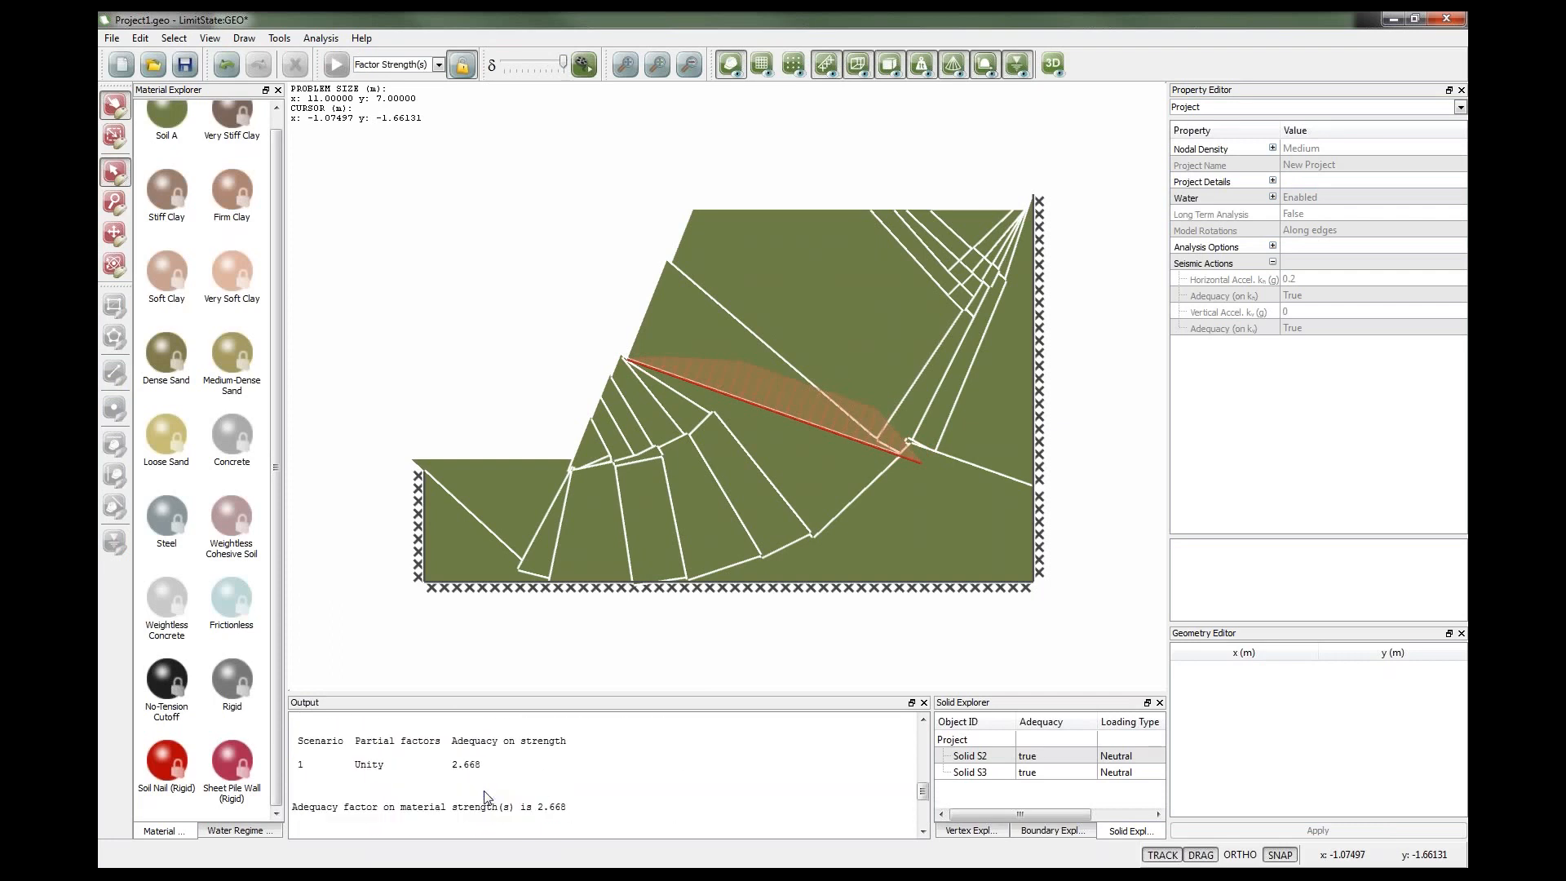
scroll(481, 774, down, 3)
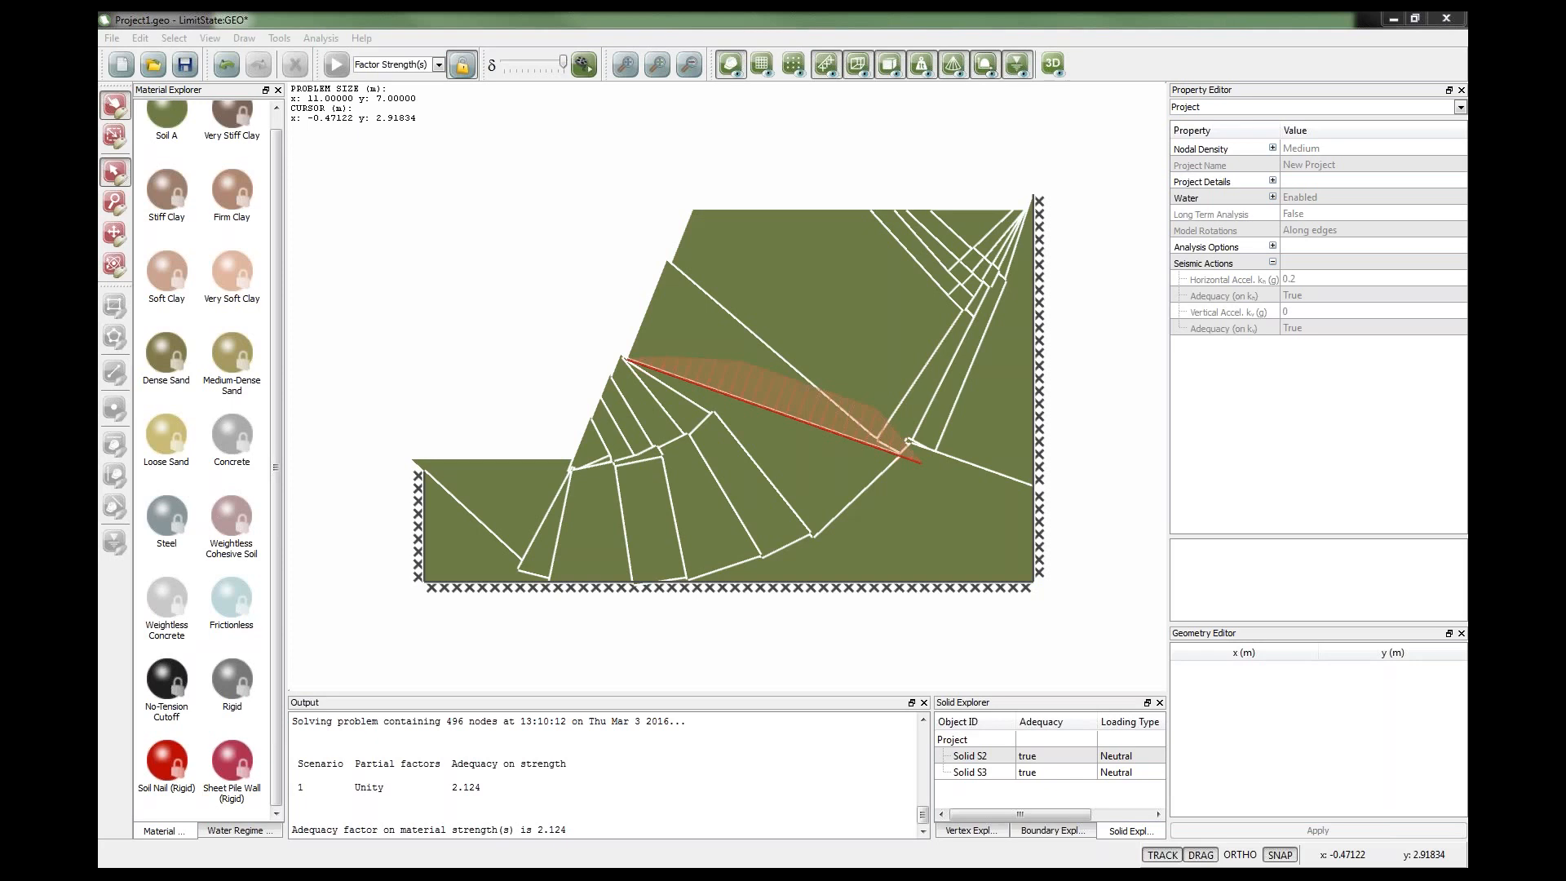
Unlock the model and create a new Mohr Coulomb material with Always drained behaviour.
click(462, 71)
click(277, 39)
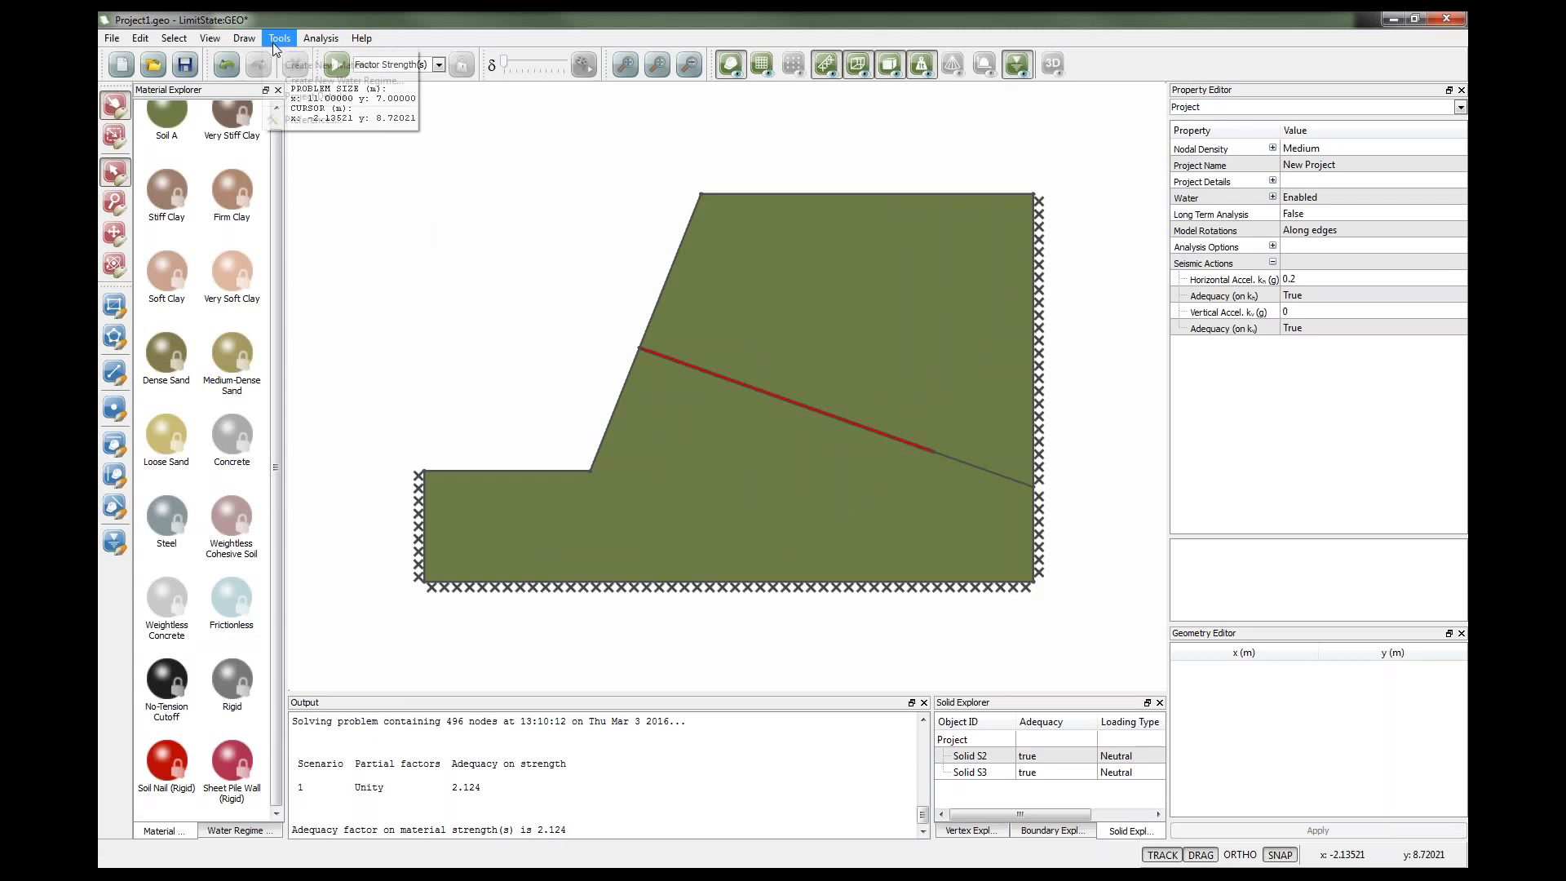
click(314, 65)
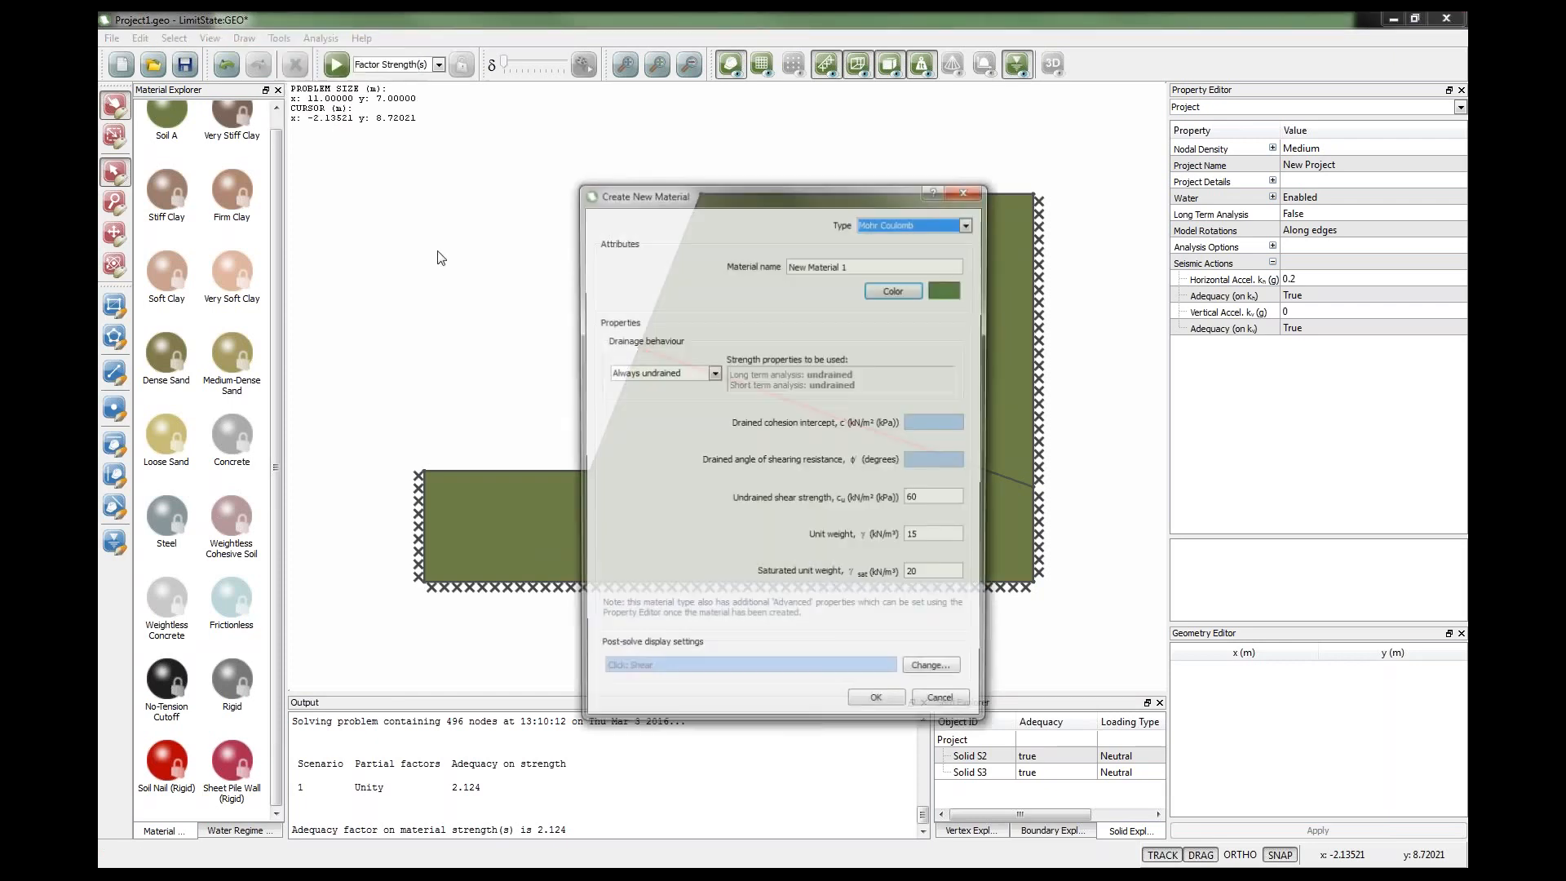
drag(693, 200, 504, 172)
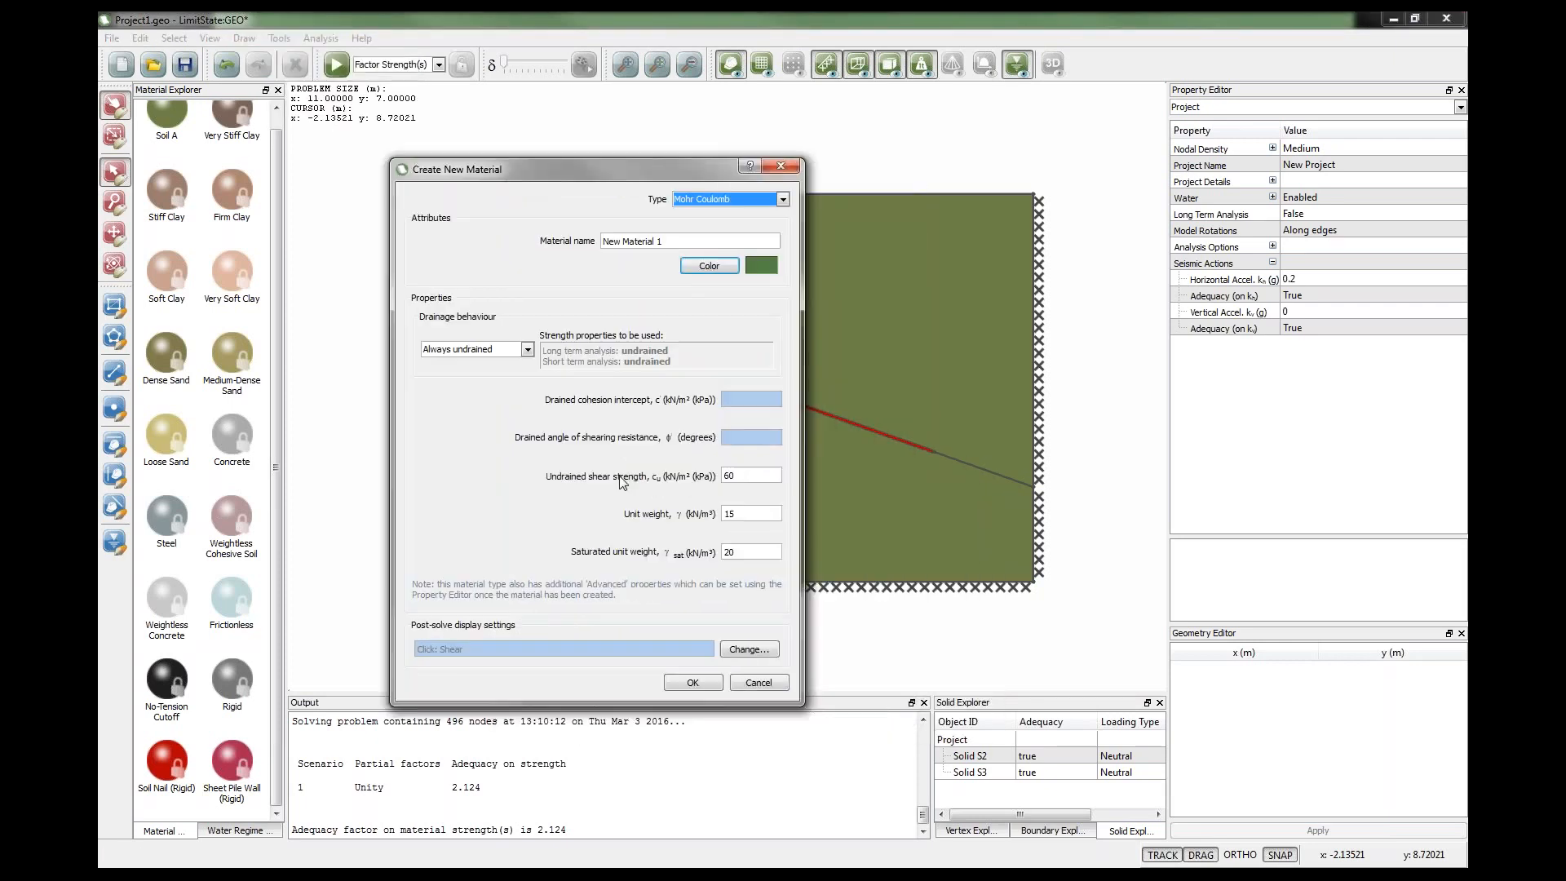
click(528, 349)
click(515, 368)
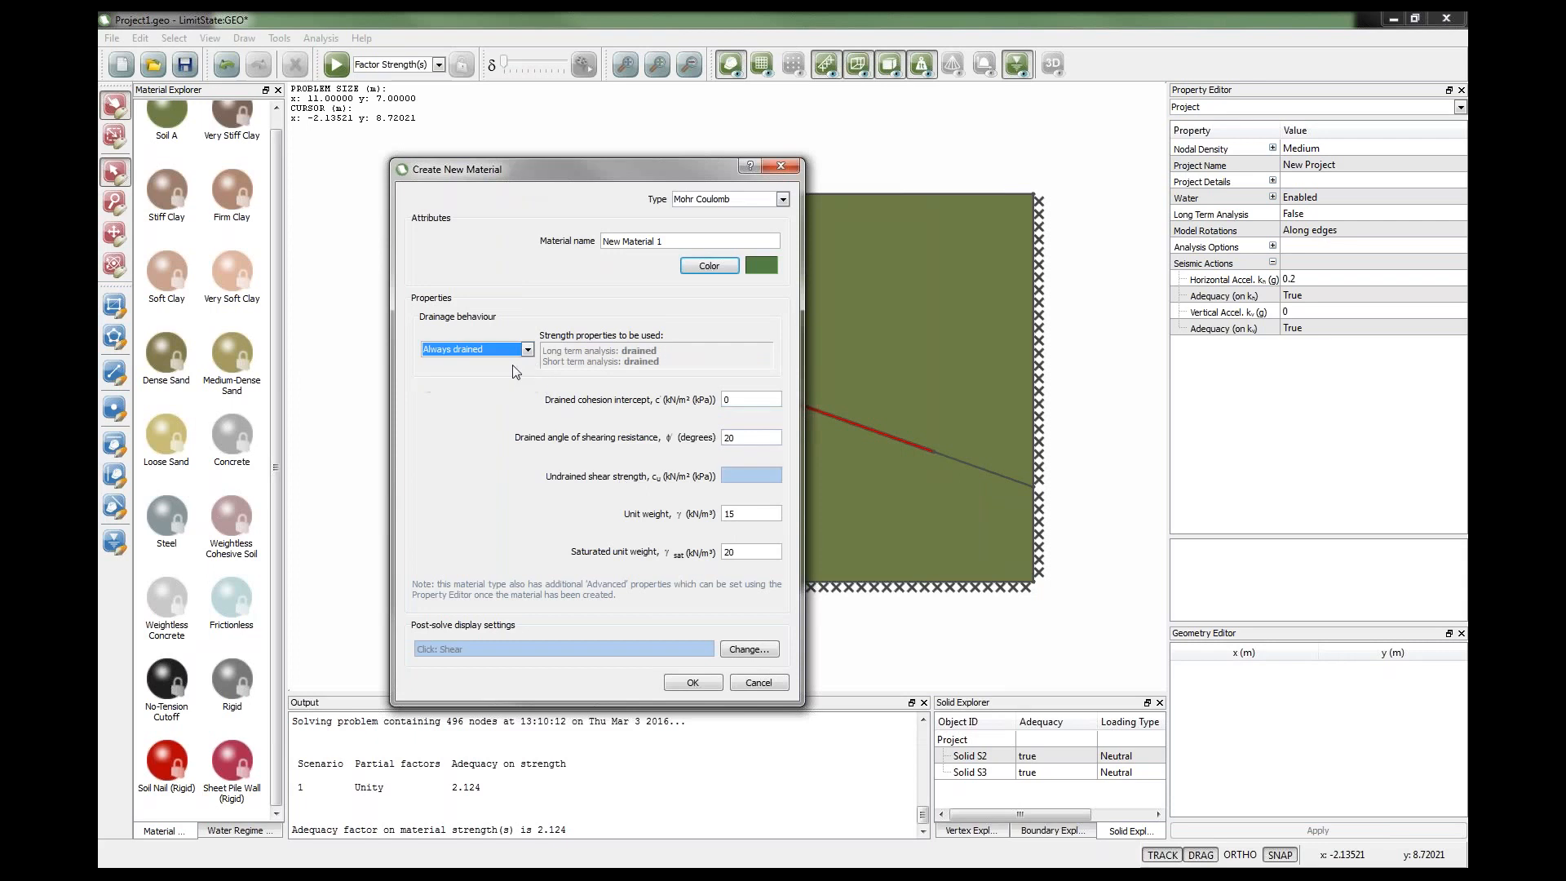
click(728, 400)
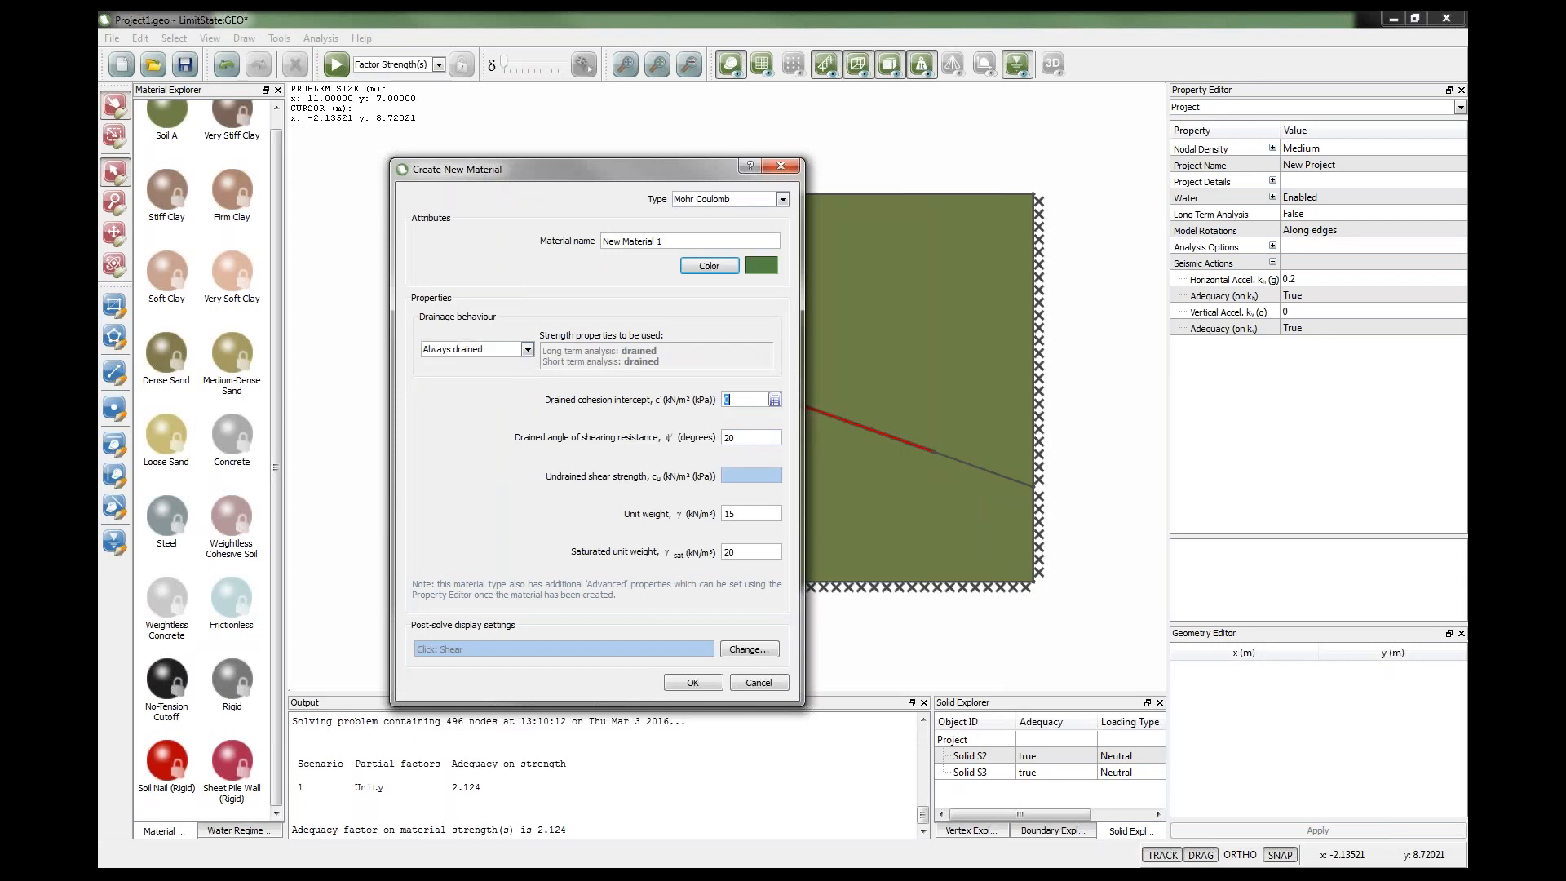
click(733, 438)
click(695, 682)
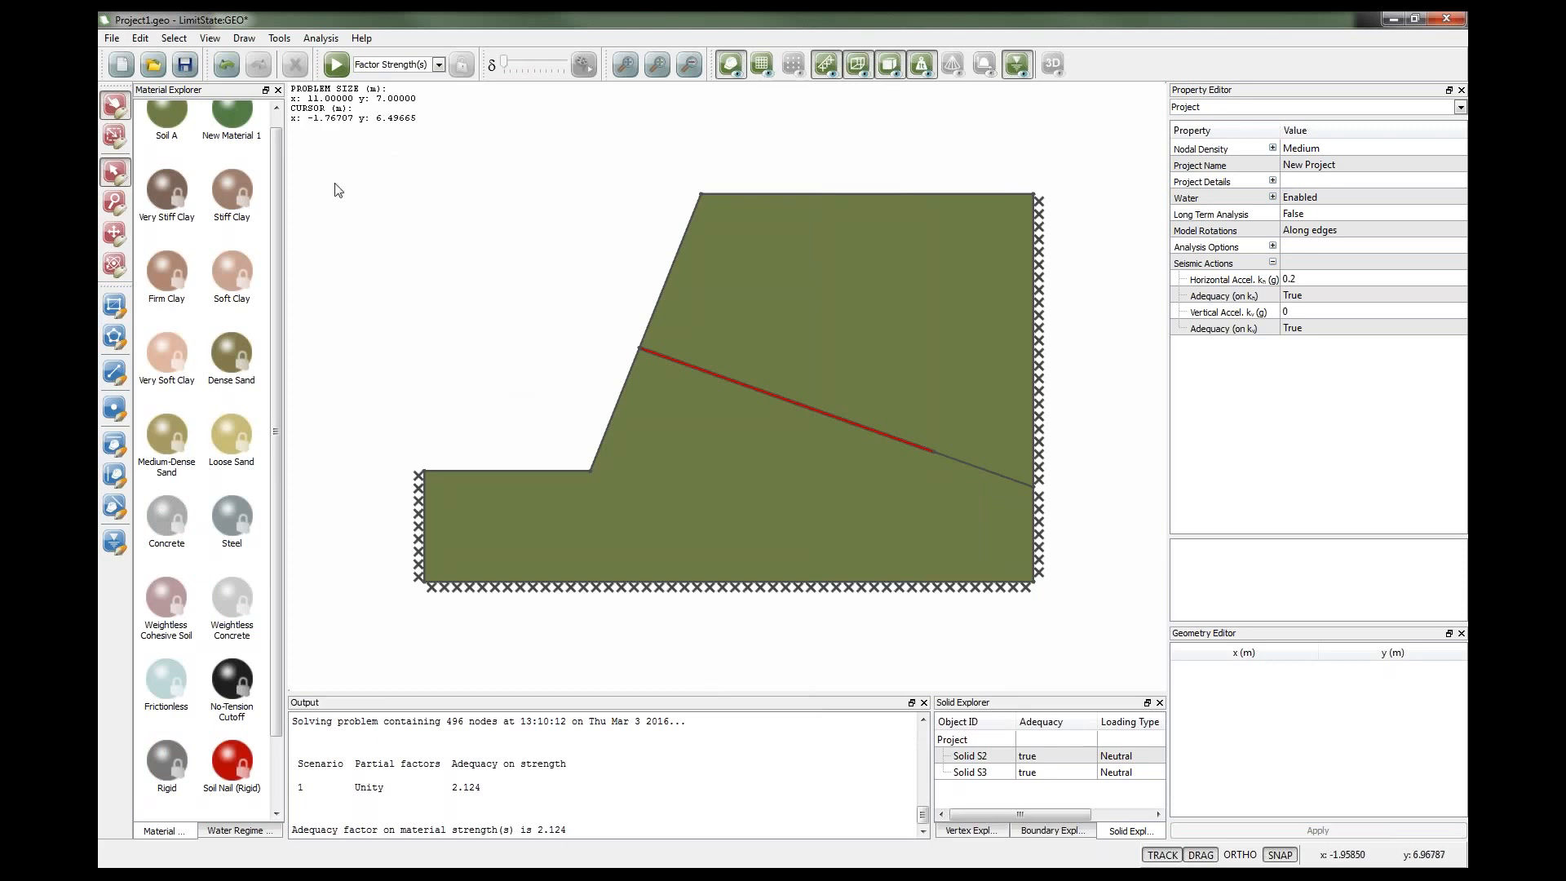
Start a new Gravity Wall project without saving the current file.
click(124, 67)
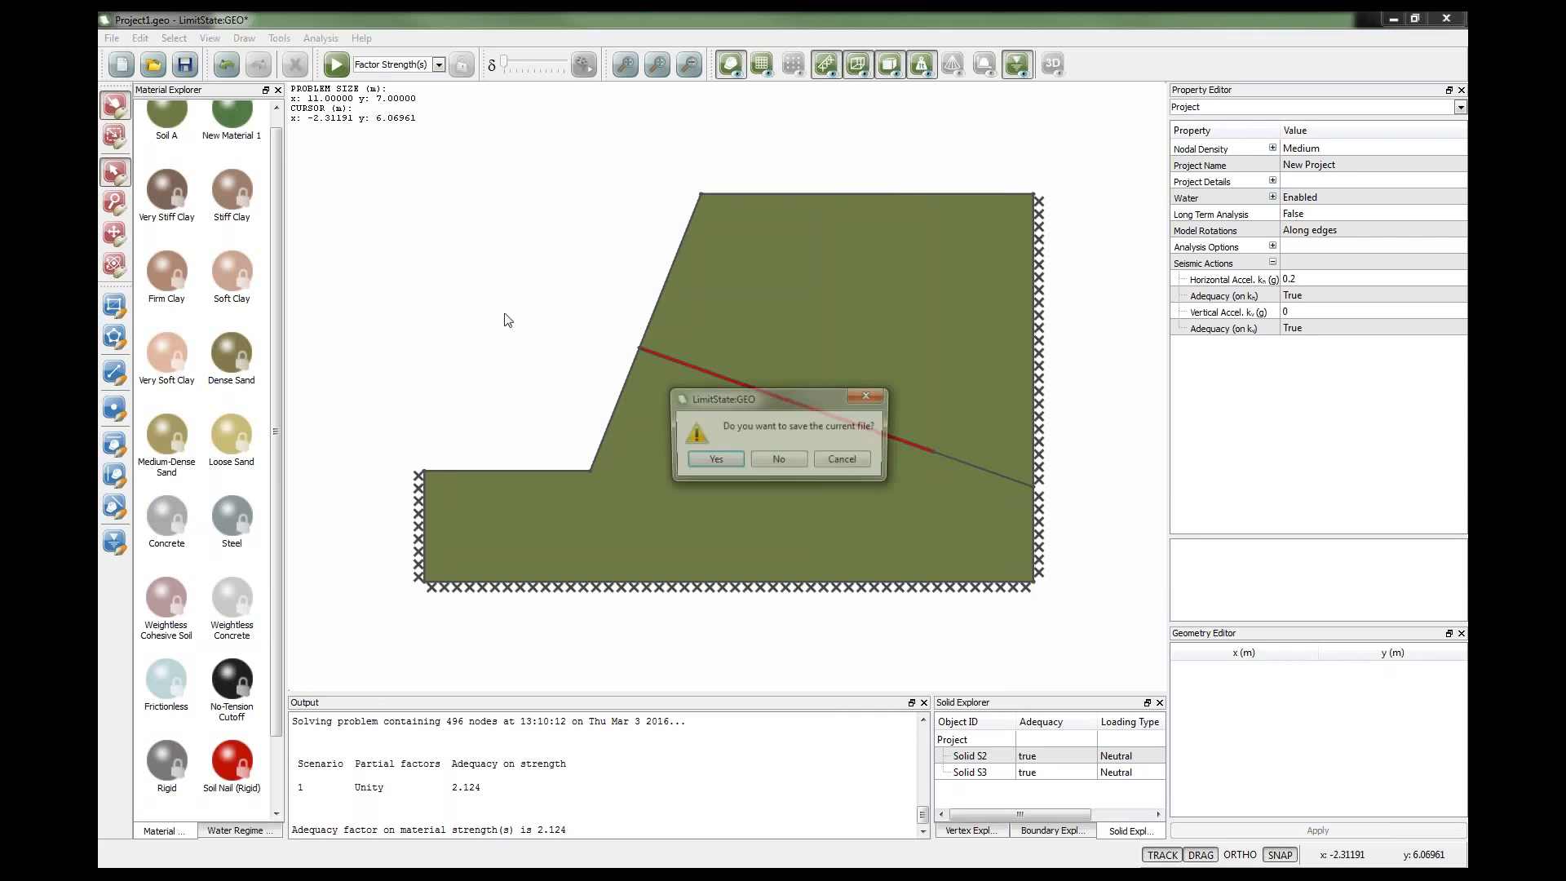
click(775, 462)
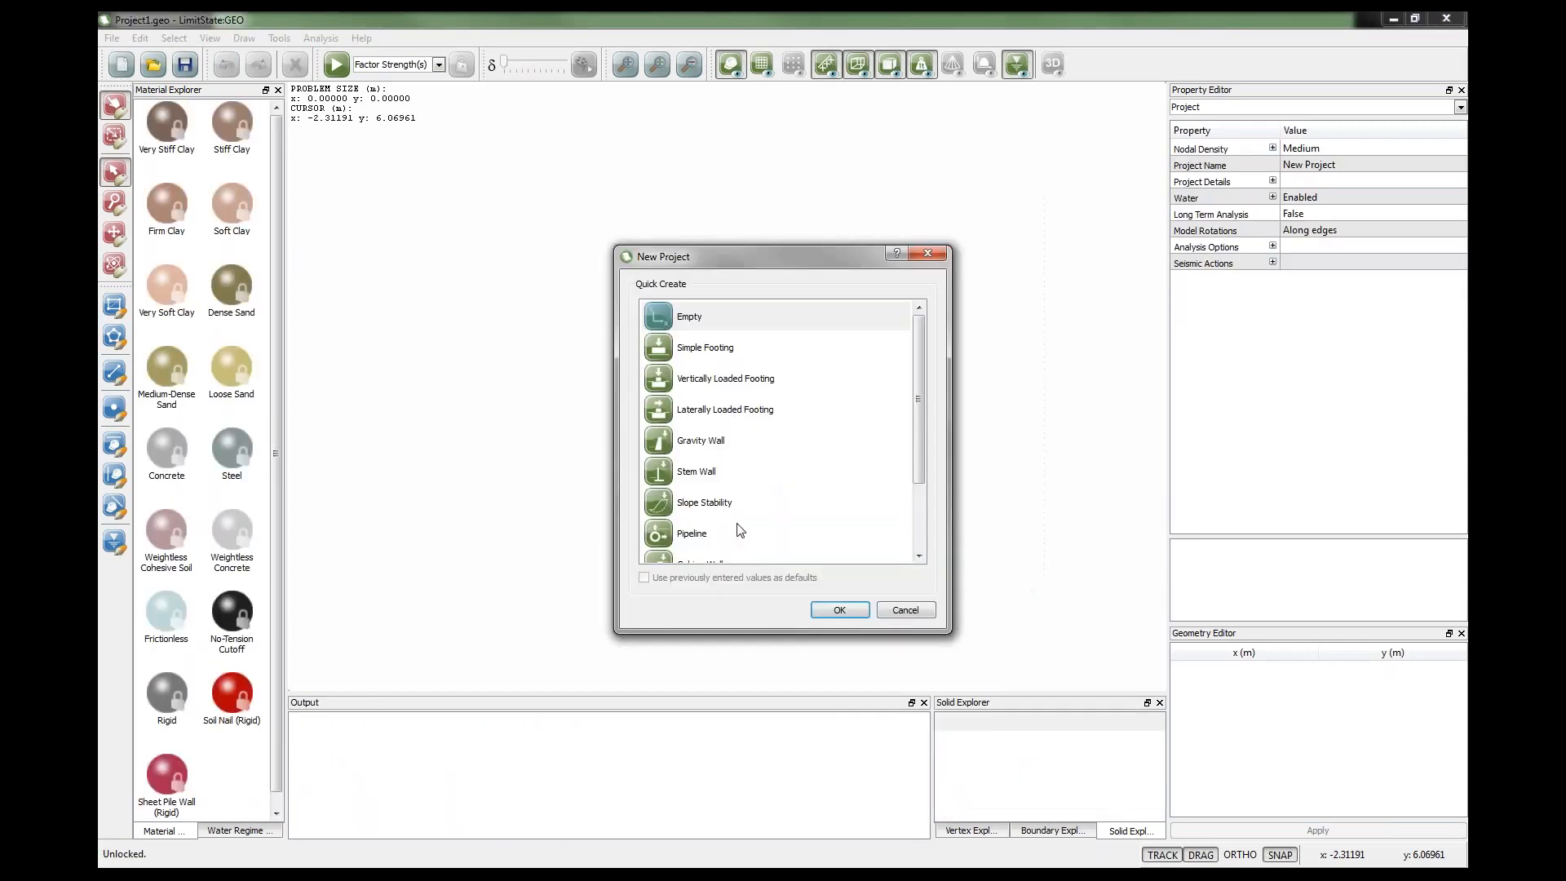
click(663, 443)
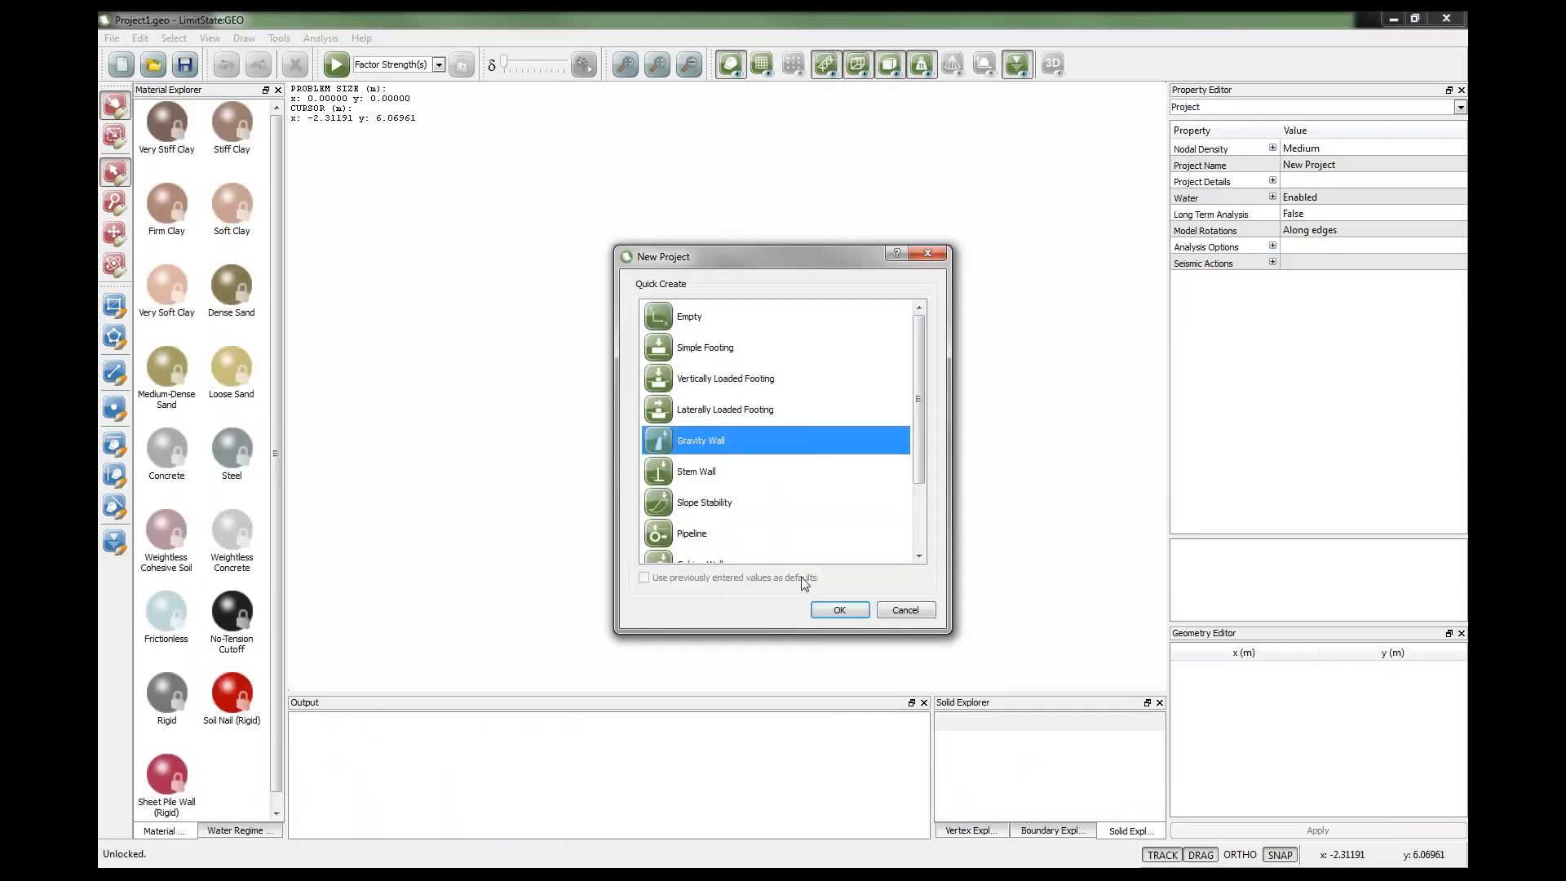
click(821, 616)
click(1057, 677)
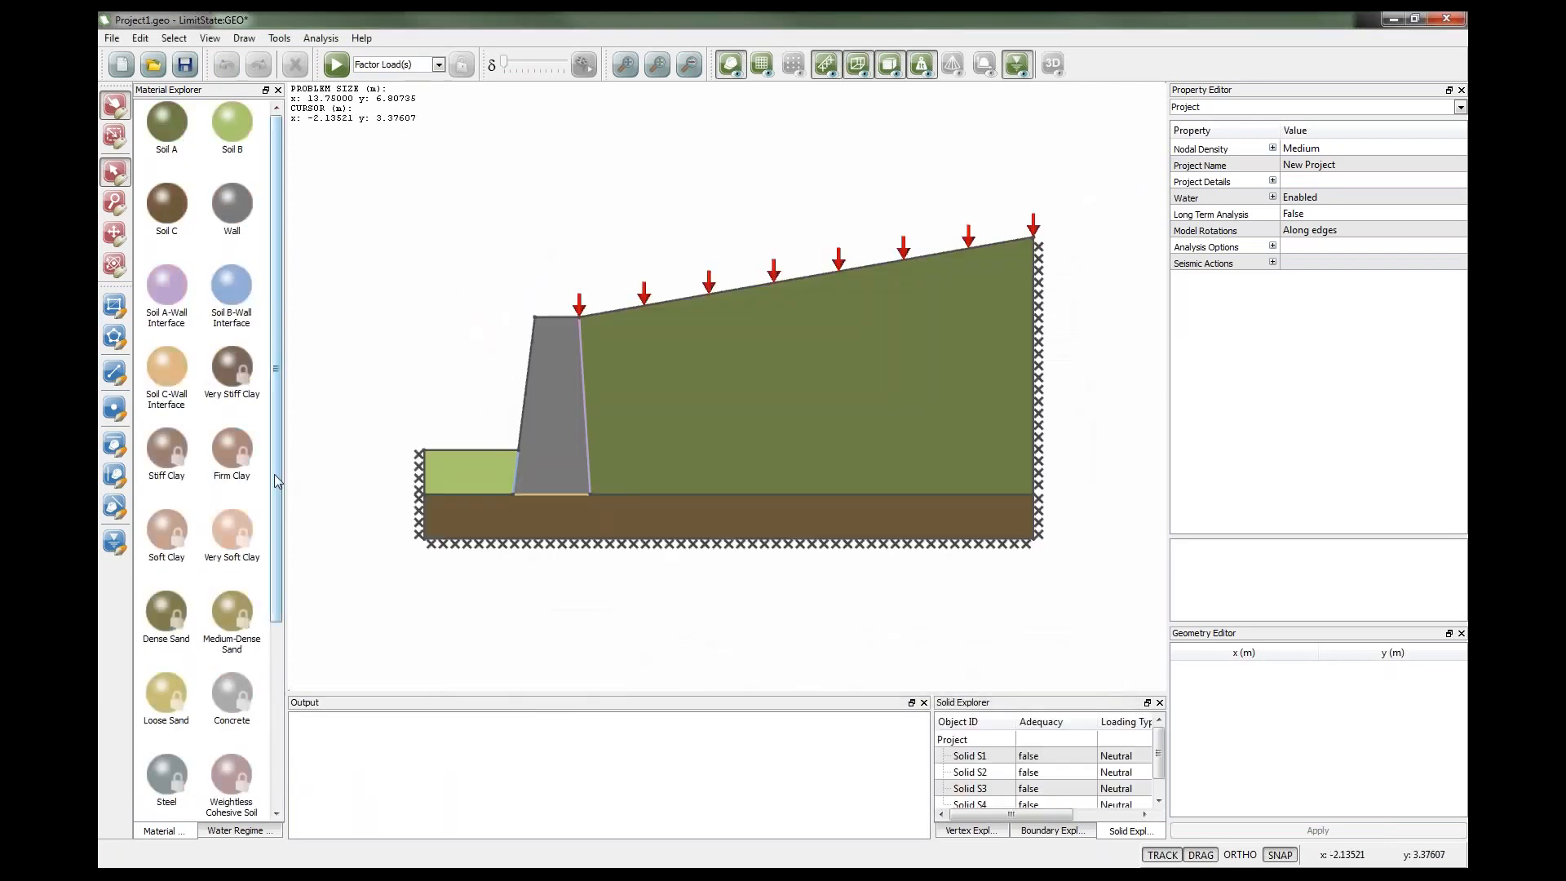
Assign the Loose Sand material to the retained backfill behind the wall, replacing its existing material.
drag(276, 482, 275, 567)
drag(171, 571, 688, 406)
click(774, 458)
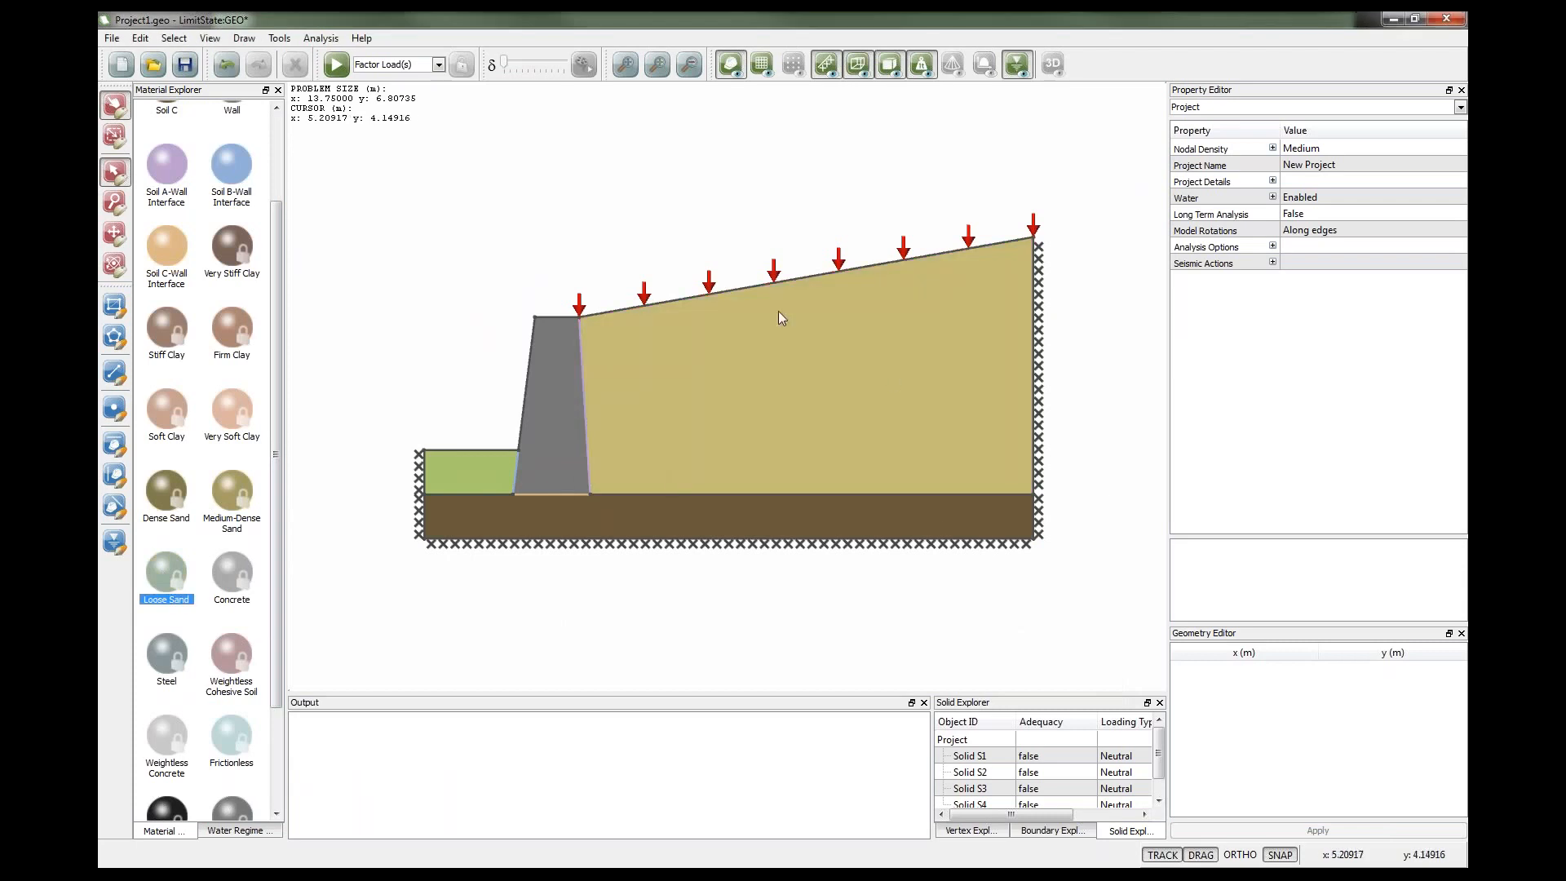
Inspect the Loose Sand material properties and try to edit its friction angle.
click(167, 573)
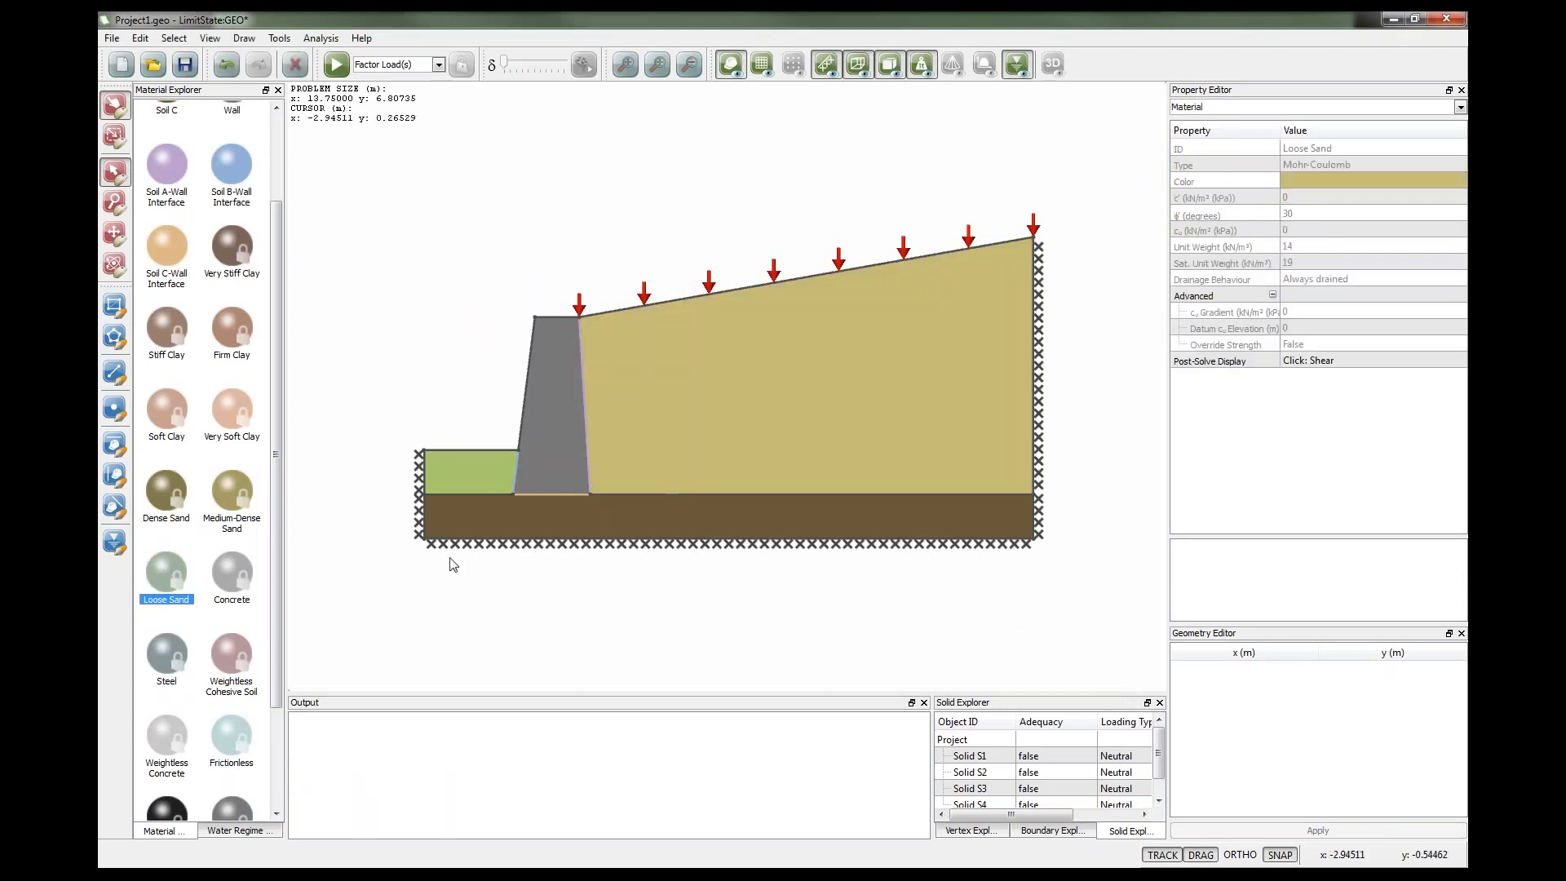
click(1292, 199)
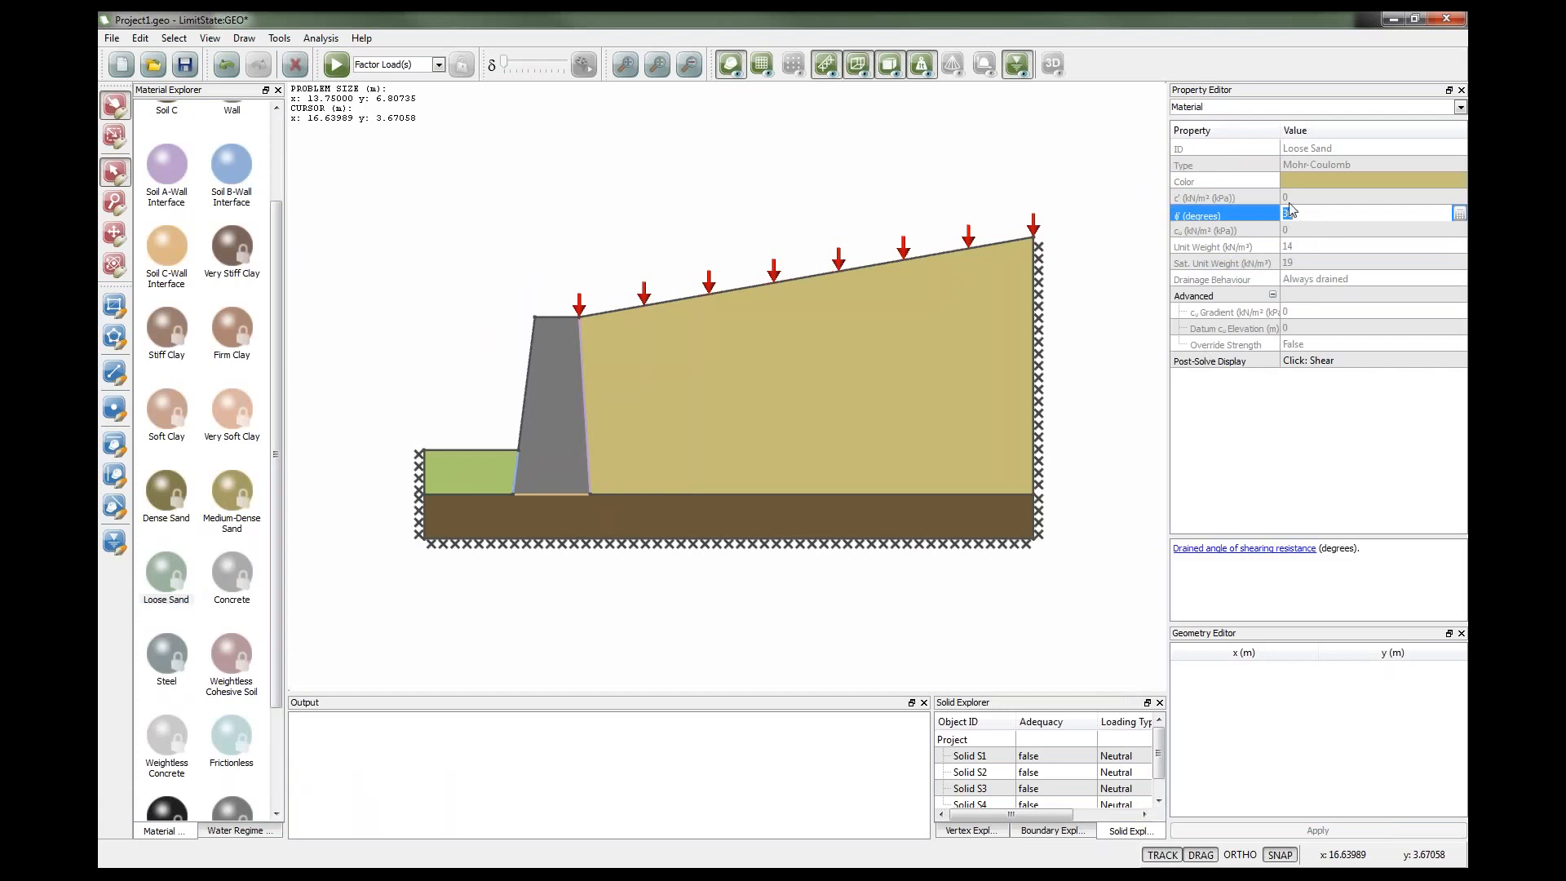
click(750, 223)
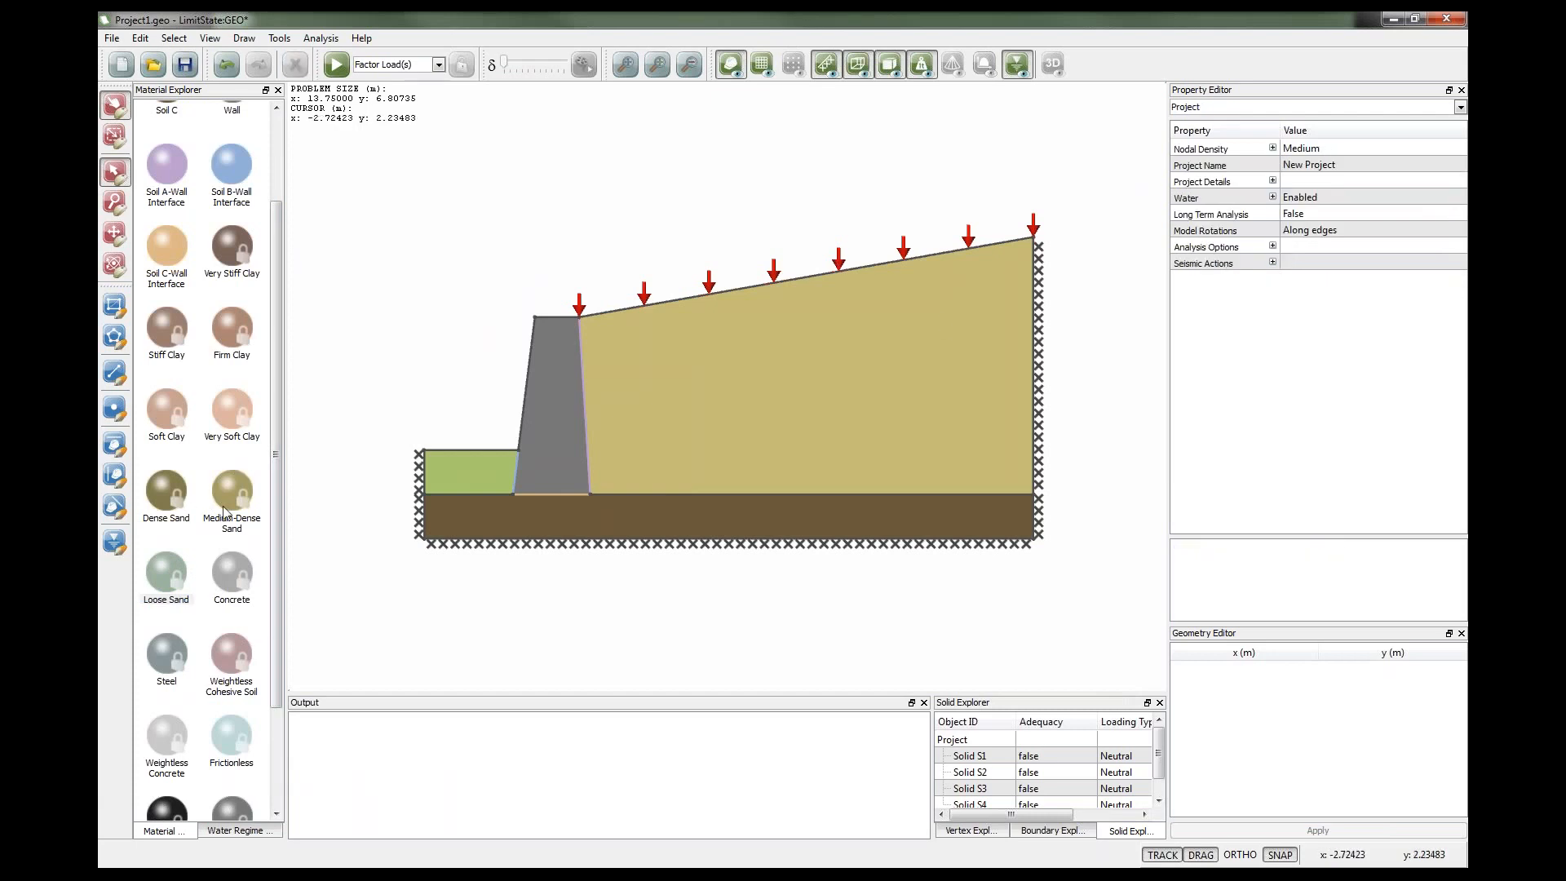
Duplicate the Loose Sand material and select the copy for editing.
right_click(149, 576)
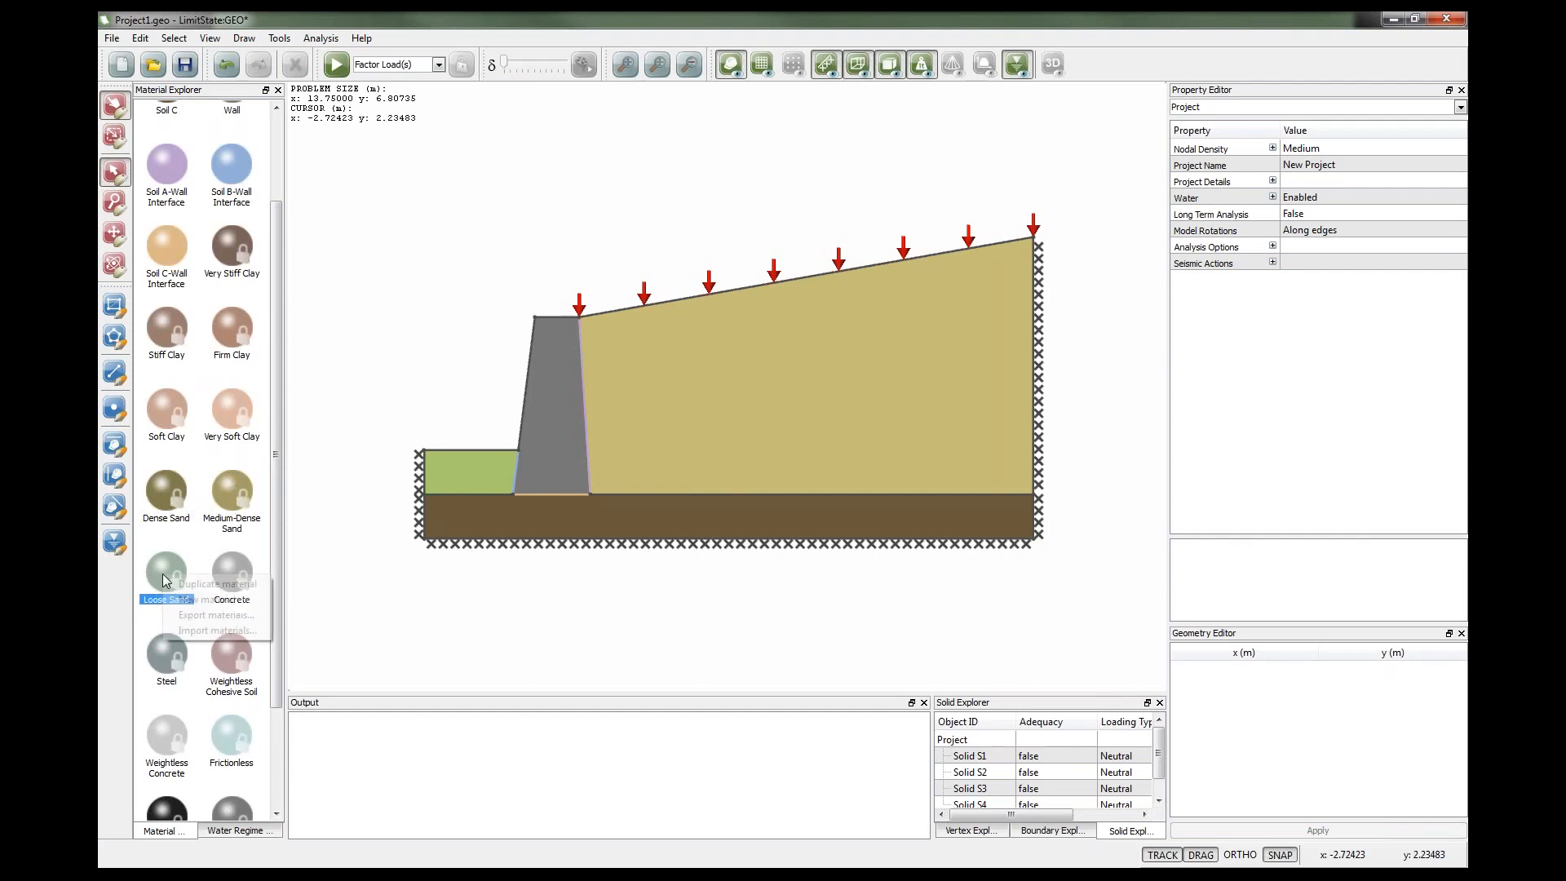
click(212, 591)
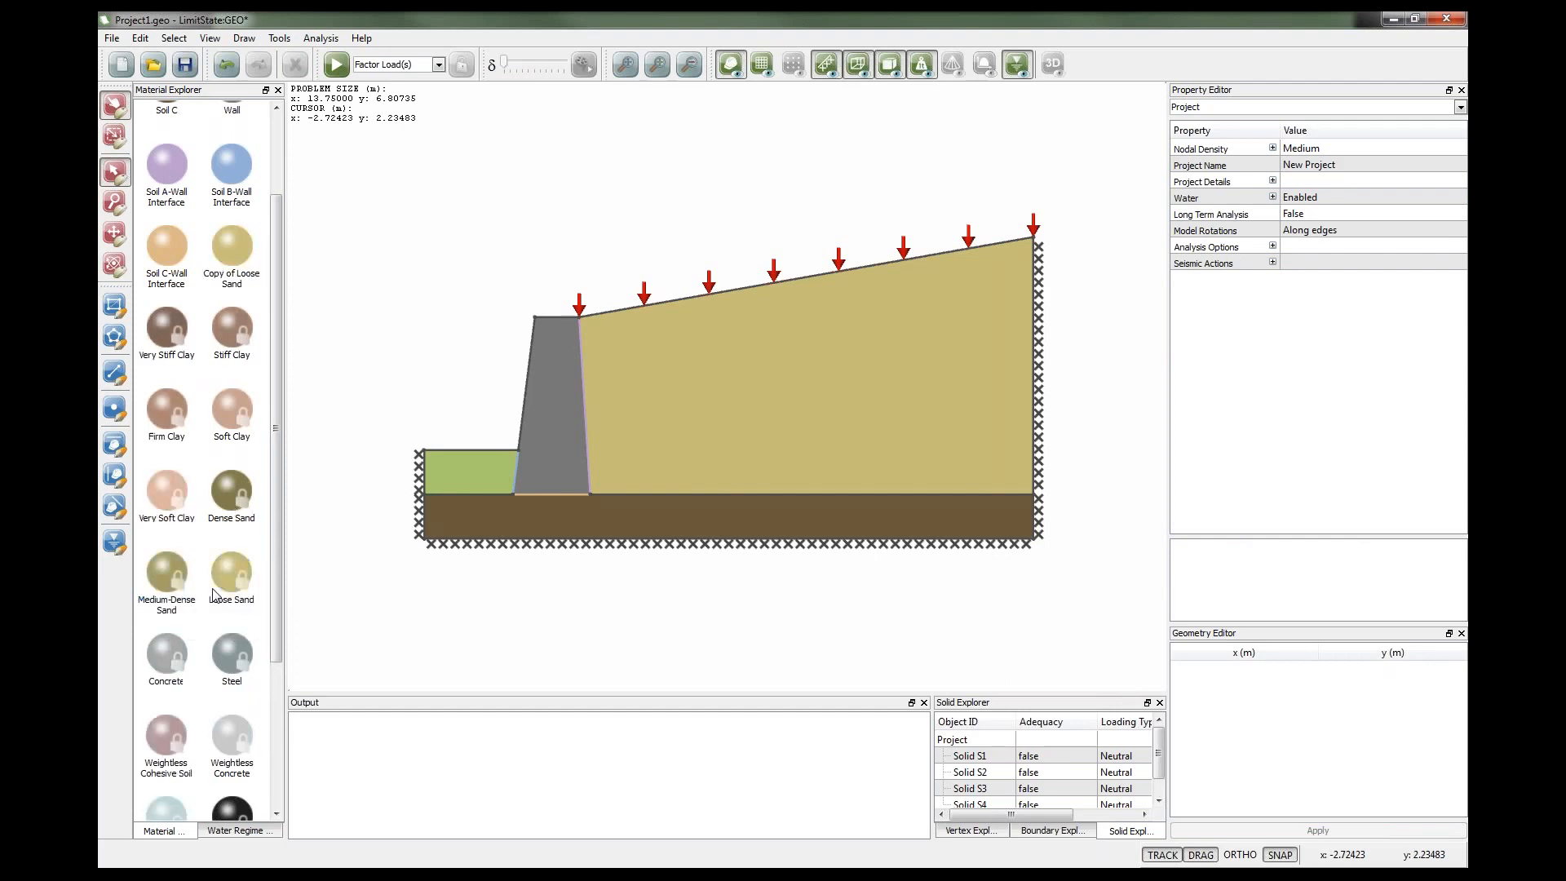
click(232, 254)
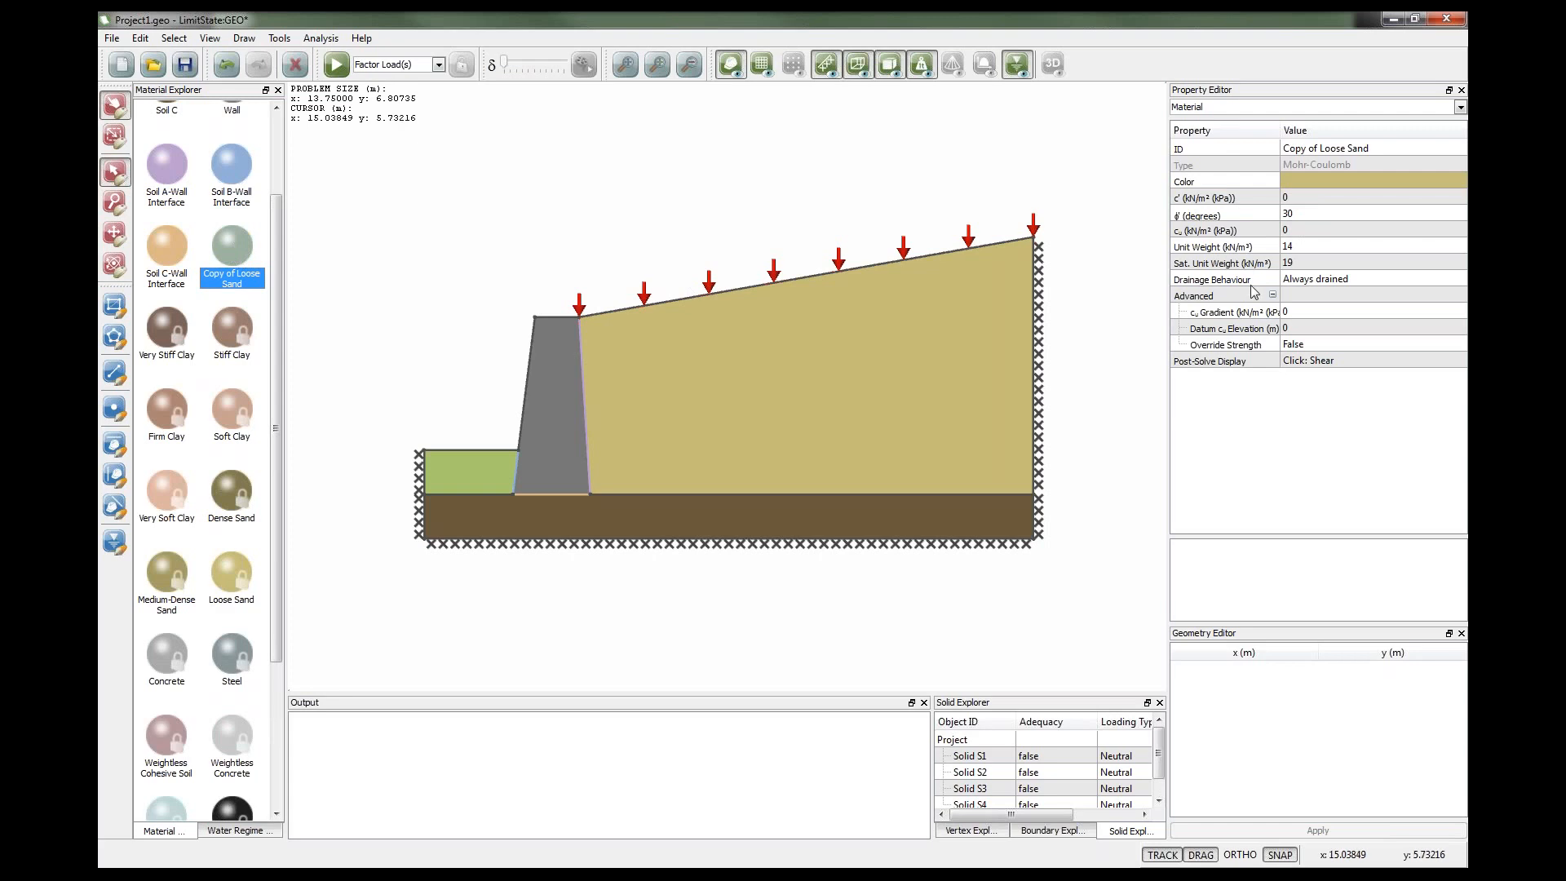
Set the copied material's drained cohesion c' to 5 kPa and friction angle φ' to 25 degrees.
click(1287, 197)
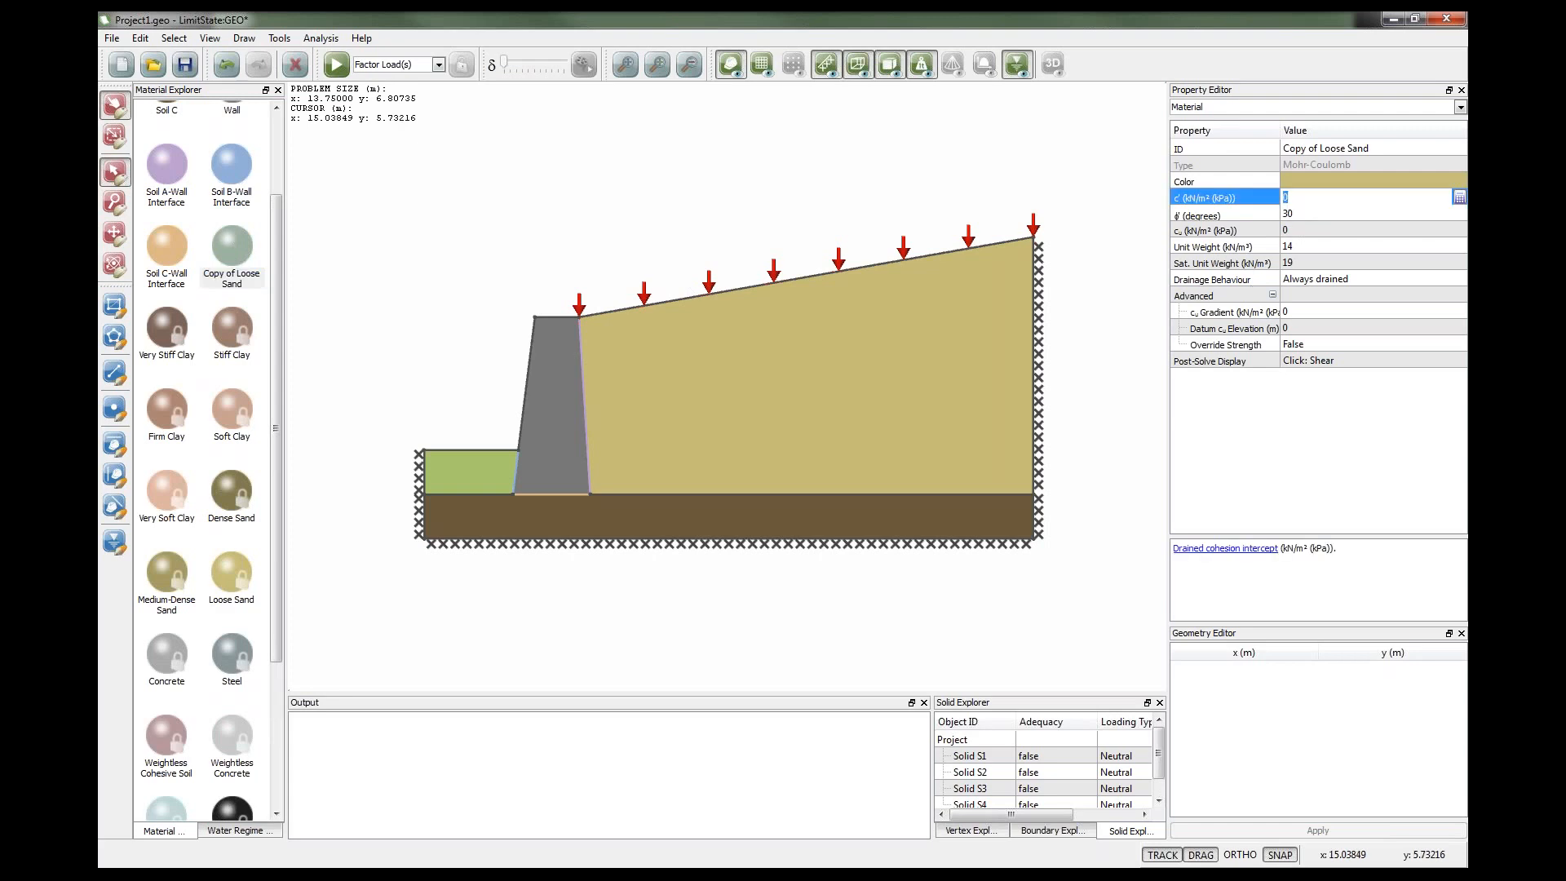
text(5)
key(Tab)
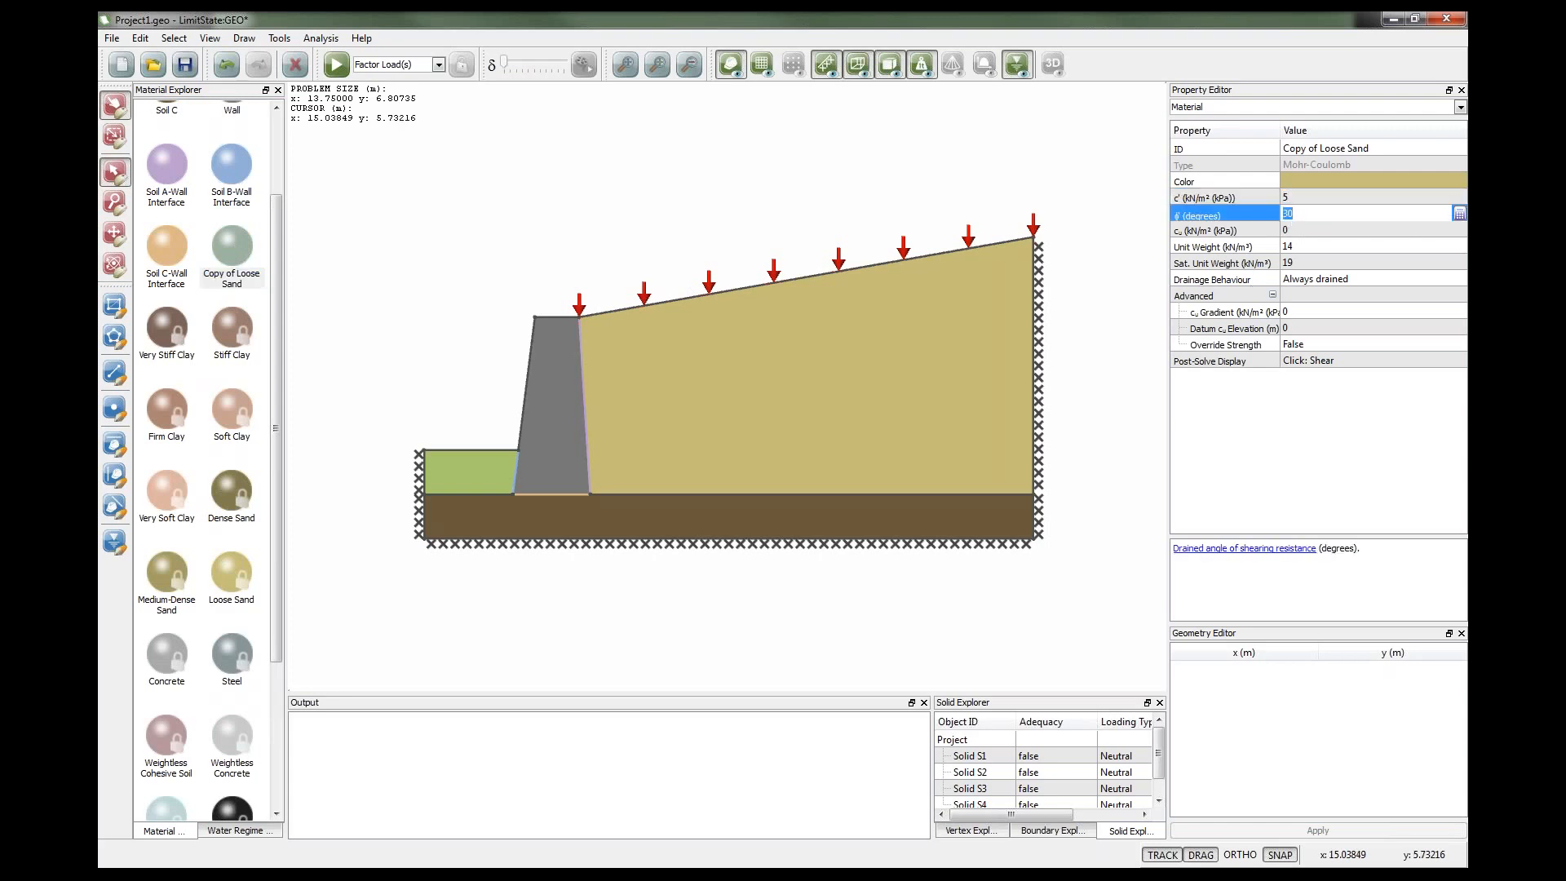
text(25)
key(Tab)
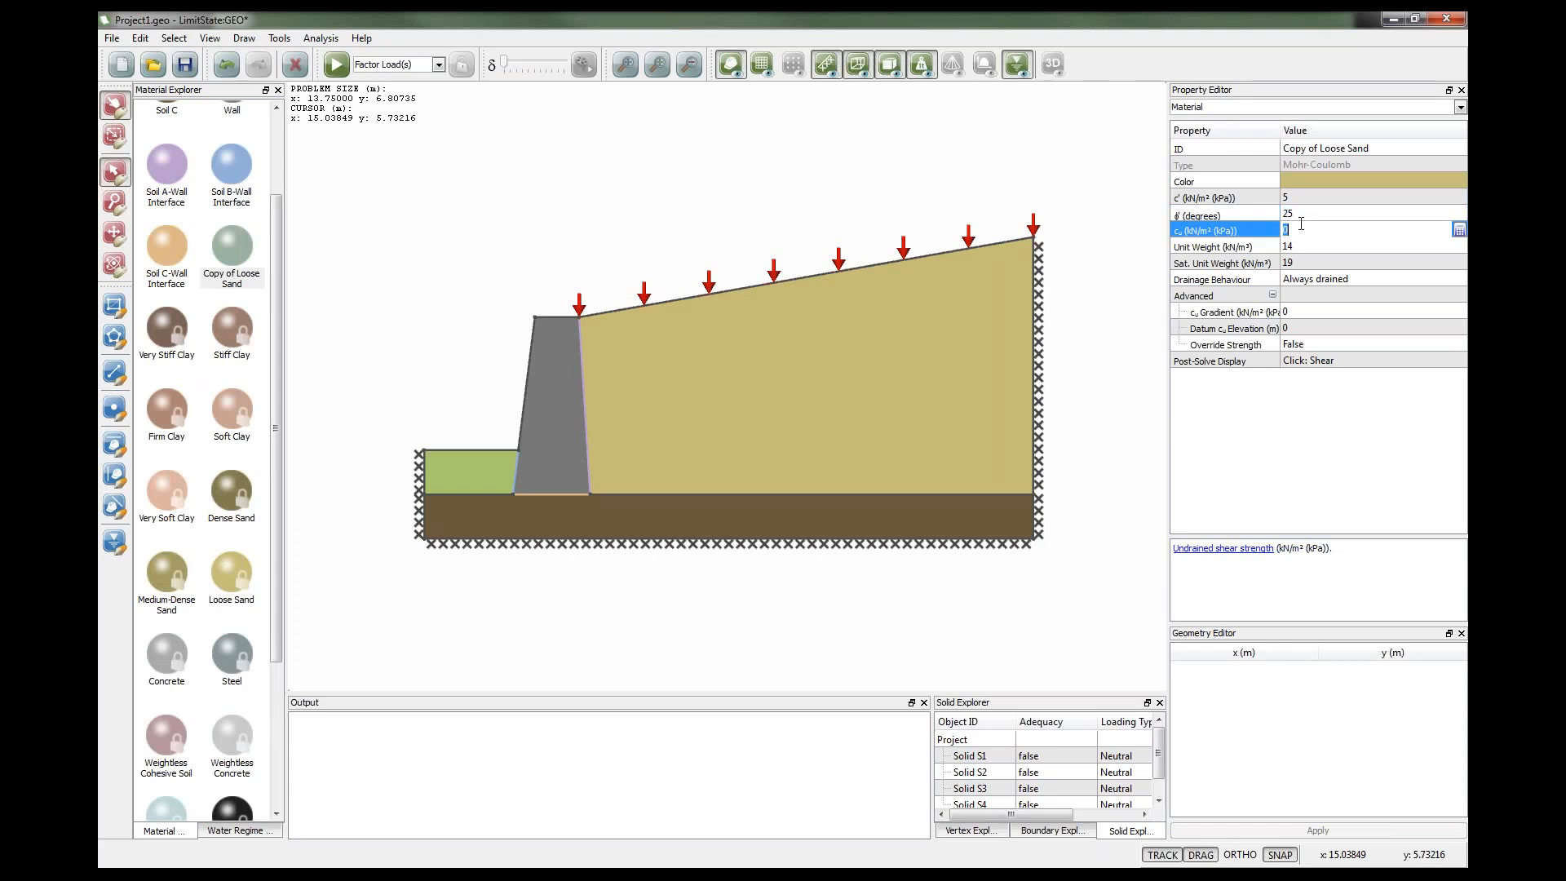
Change the copied material's colour to a dark olive swatch.
click(1325, 181)
click(1431, 180)
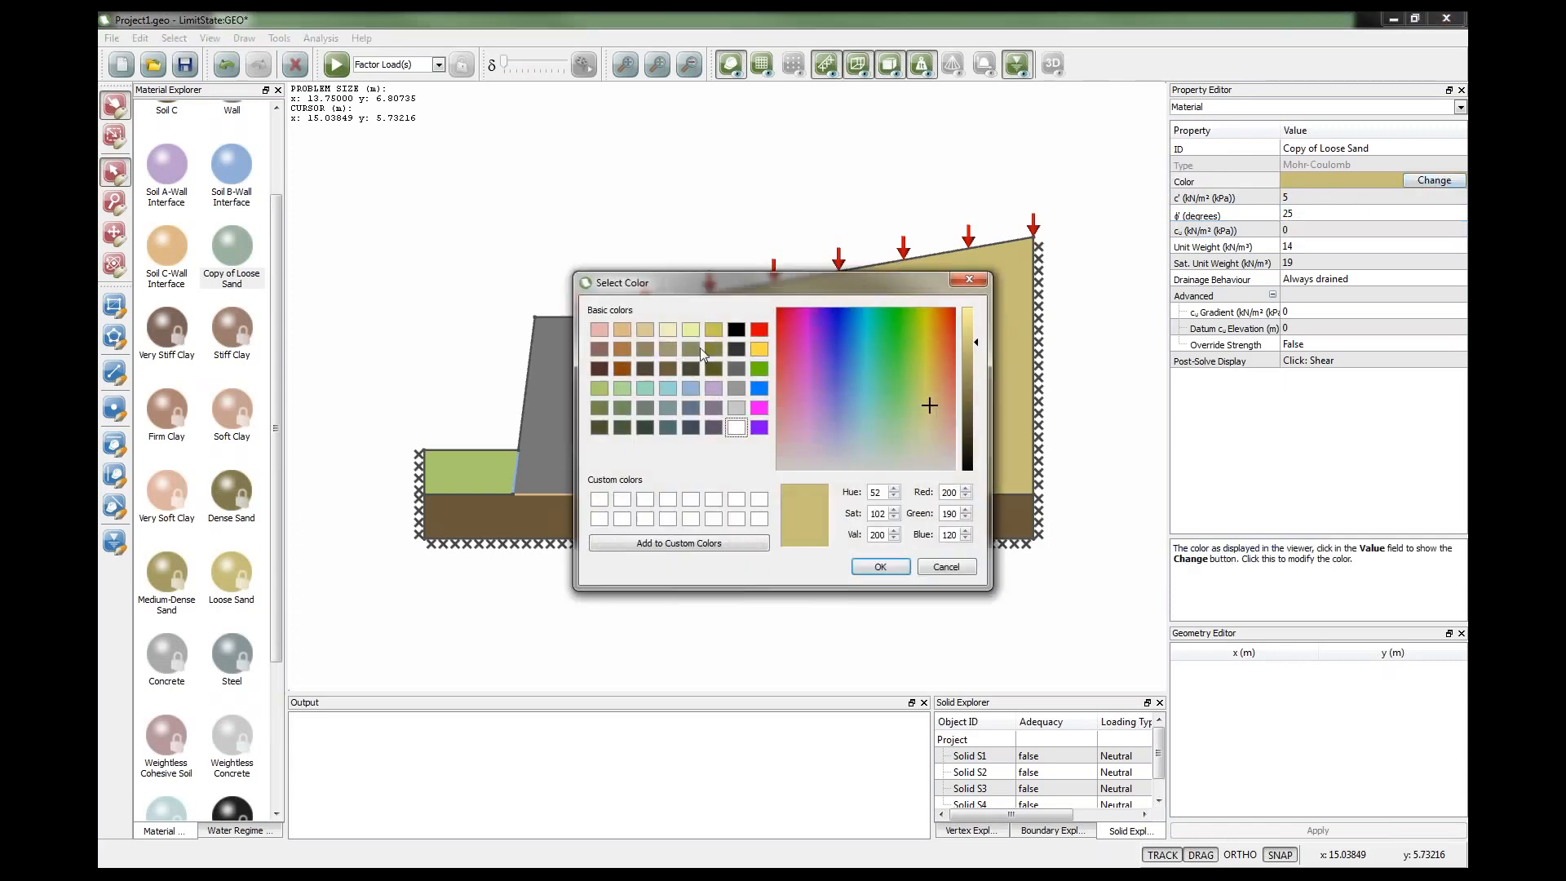
click(692, 349)
click(880, 566)
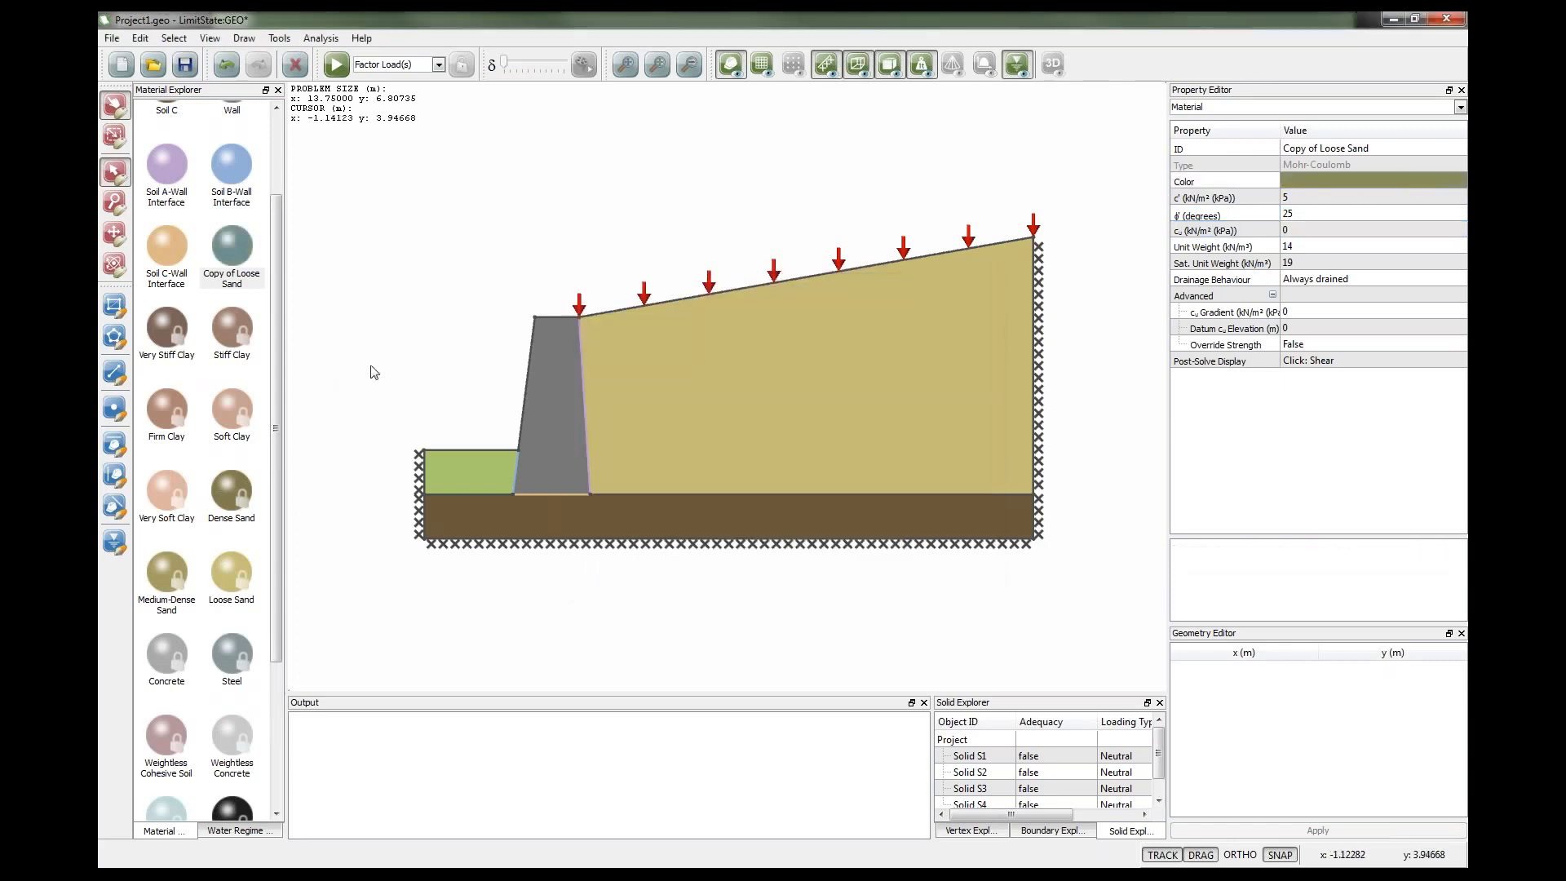
Add Copy of Loose Sand to the backfill as a combined material with the existing Loose Sand.
drag(232, 246, 751, 389)
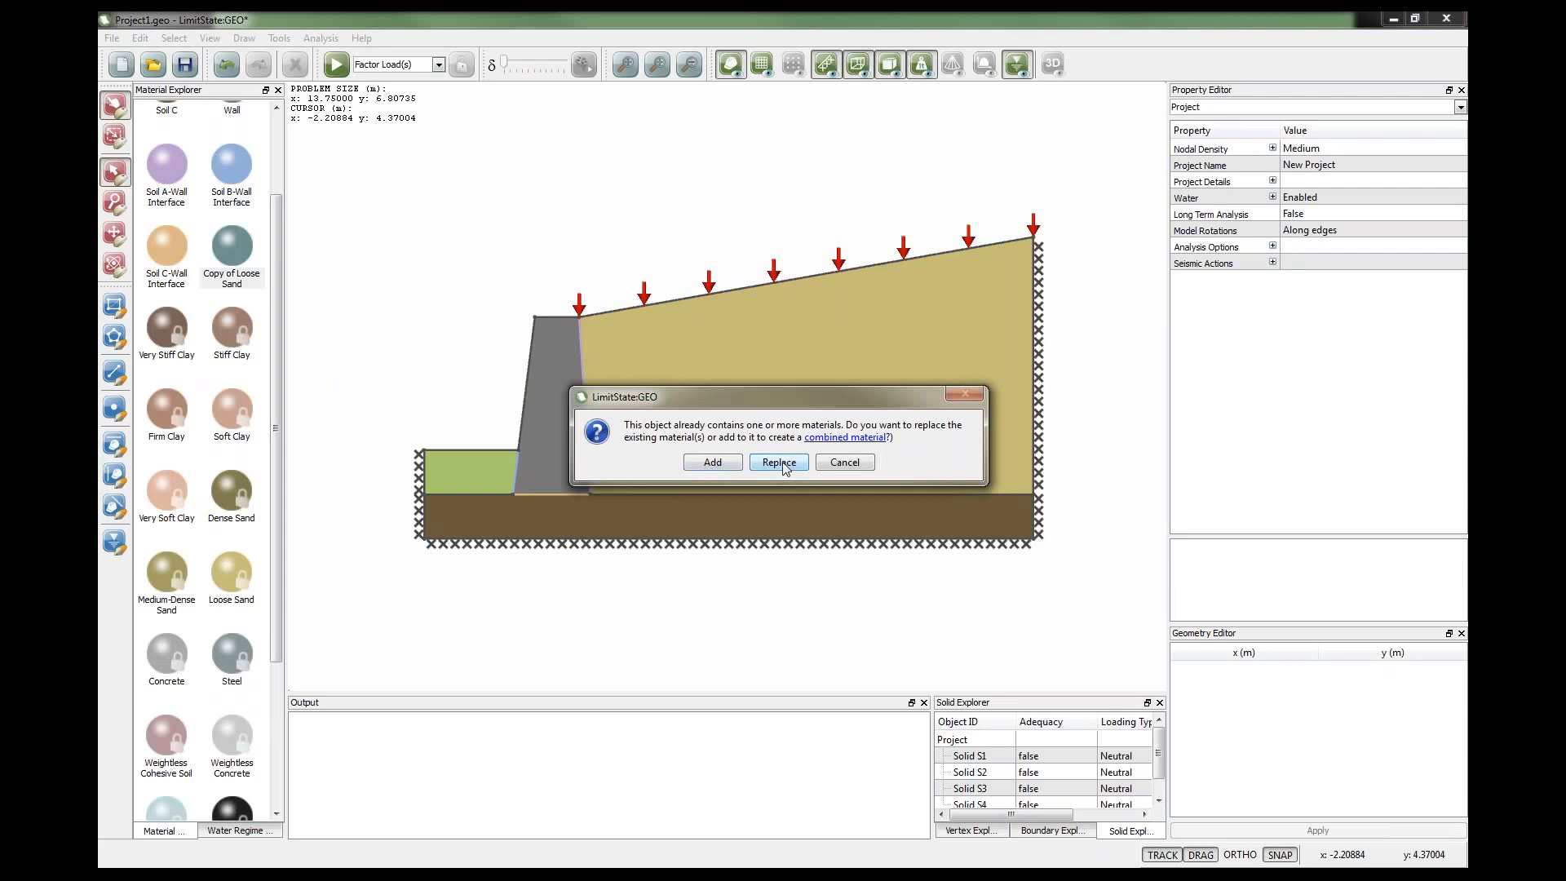
click(706, 465)
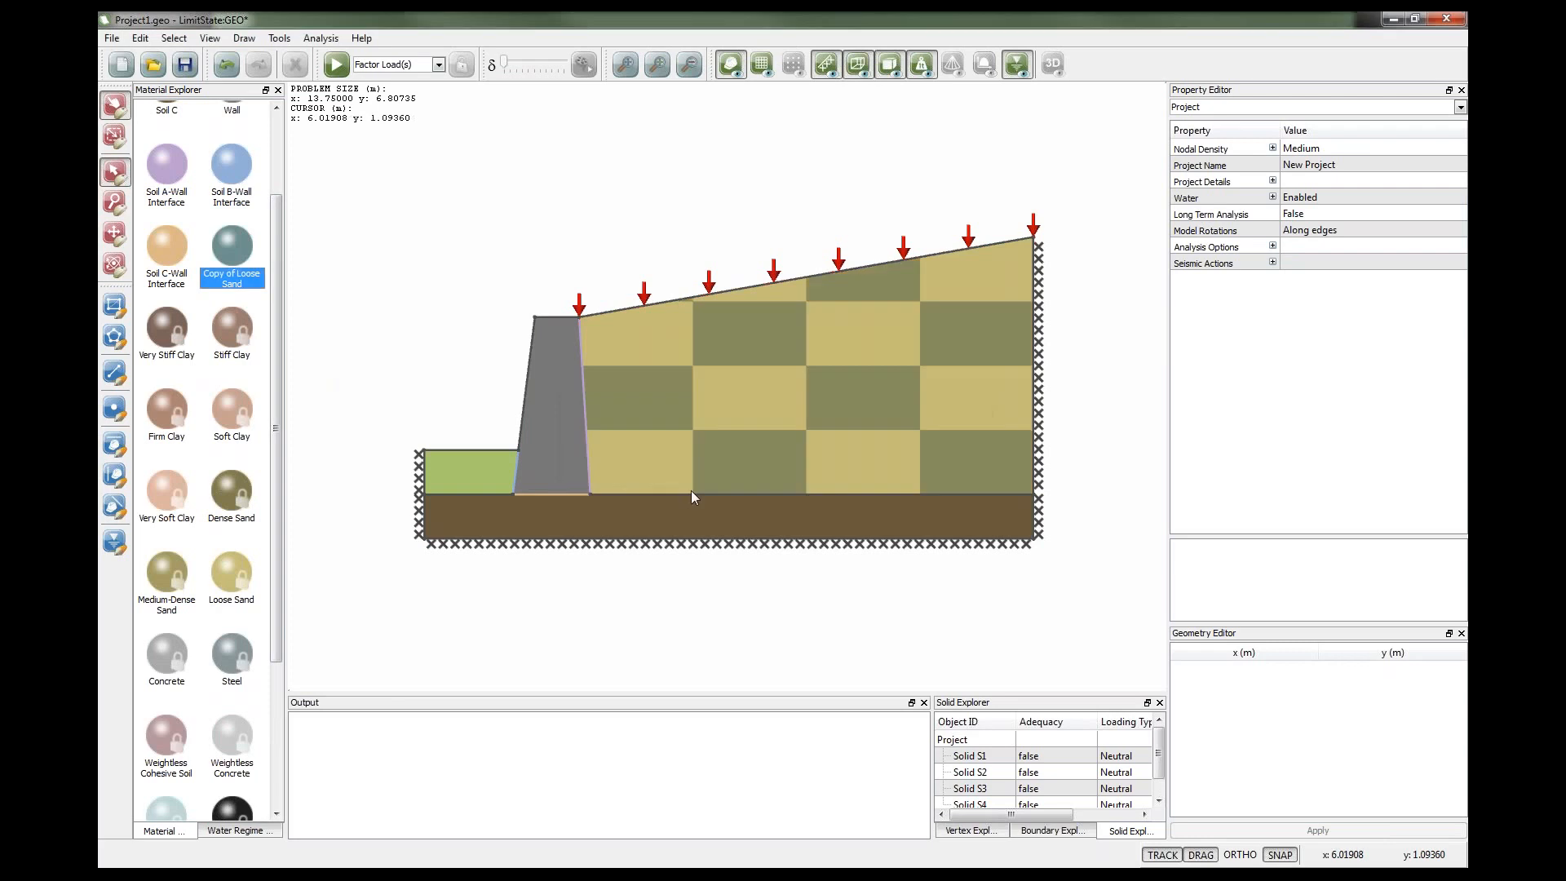